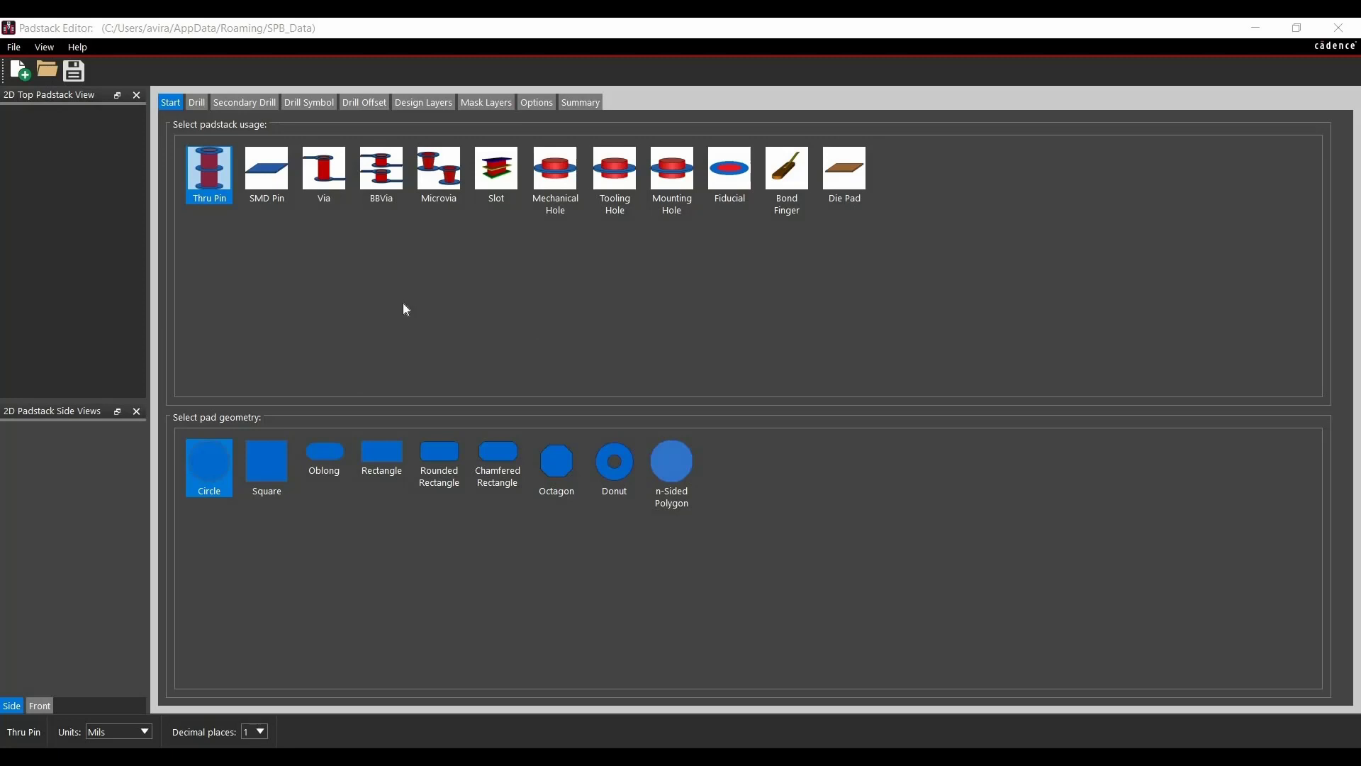
Start an SMD Pin padstack with rectangle geometry and add a rectangular regular pad on the begin layer
left_click(266, 172)
left_click(374, 447)
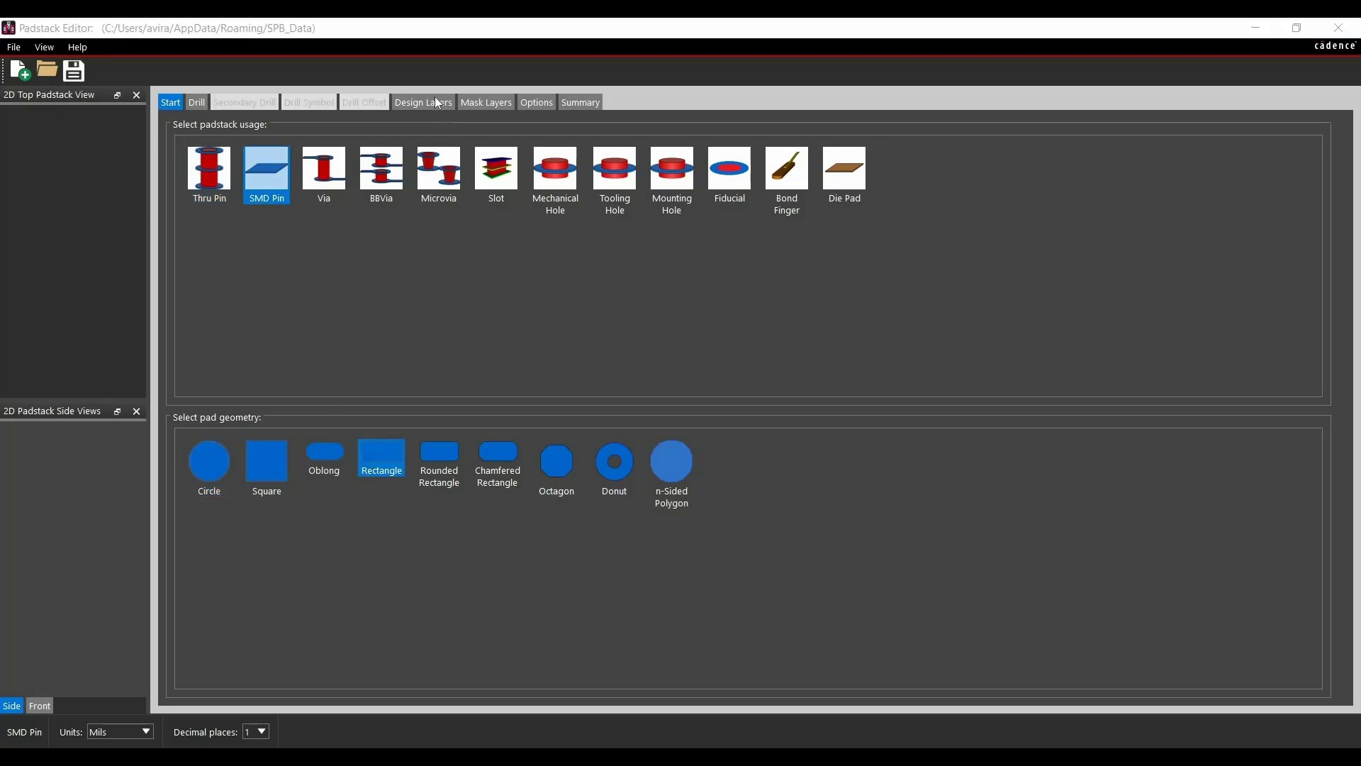
left_click(428, 112)
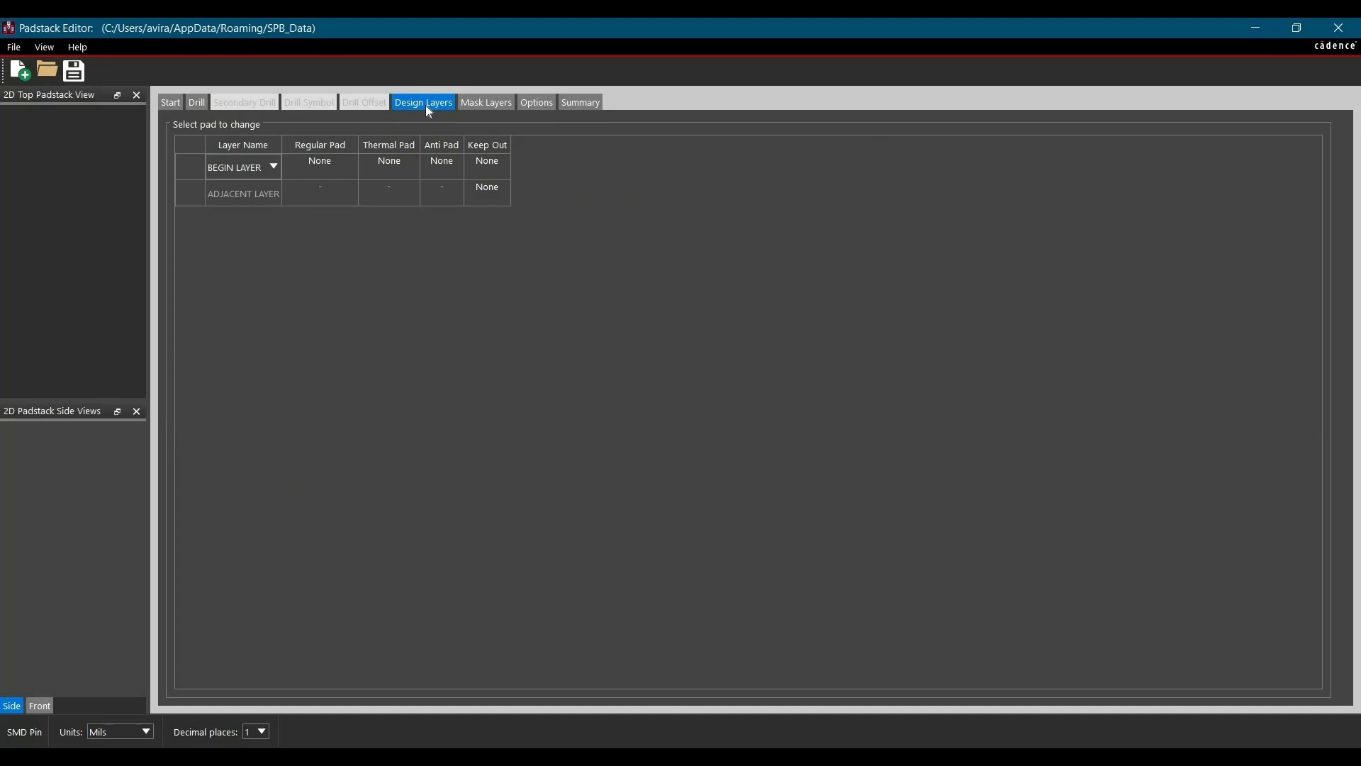
left_click(325, 169)
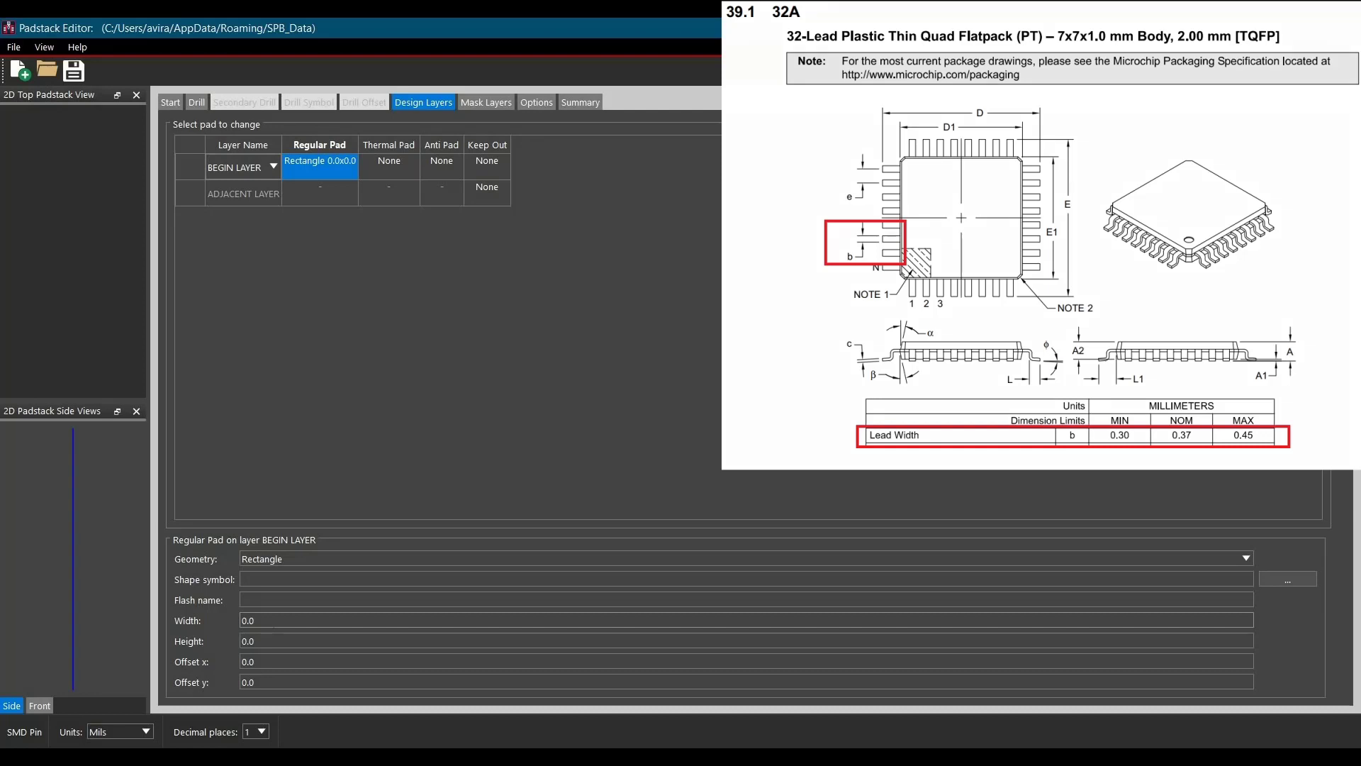
Set the begin-layer regular pad to 13.8 mil width and 64.4 mil height
left_click(238, 621)
type("13.78")
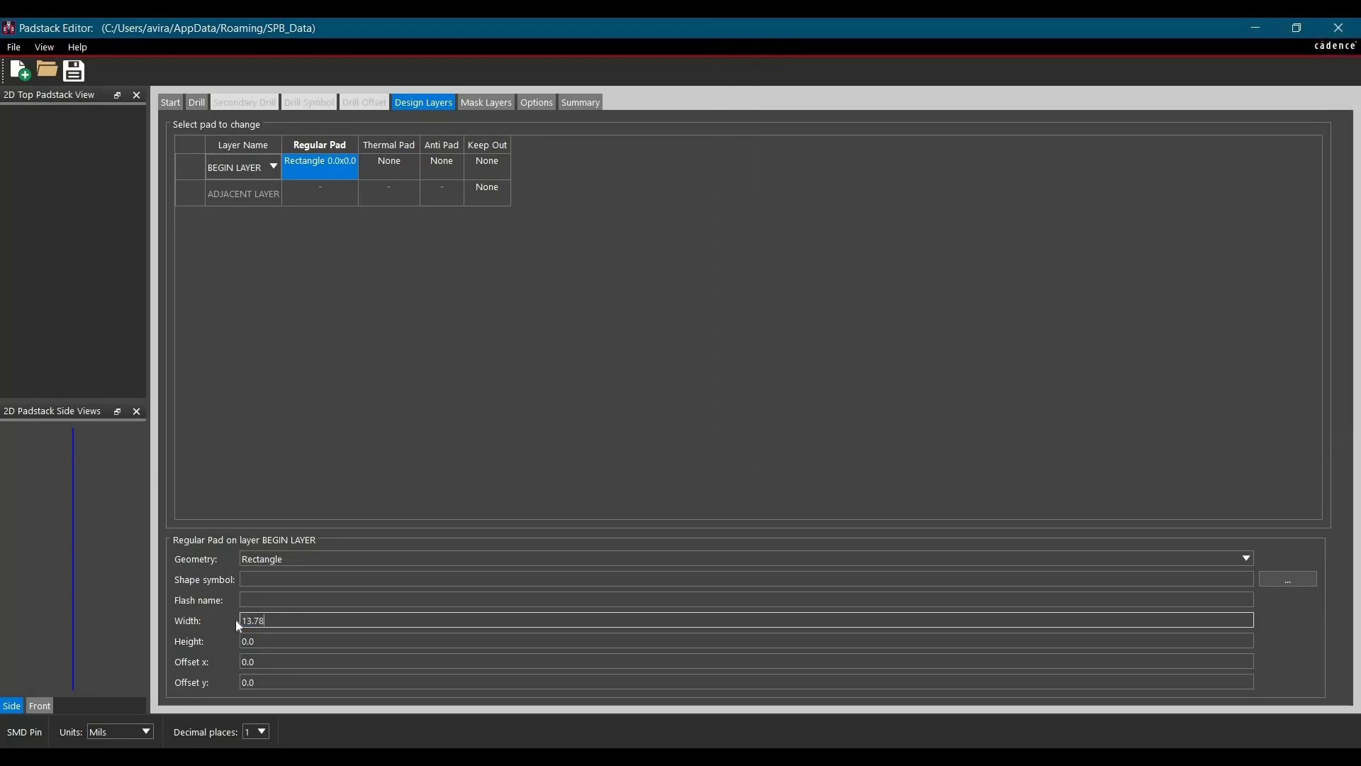
key("Tab")
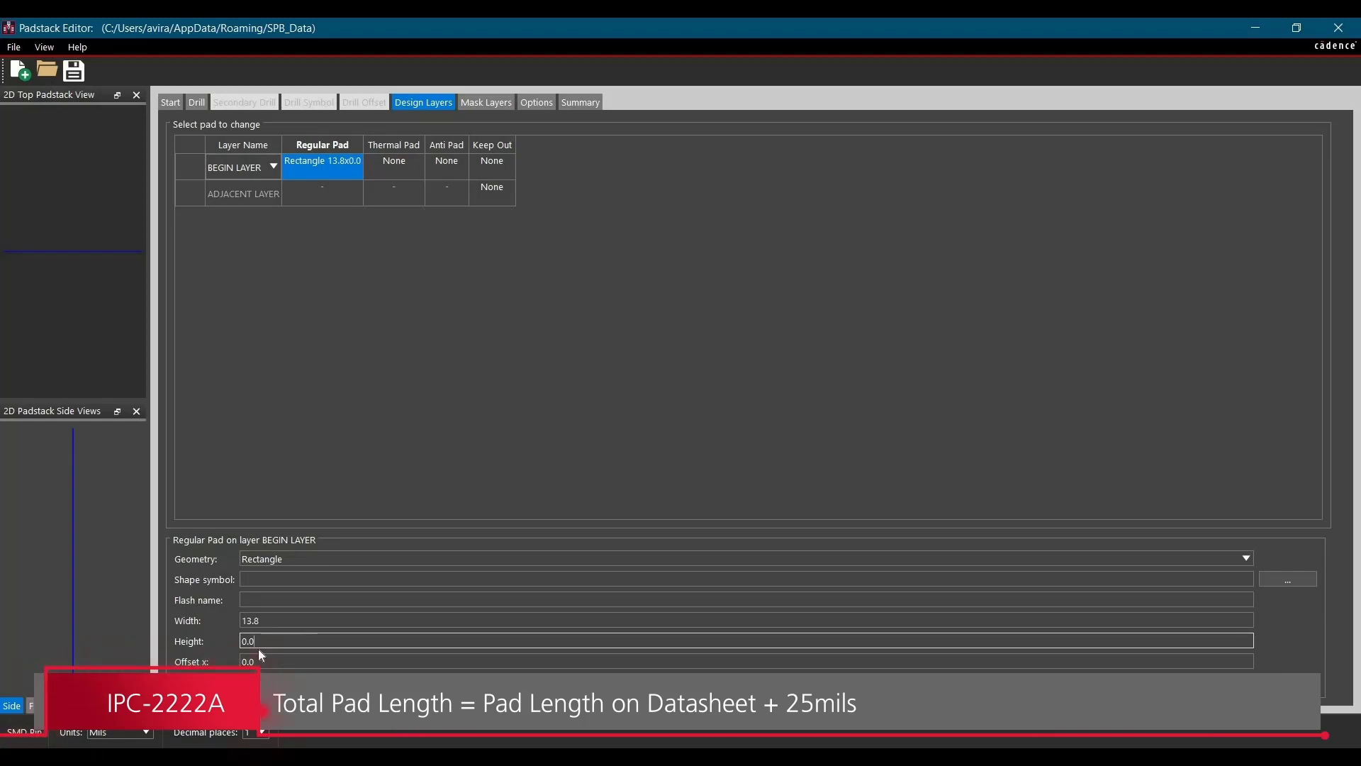
left_click_drag(258, 643, 236, 647)
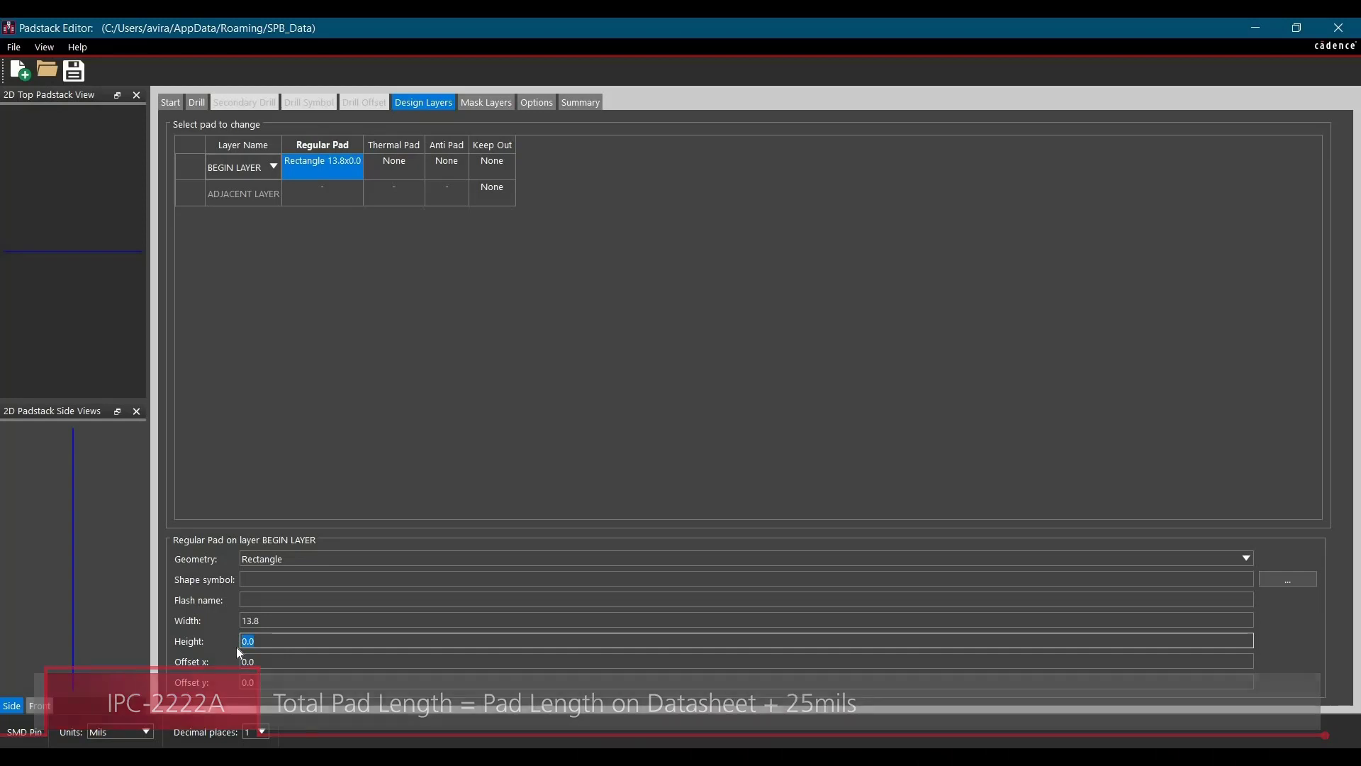
type("64")
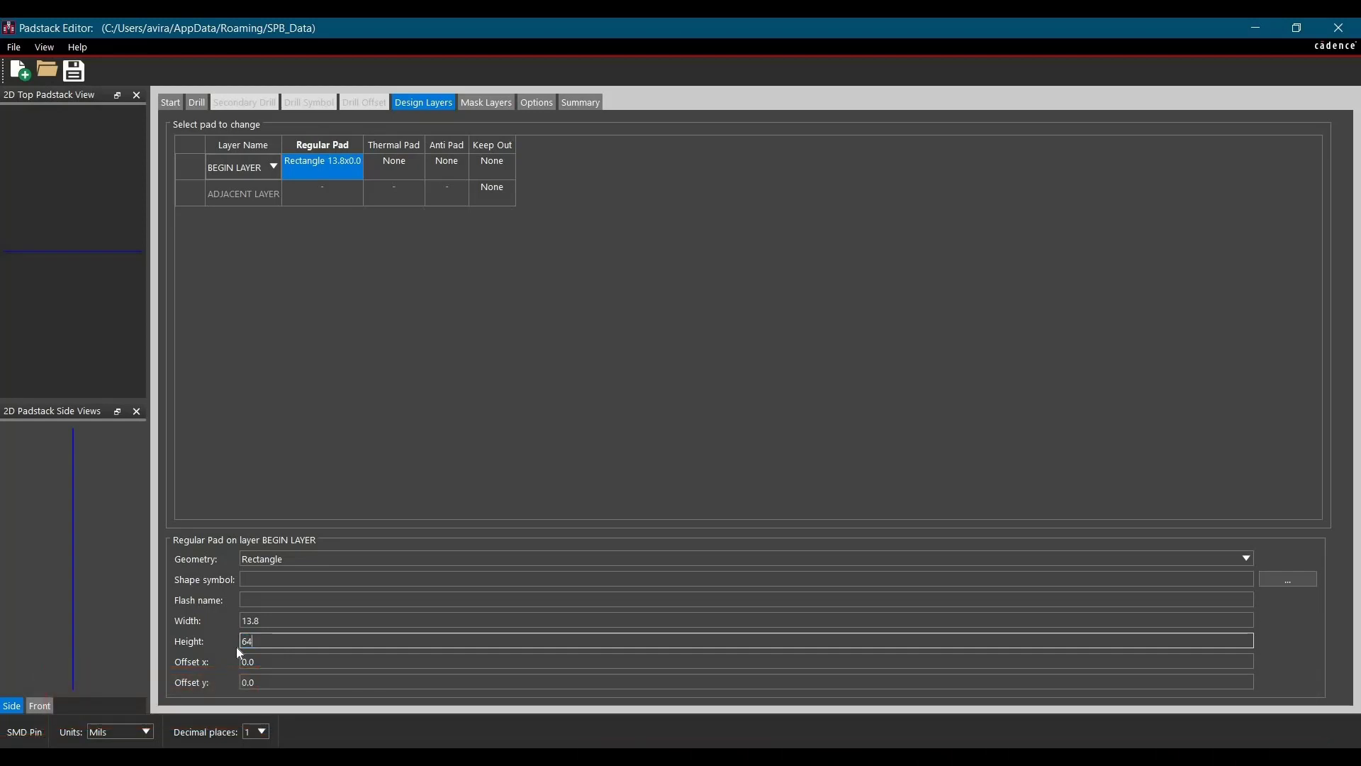
type(".4")
key("Return")
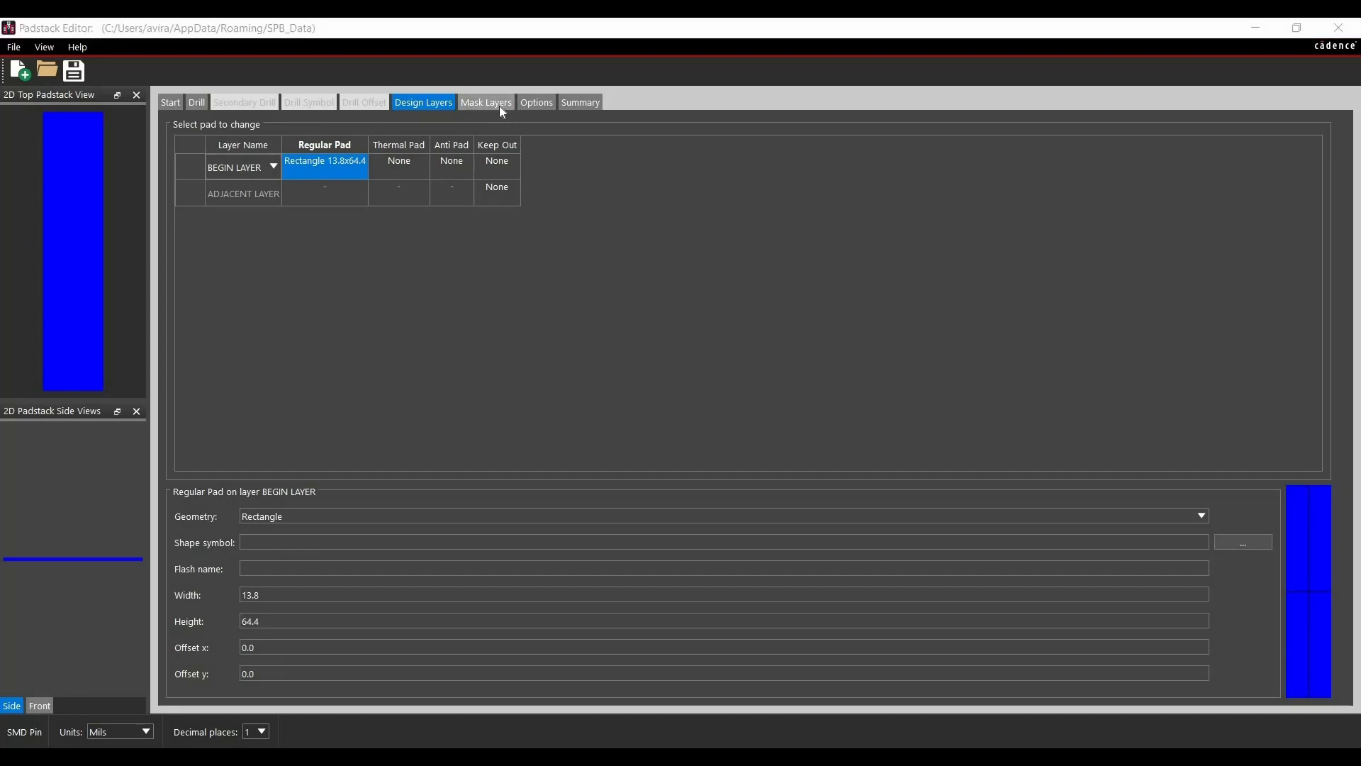
Add a 19.8 x 70.4 mil rectangular pad on SOLDERMASK_TOP and copy it to SOLDERMASK_BOTTOM
left_click(499, 105)
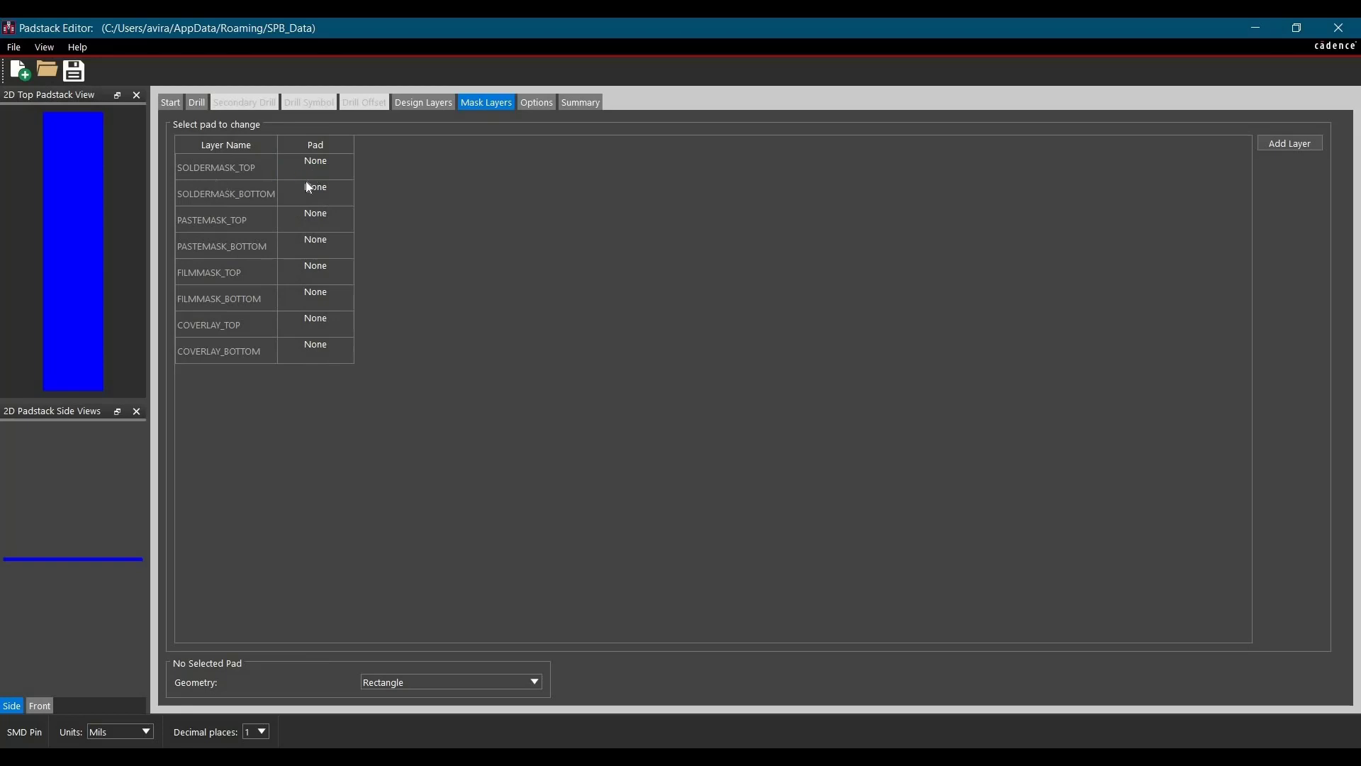
left_click(319, 173)
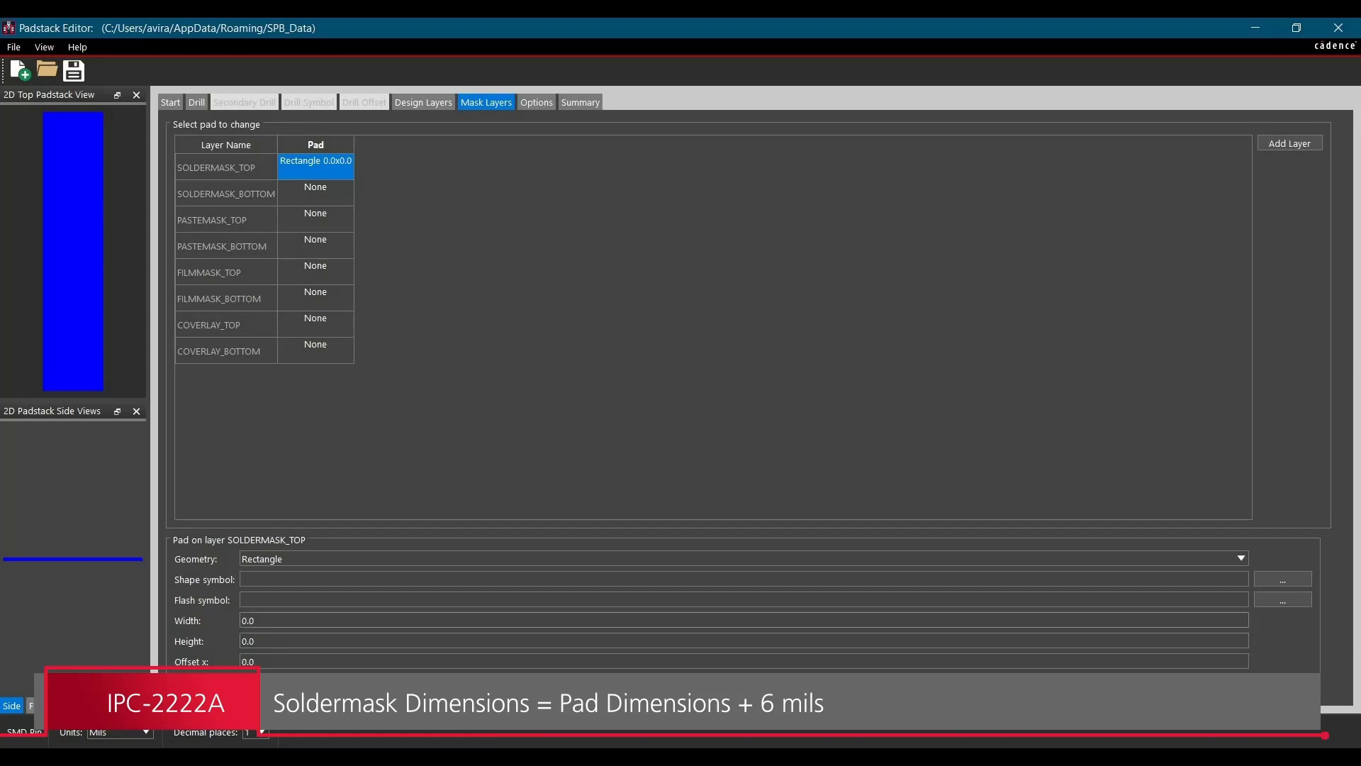
key("Tab")
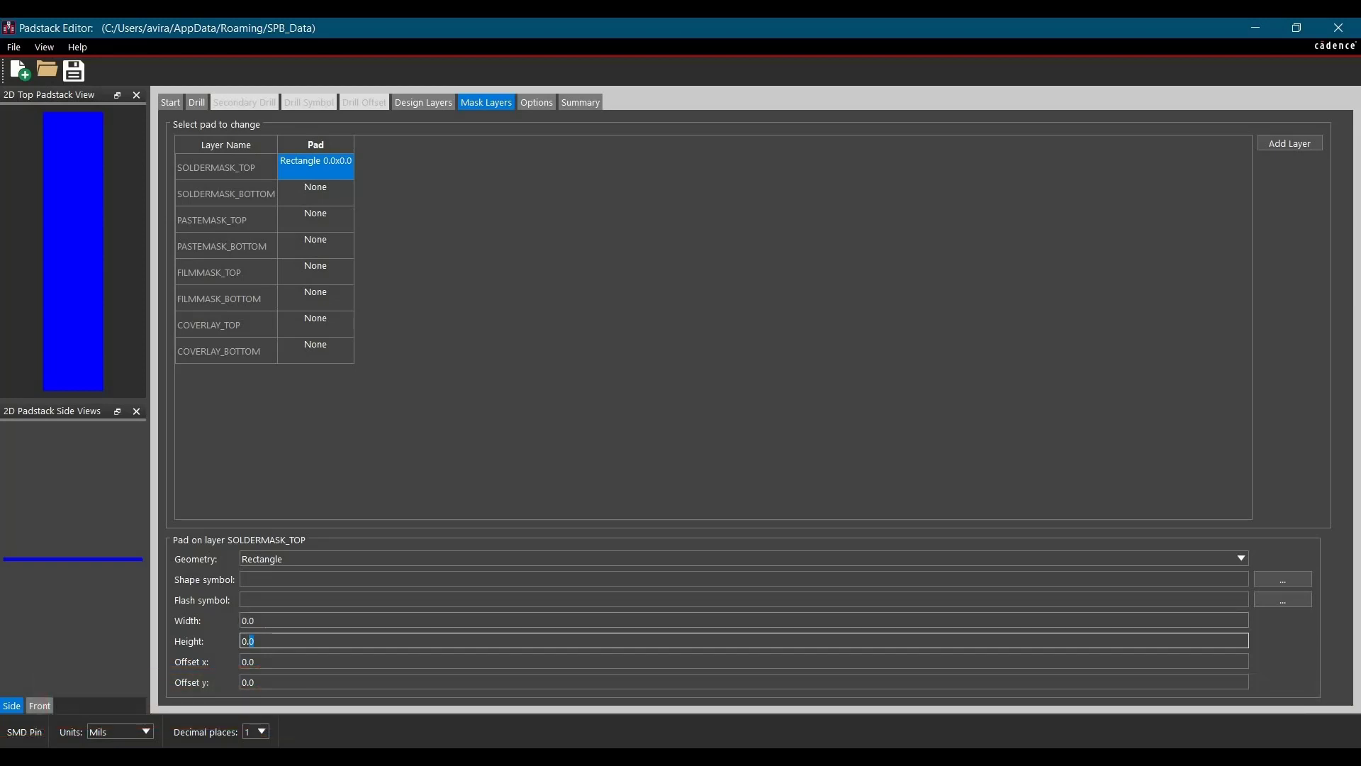
key("shift+Tab")
type("19.8")
key("Tab")
type("70.3")
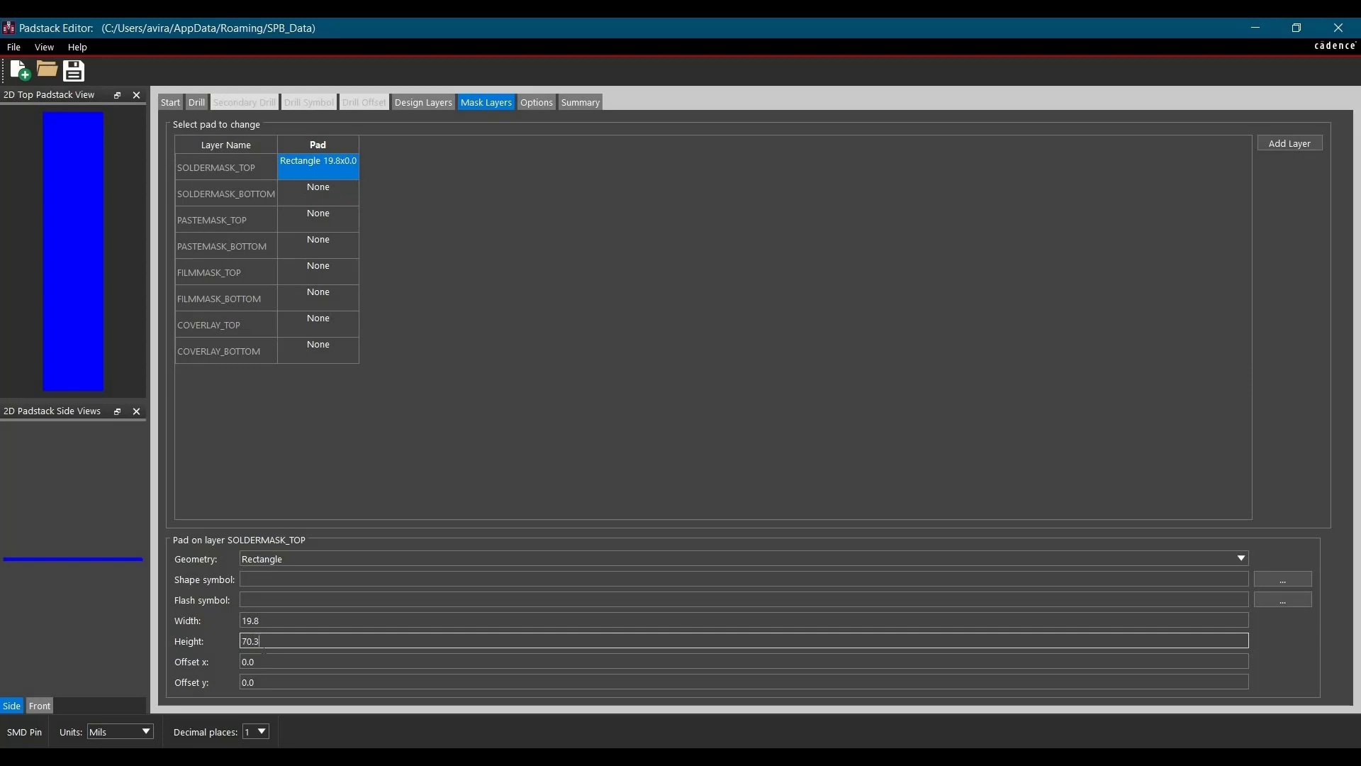
left_click(466, 411)
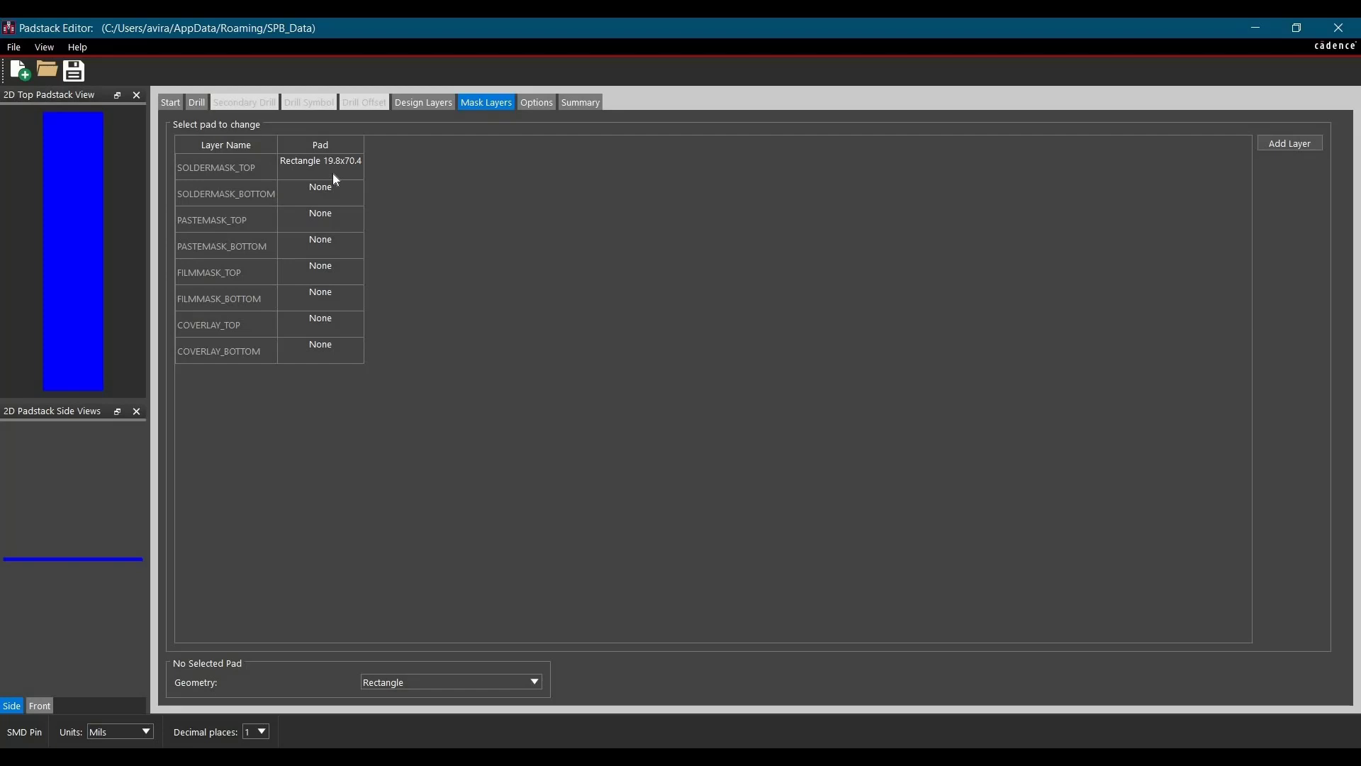
left_click(335, 175)
Add a 13.8 x 64.4 mil rectangular pad on PASTEMASK_TOP
left_click(319, 221)
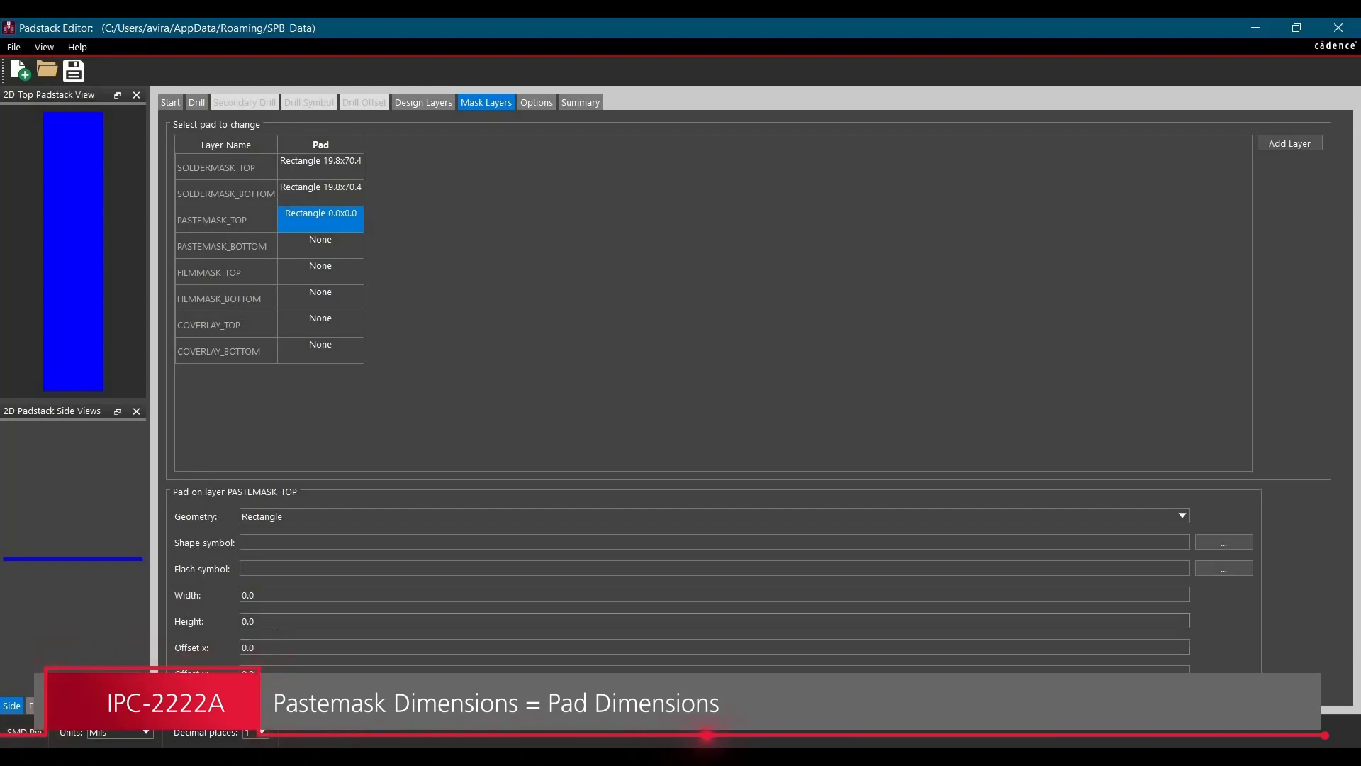
left_click(281, 622)
left_click_drag(276, 621, 197, 620)
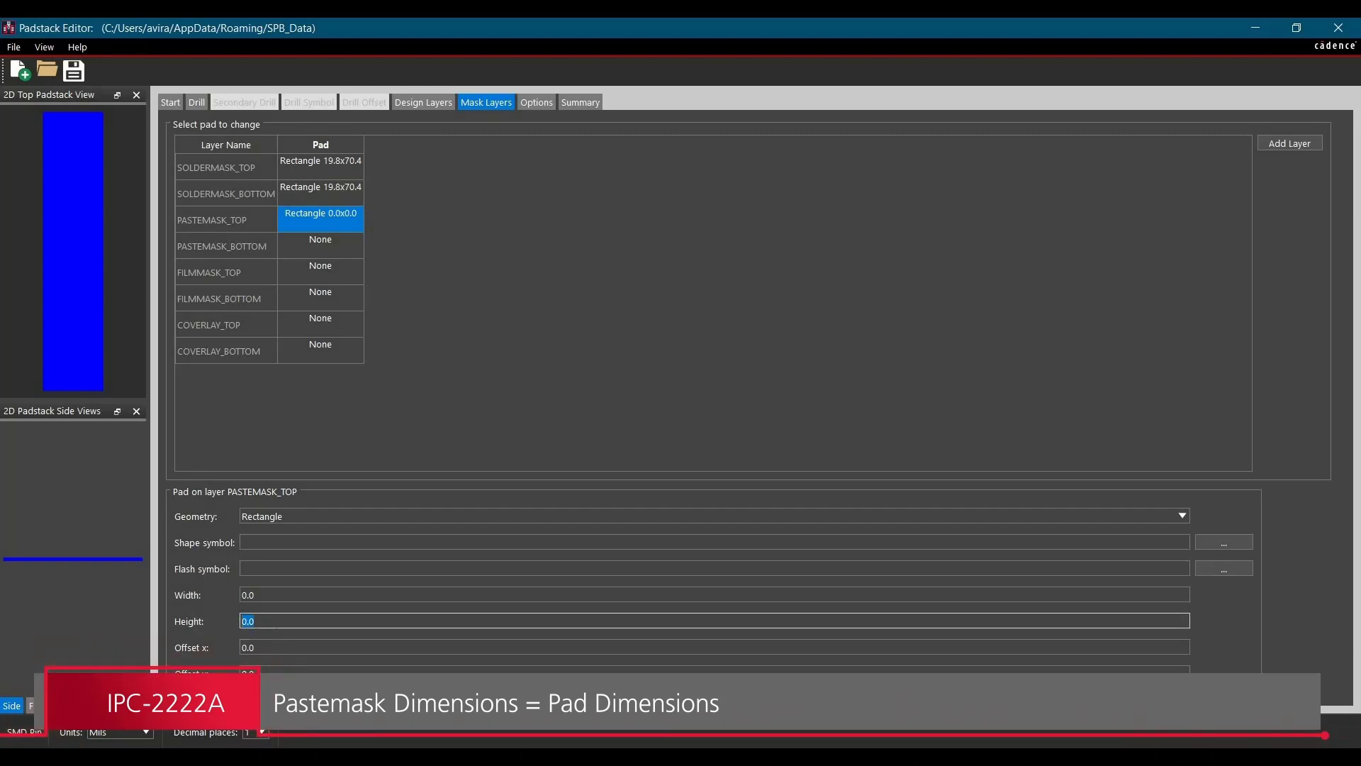
type("64.4")
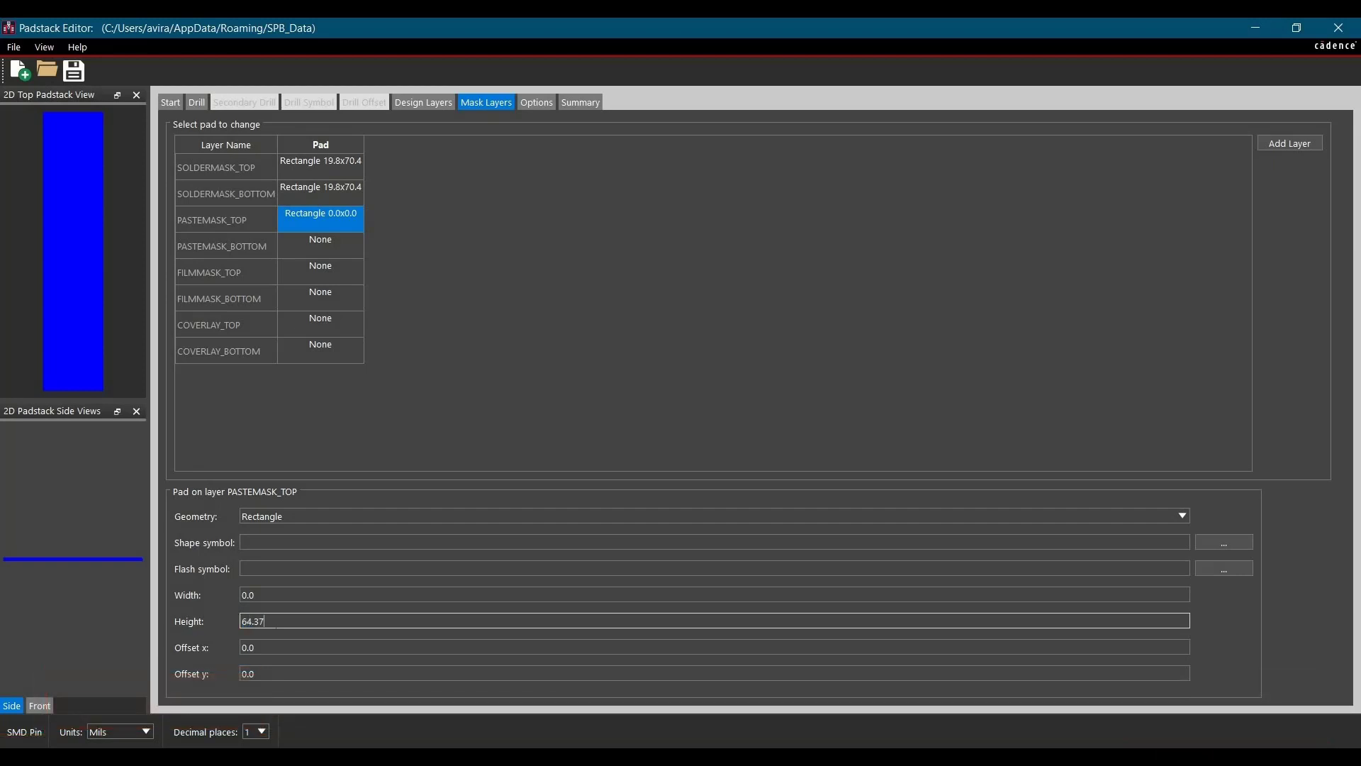
left_click(277, 595)
key("BackSpace")
key("BackSpace")
key("BackSpace")
type("13.8")
left_click(325, 213)
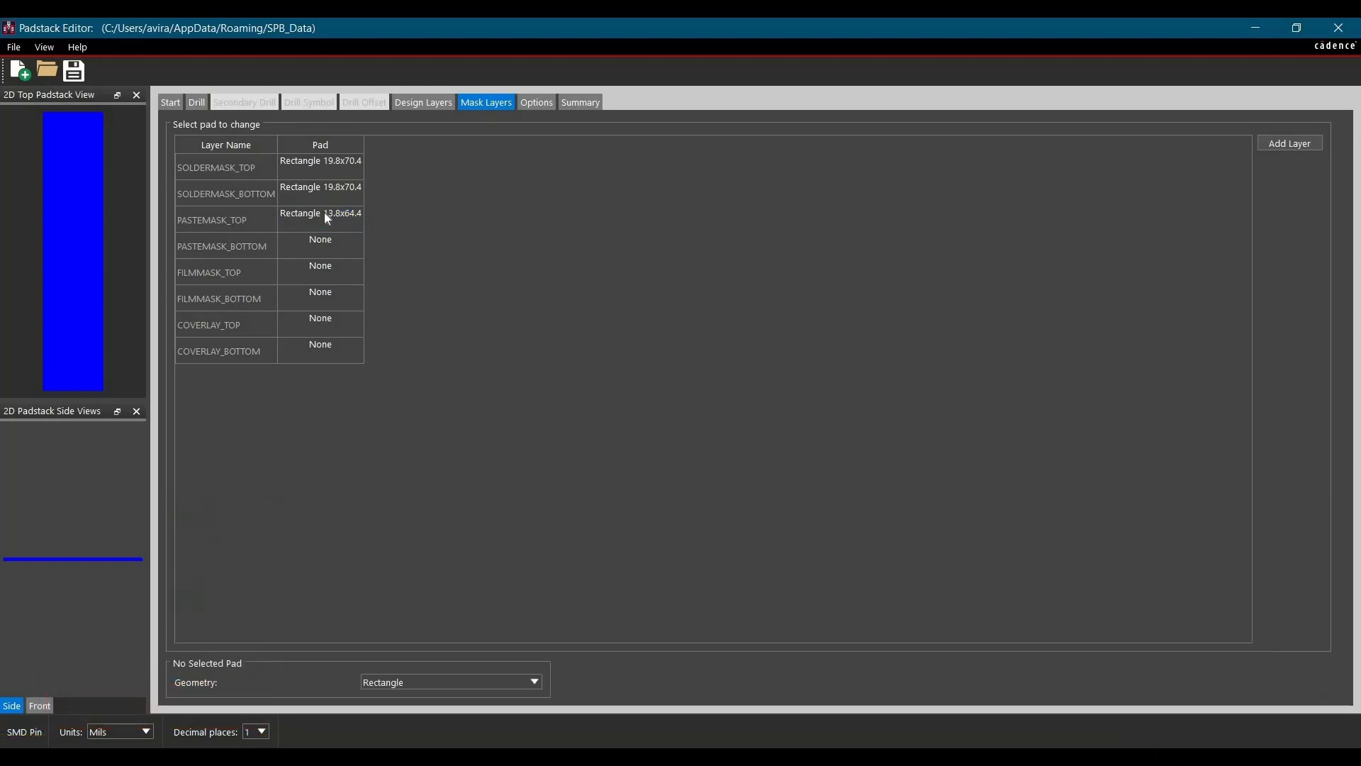
Paste the same rectangular pad onto PASTEMASK_BOTTOM
left_click(342, 251)
key("ctrl+v")
left_click(549, 294)
key("alt+Tab")
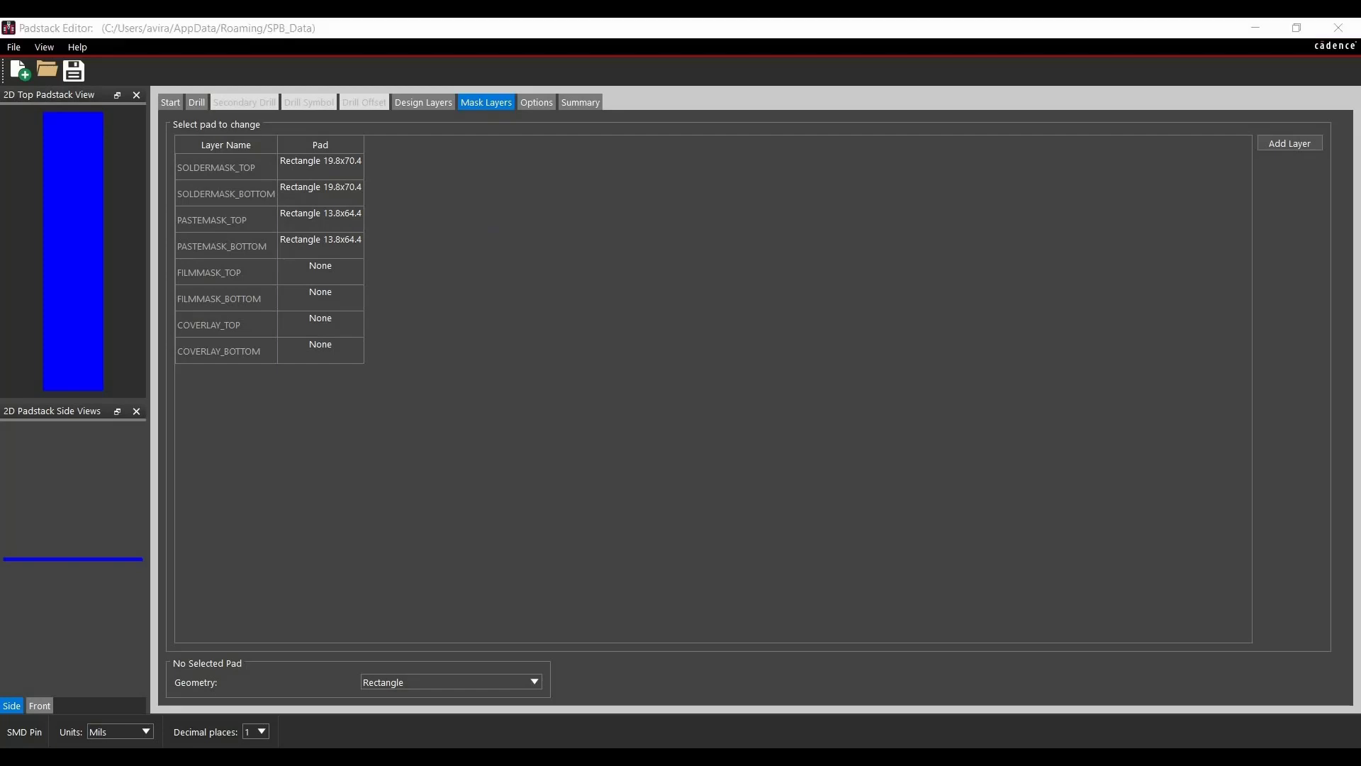
Save the padstack as r164_037 in the IPC Compliant Footprint folder under Tutorial Docs and Files on the Desktop
left_click(76, 74)
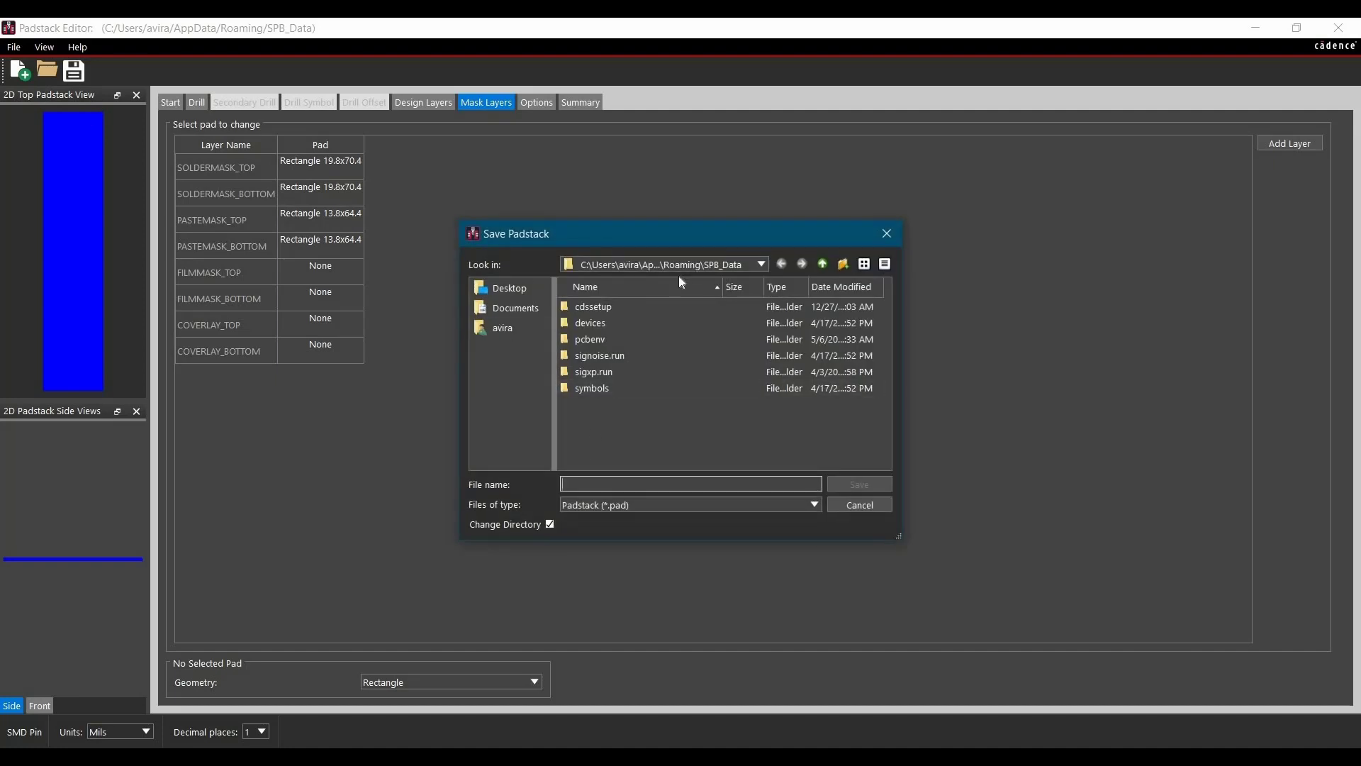
left_click(505, 290)
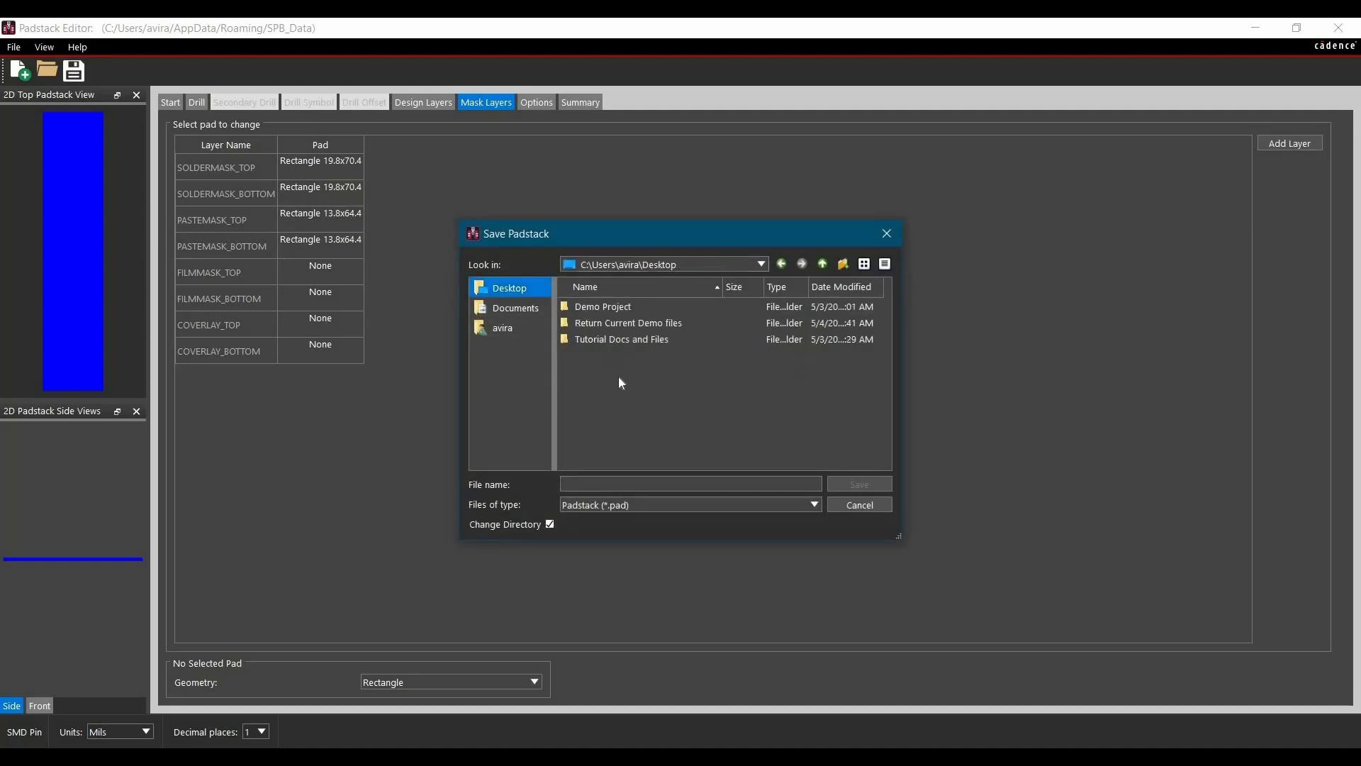
double_click(599, 340)
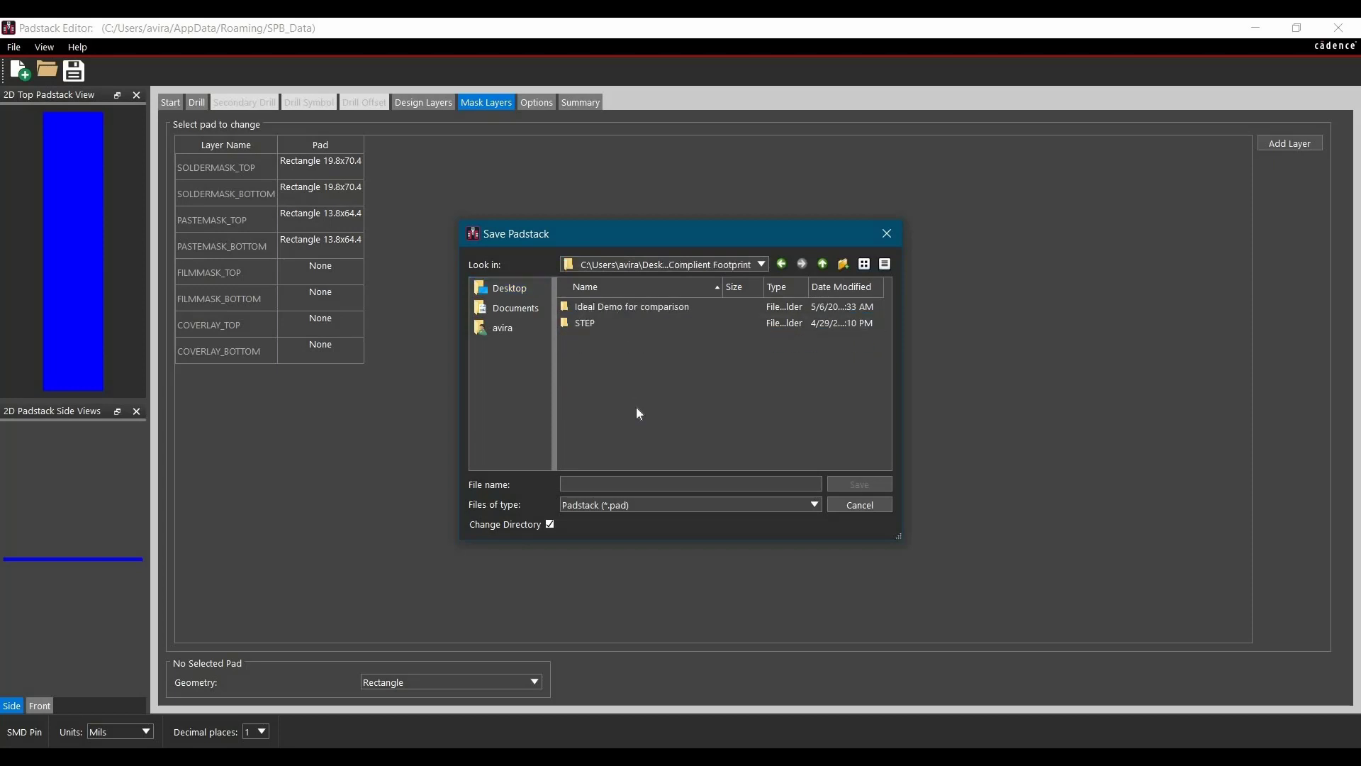
left_click(615, 483)
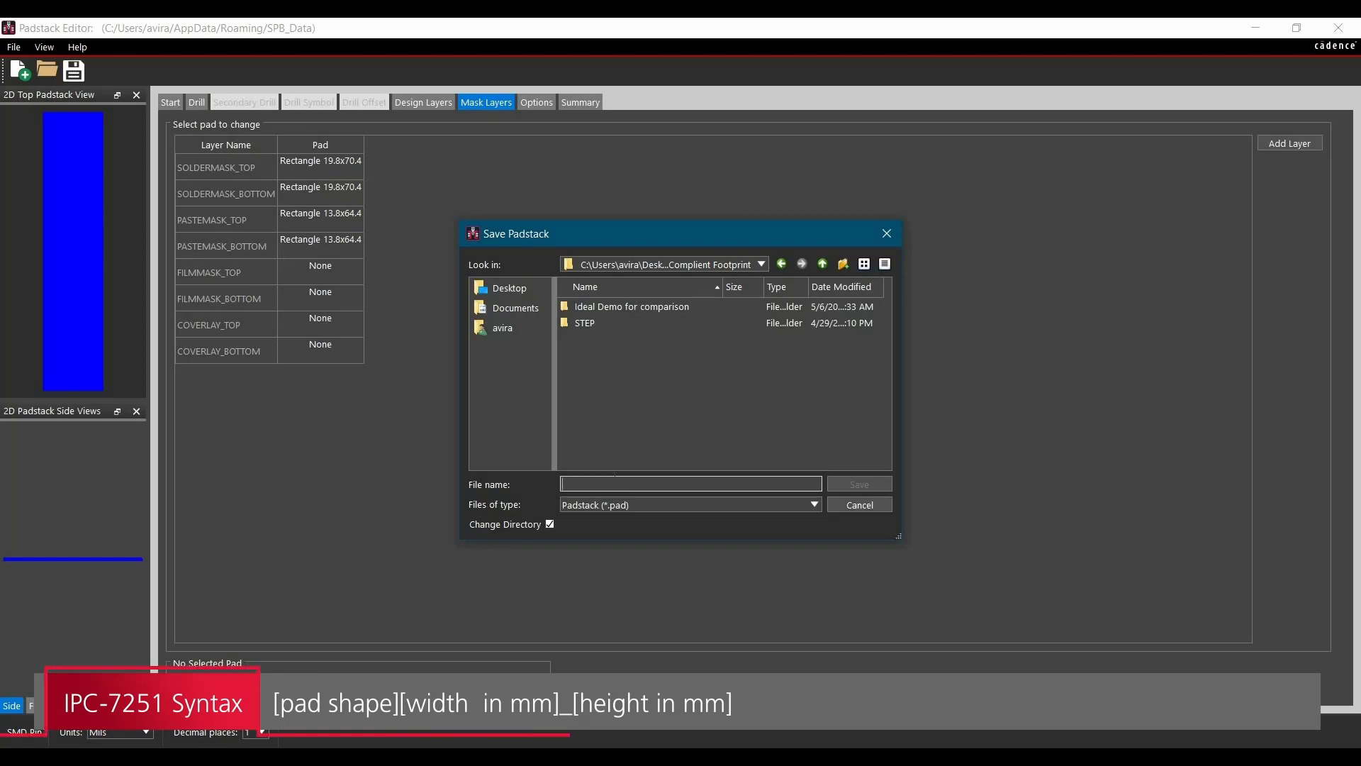
type("r")
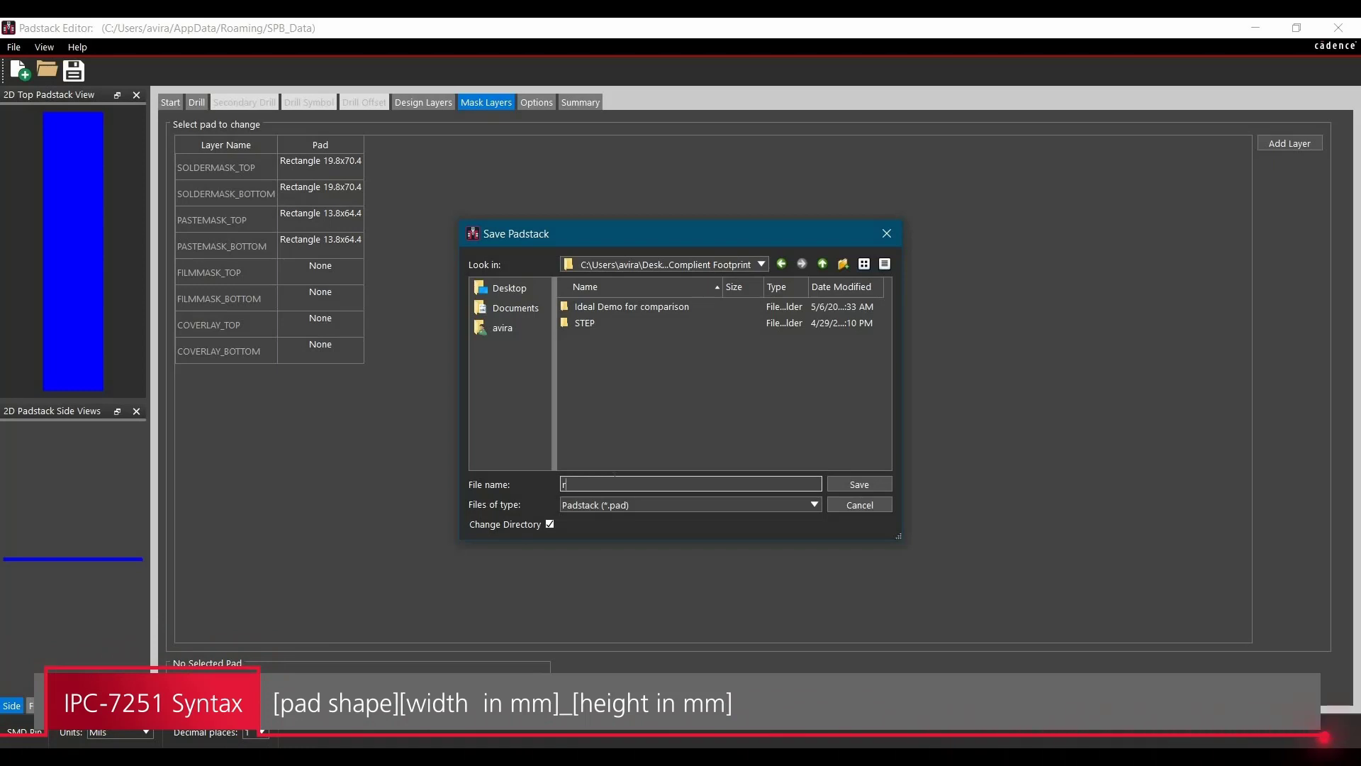
type("1")
type("64")
type("_")
type("0.")
type("37")
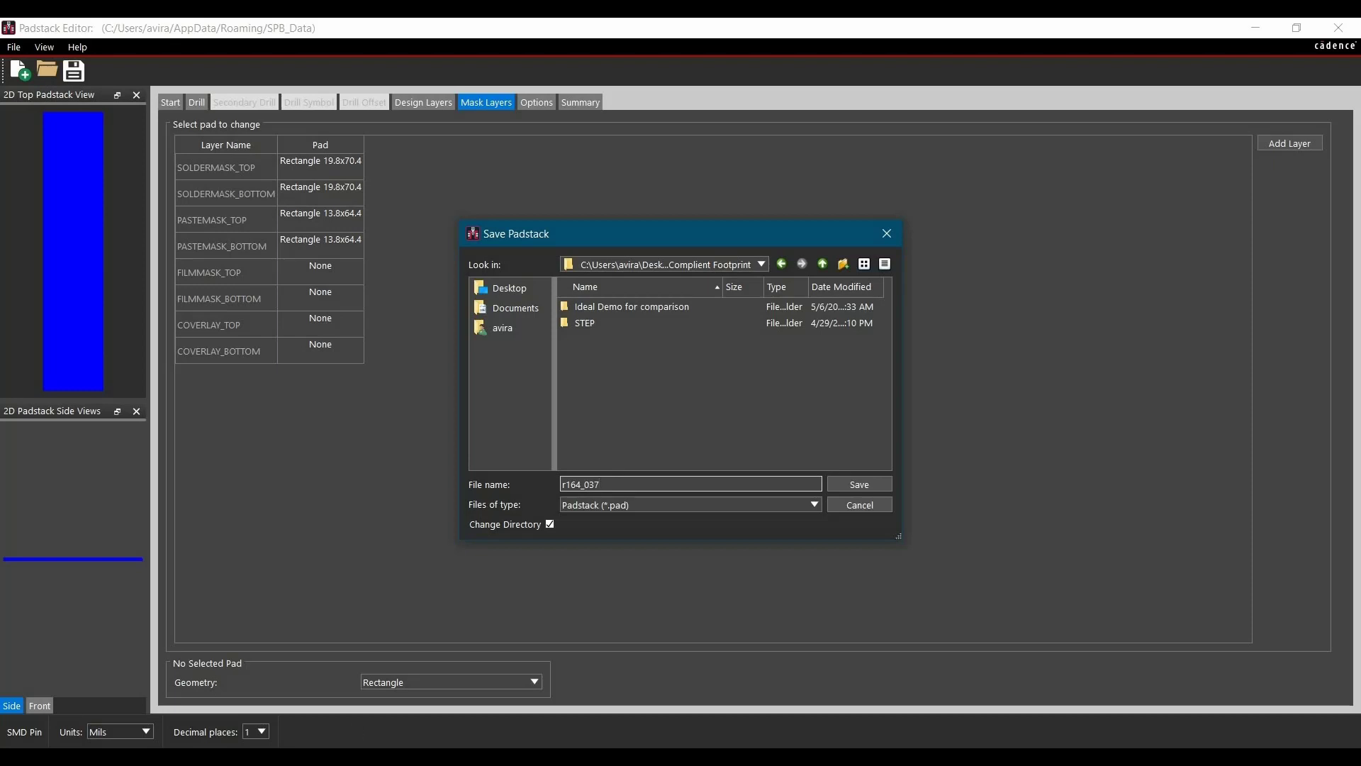
left_click(858, 485)
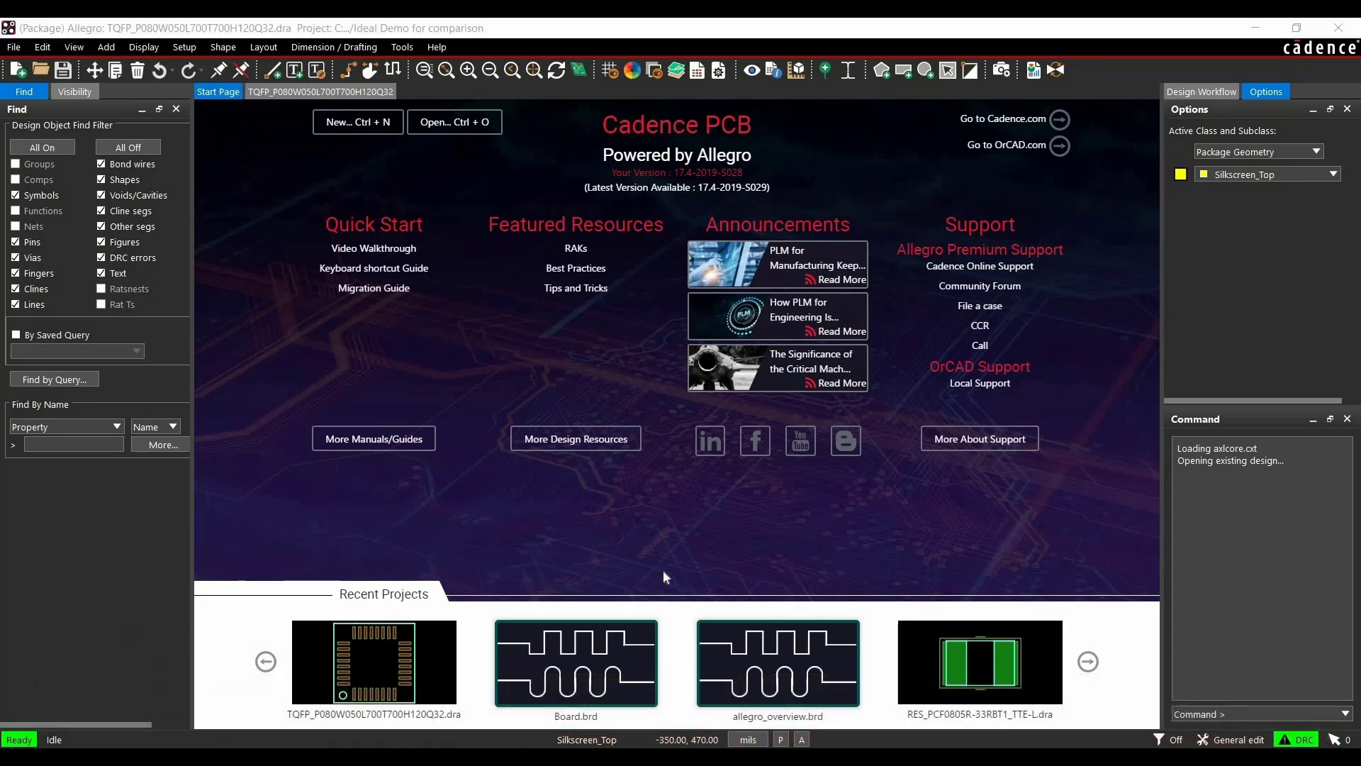
Switch to Allegro PCB Editor, start a new package symbol drawing, and browse into the Tutorial Docs and Files folder
left_click(12, 49)
left_click(32, 65)
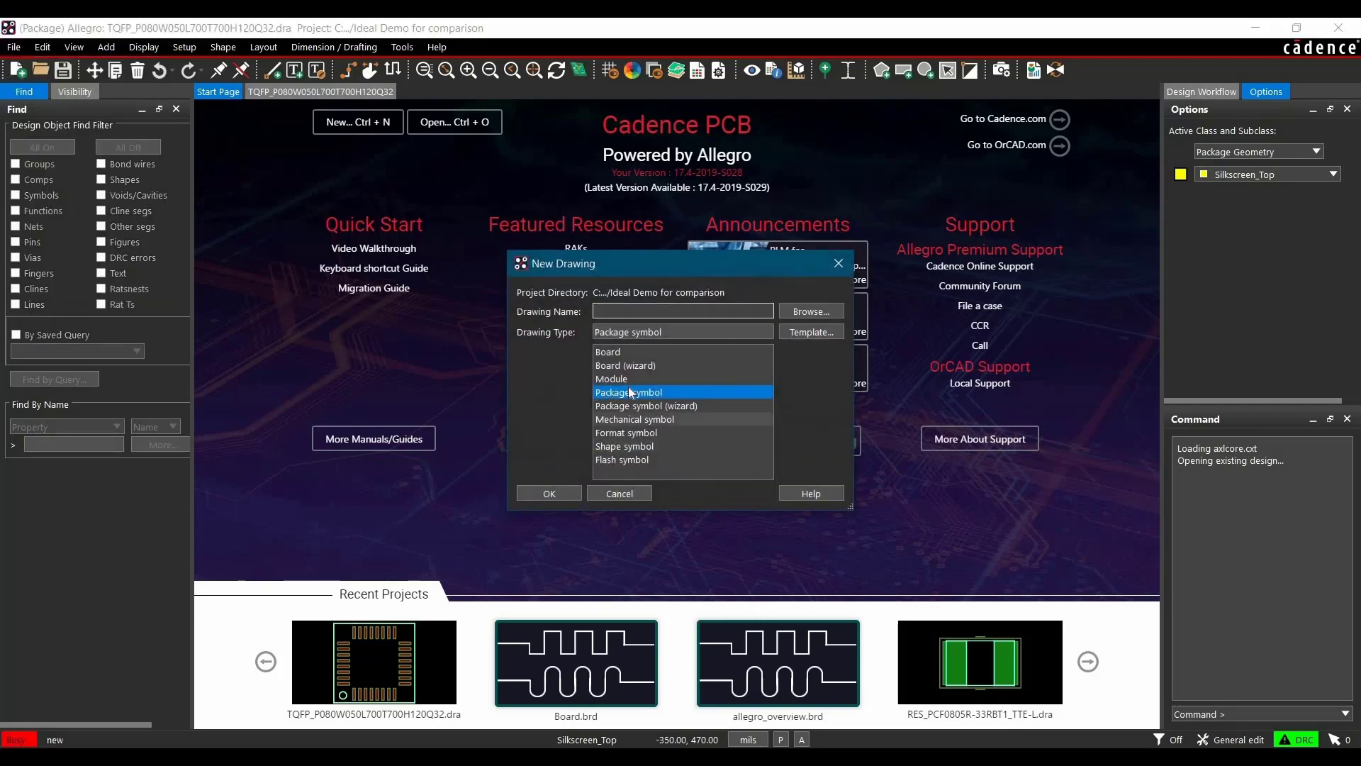
left_click(811, 313)
left_click(741, 265)
left_click(602, 342)
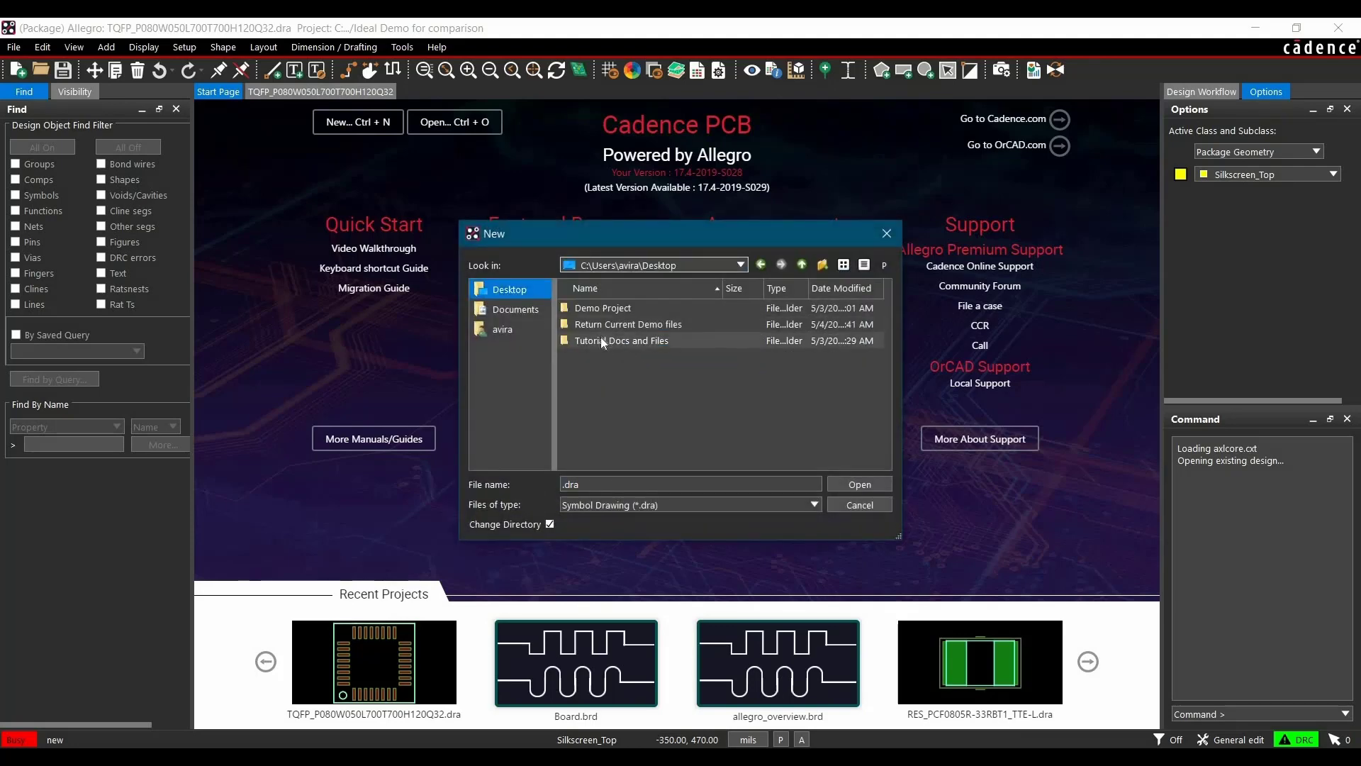
double_click(601, 342)
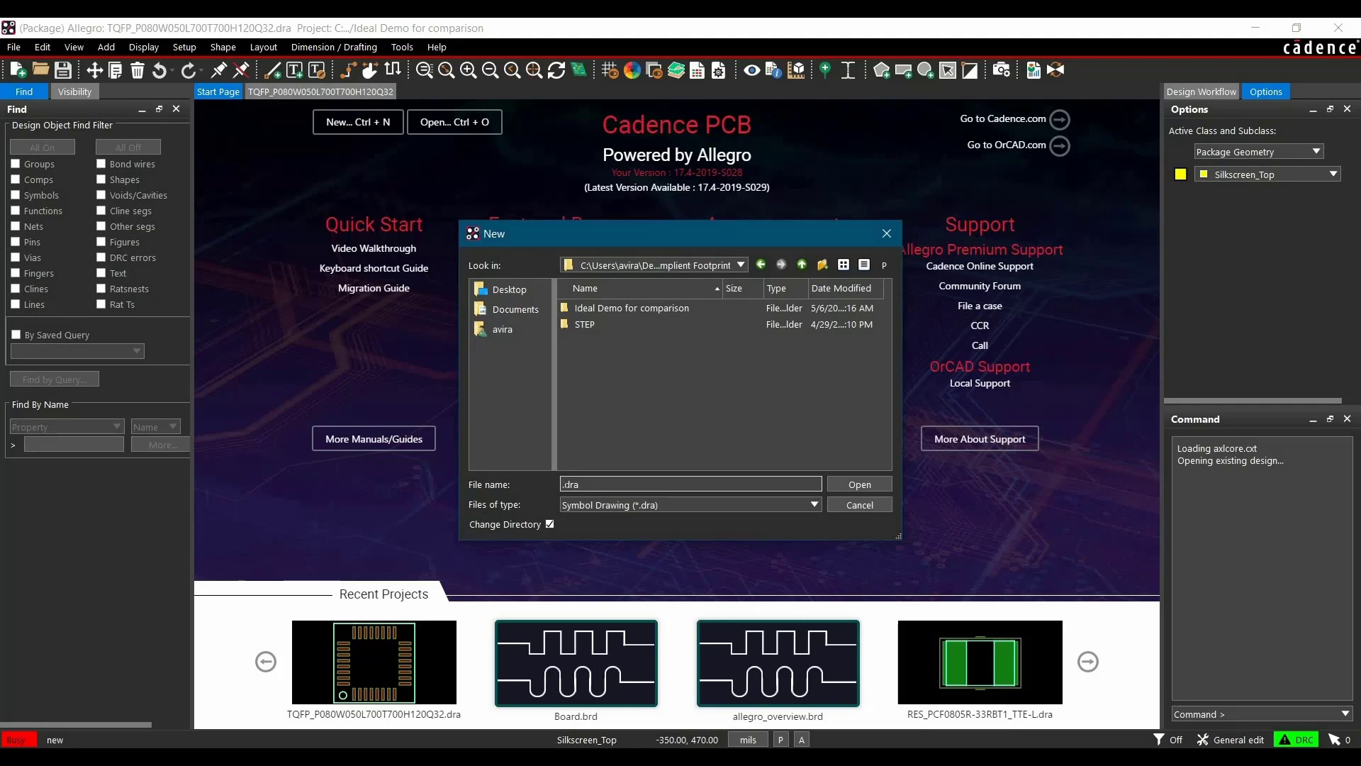
Name the new drawing TQFP_P080W050L700T700H120Q32.dra and open it
type("TQFP")
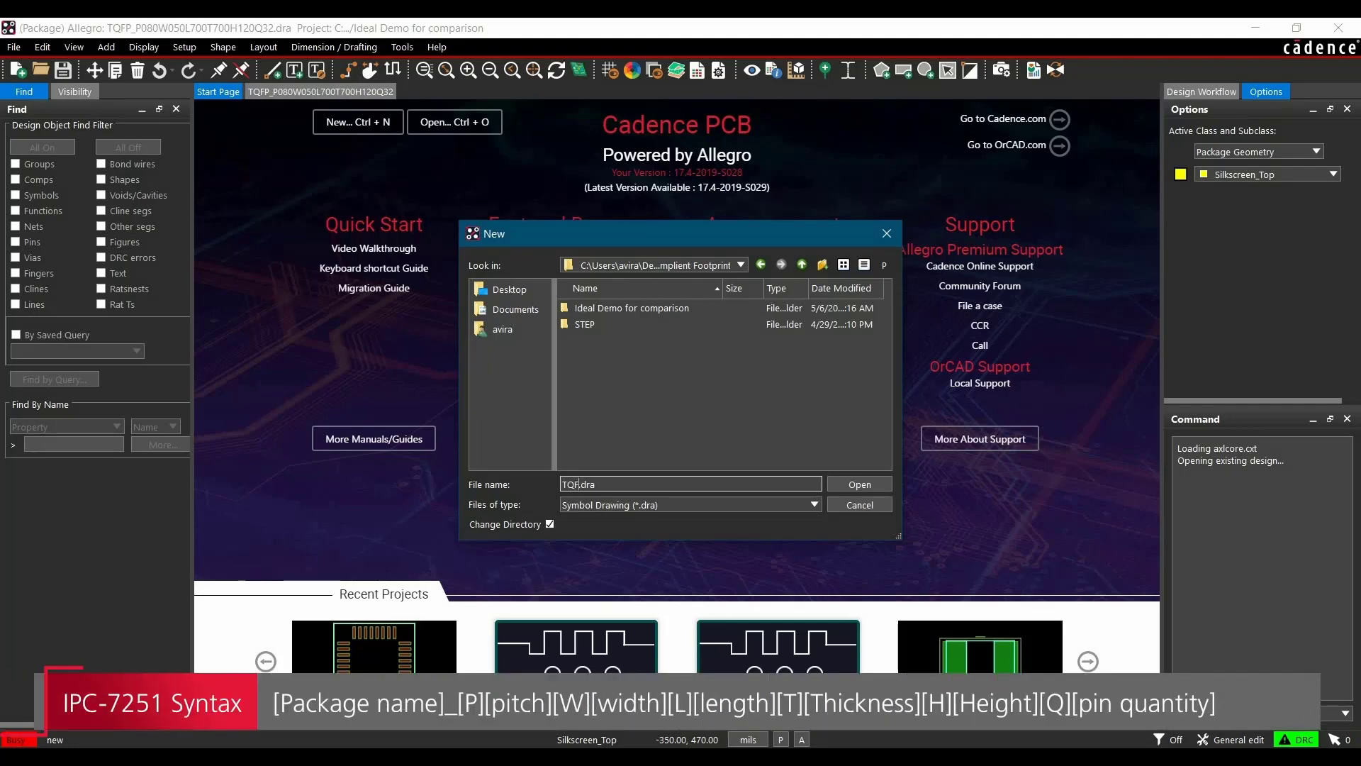
type("_")
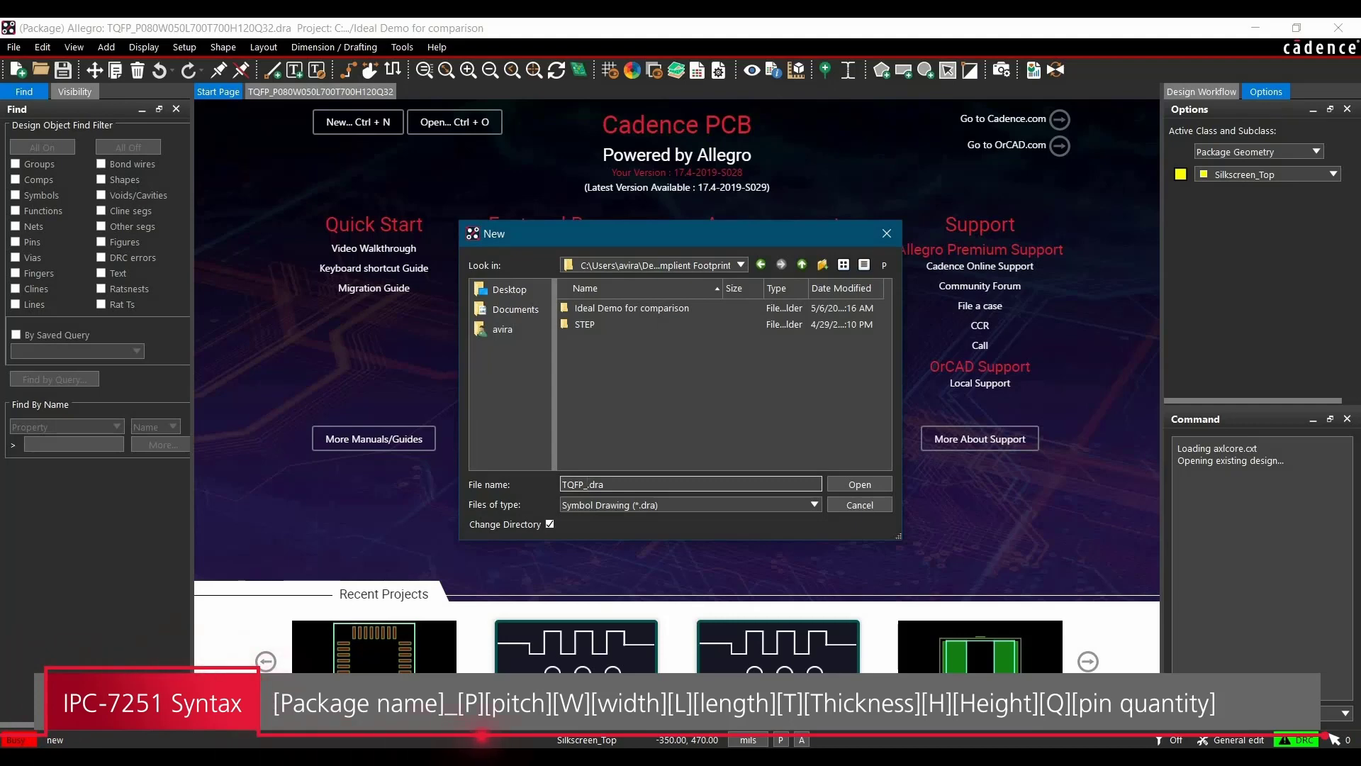
type("P")
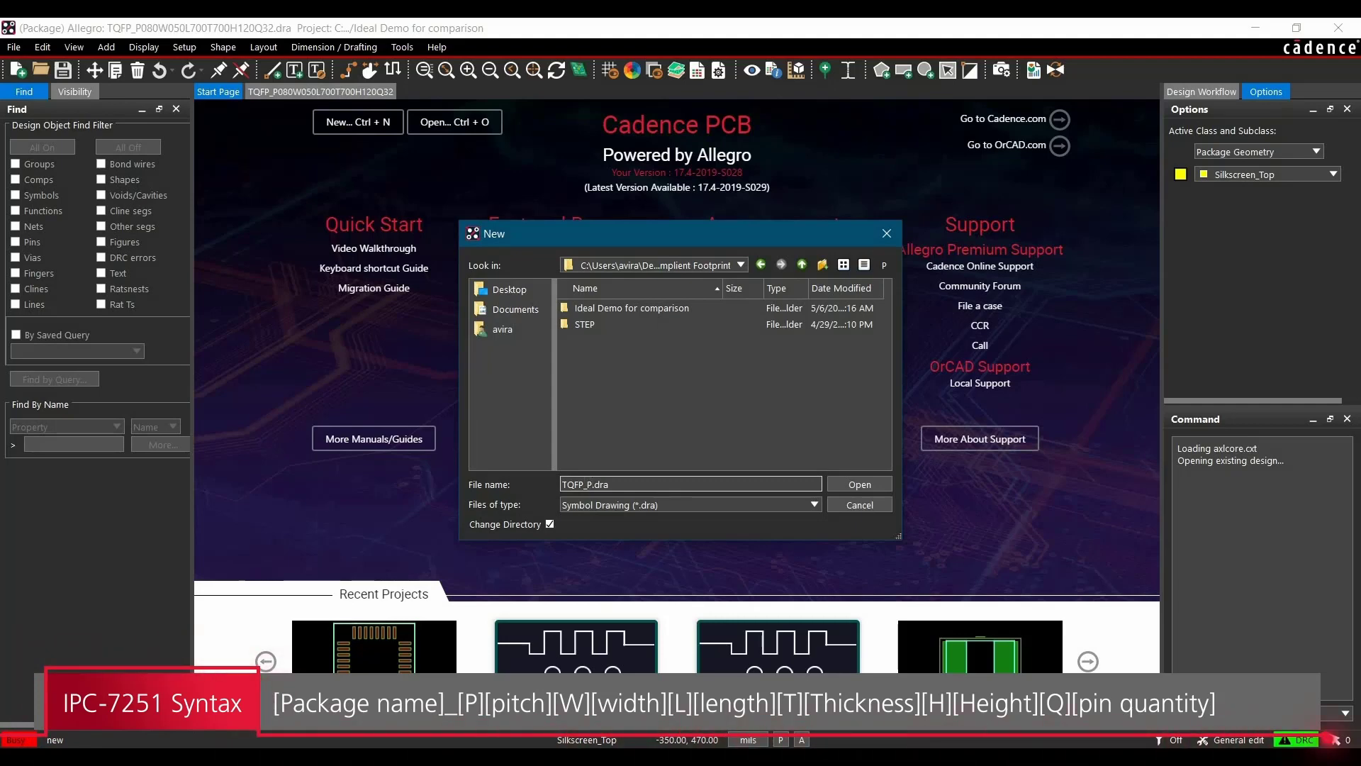
type("080W050L700T700H120")
type("Q32")
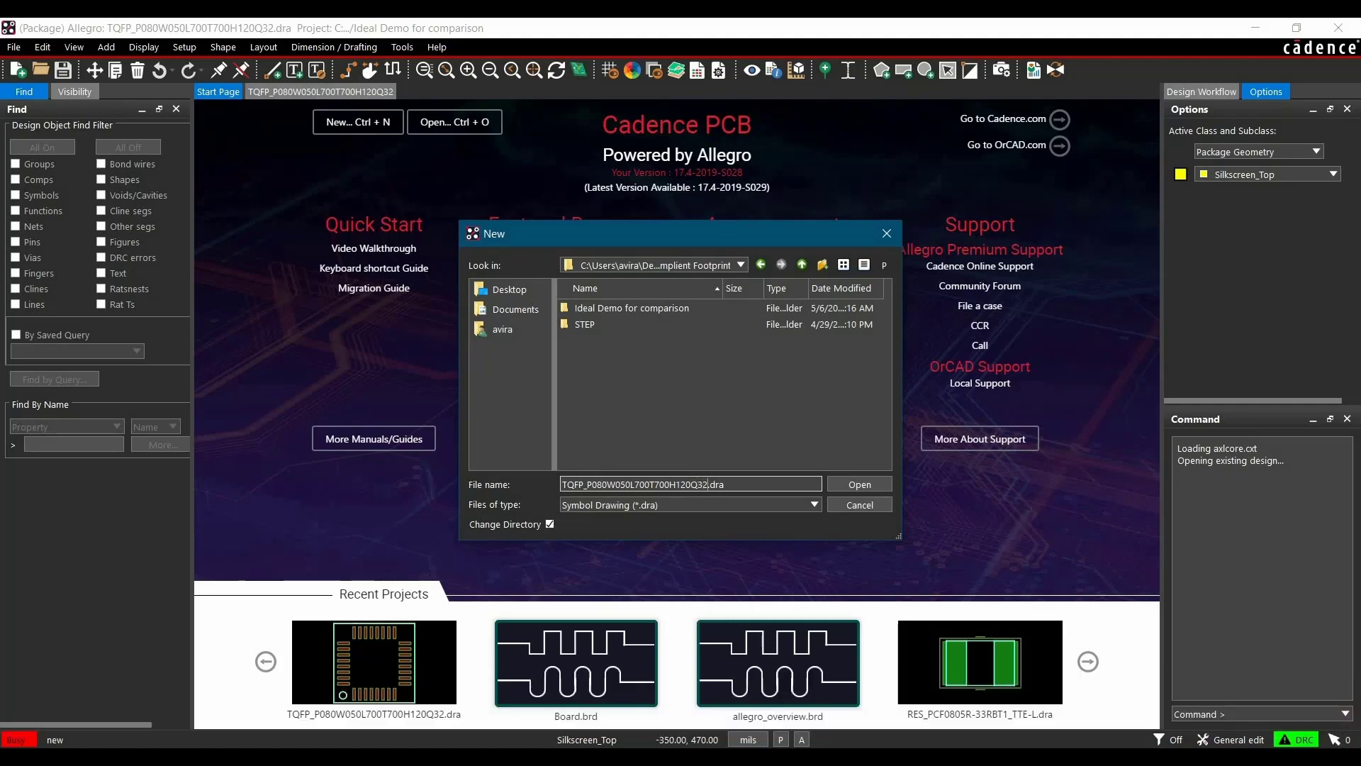
left_click(874, 488)
Accept the new design parameters with Mils units and Bottom Left origin
left_click(561, 487)
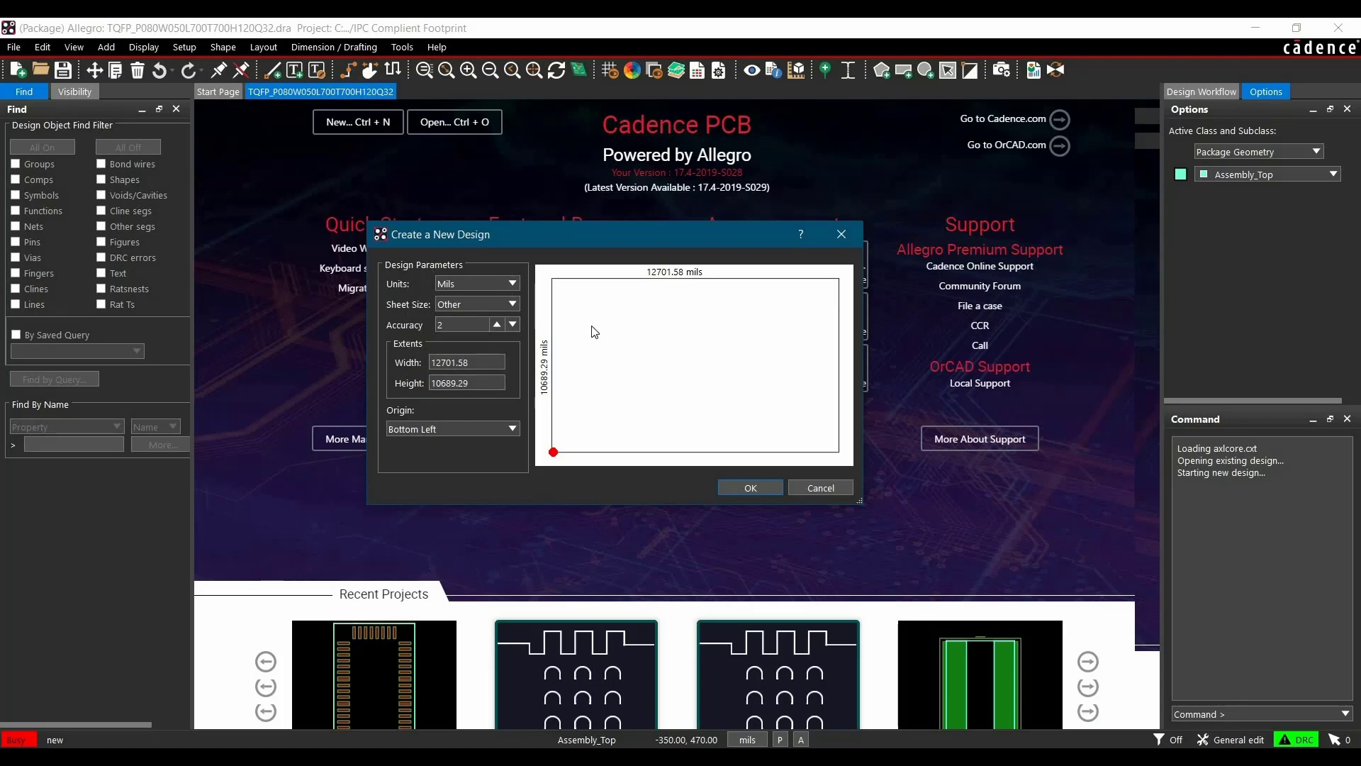
left_click(744, 488)
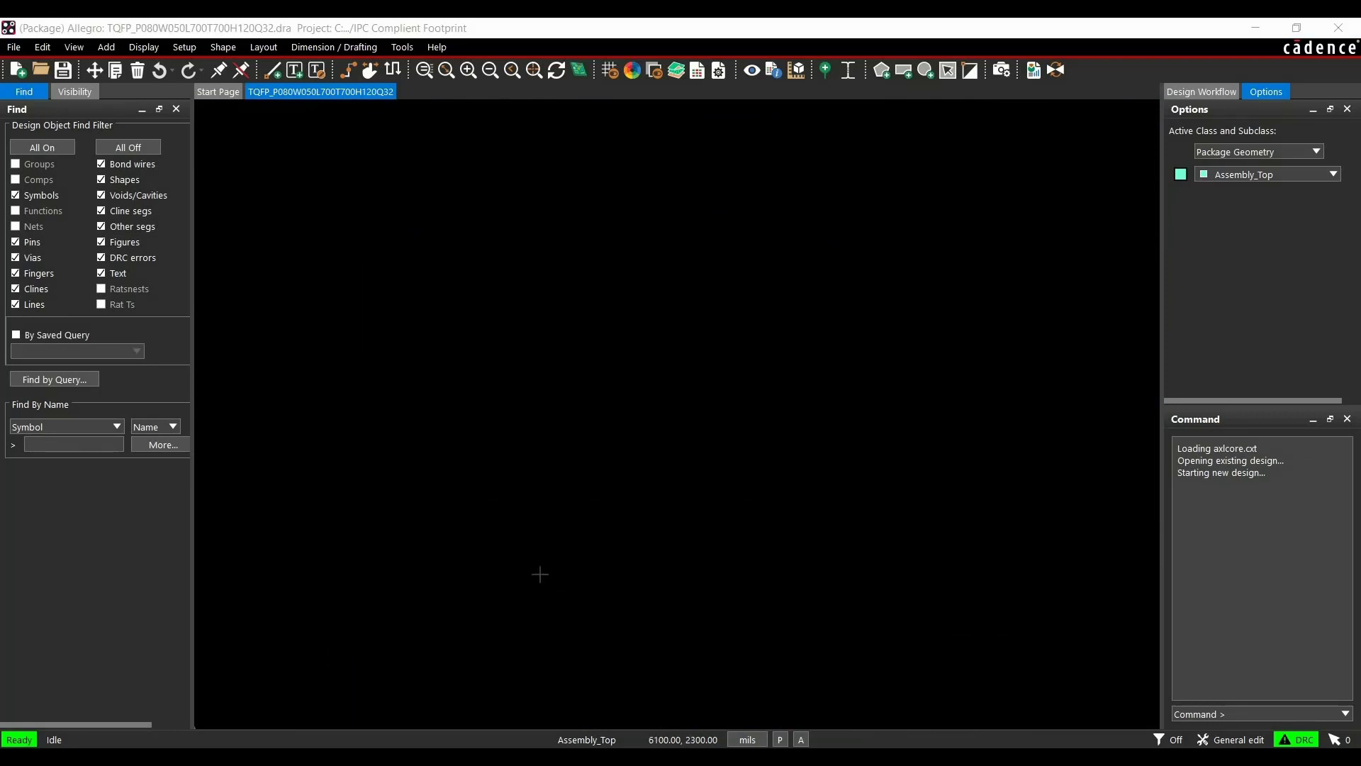
Set the drawing extents' Left X and Lower Y to -500 mils in the design parameters
left_click(187, 47)
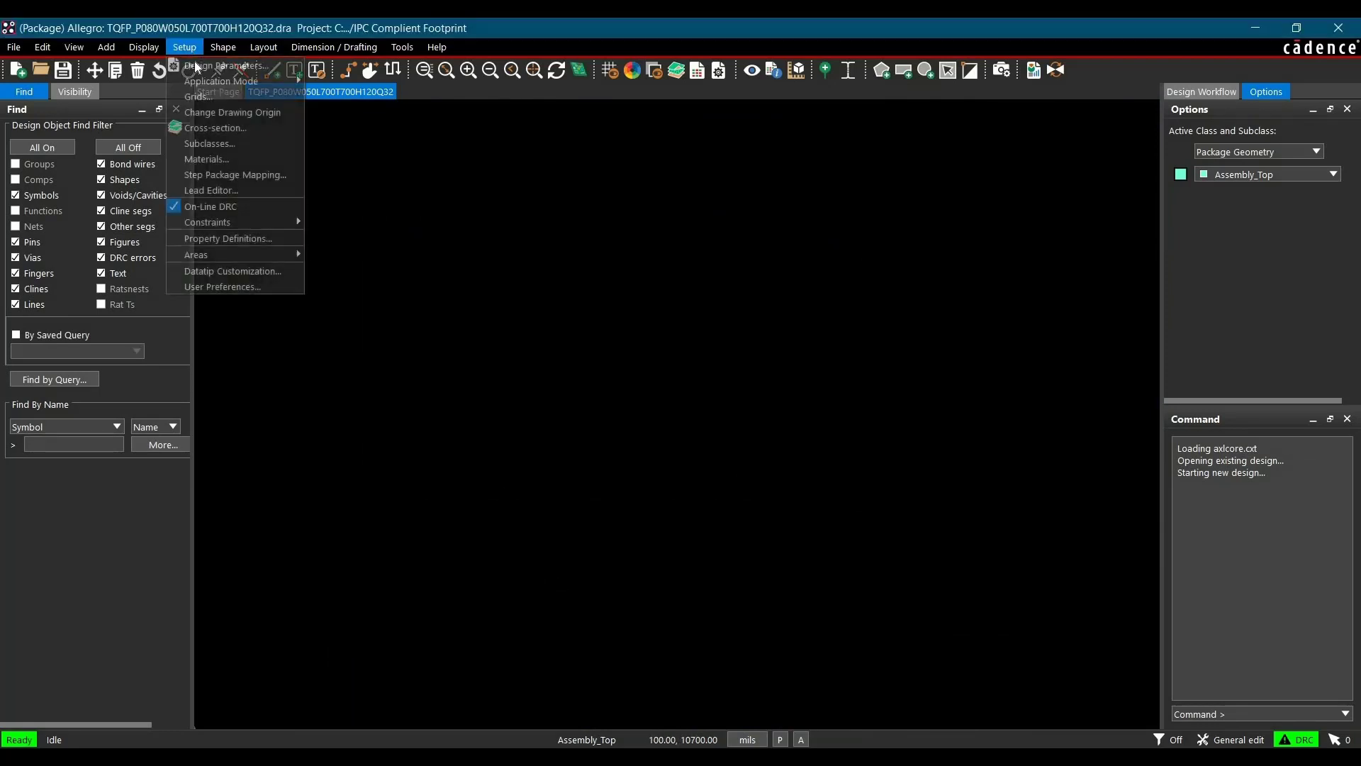
left_click(213, 66)
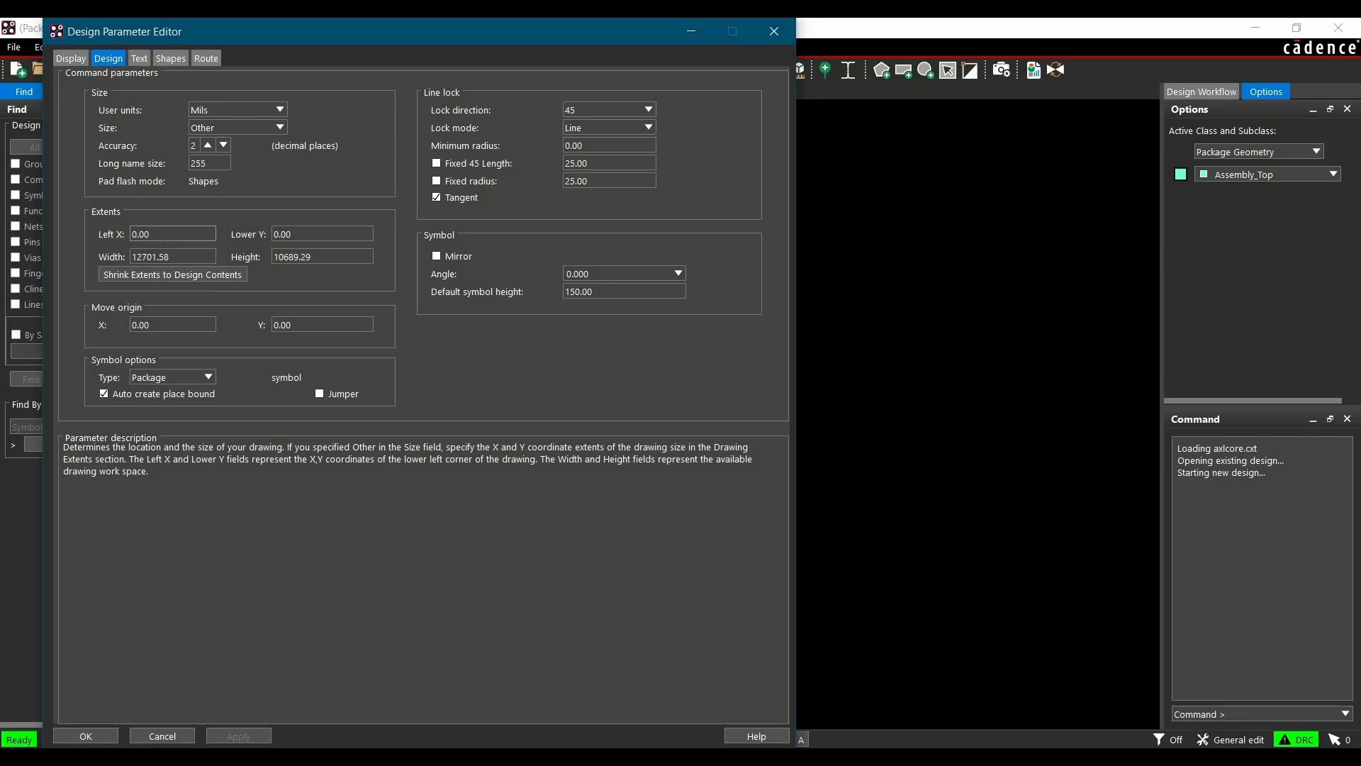
left_click(163, 234)
type("-500")
key("Tab")
type("-500")
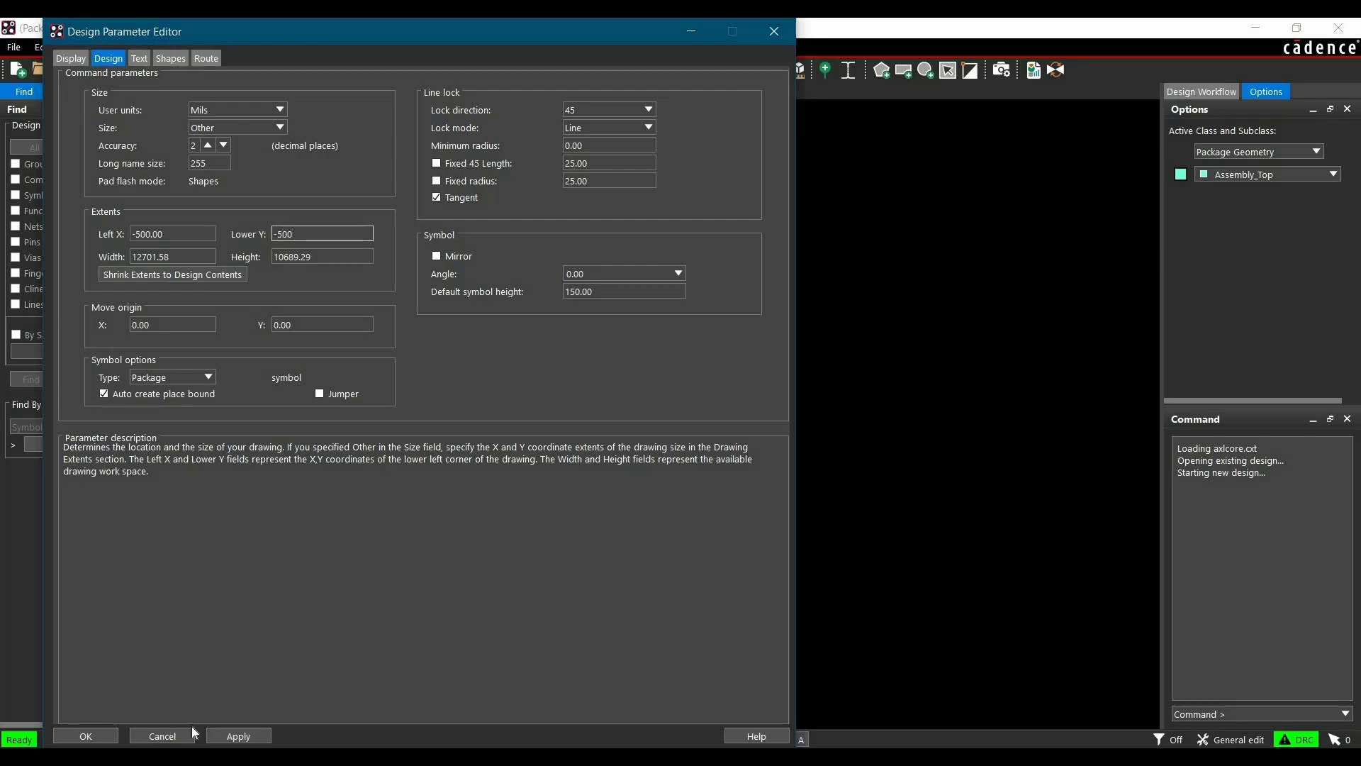
left_click(238, 736)
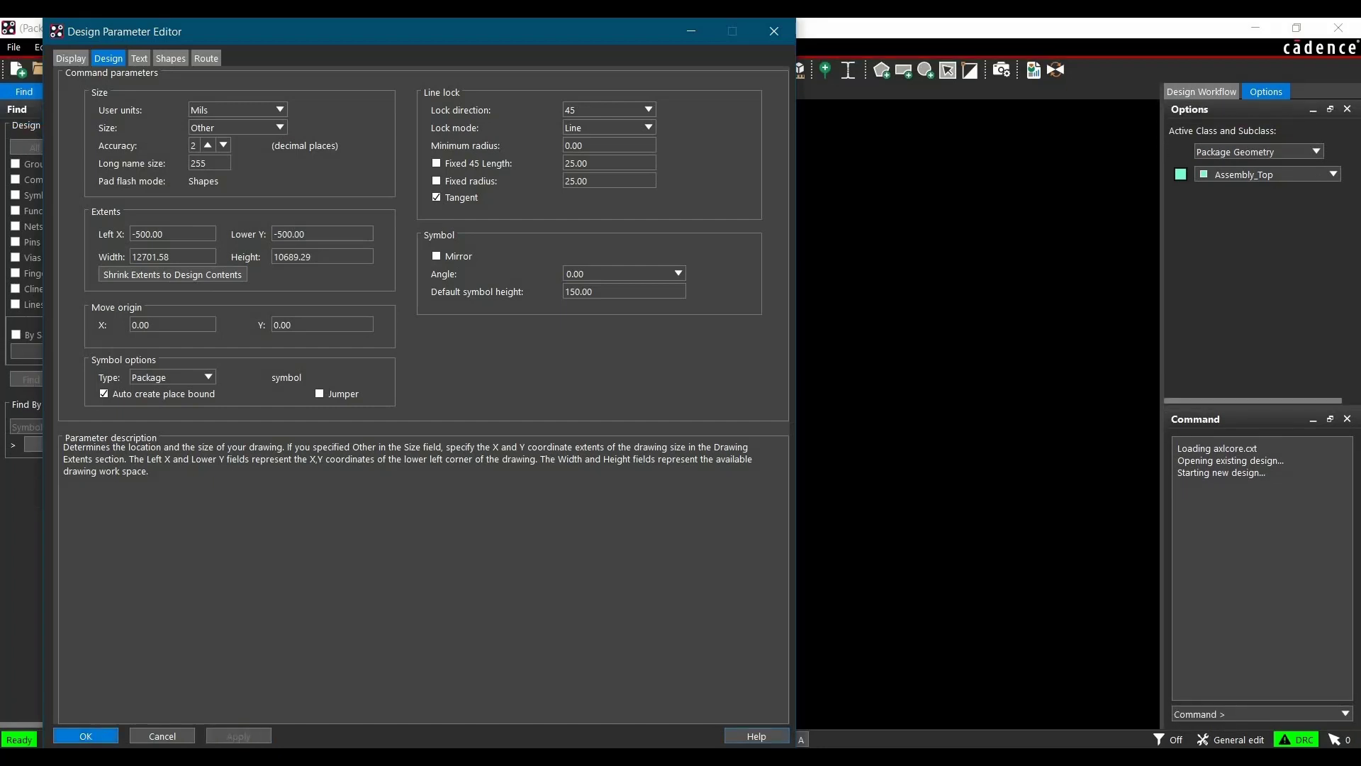
left_click(85, 736)
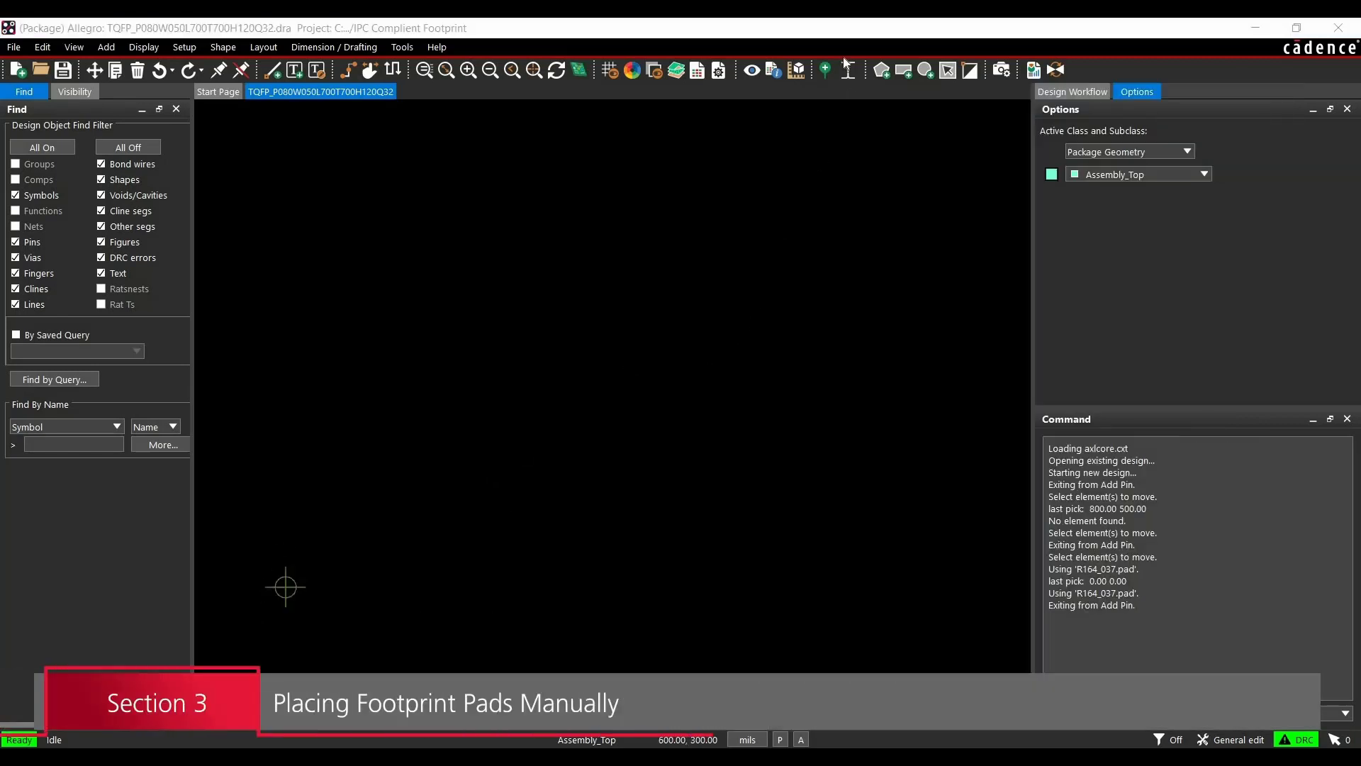
Try placing a single R164_037 pin at the drawing origin
left_click(825, 72)
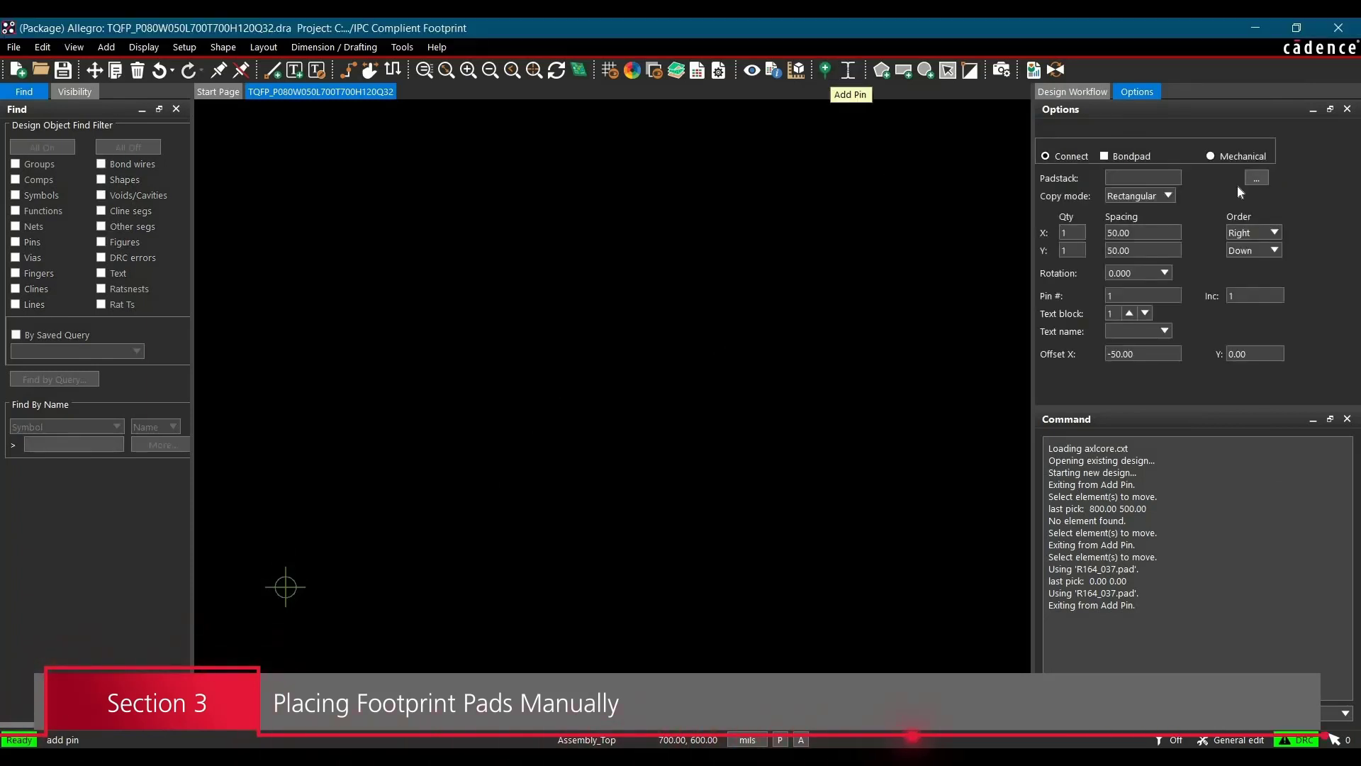
left_click(1259, 181)
left_click(1251, 179)
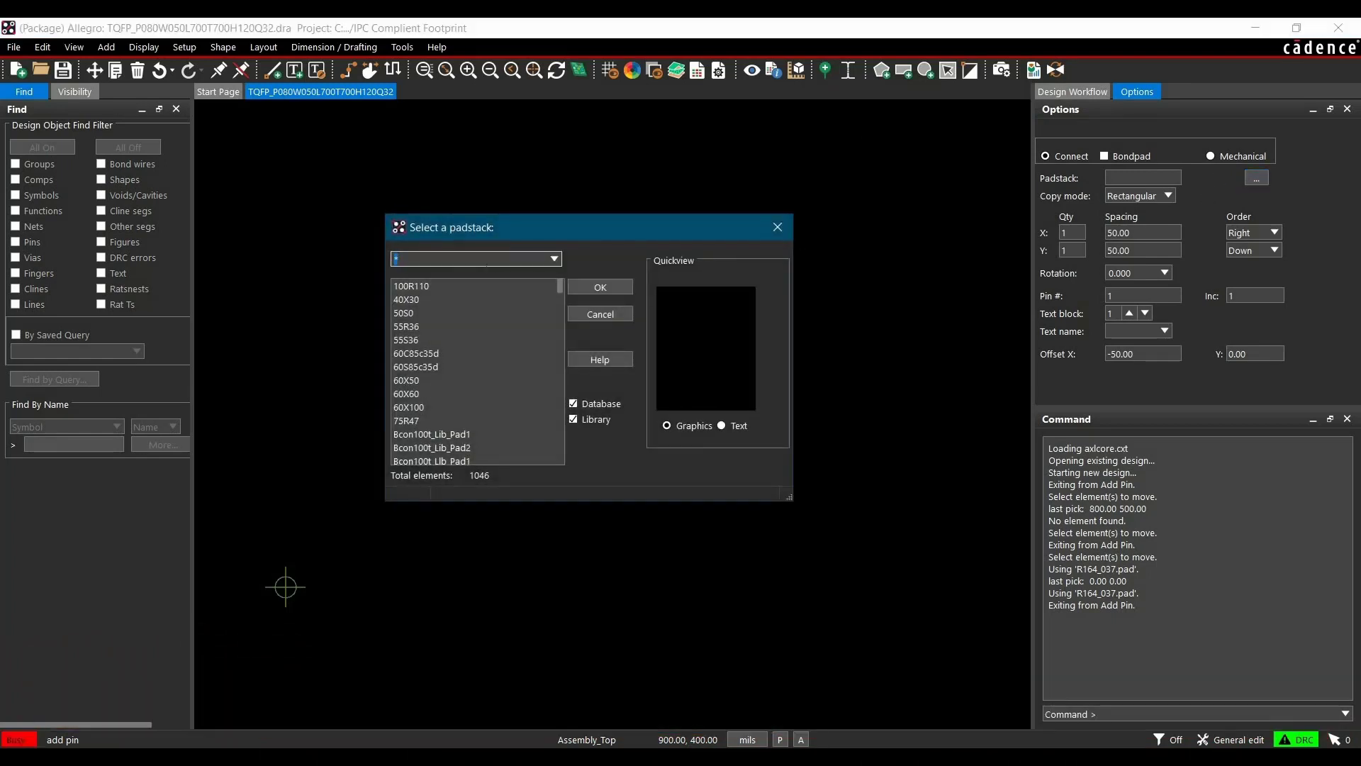
type("R")
key("Return")
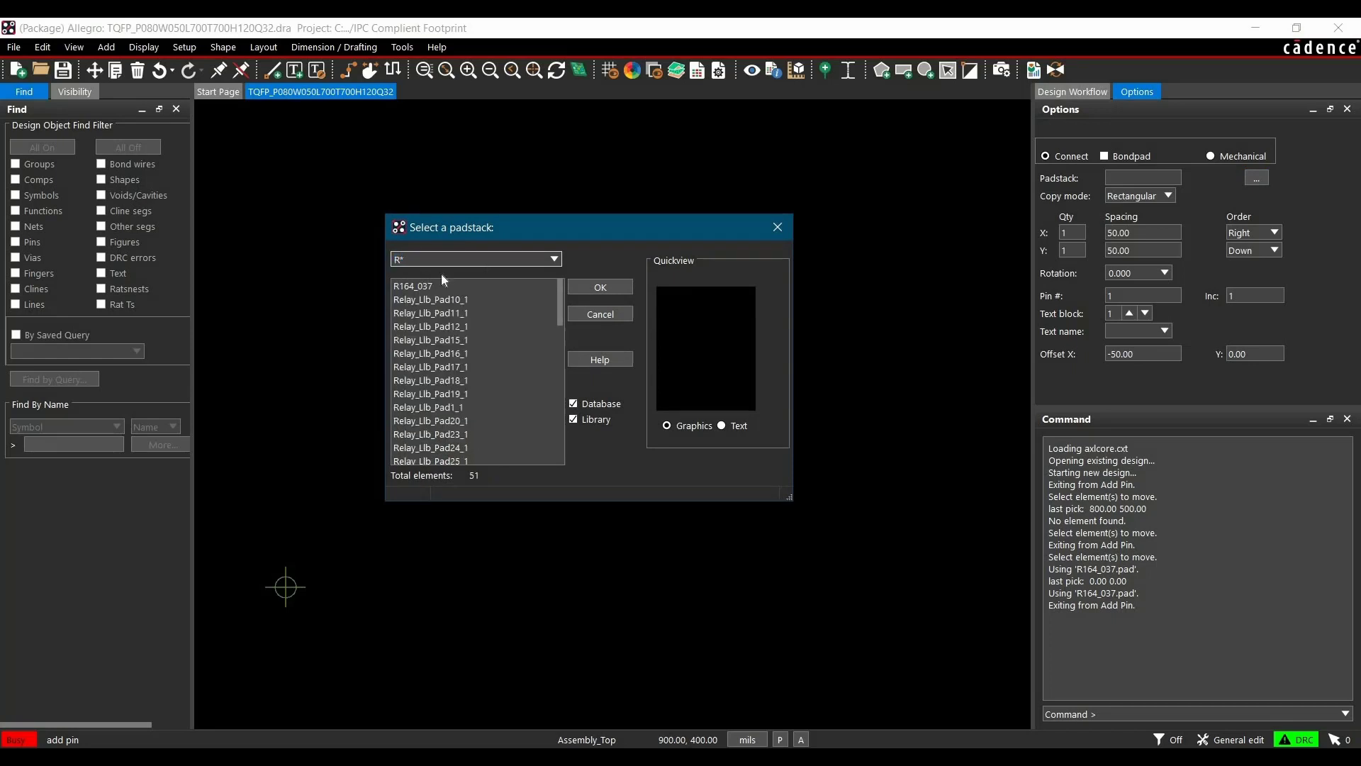
left_click(406, 286)
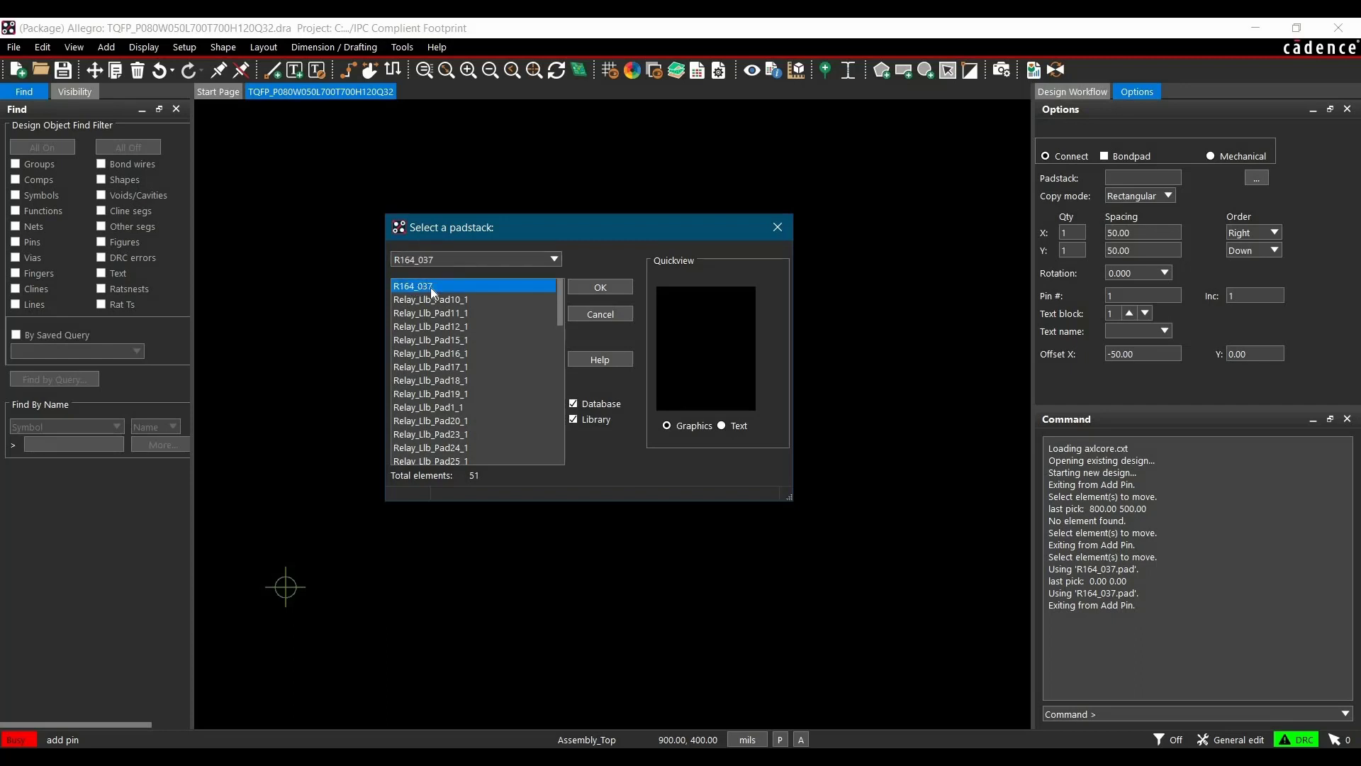
left_click(607, 287)
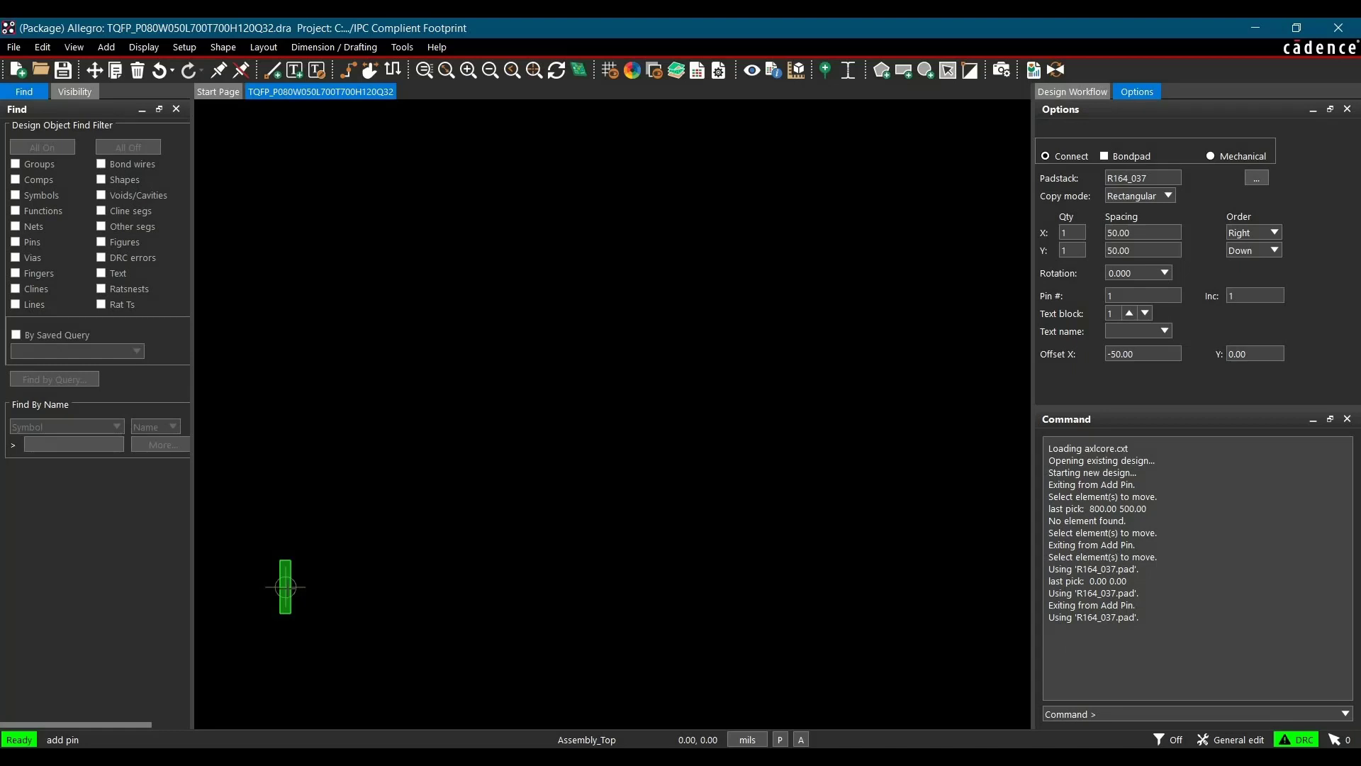
left_click(285, 586)
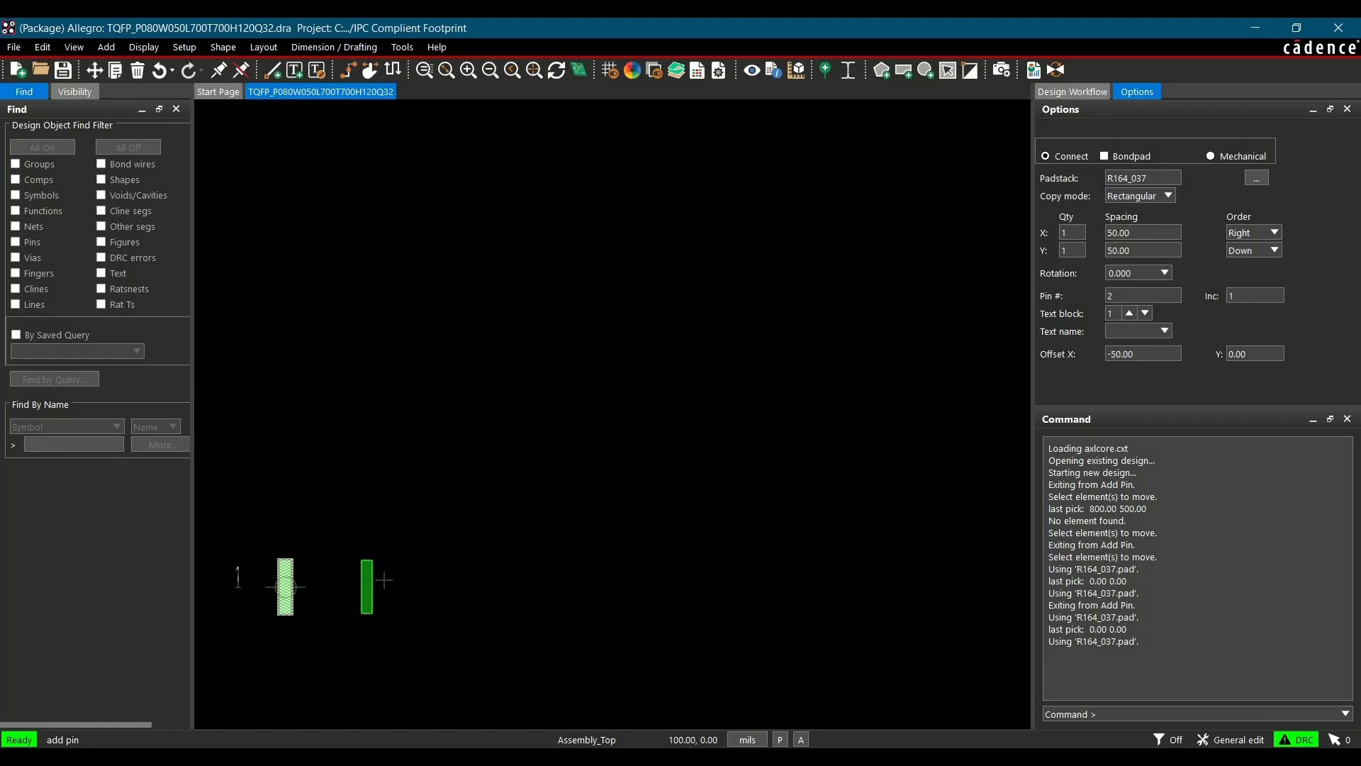
right_click(401, 429)
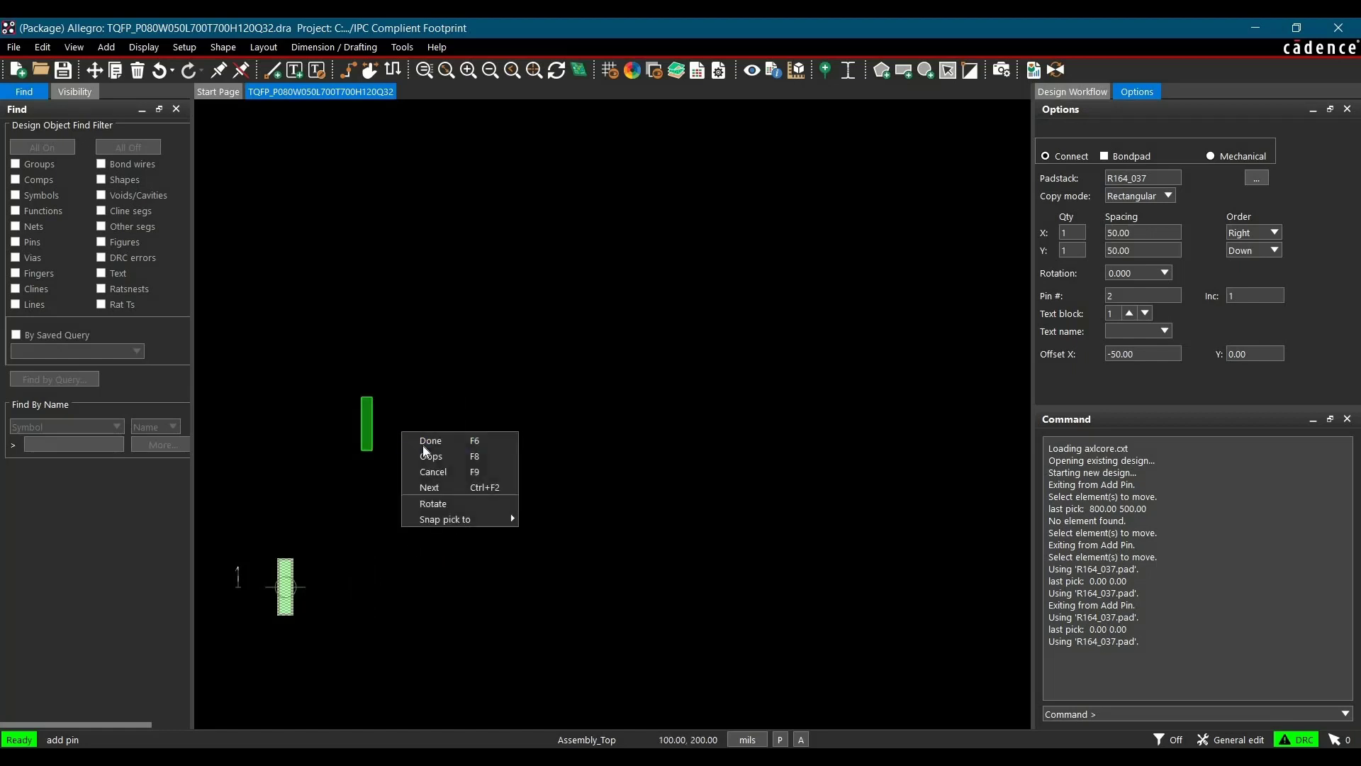
left_click(433, 471)
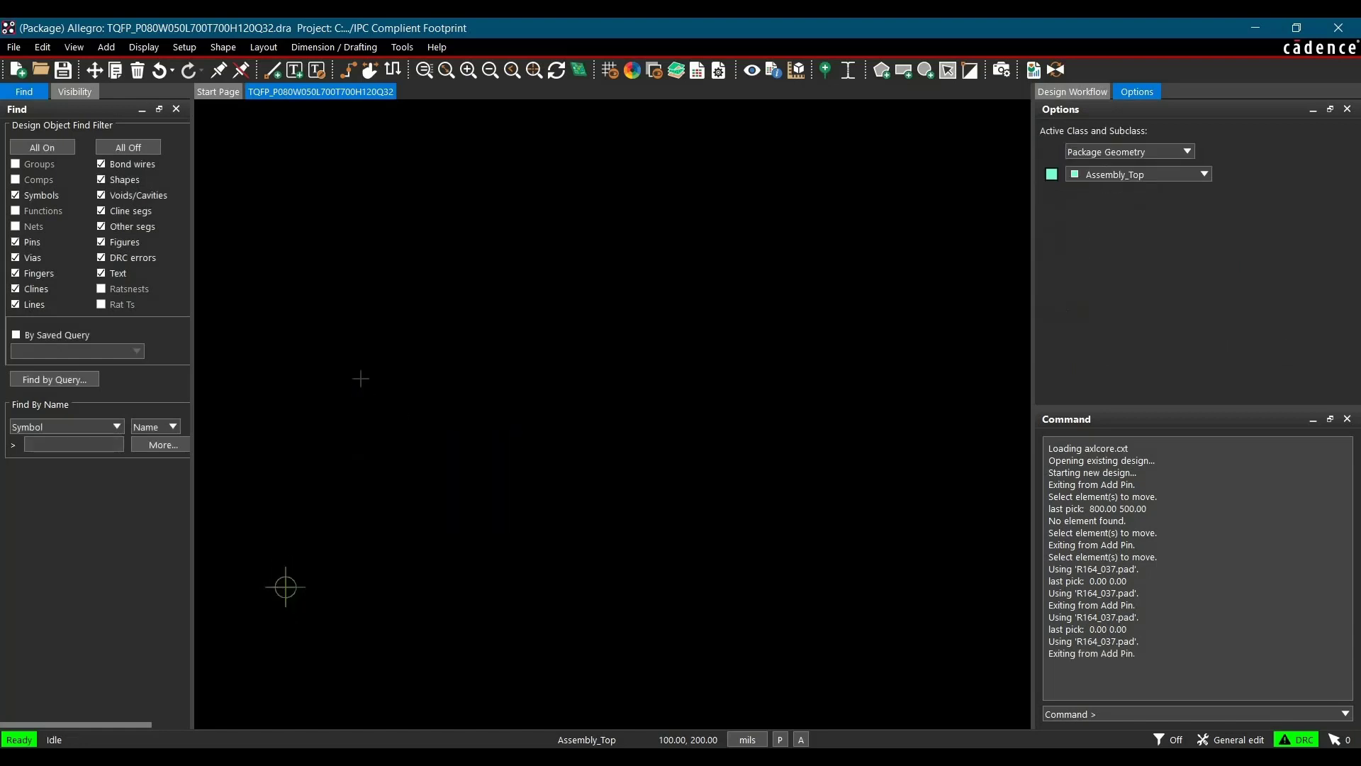
Set the non-etch and all-etch grid spacing to 31.5 mils in X and Y, and turn the grid display on
left_click(414, 303)
right_click(397, 305)
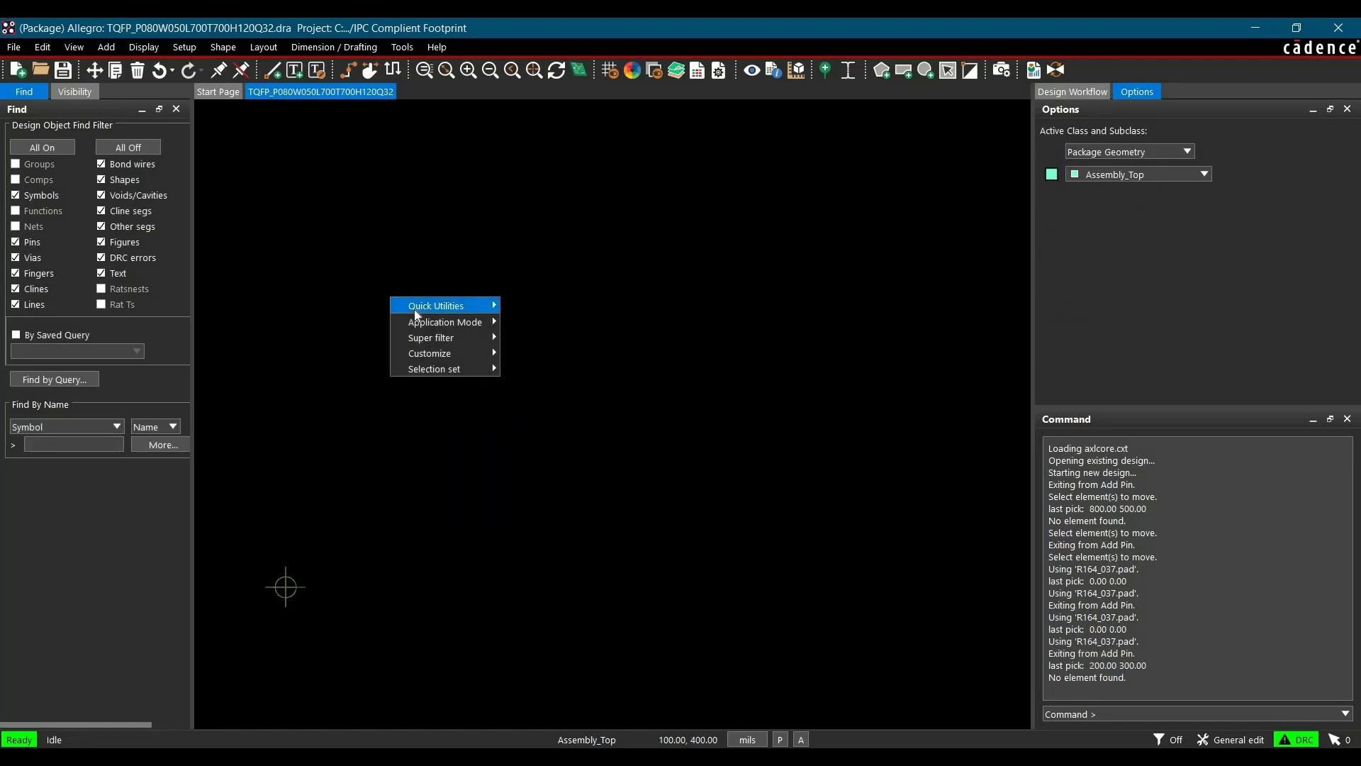
mouse_move(427, 307)
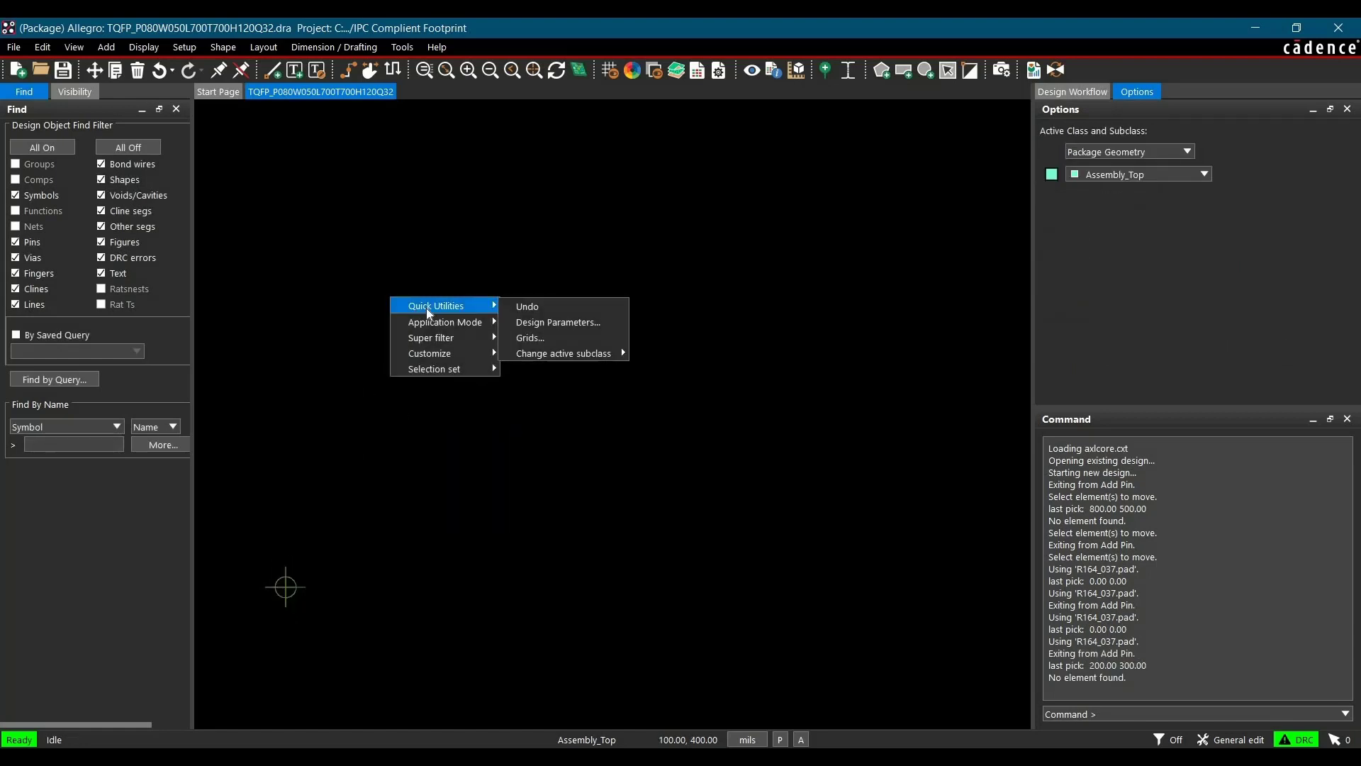
left_click(529, 338)
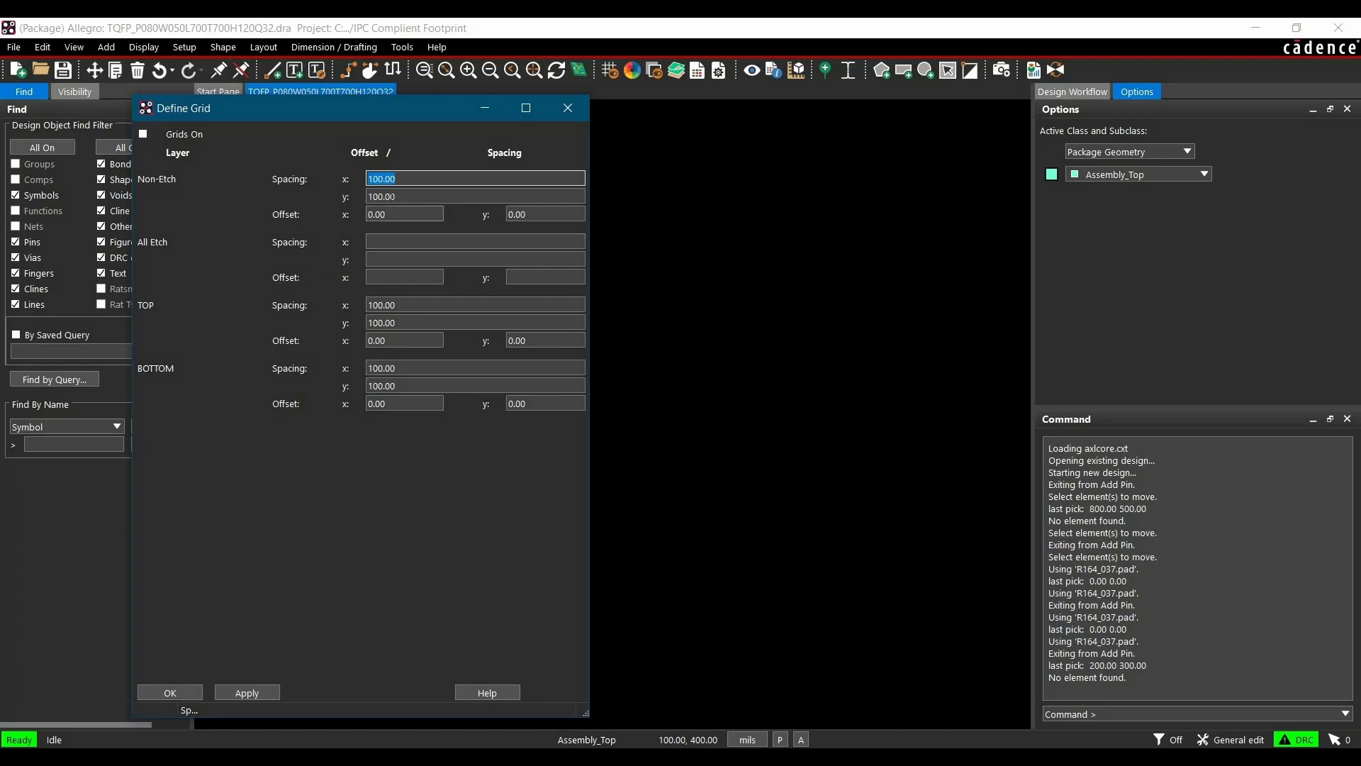
type("31.5")
double_click(393, 196)
type("31.5")
left_click(403, 243)
type("31.5")
left_click(404, 262)
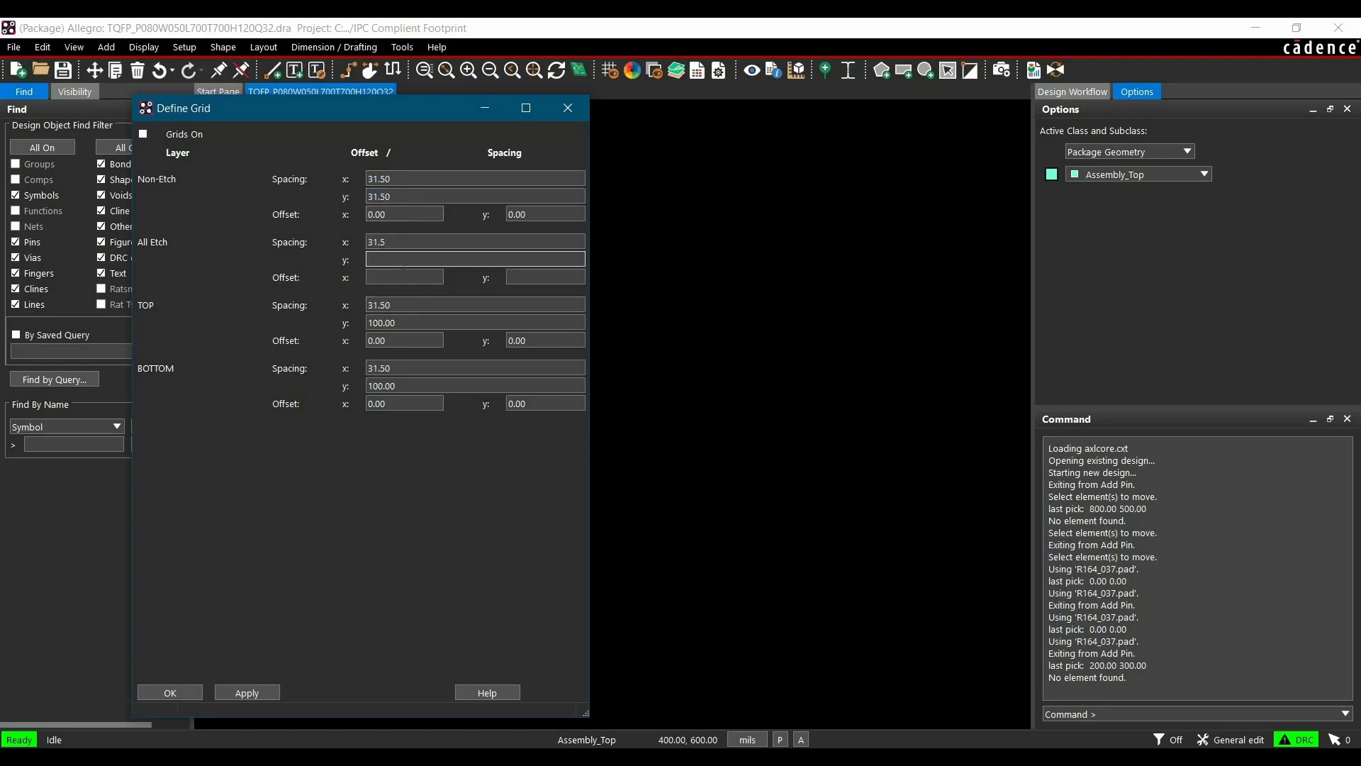
left_click(241, 693)
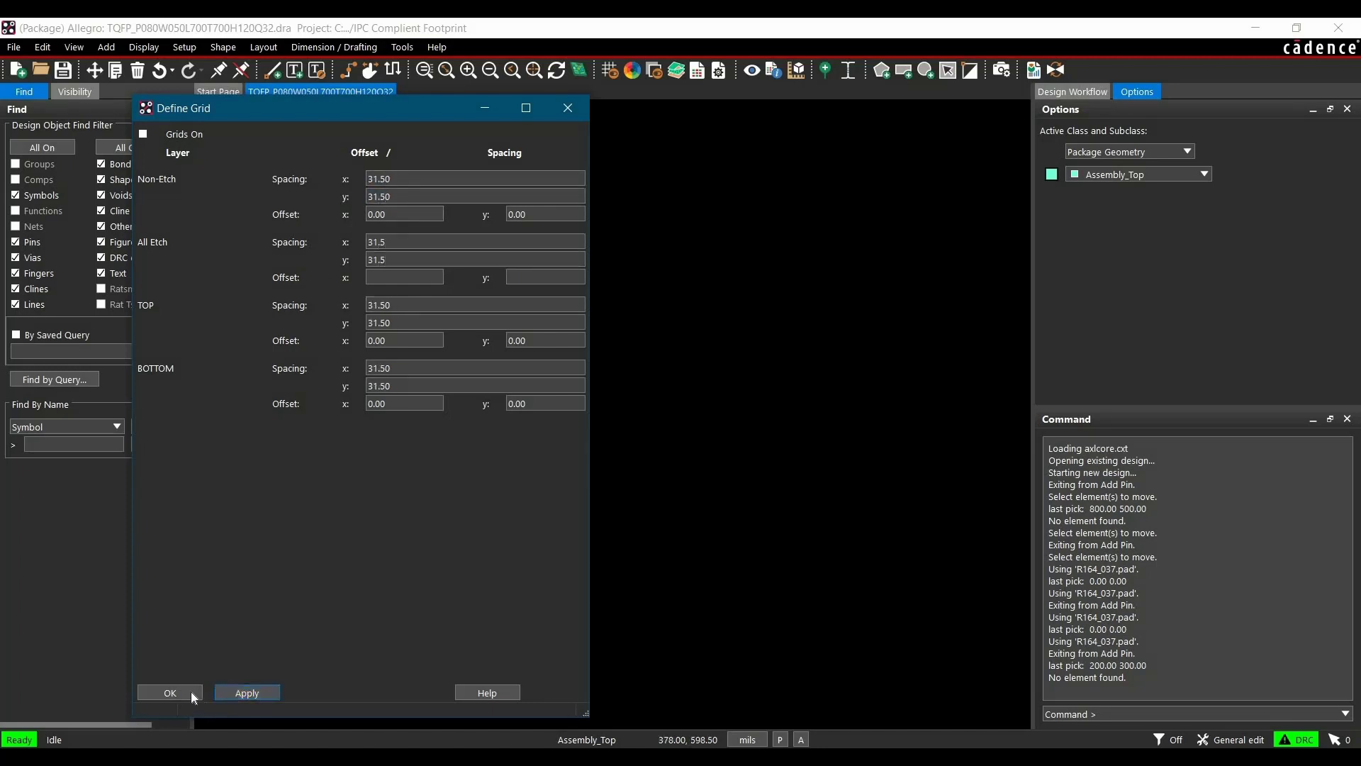
left_click(190, 693)
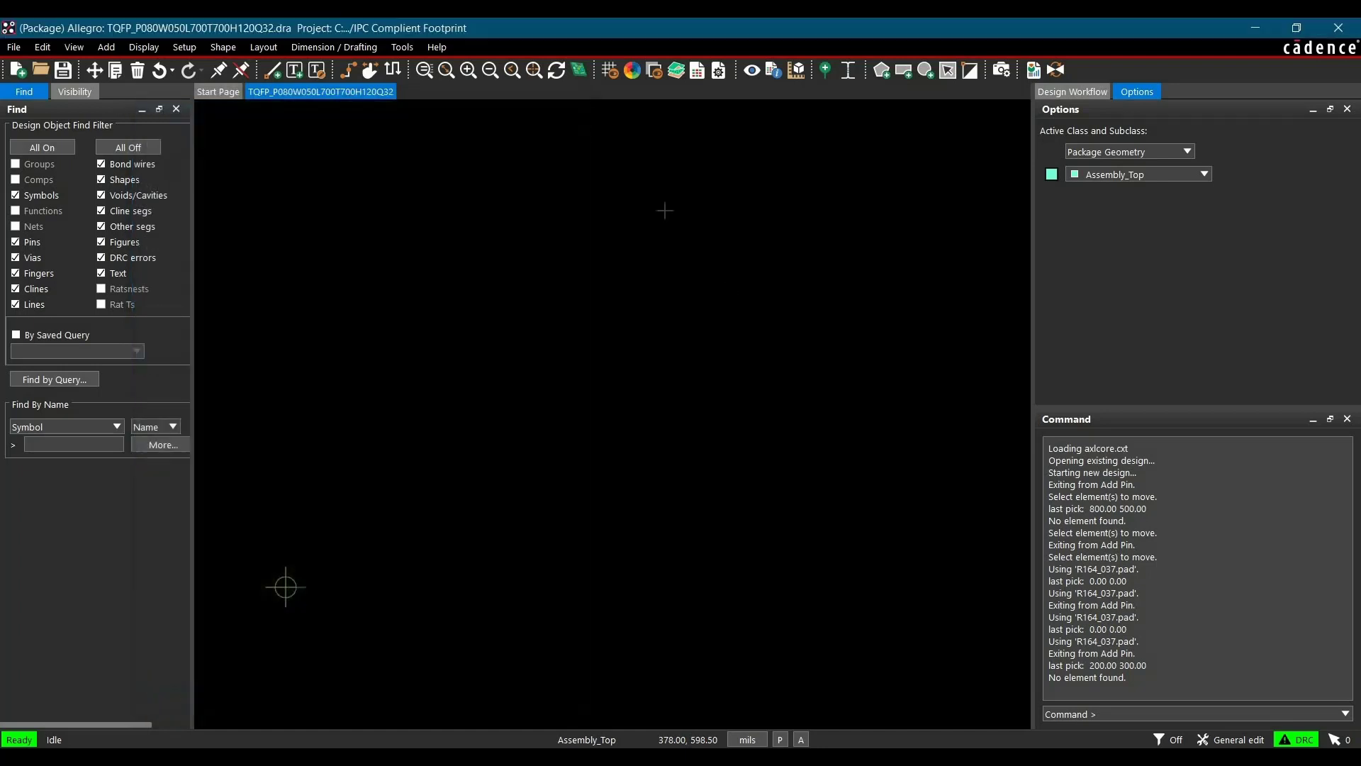
left_click(610, 70)
Try placing six R164_037 pins one by one in a row starting at the origin
left_click(826, 70)
left_click(1256, 177)
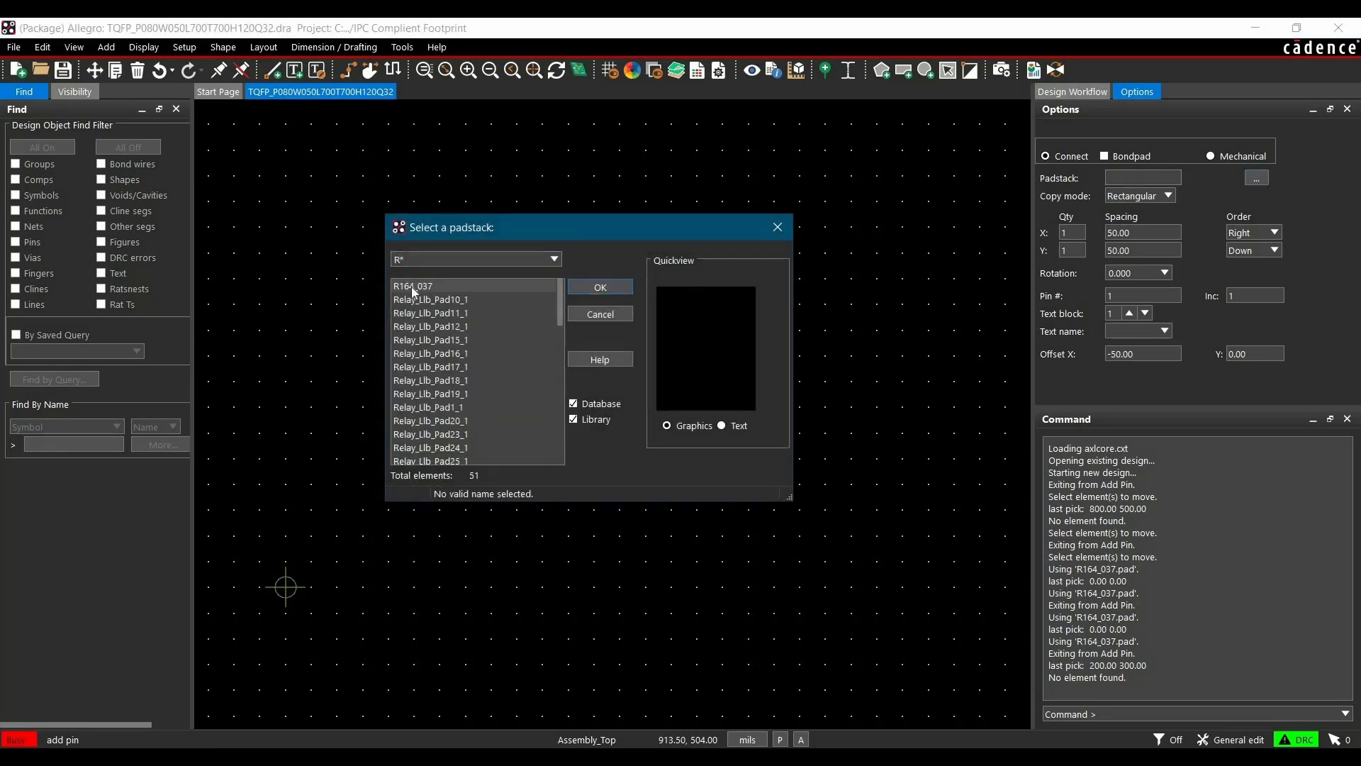
left_click(411, 287)
left_click(620, 293)
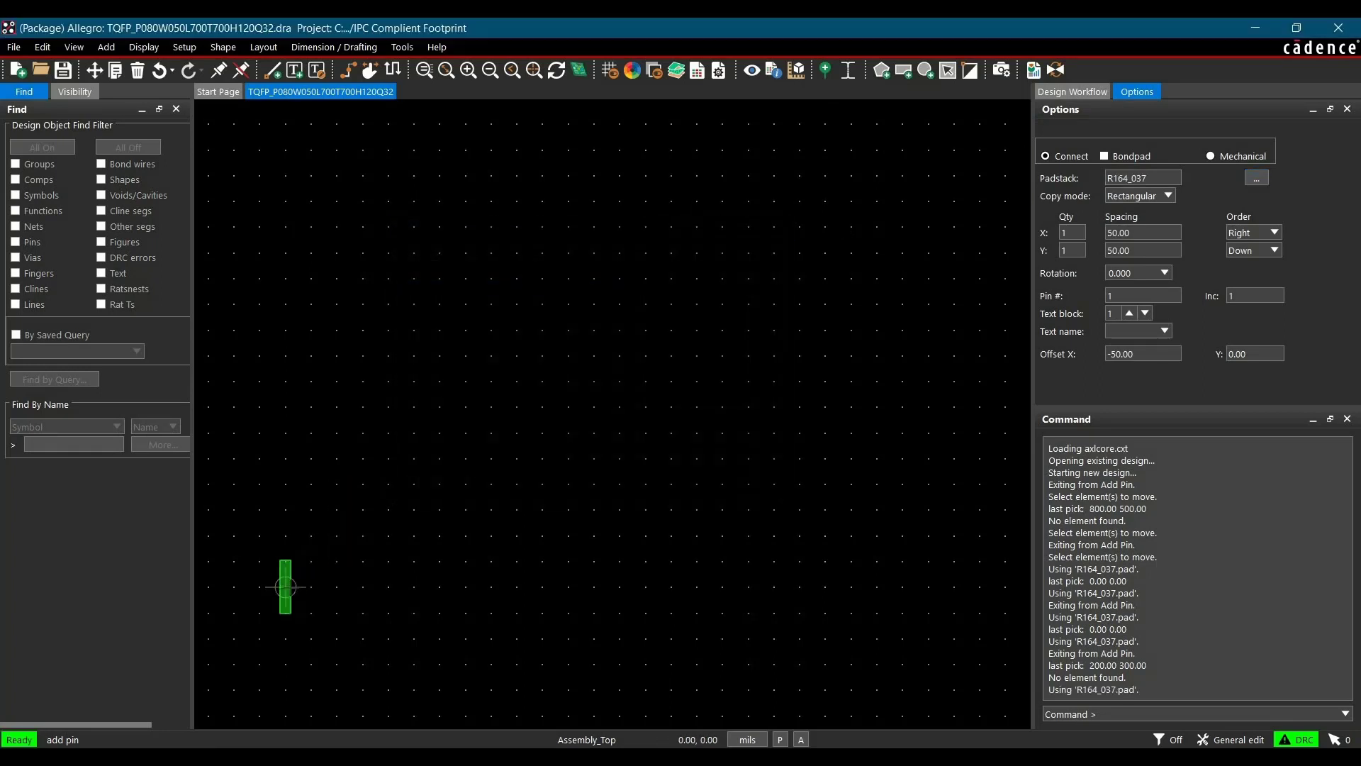
left_click(286, 587)
left_click(311, 588)
left_click(336, 587)
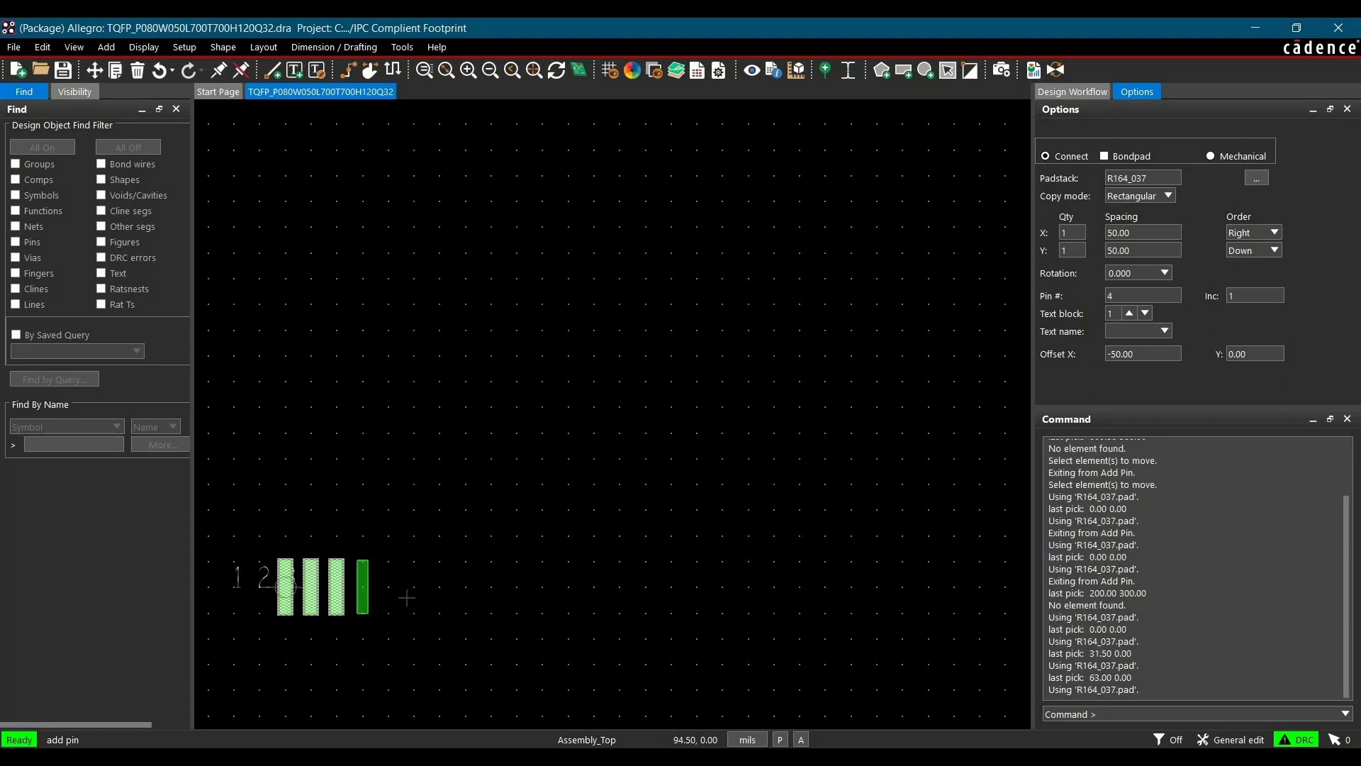
left_click(362, 587)
left_click(388, 588)
left_click(412, 590)
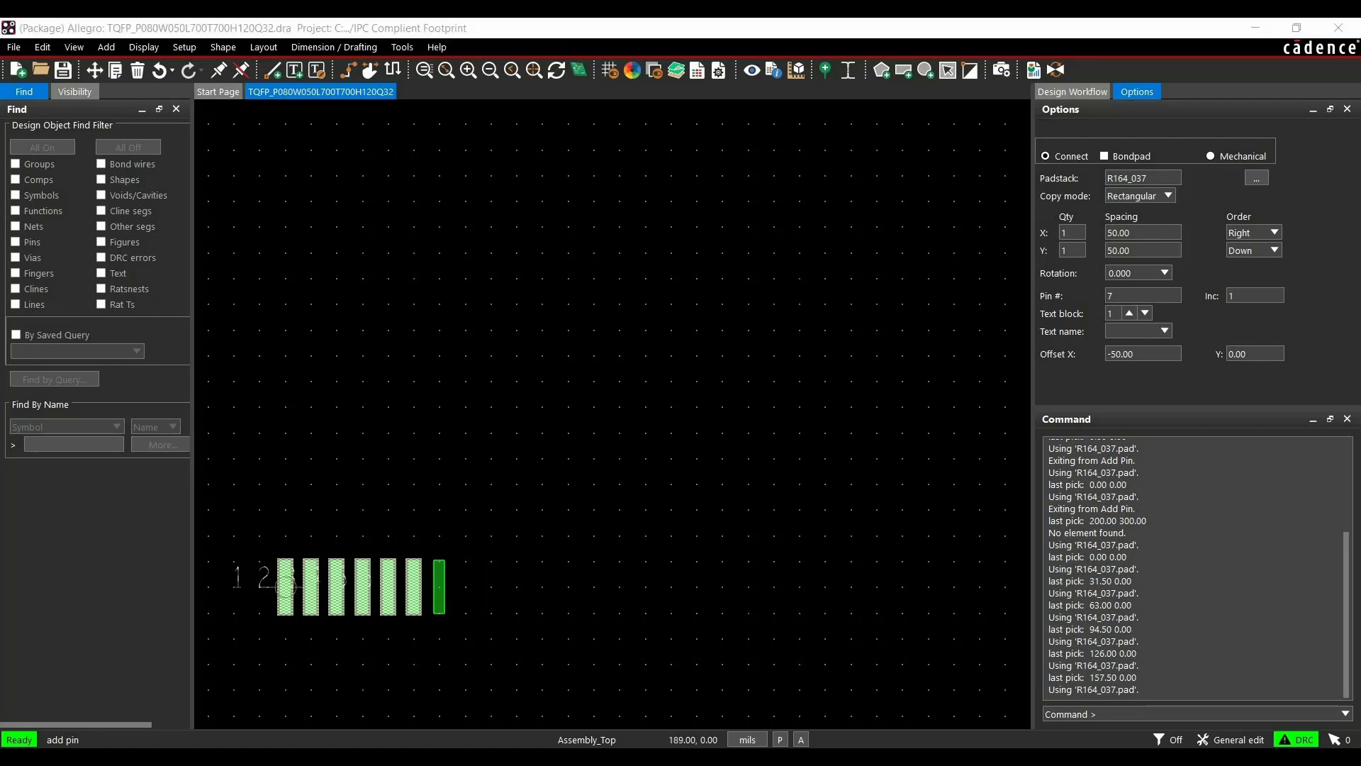
right_click(474, 605)
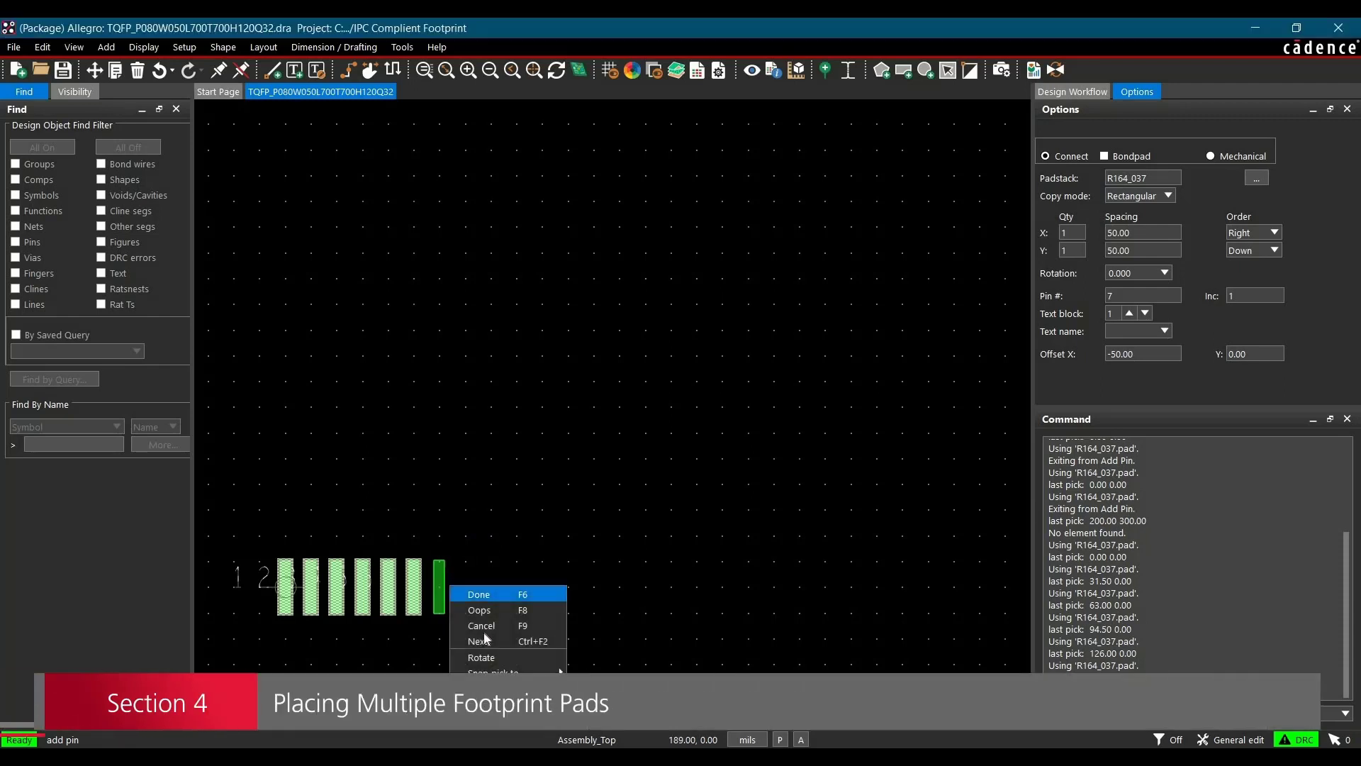
left_click(489, 619)
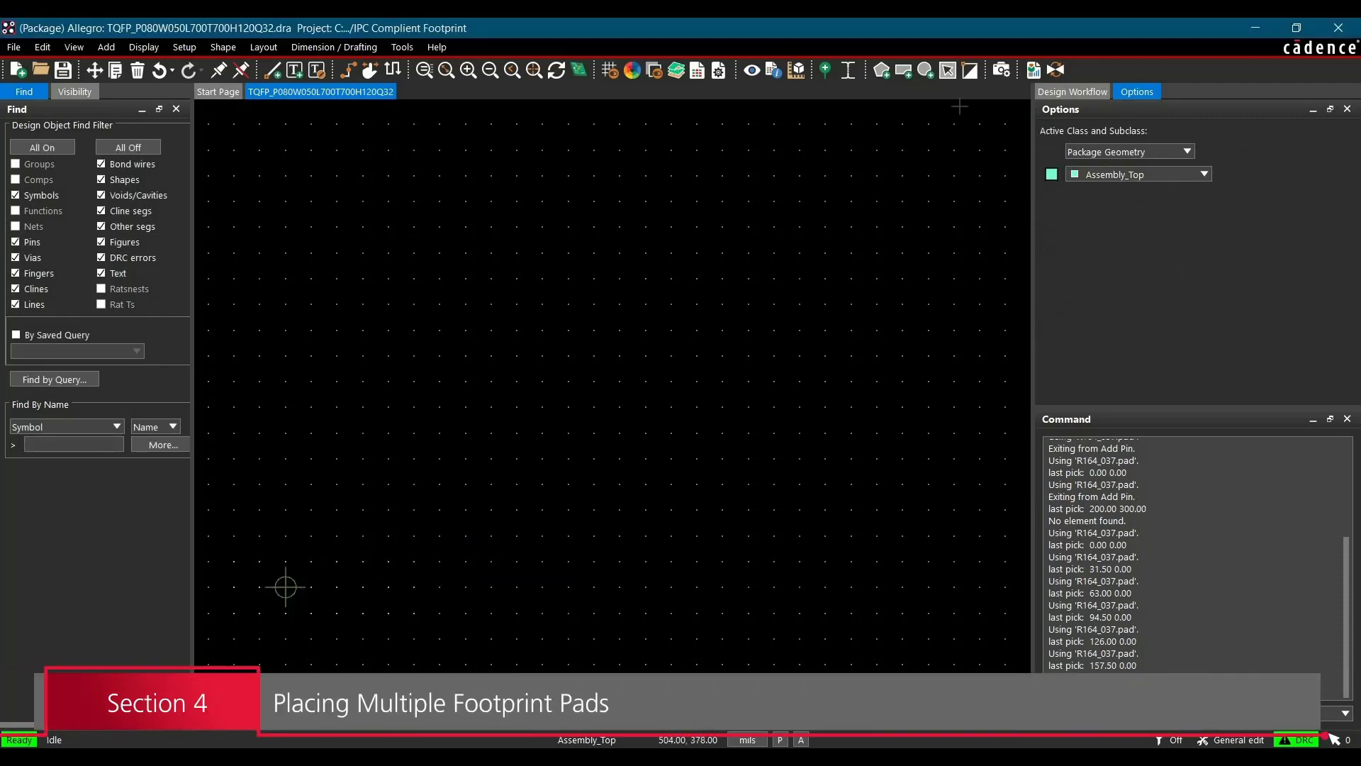
Place a row of 8 R164_037 pins from the origin, ordered right, with 31.5 mil X and Y spacing
left_click(826, 70)
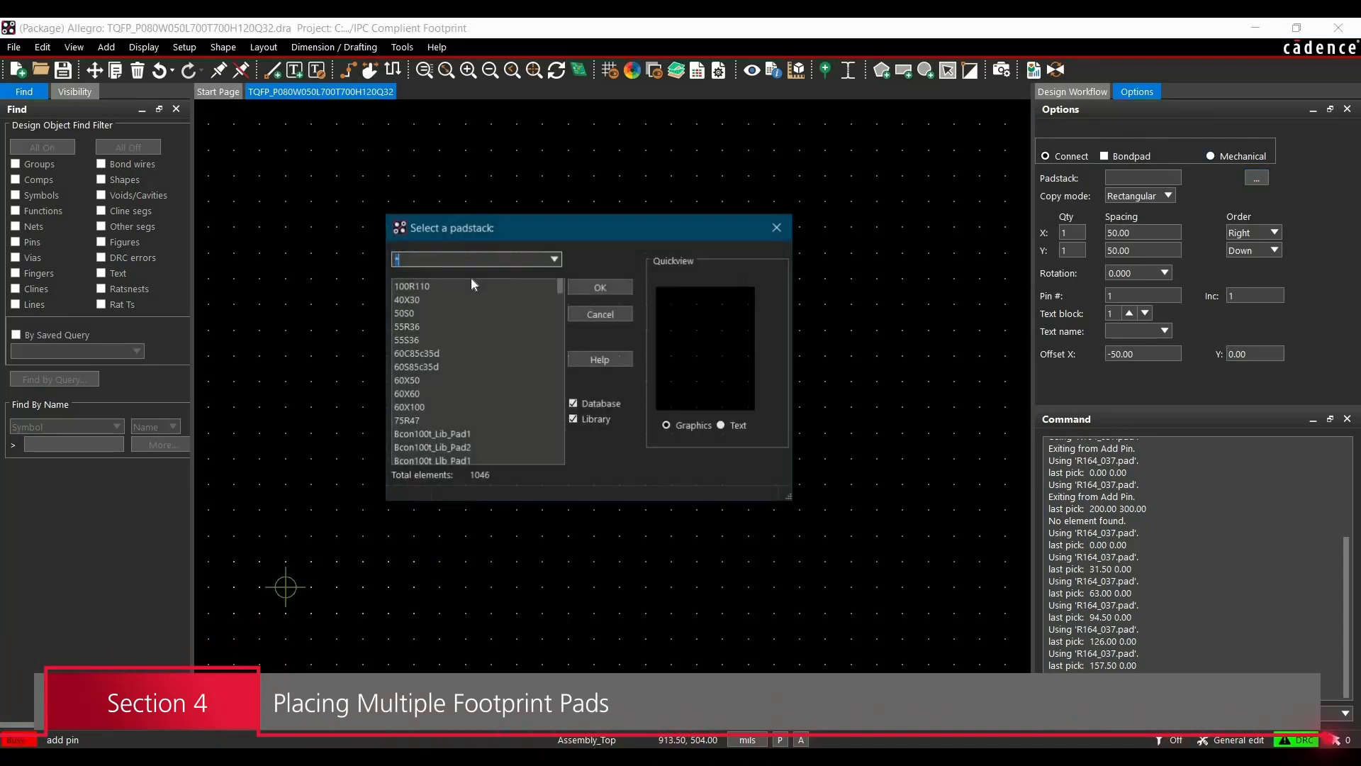
type("r*")
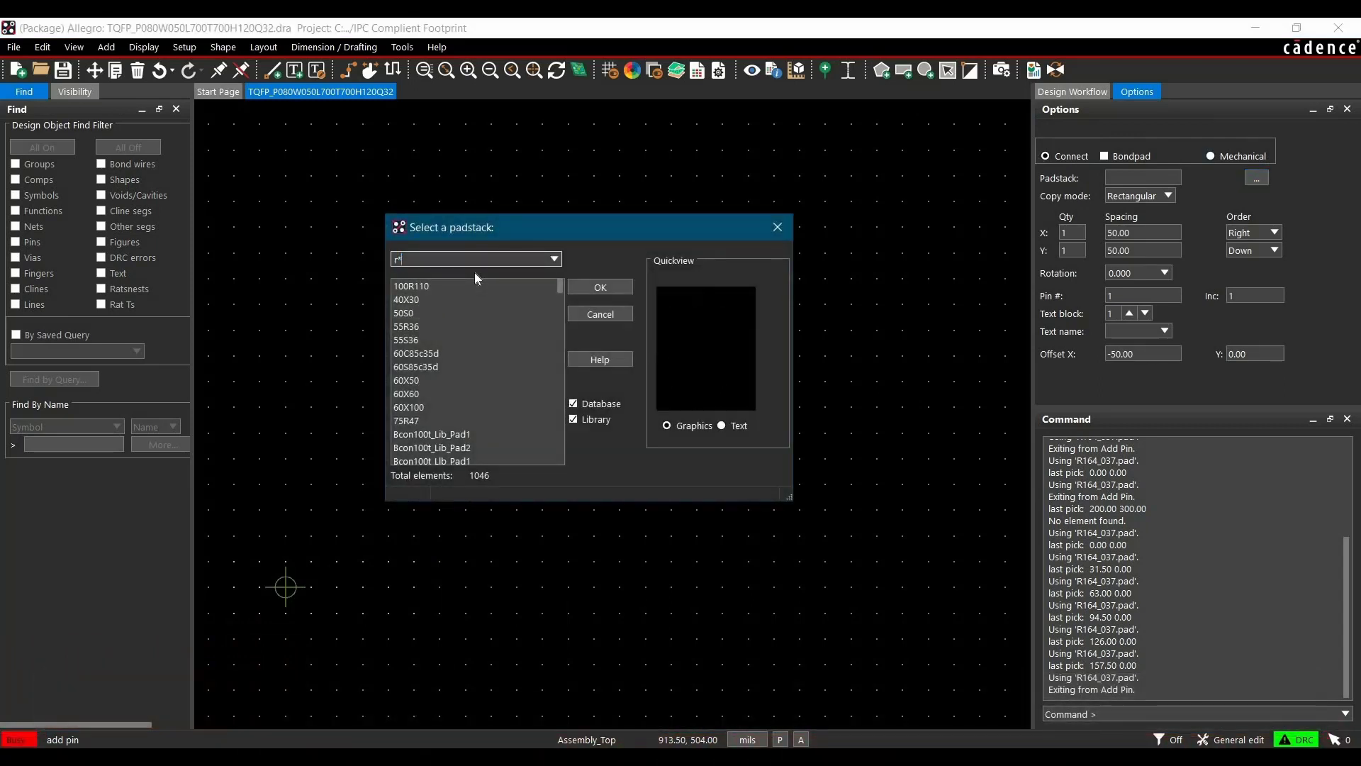
key("Return")
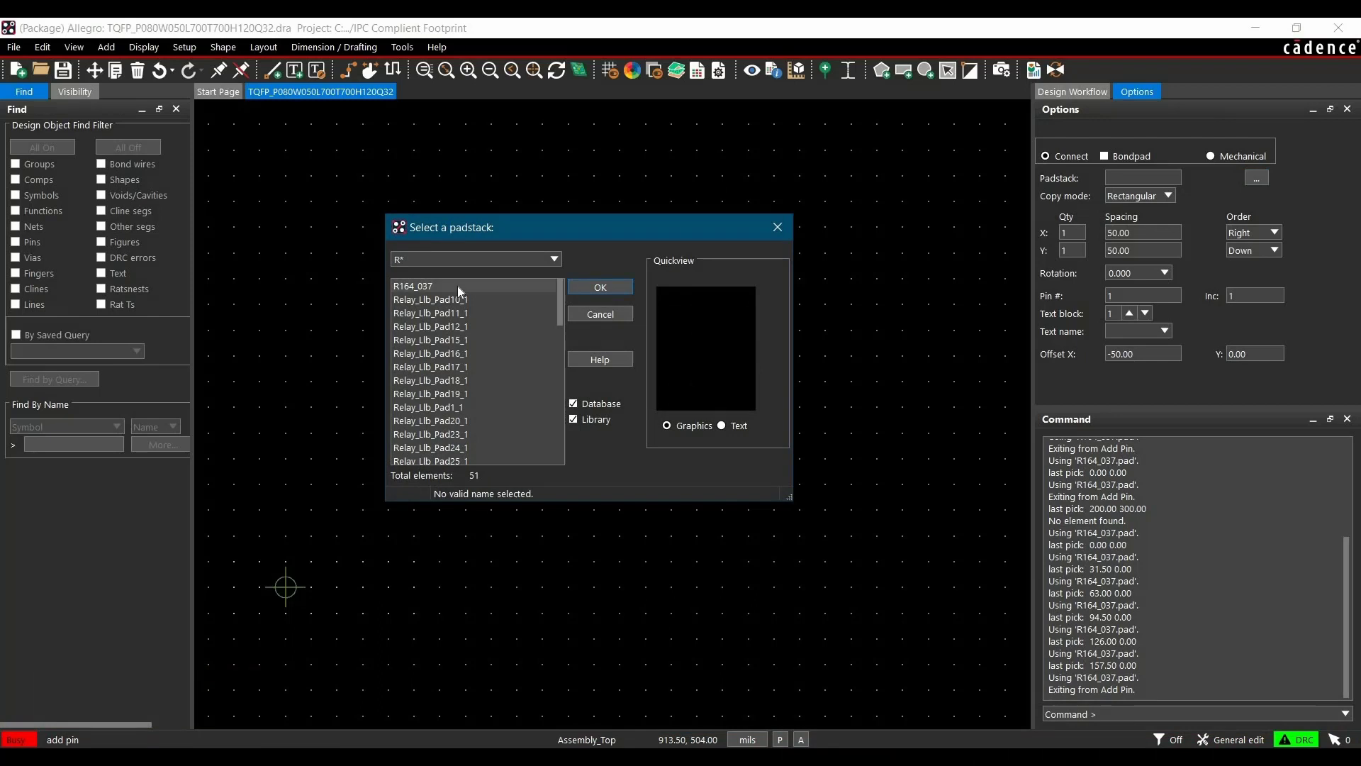
left_click(457, 286)
left_click(616, 287)
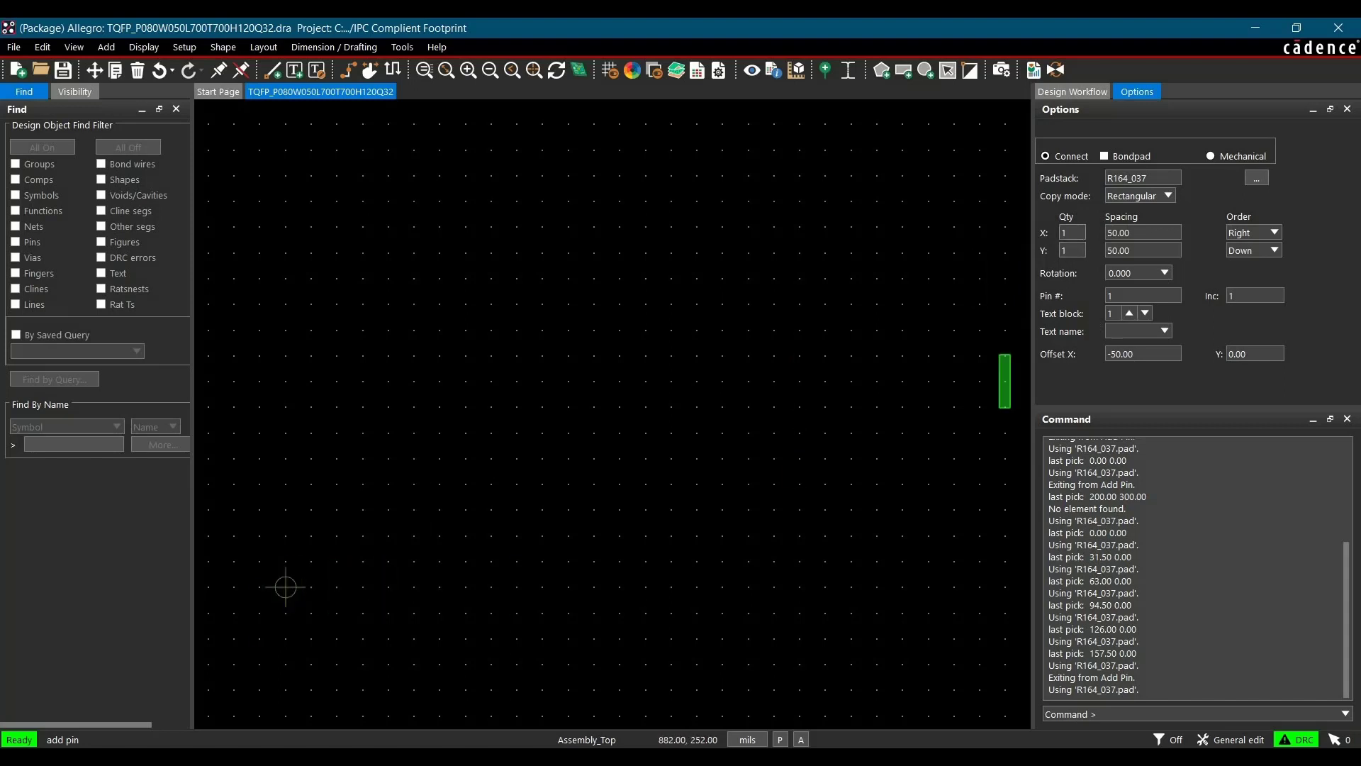
double_click(1065, 232)
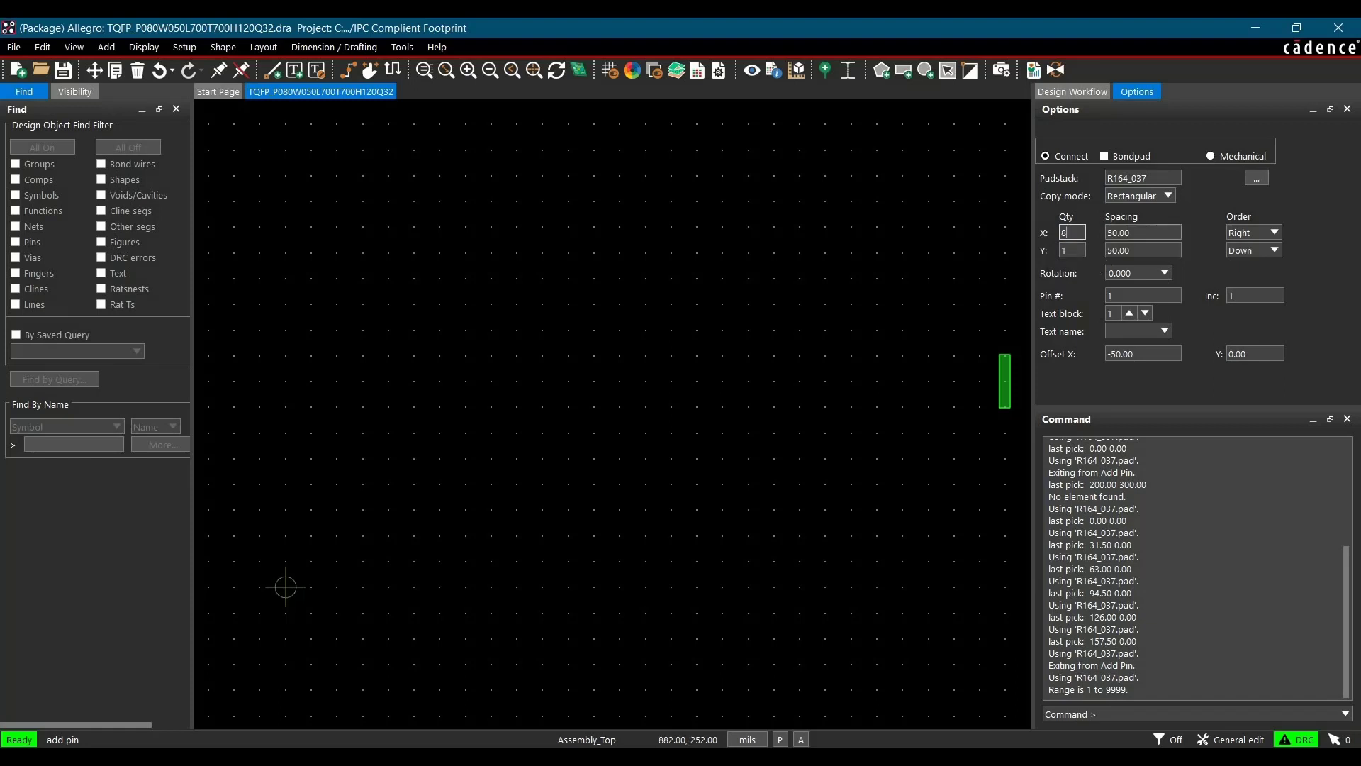
key("Tab")
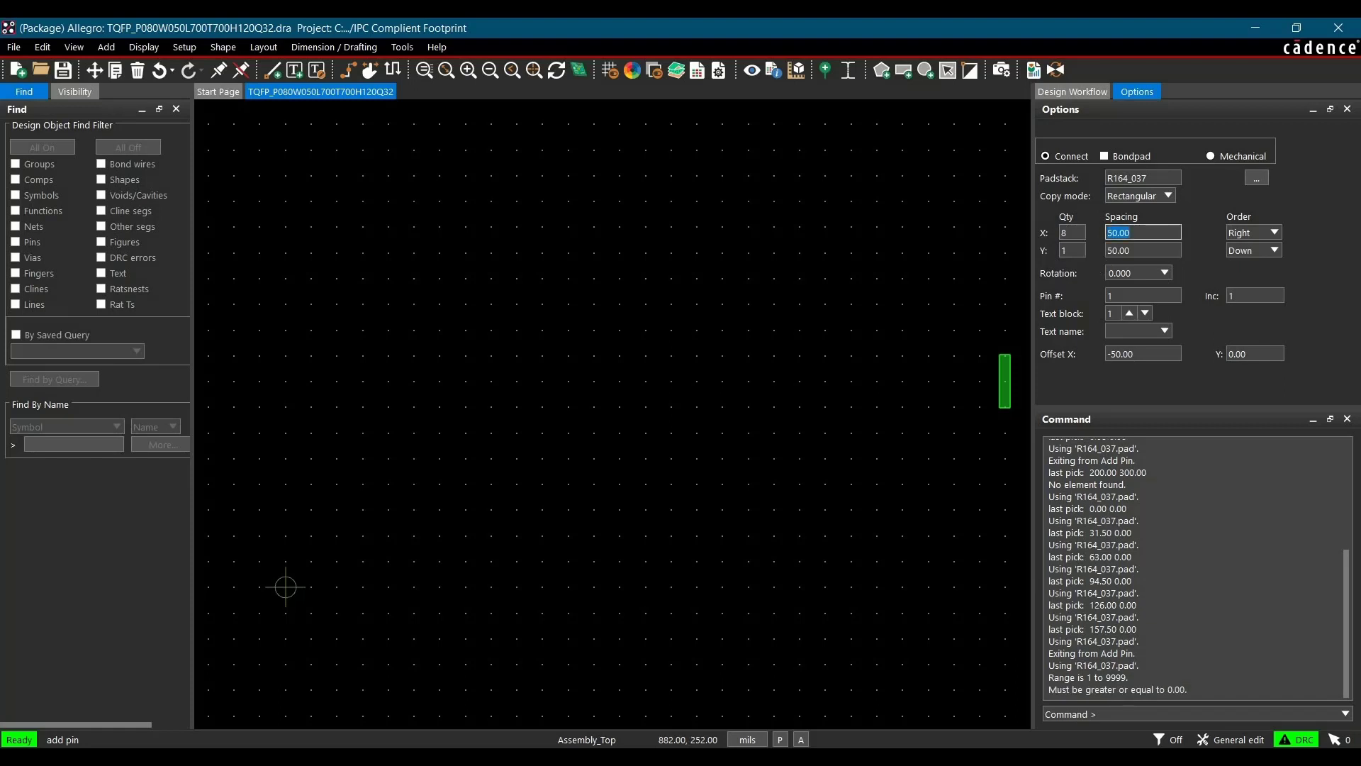
type("31.5")
left_click(1245, 238)
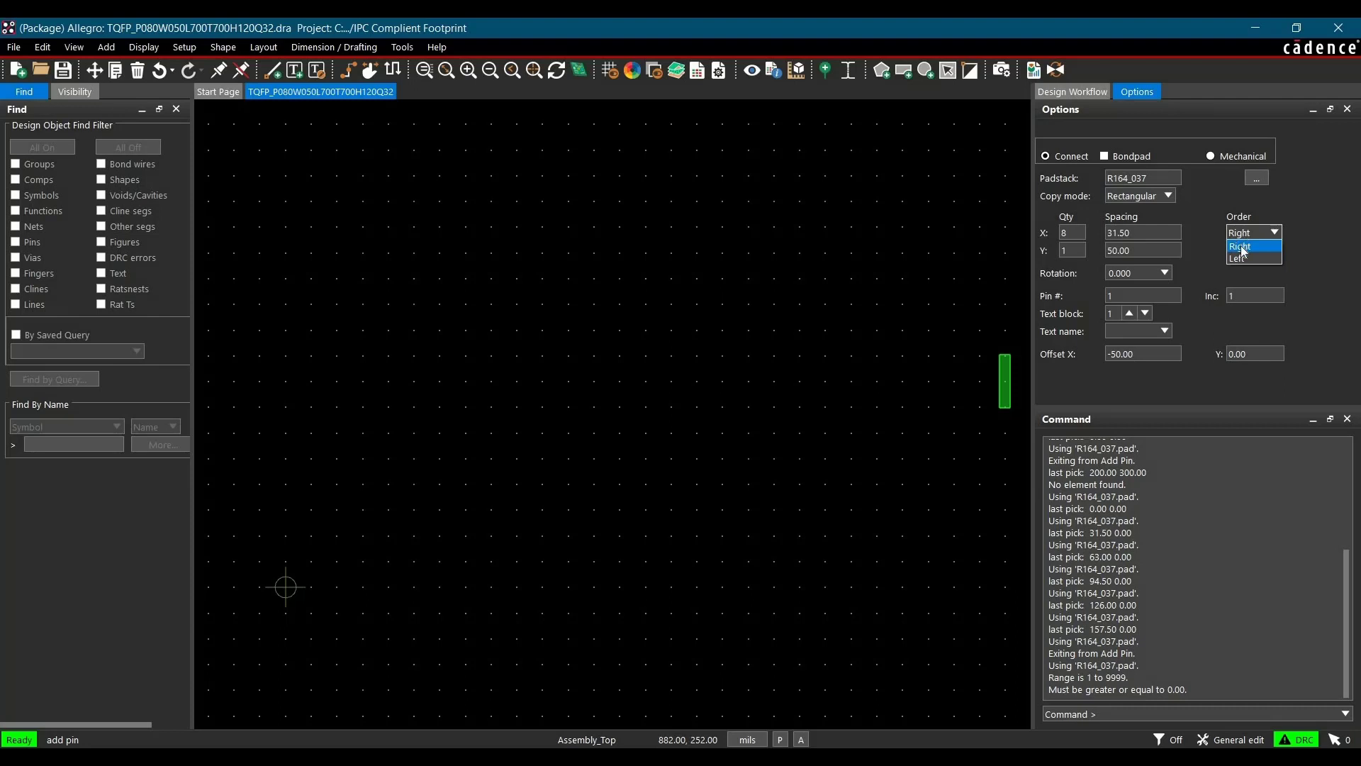
left_click(1242, 251)
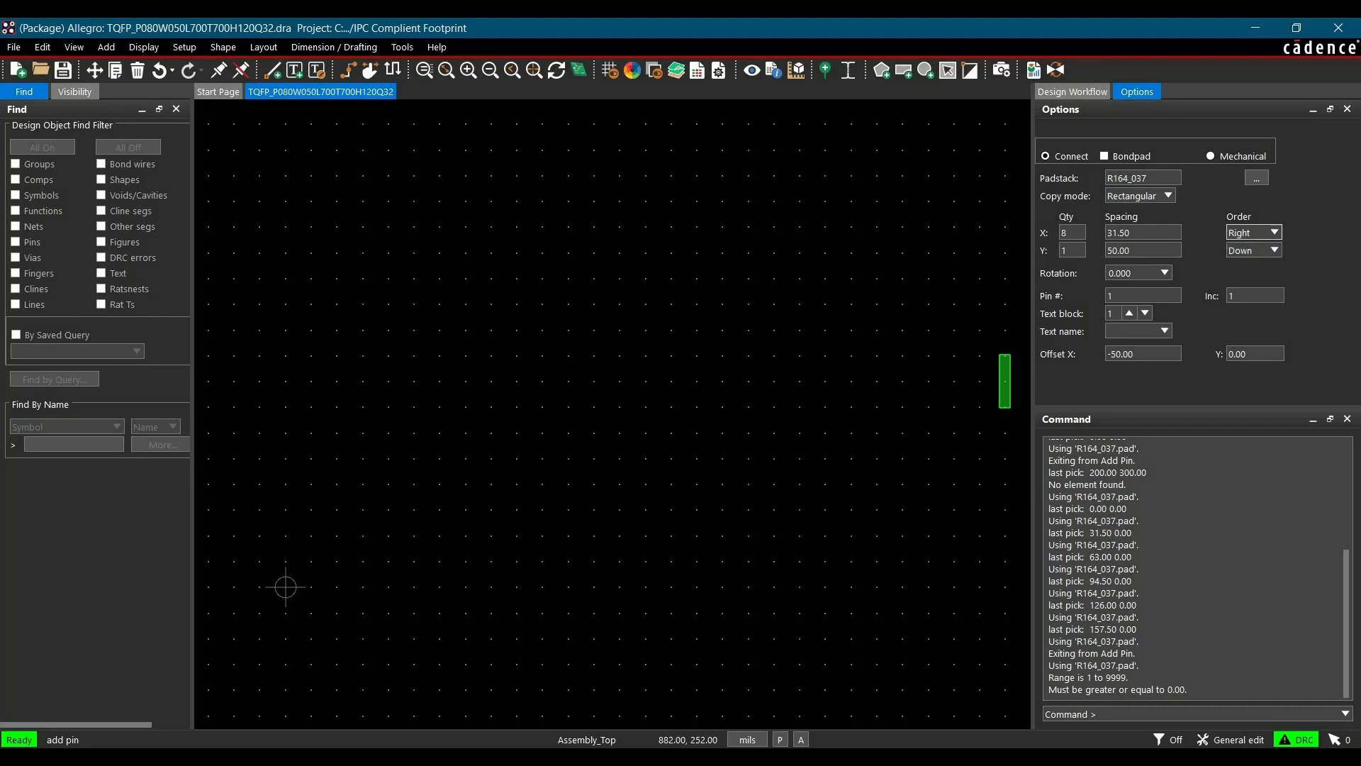
double_click(1120, 251)
type("31.50")
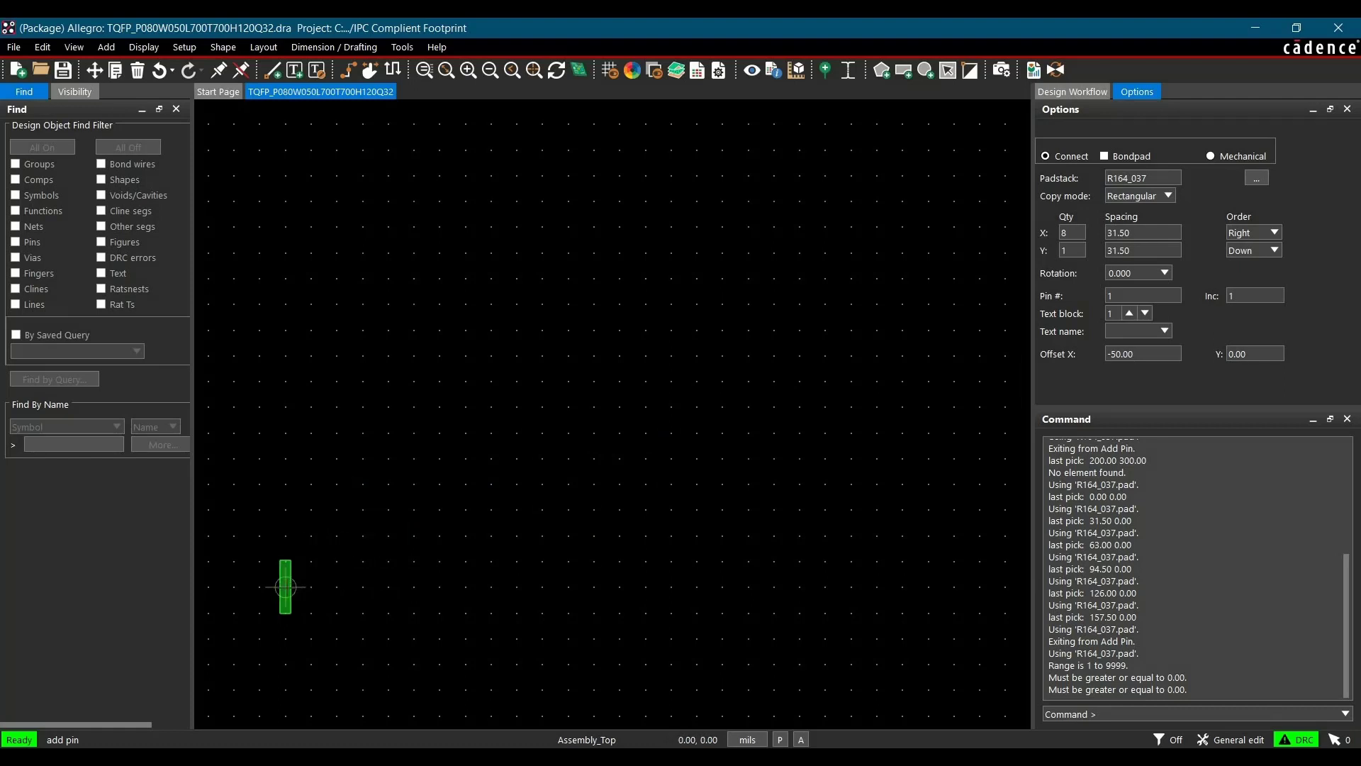
left_click(285, 587)
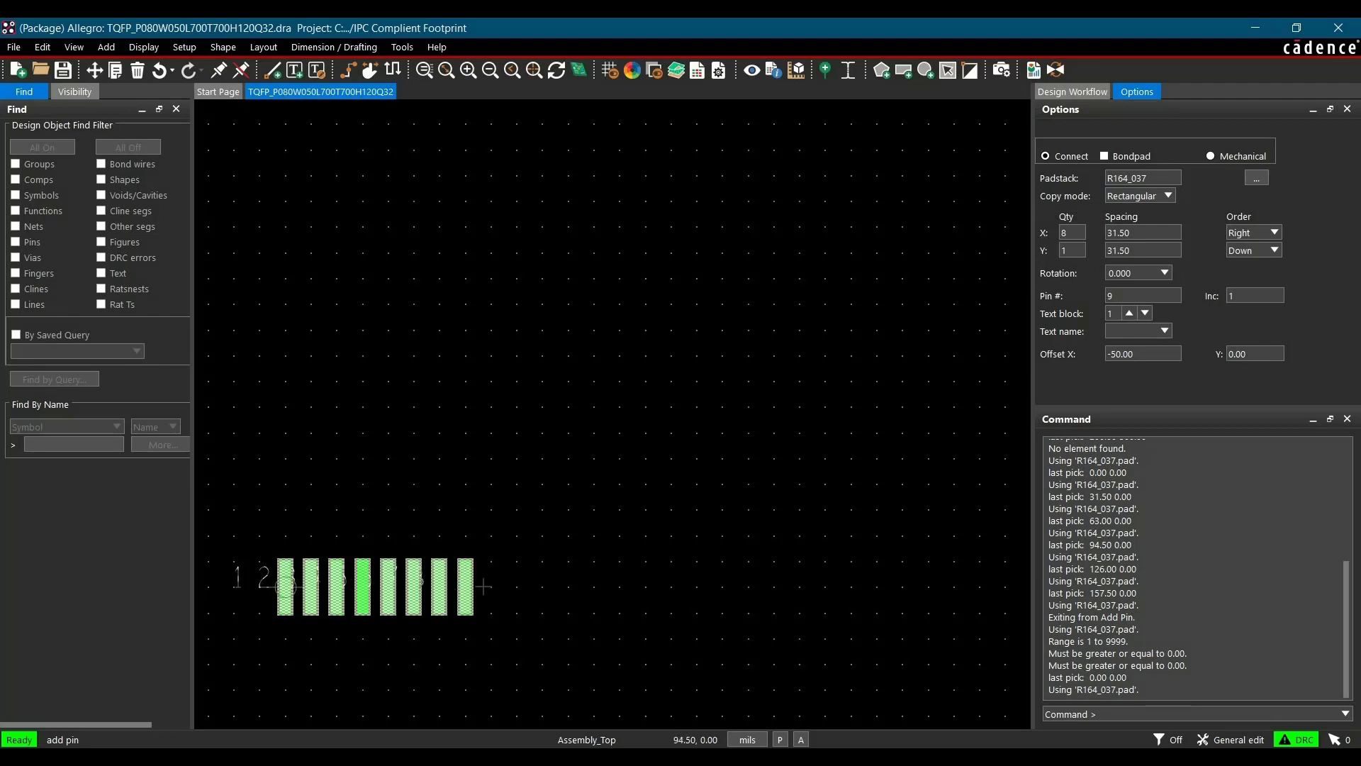
Finish adding pins and move the drawing origin to the last pin of the row, pin 8, snapping to its center
right_click(530, 495)
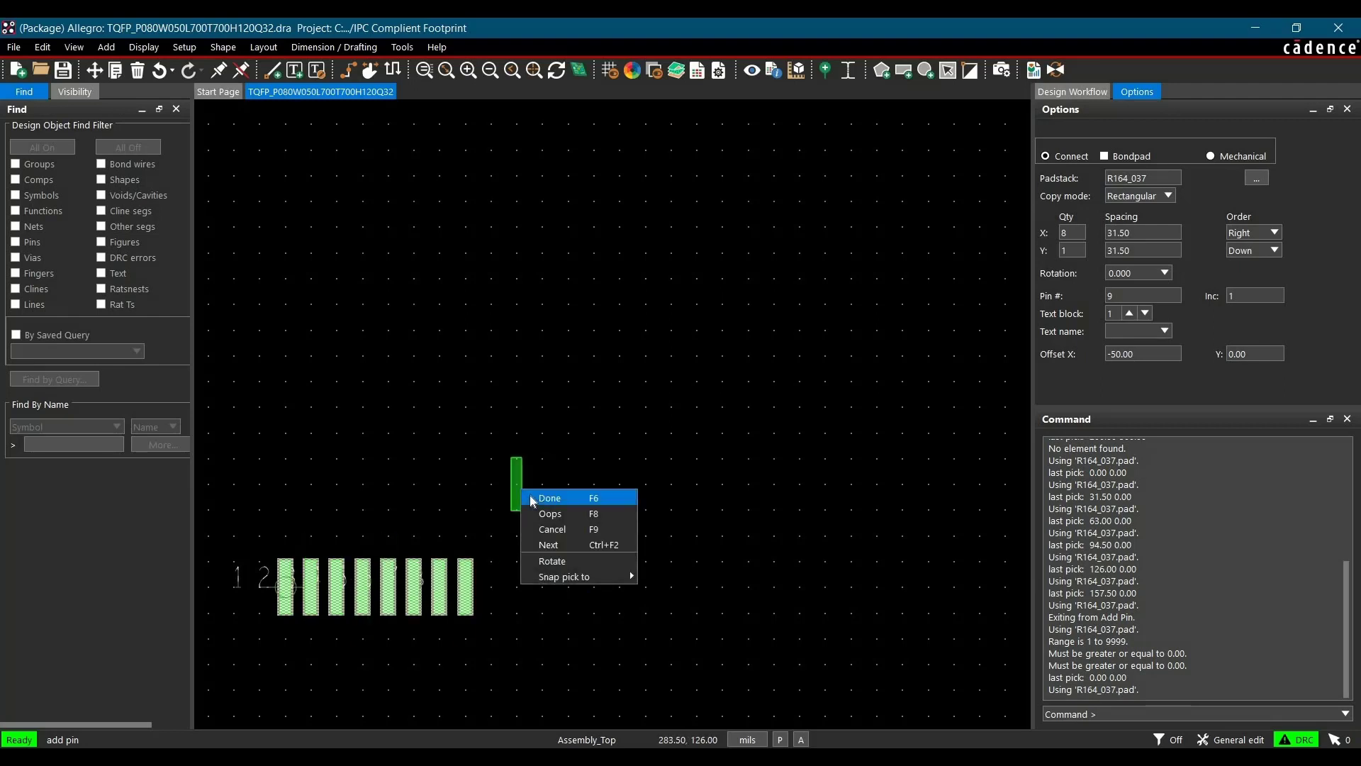
left_click(550, 498)
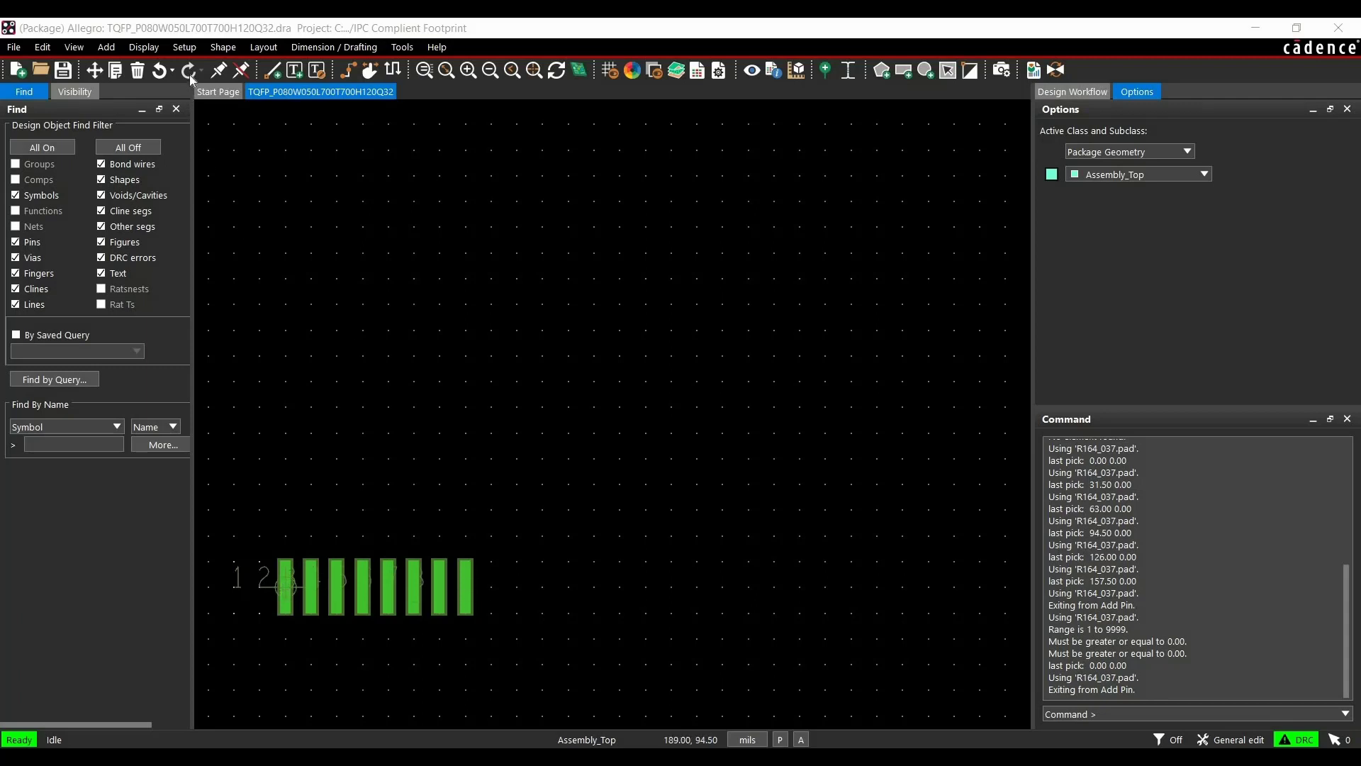
left_click(181, 48)
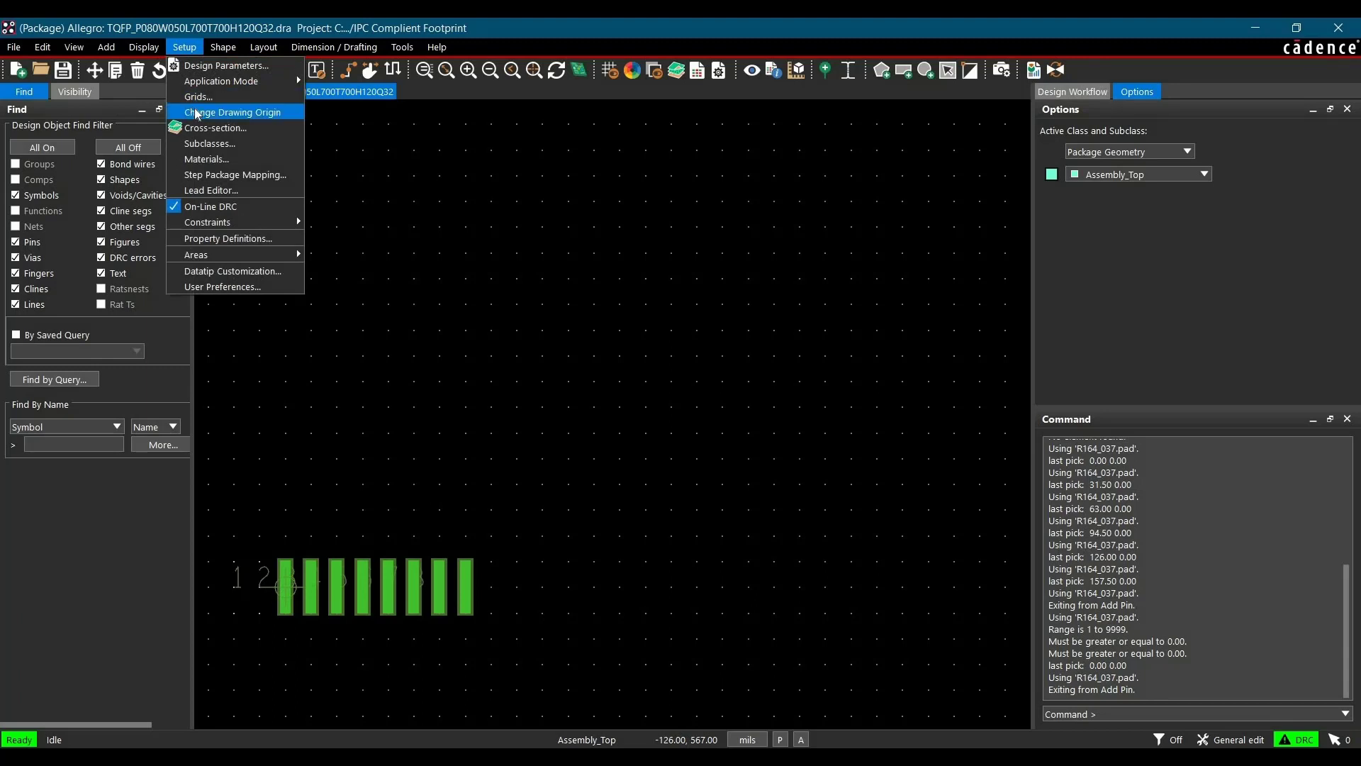
left_click(197, 113)
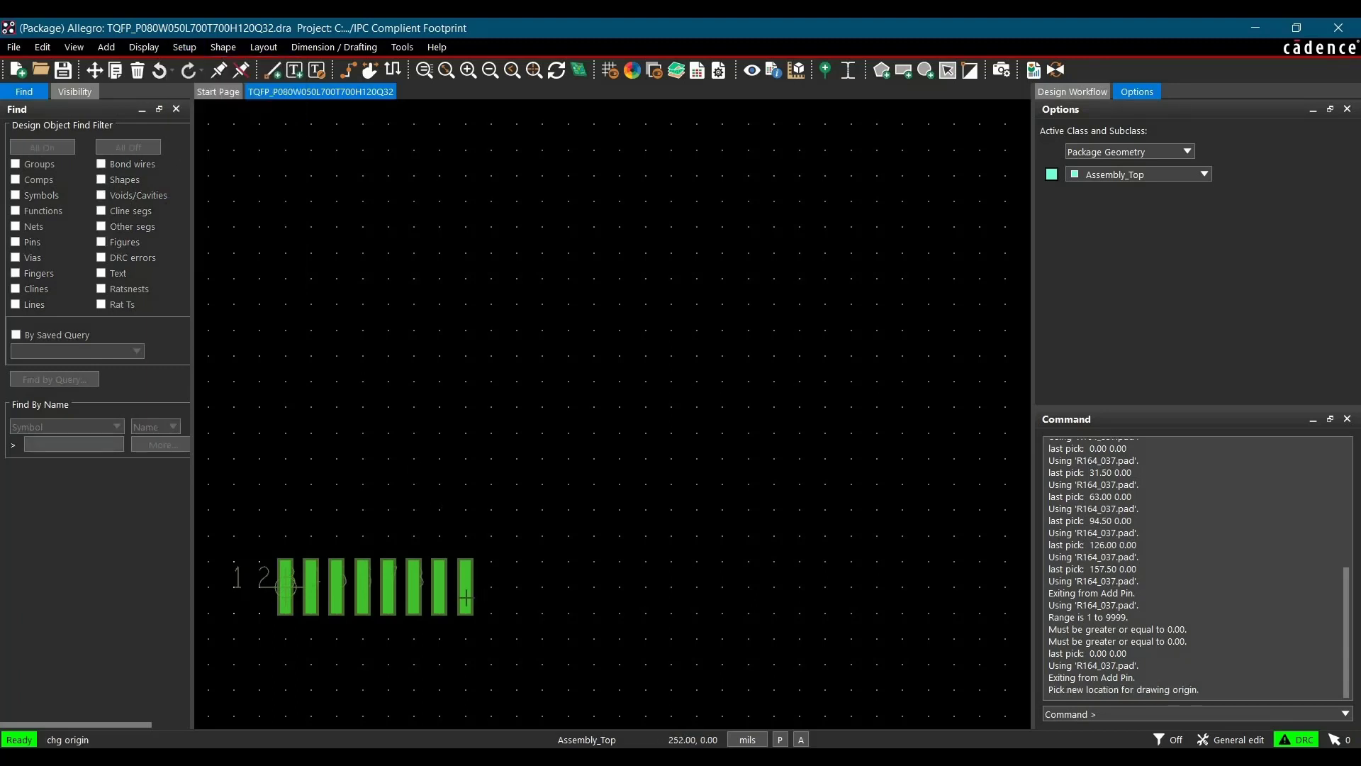
scroll(466, 598, "up", 2)
scroll(465, 598, "up", 1)
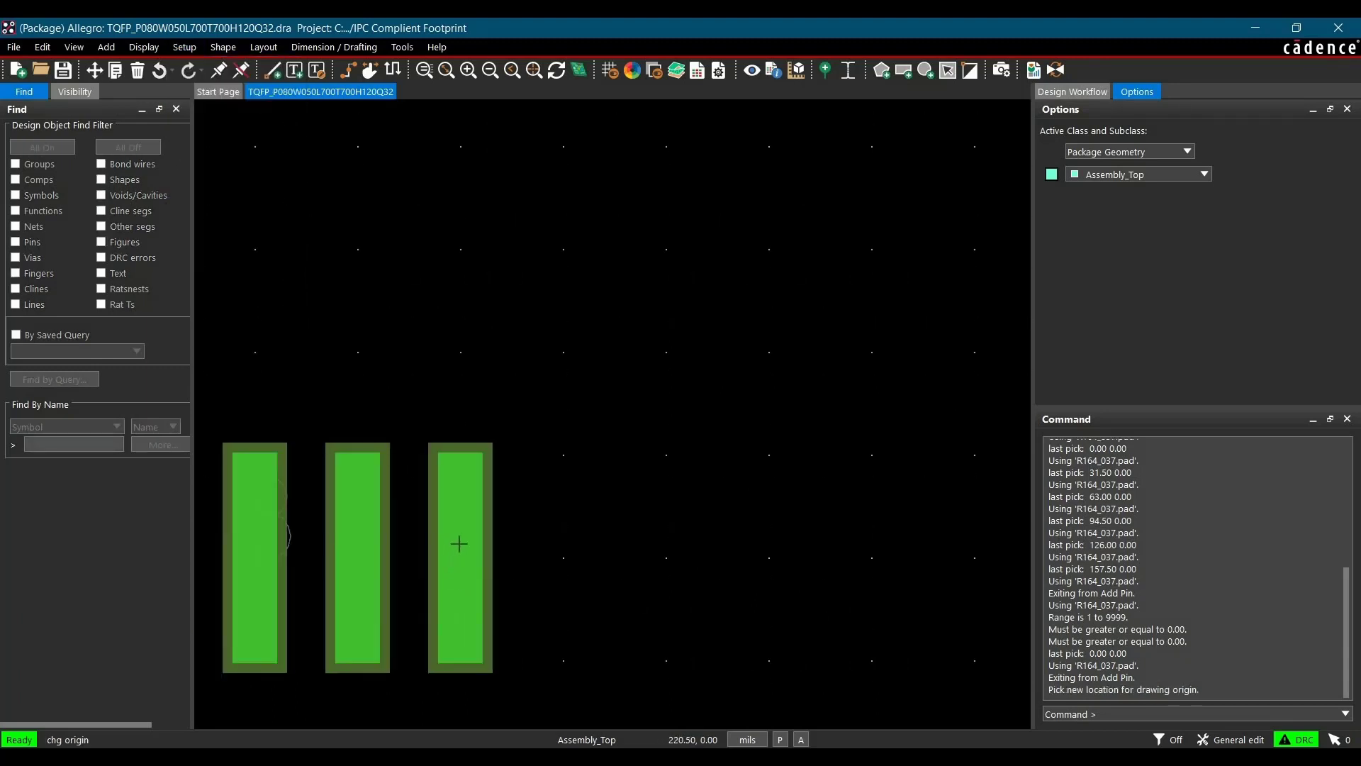
right_click(464, 550)
mouse_move(499, 569)
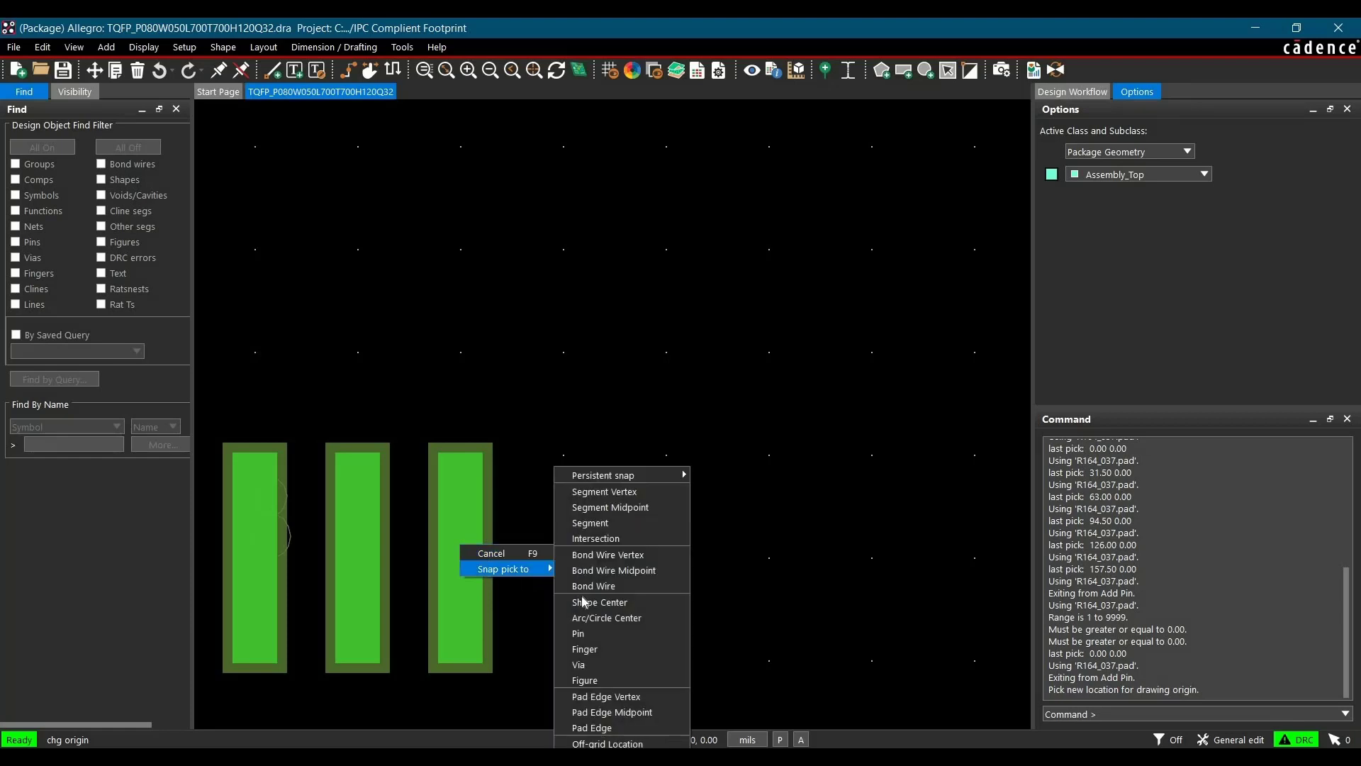
left_click(585, 635)
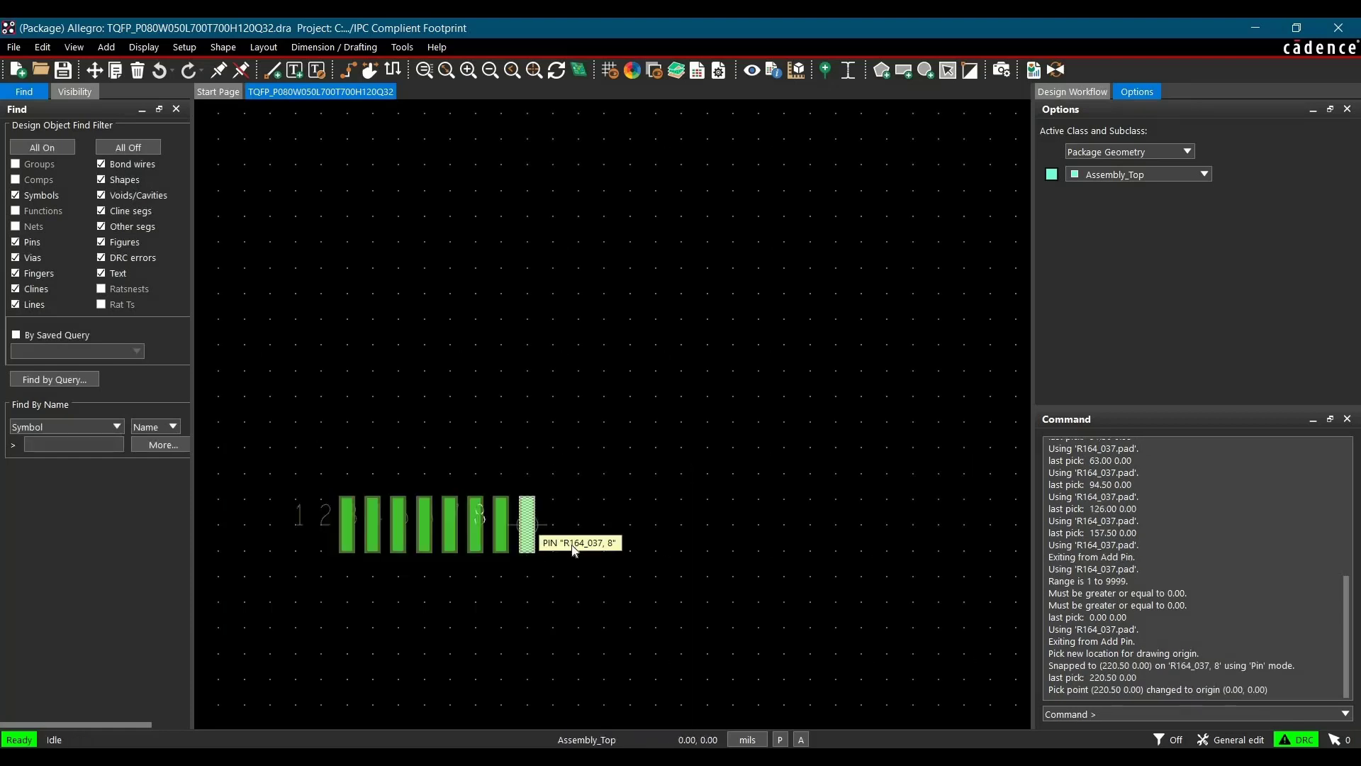
scroll(521, 473, "down", 3)
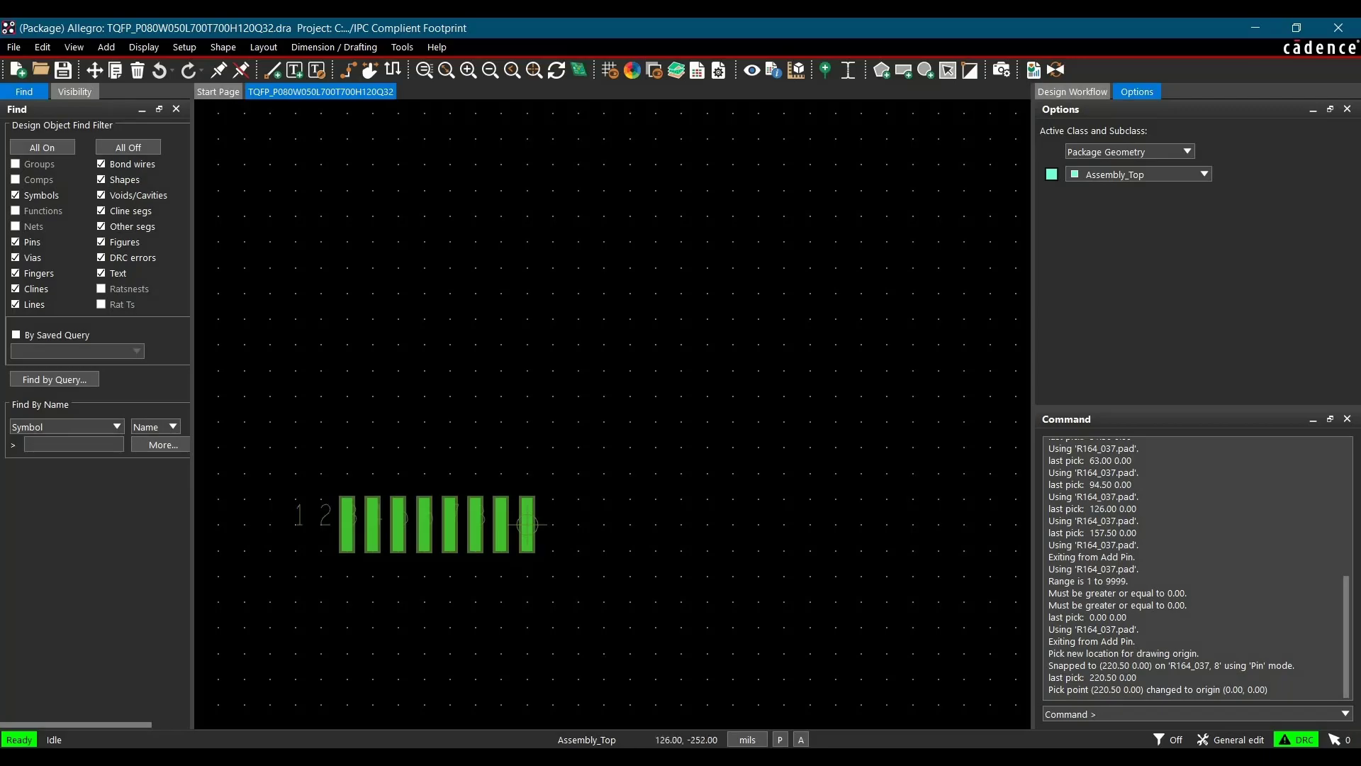
Consult the TQFP32 Package Details PDF for the land pattern layout and pitch formula, then return to Allegro
left_click(644, 759)
scroll(526, 440, "down", 1)
scroll(527, 440, "down", 8)
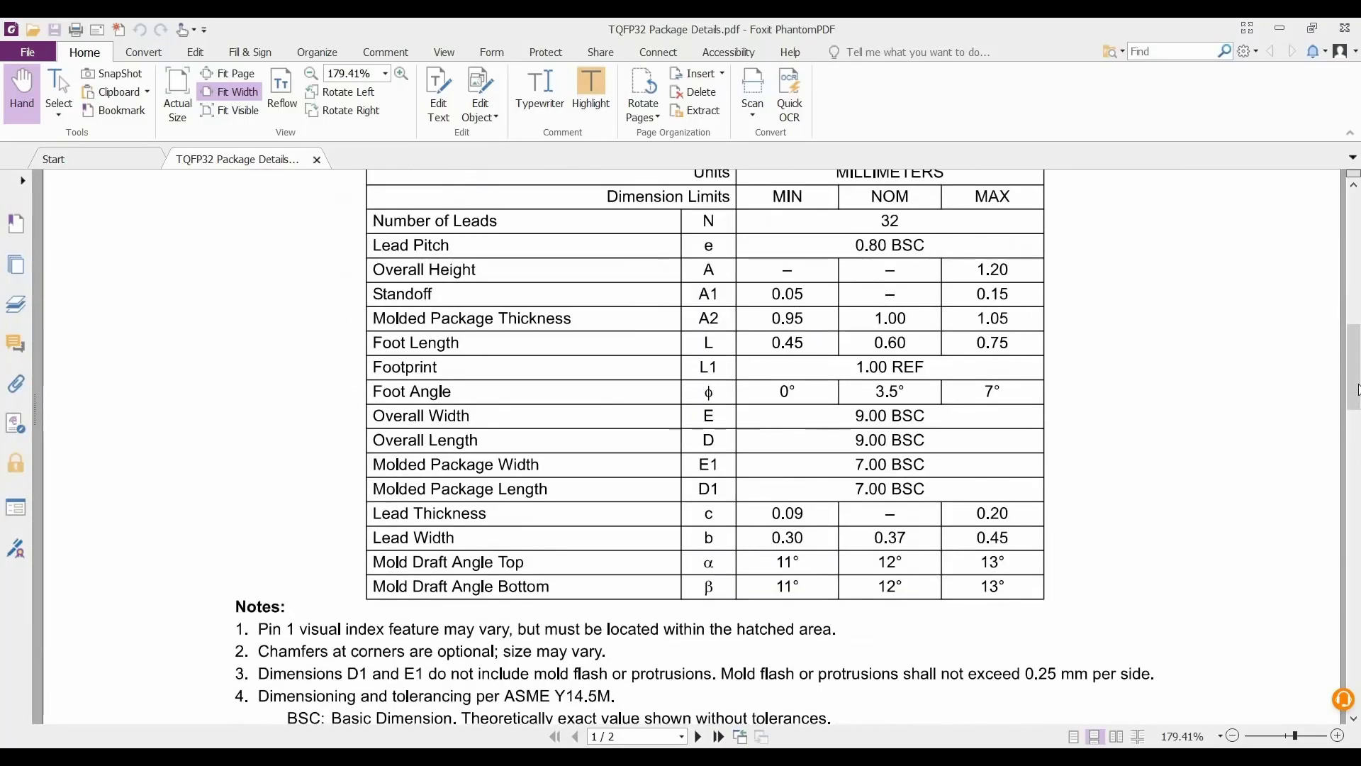
mouse_move(1354, 397)
left_mouse_down()
mouse_move(1355, 605)
mouse_move(1356, 556)
left_mouse_up()
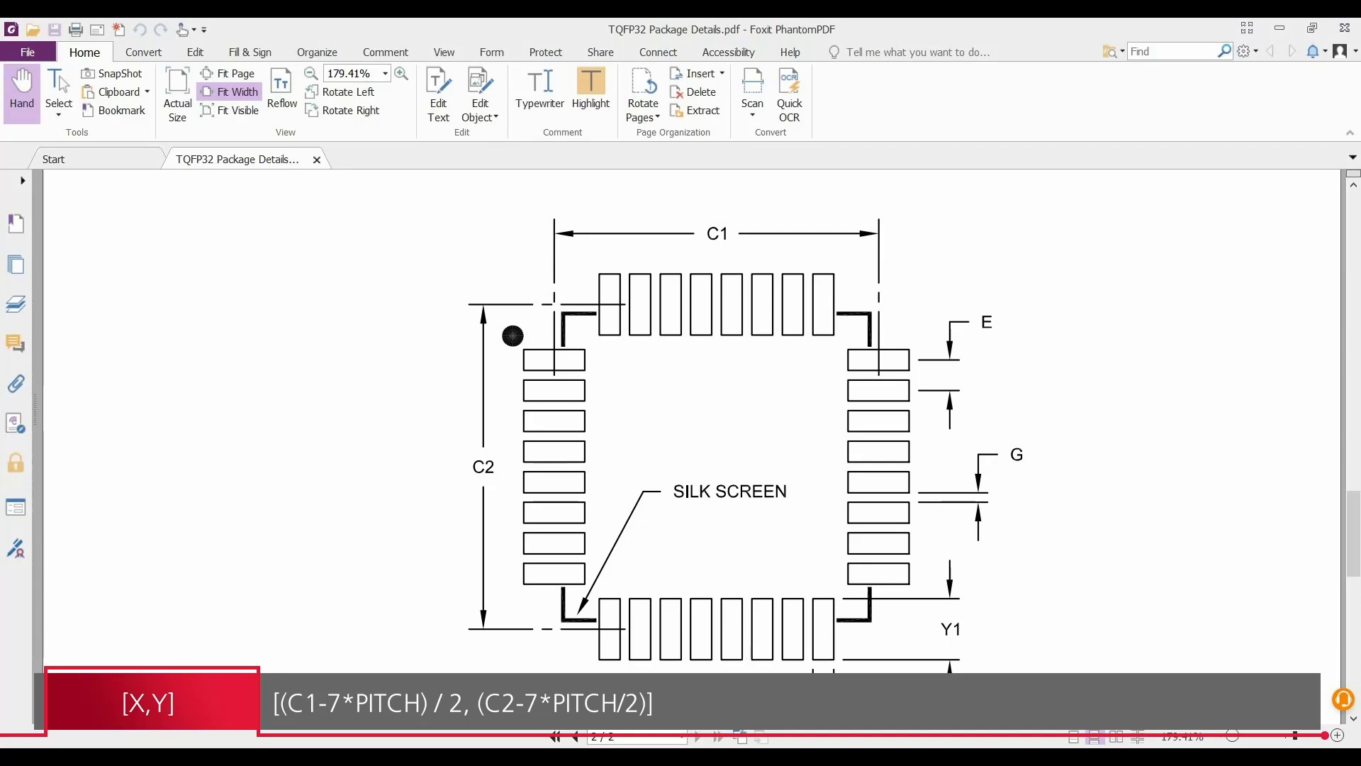
mouse_move(678, 759)
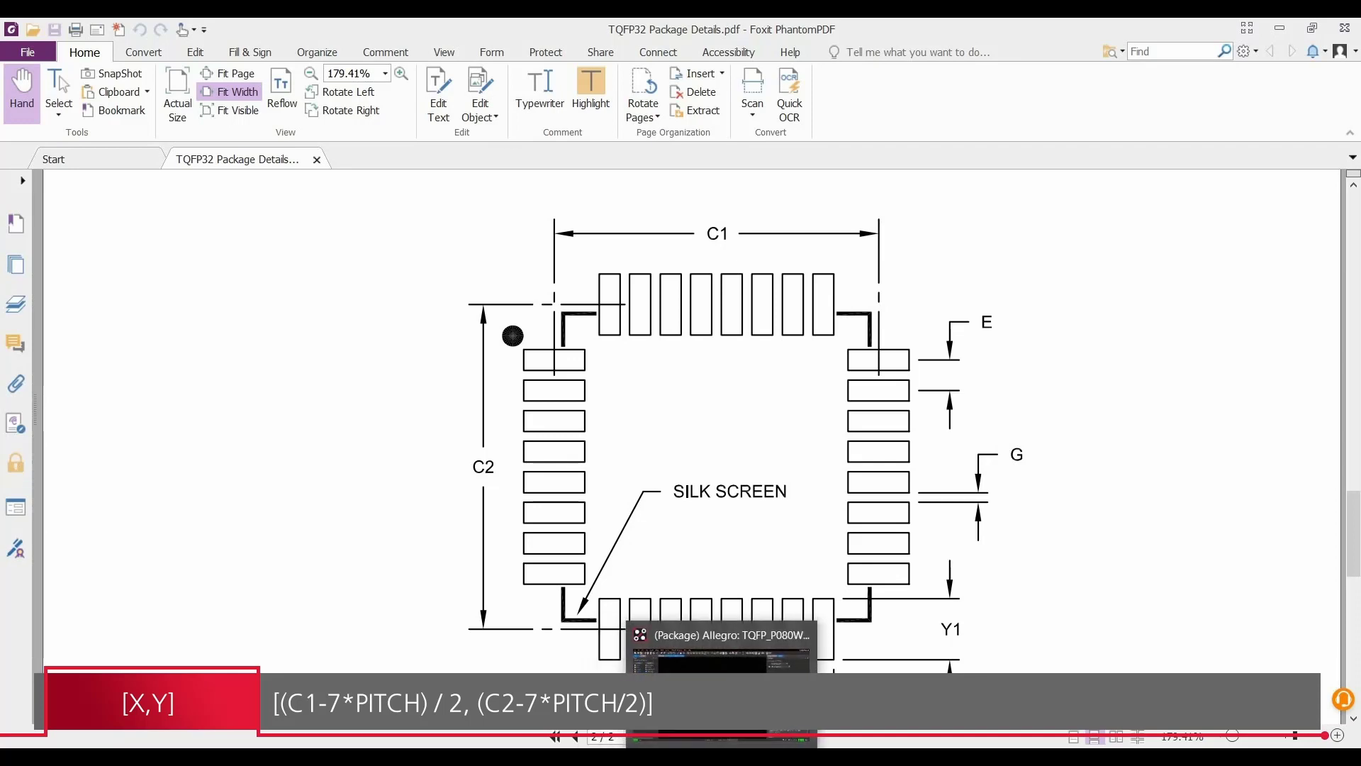
left_click(730, 756)
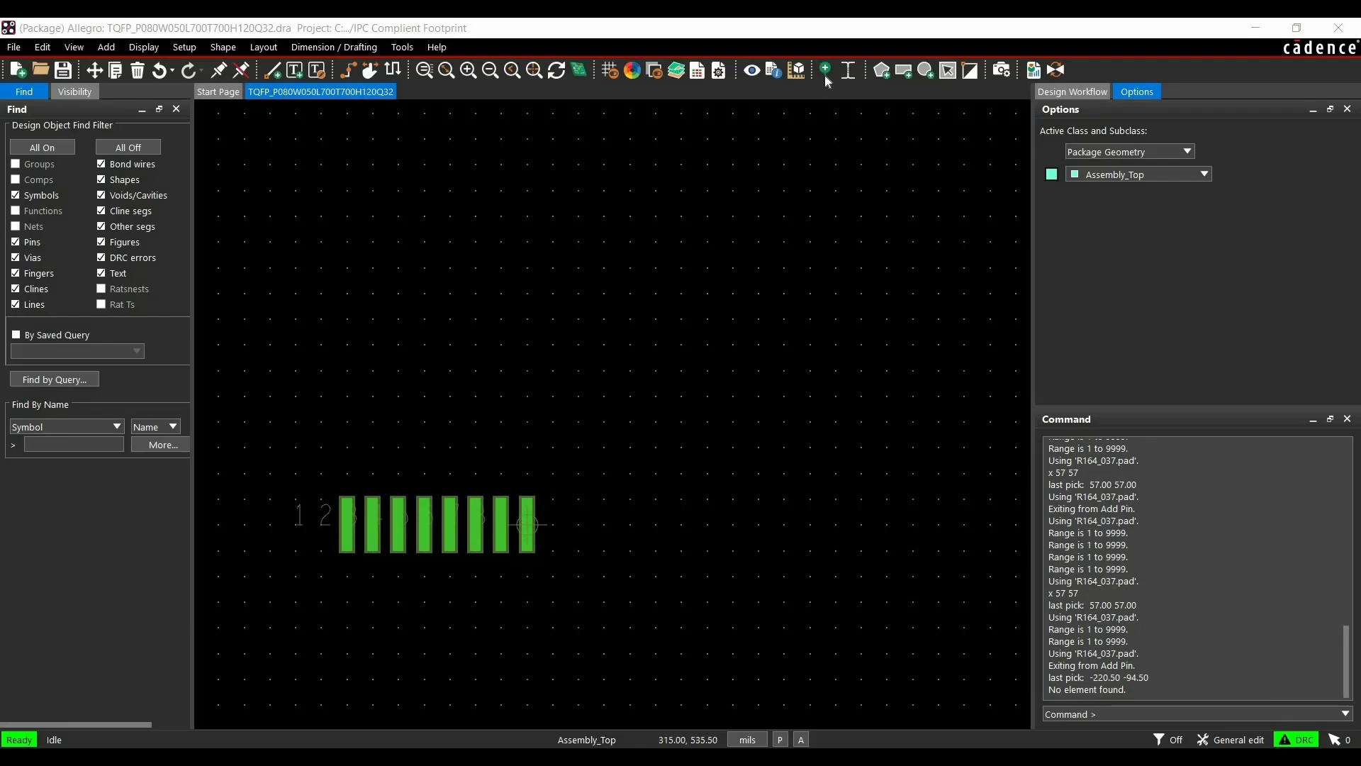
Add a column of 8 R164_037 pins ordered up, rotated -90°, placed at x 57 57 from the origin
left_click(823, 74)
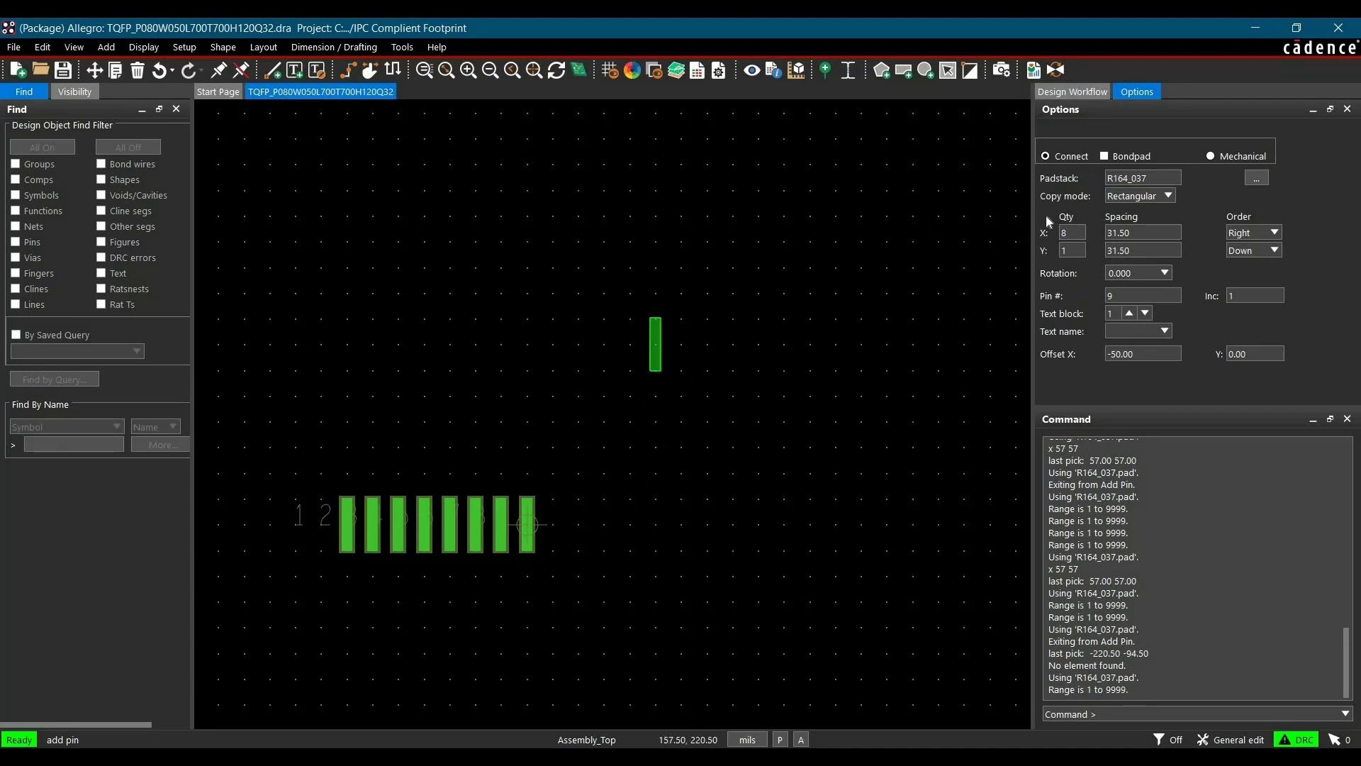
double_click(1069, 232)
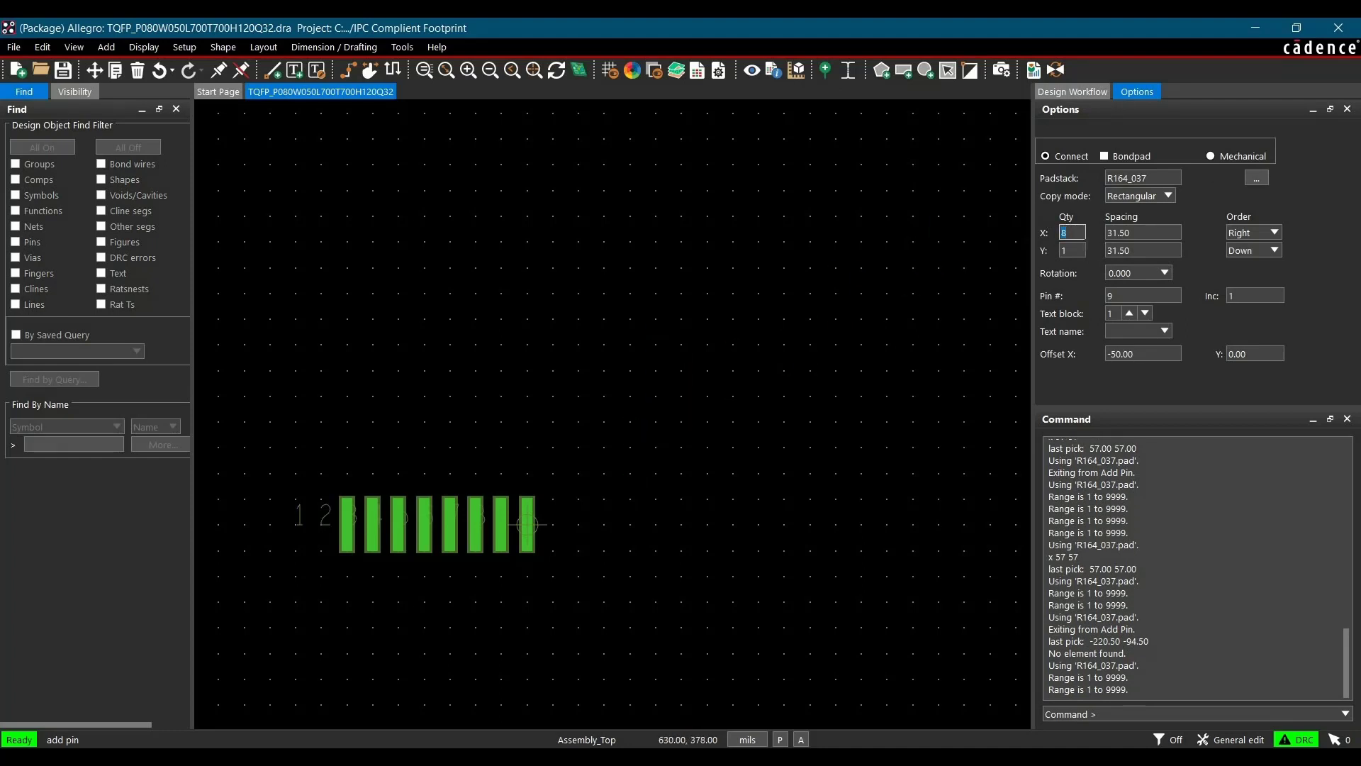
key("Tab")
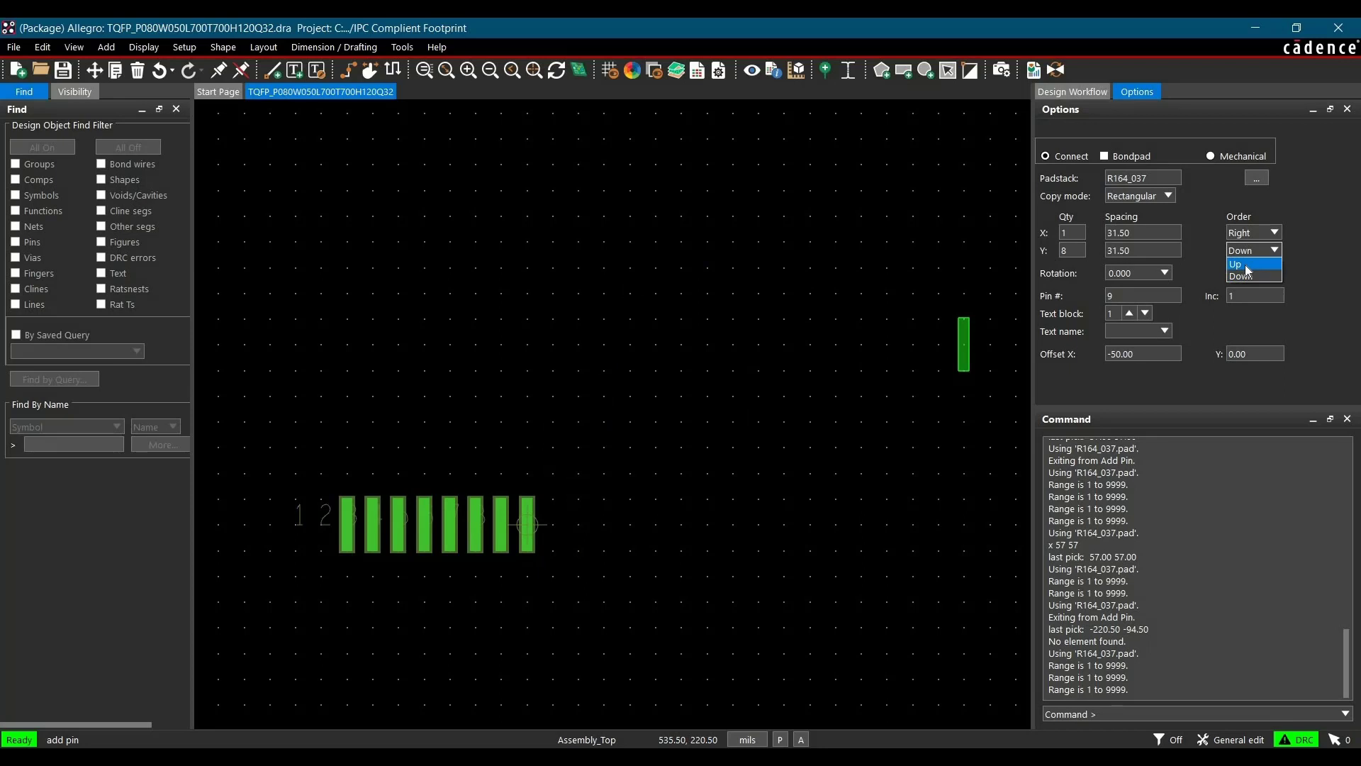
left_click(1247, 266)
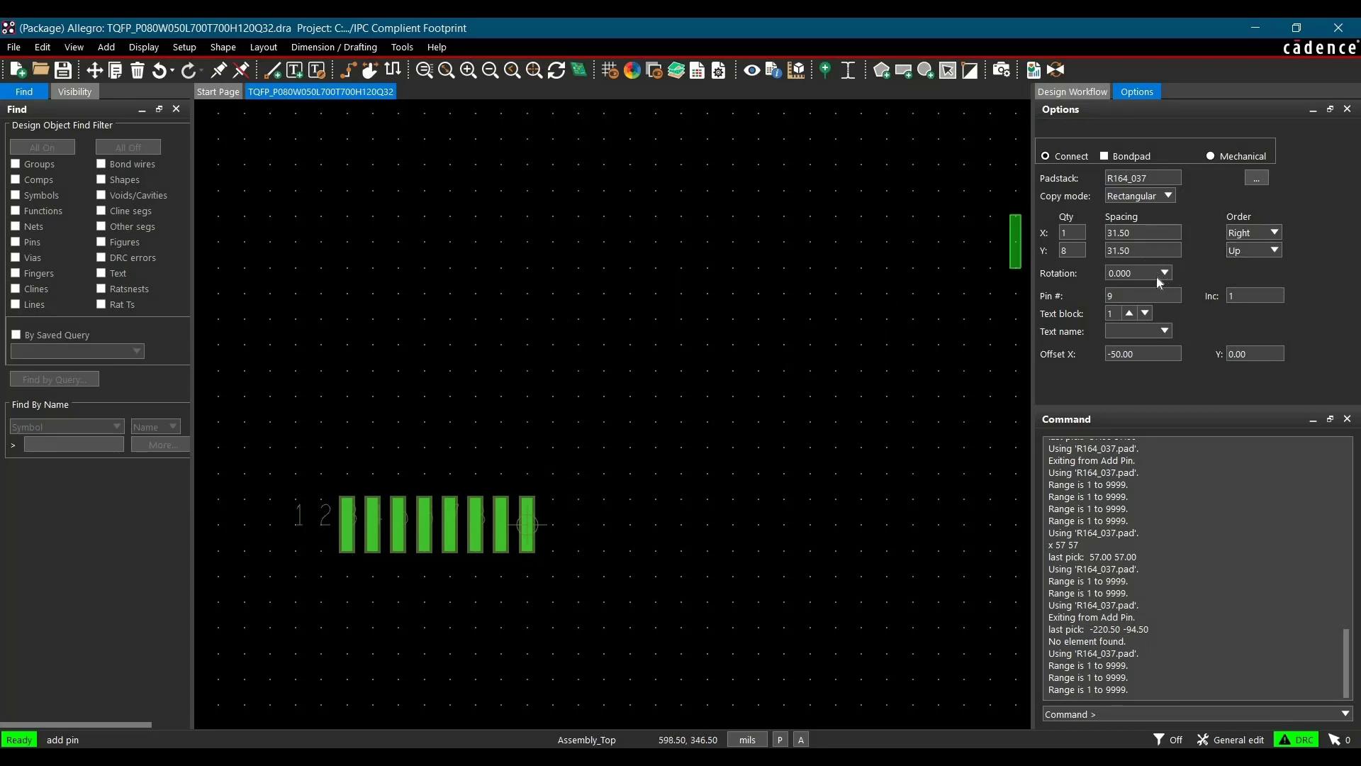
left_click(1164, 273)
type("-90")
key("Return")
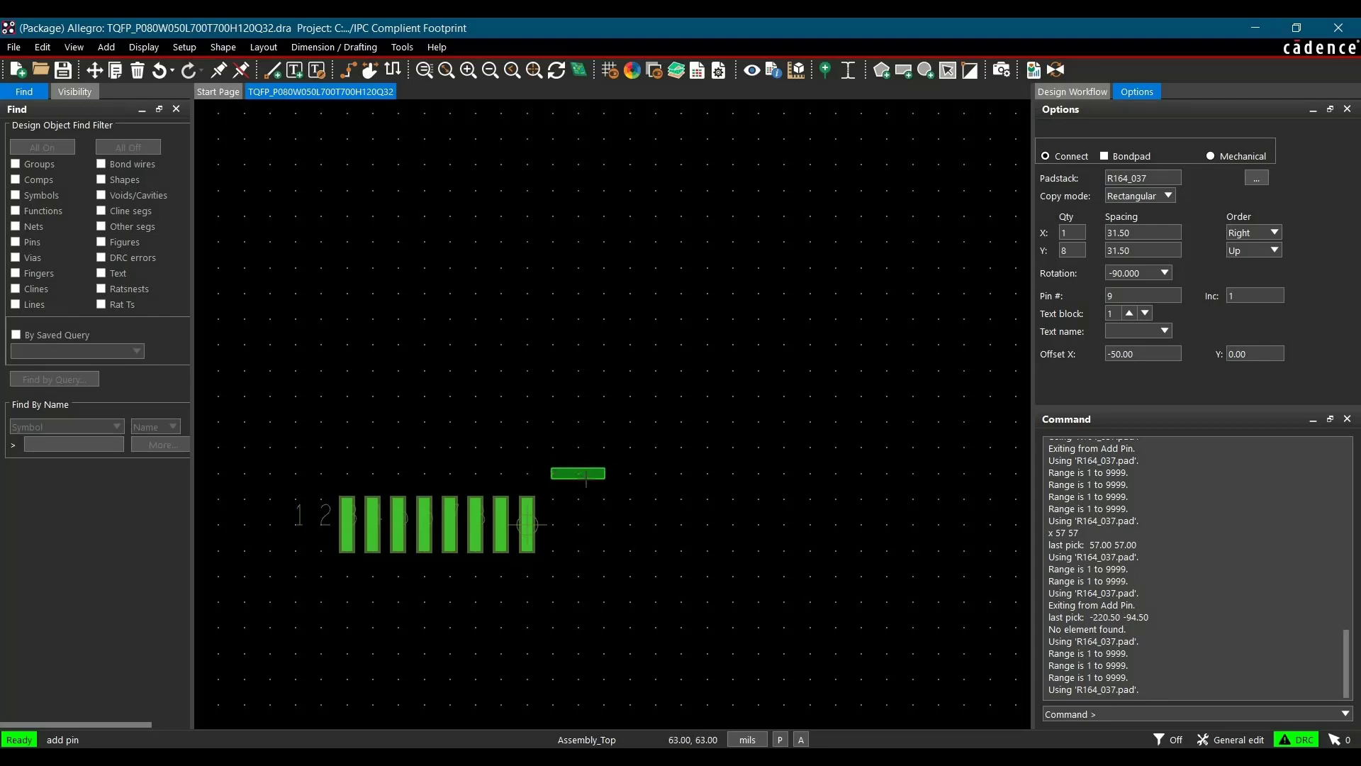
left_click(1111, 711)
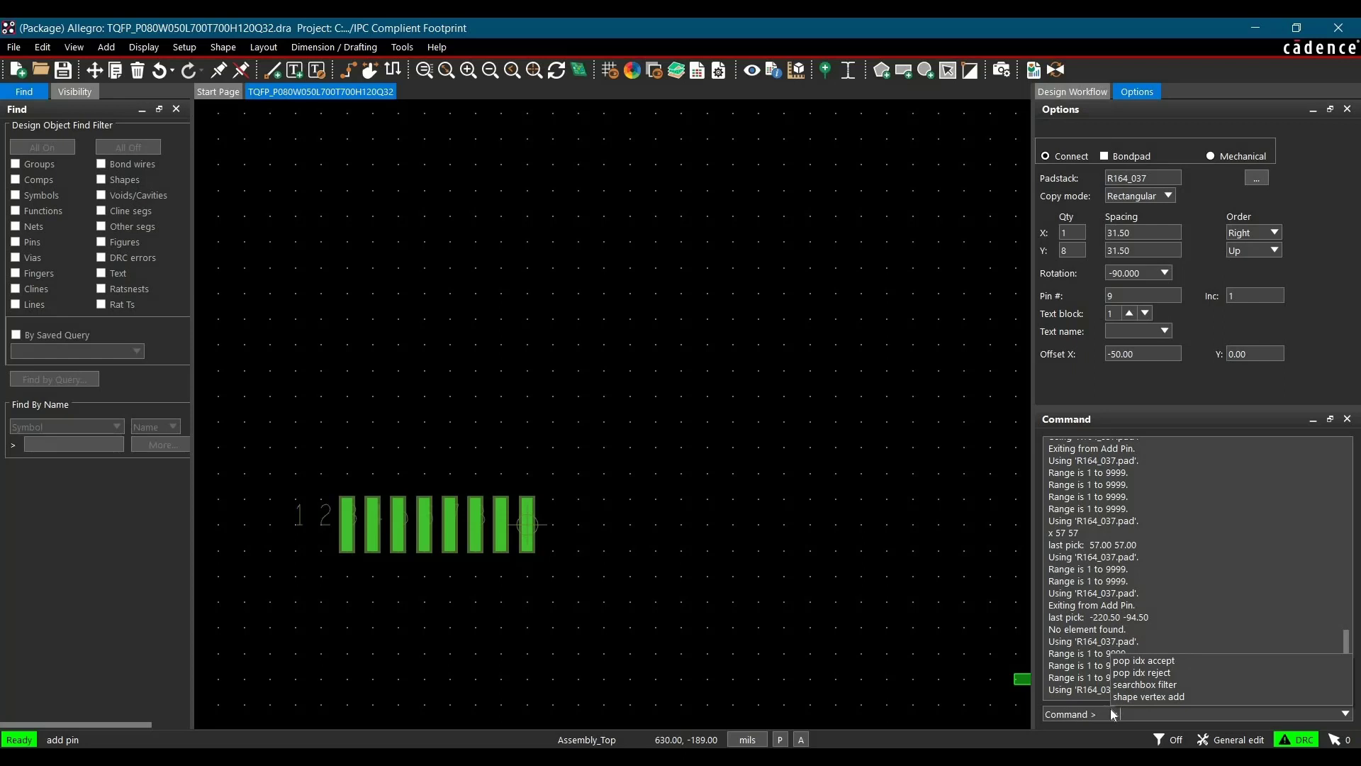
type("x 57 57")
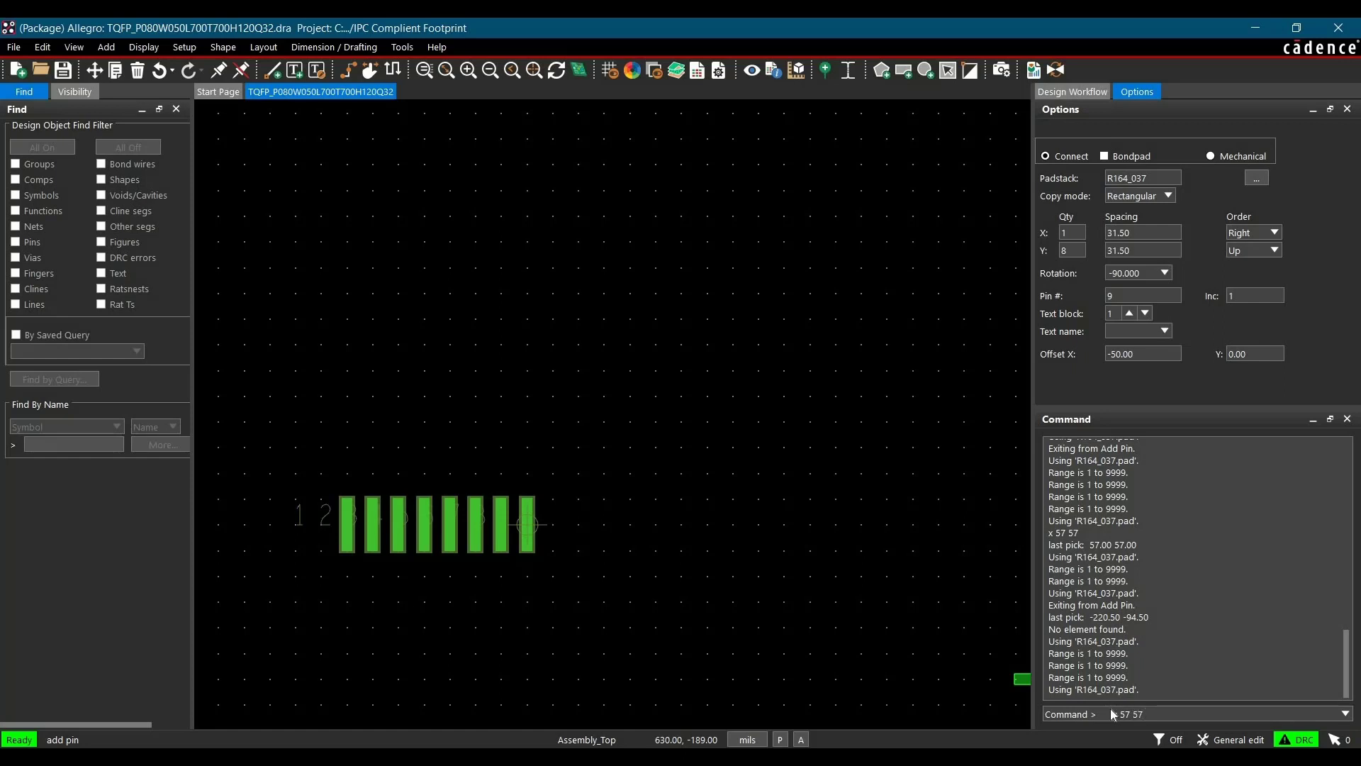
key("Return")
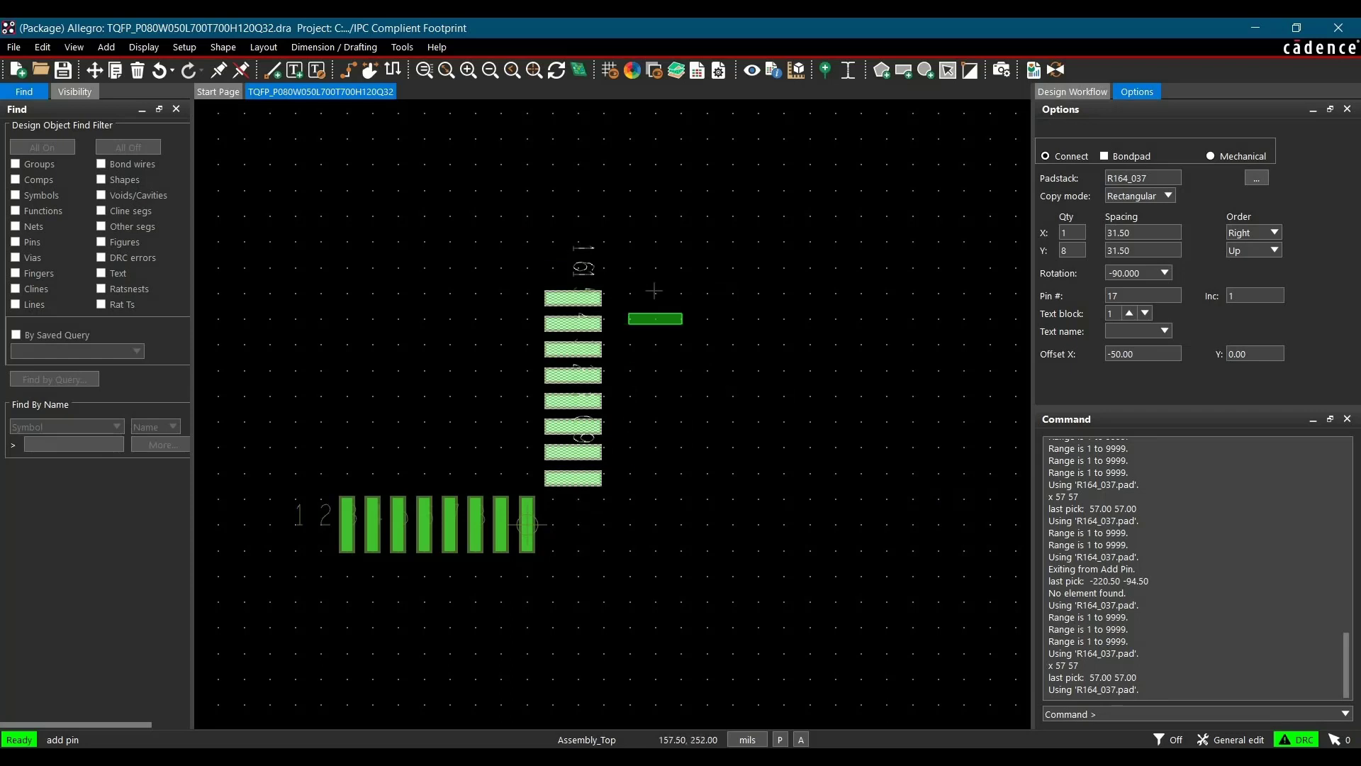
right_click(679, 312)
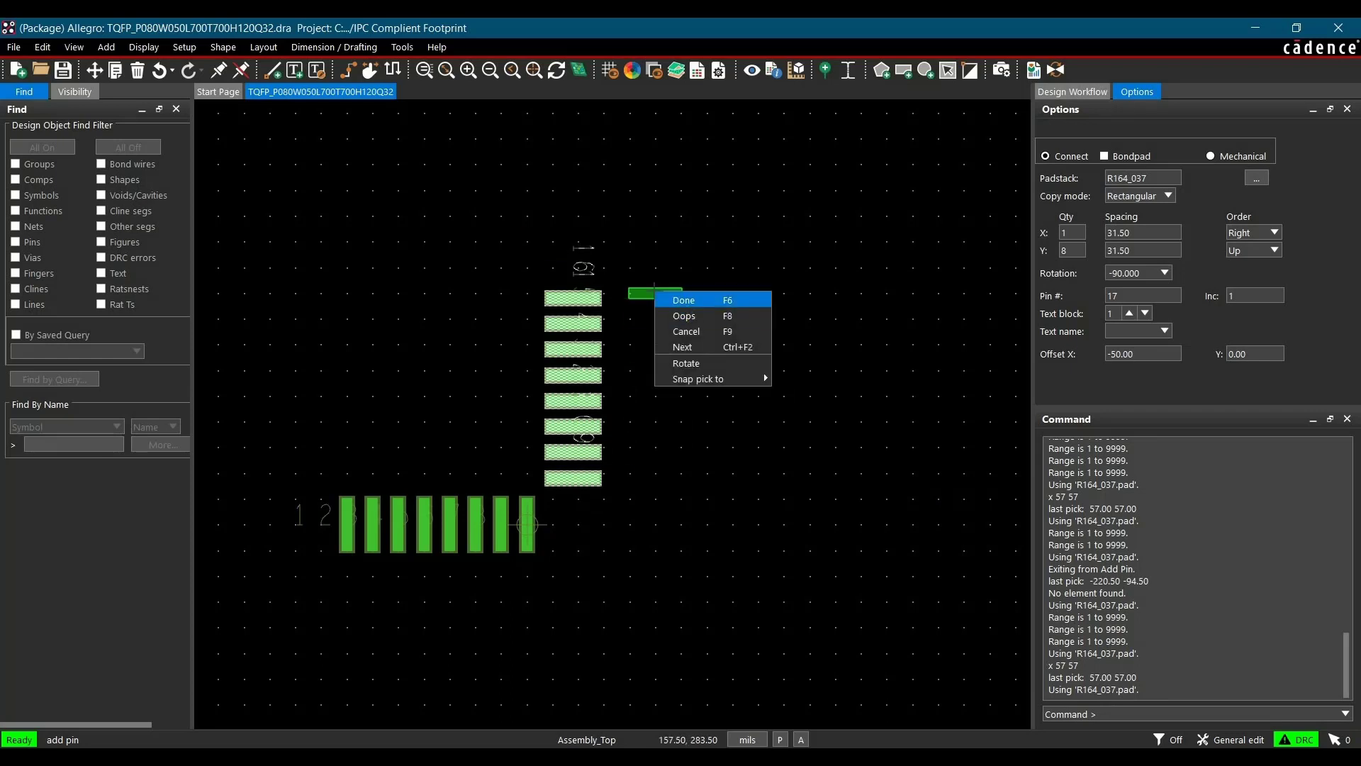
left_click(681, 295)
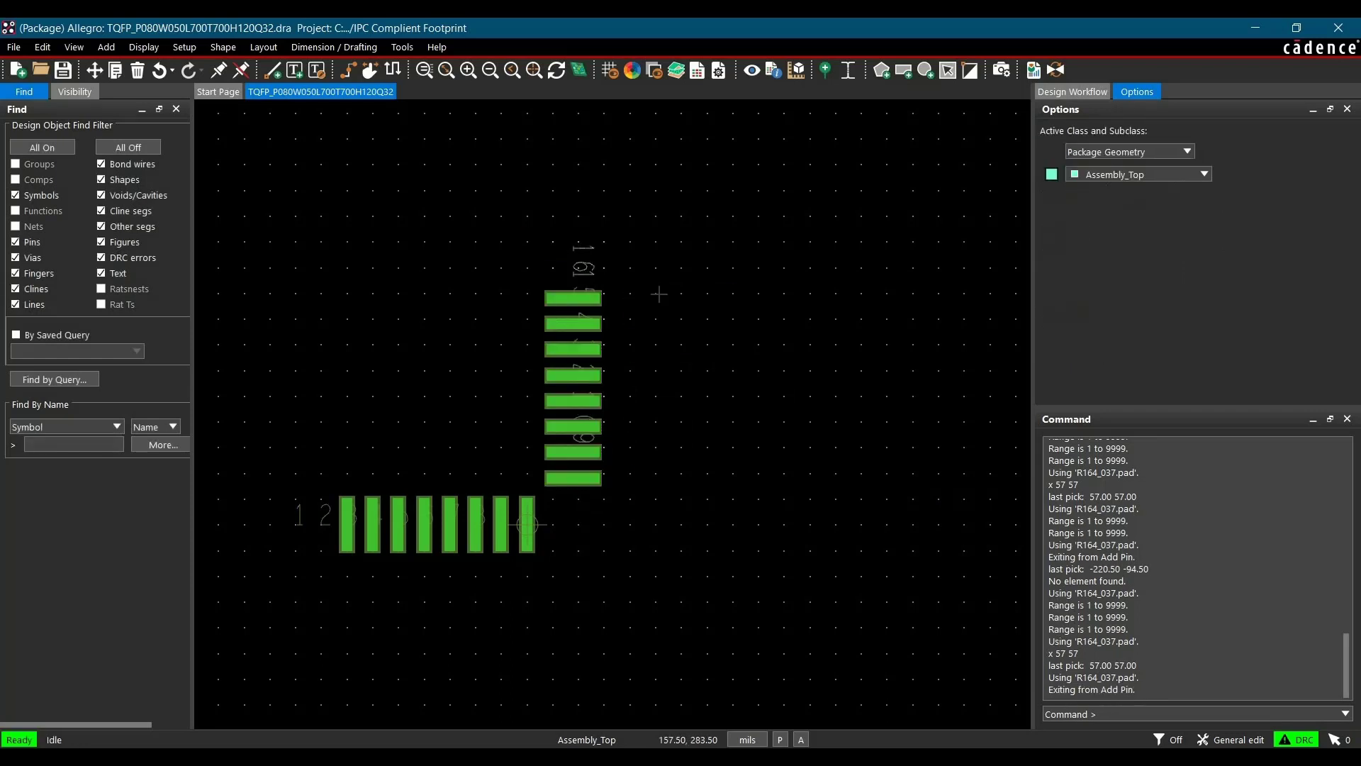
Move the drawing origin to the topmost pin of the new column, snapping to the pin
left_click(185, 47)
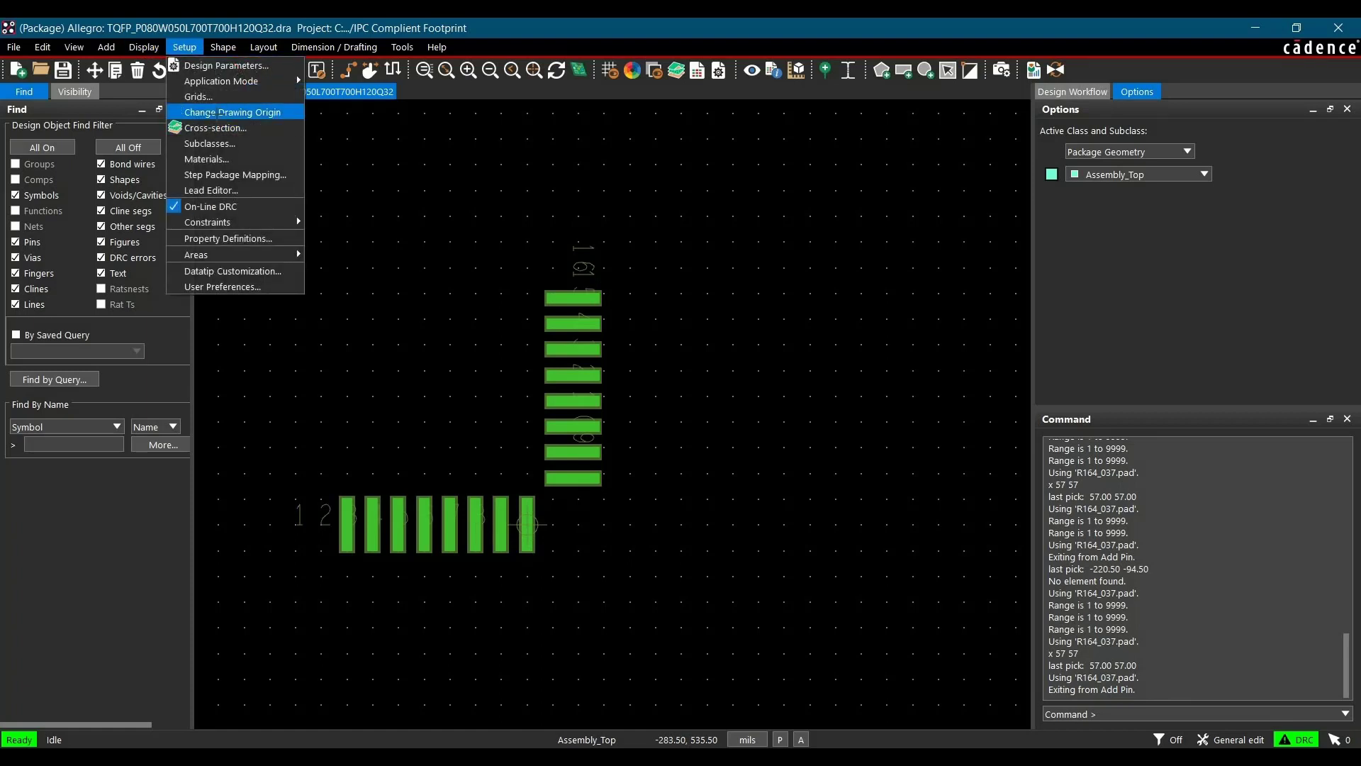
left_click(220, 114)
scroll(592, 308, "up", 5)
scroll(501, 243, "up", 2)
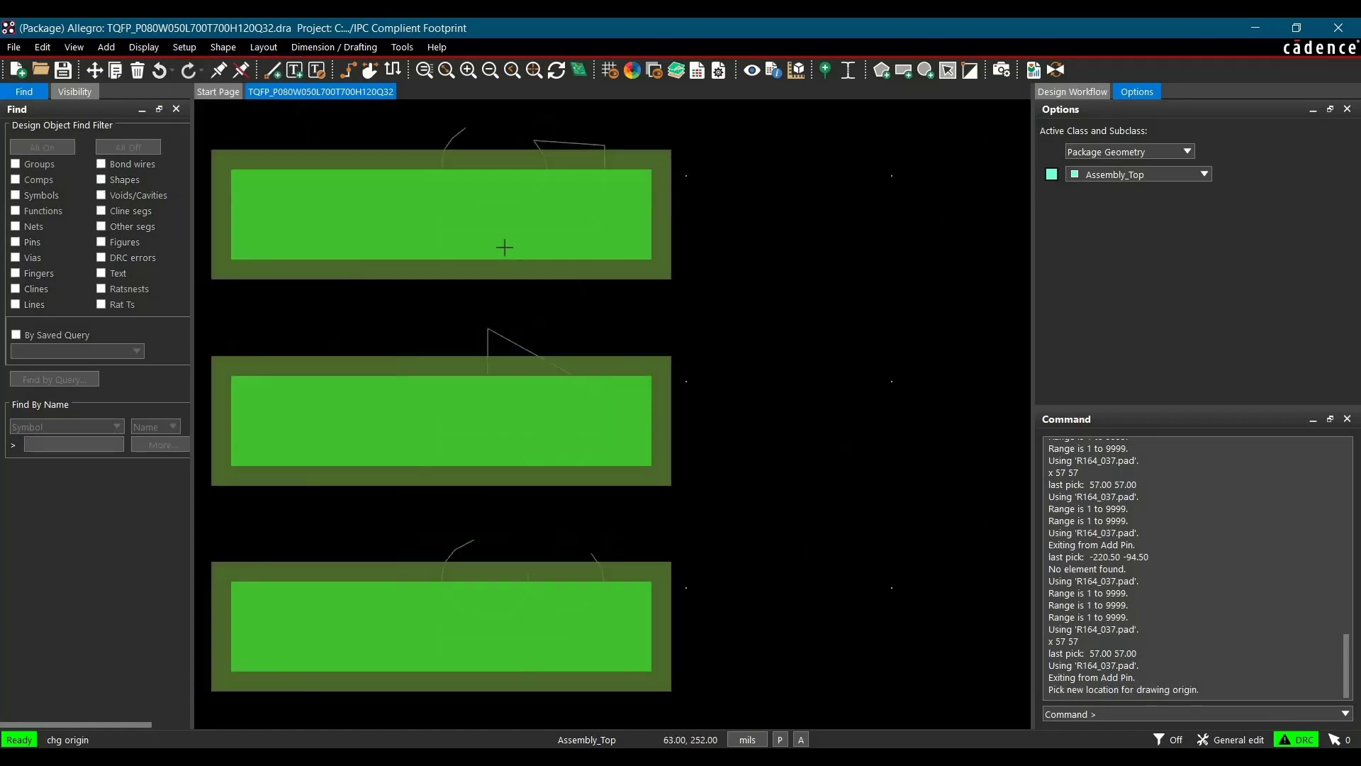
scroll(501, 248, "down", 2)
right_click(501, 248)
mouse_move(560, 270)
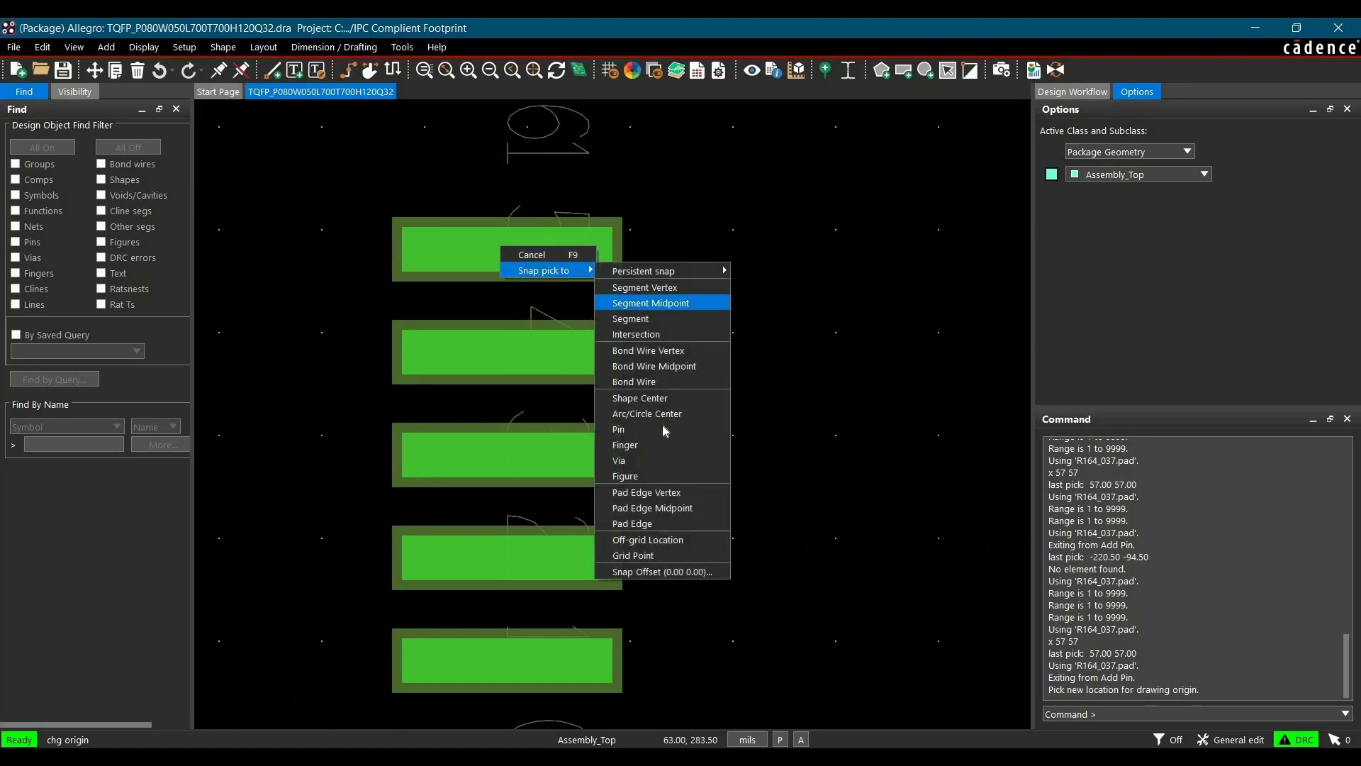
left_click(638, 429)
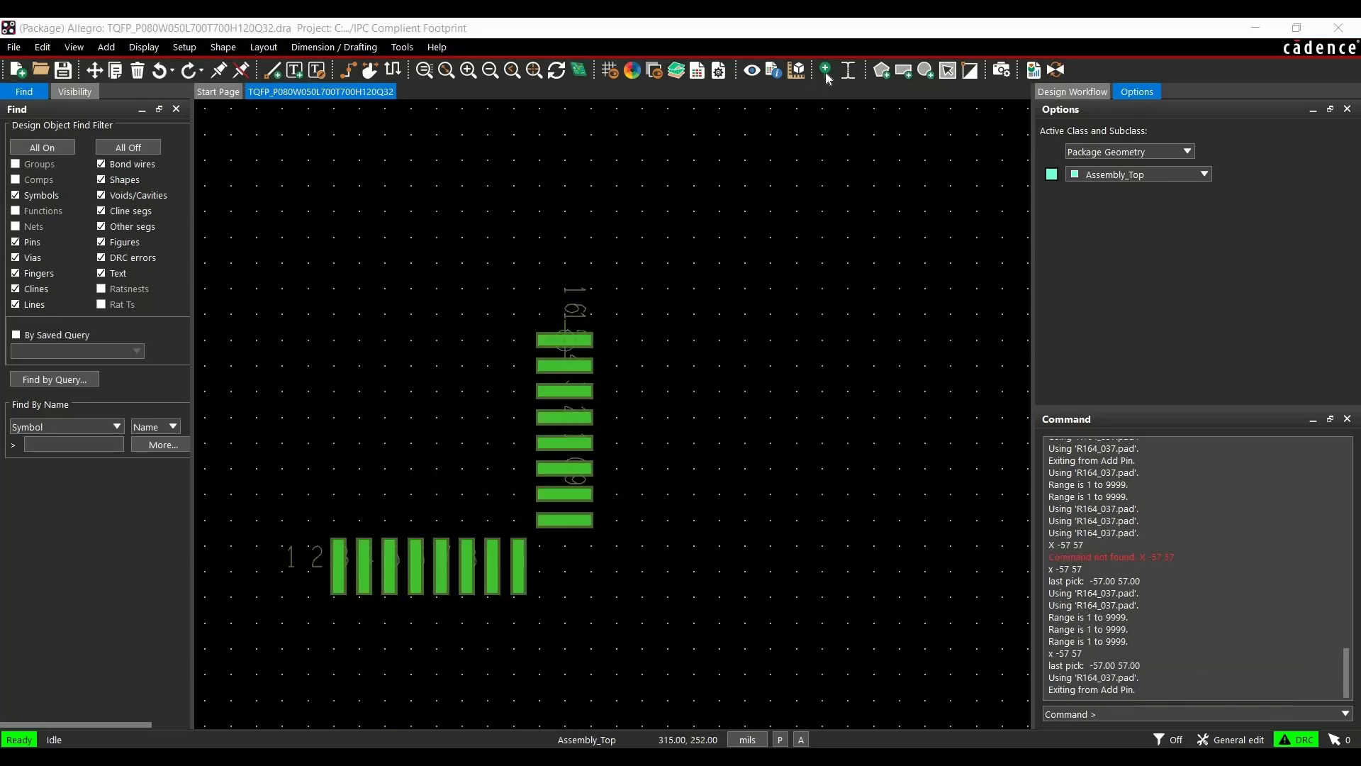
Add a row of 8 R164_037 pins ordered left and up, rotated -180°, placed at x -57 57
left_click(825, 70)
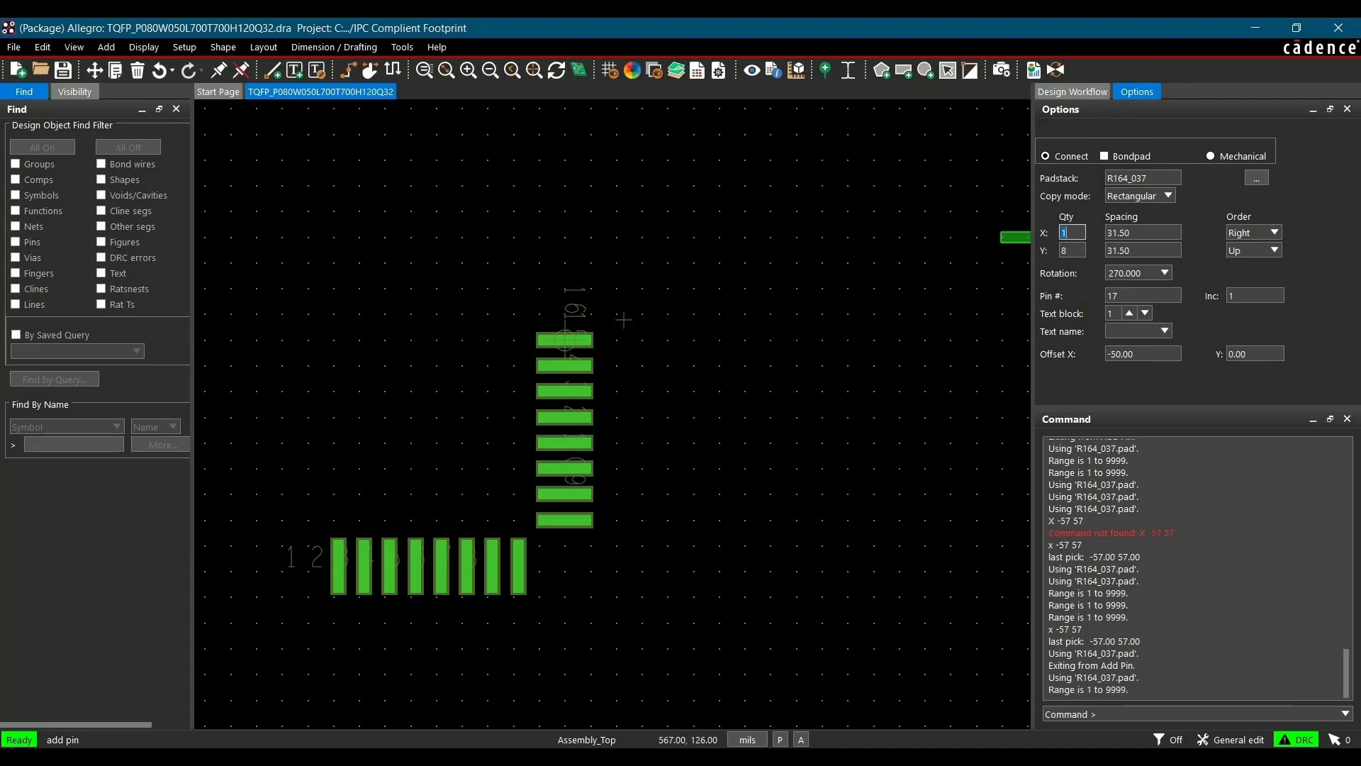
double_click(1065, 233)
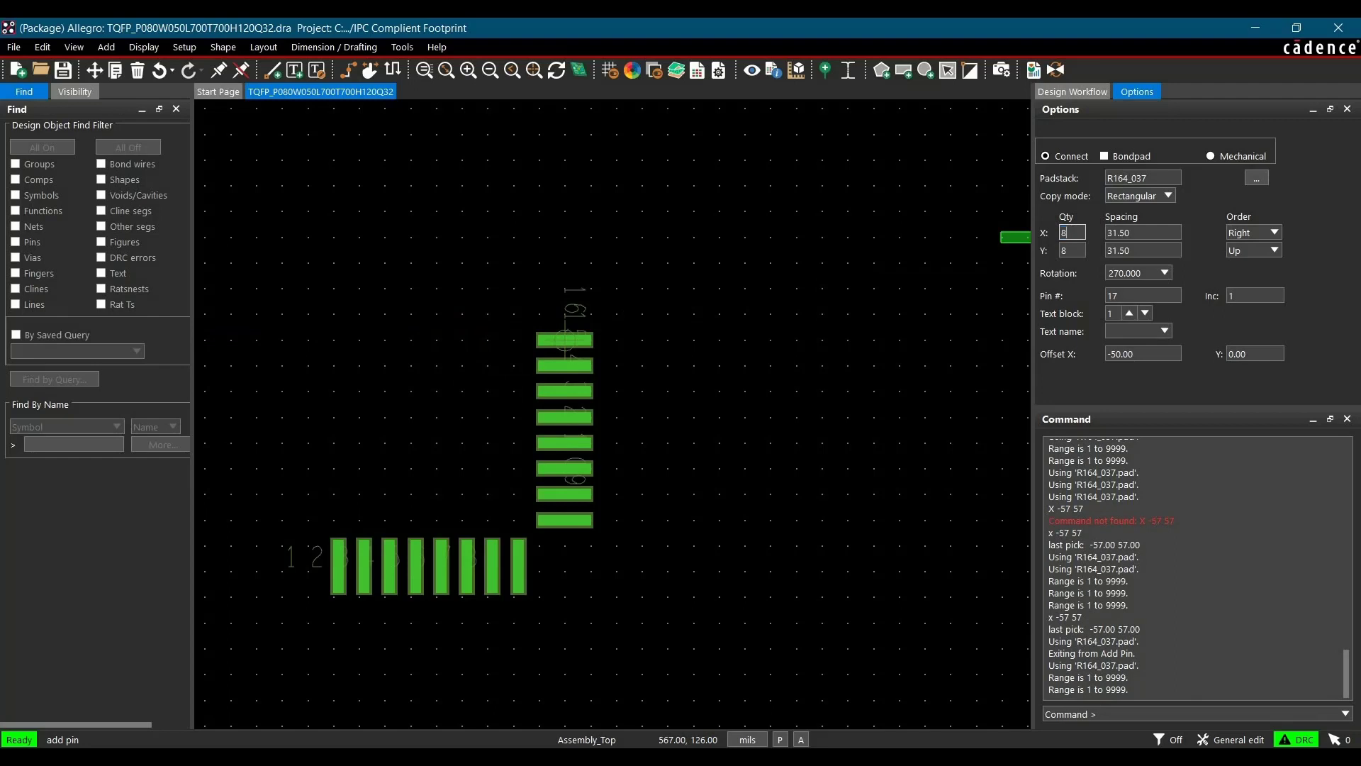
key("Tab")
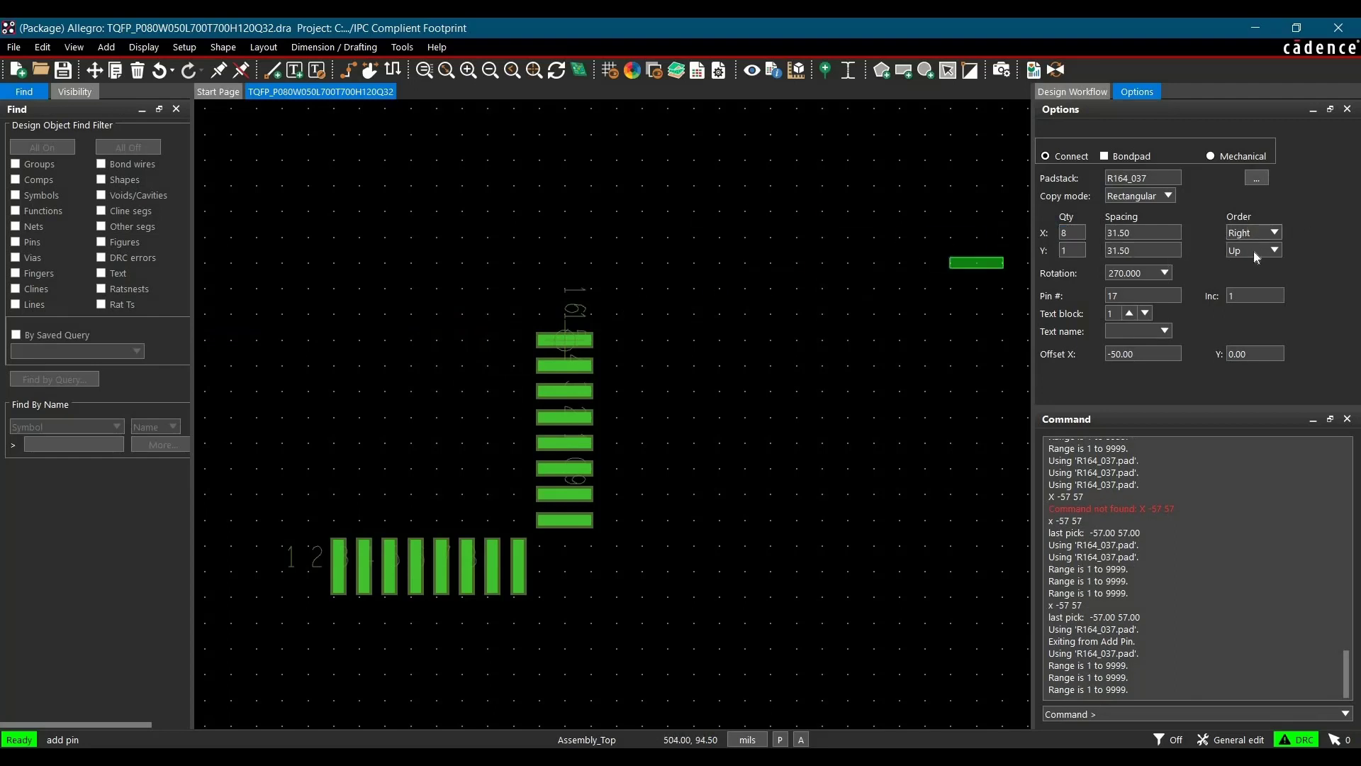
left_click(1253, 233)
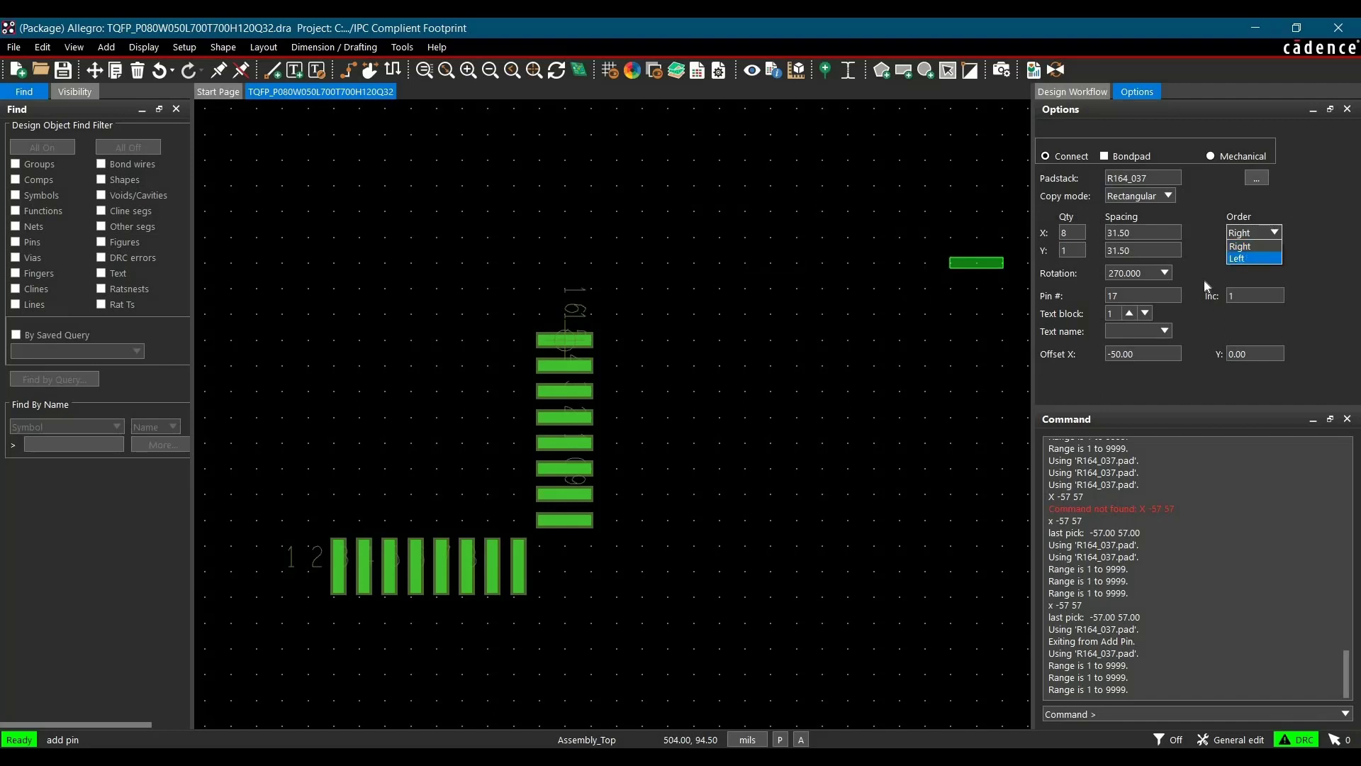
left_click(1245, 259)
double_click(1126, 273)
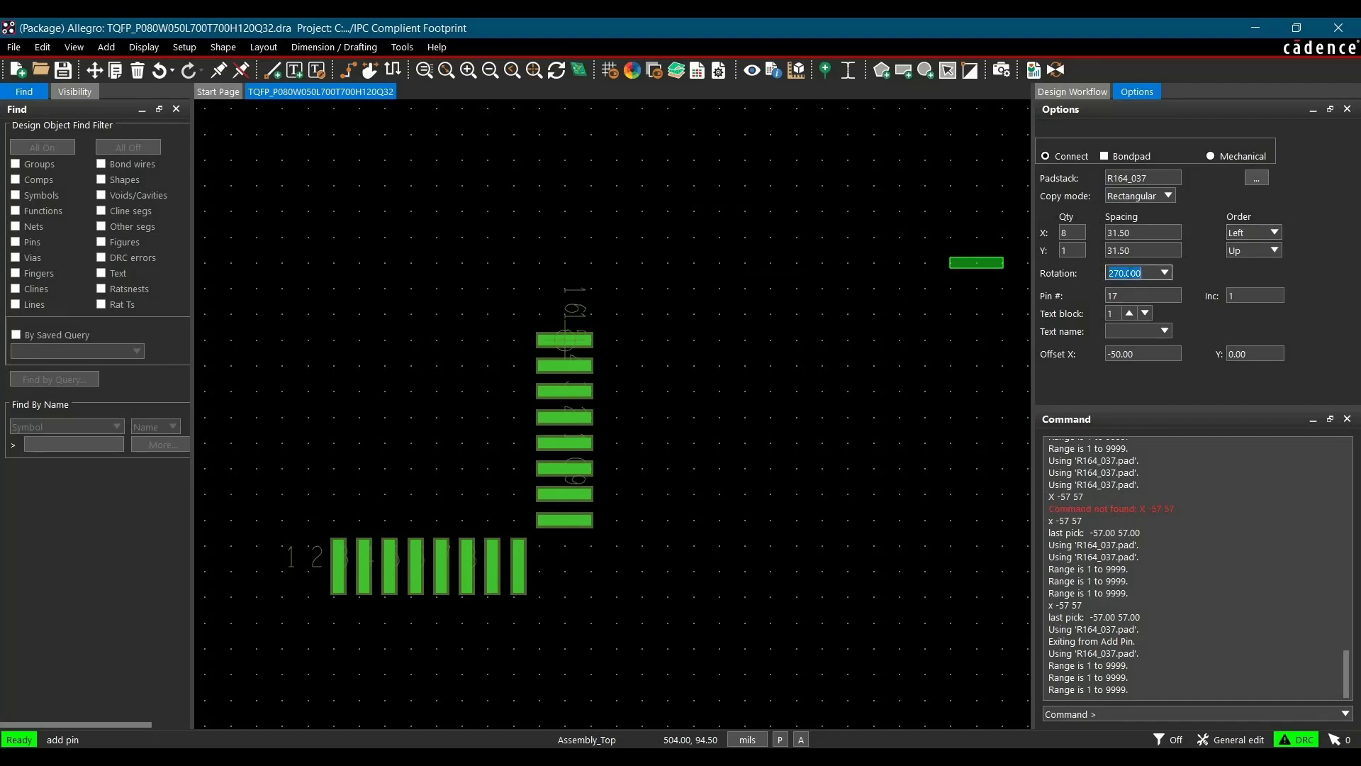
type("-18")
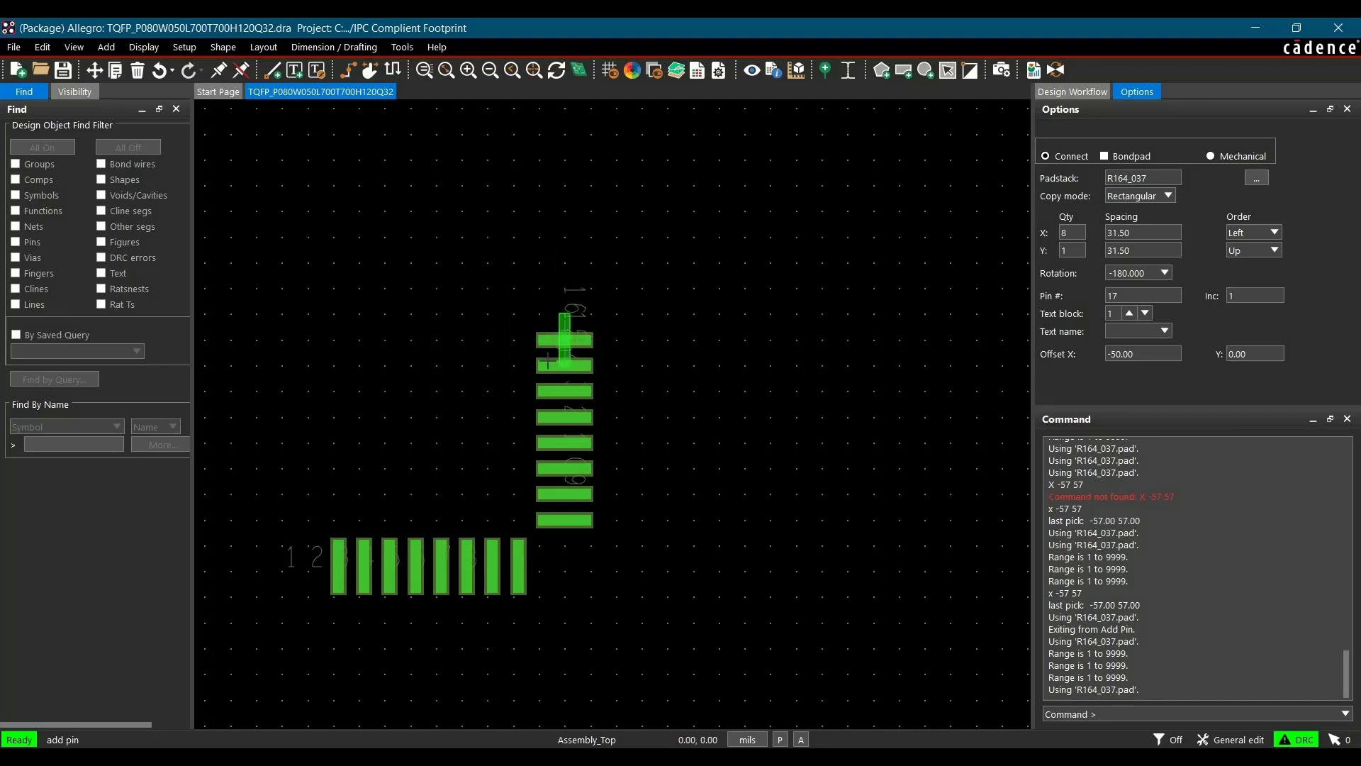
left_click(1111, 710)
type("x ")
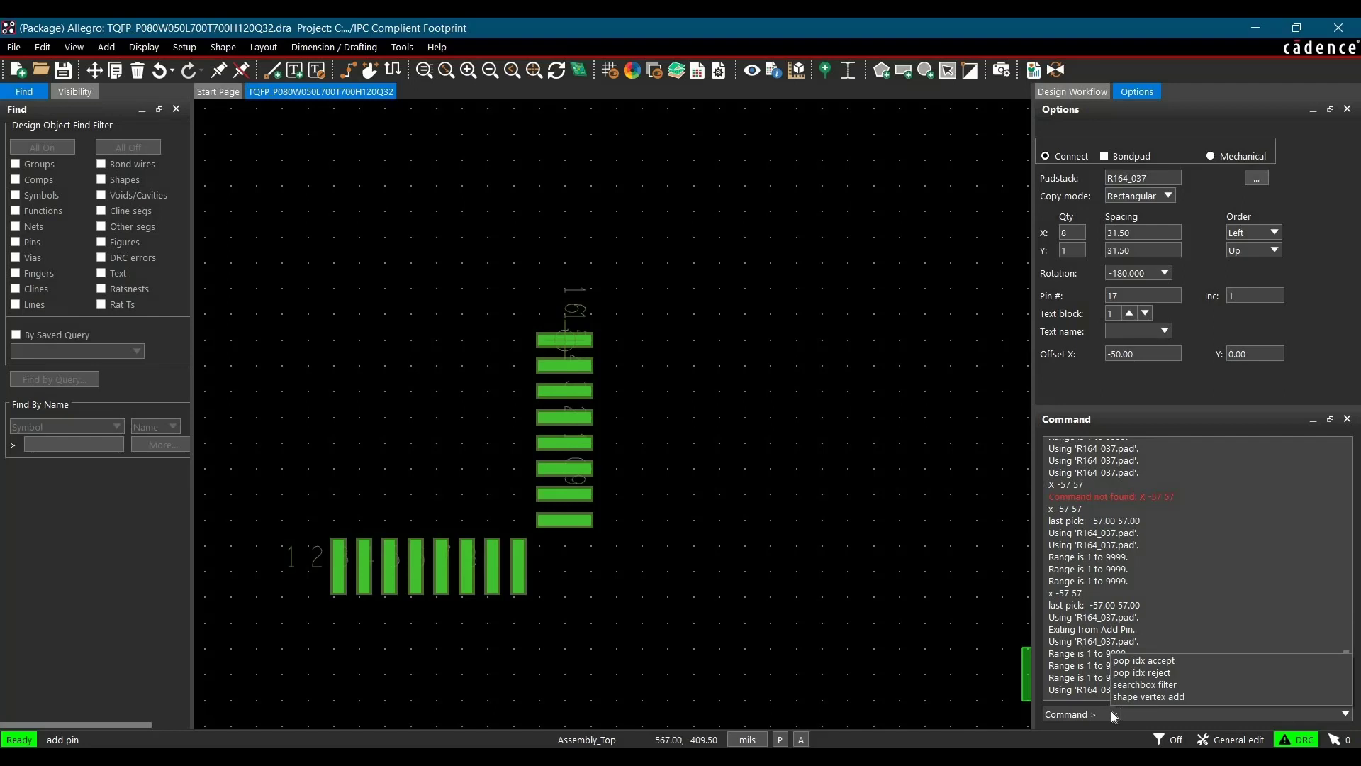
type("-57 57")
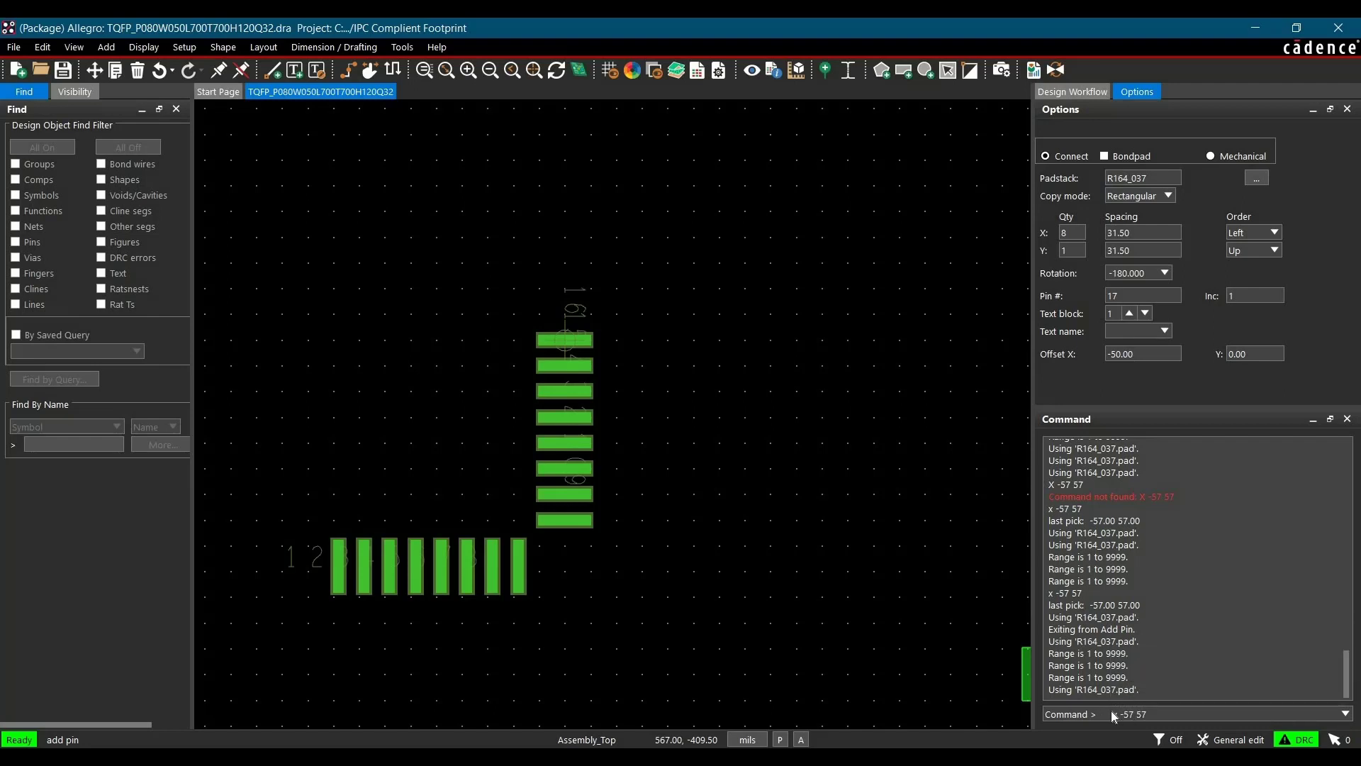
key("Return")
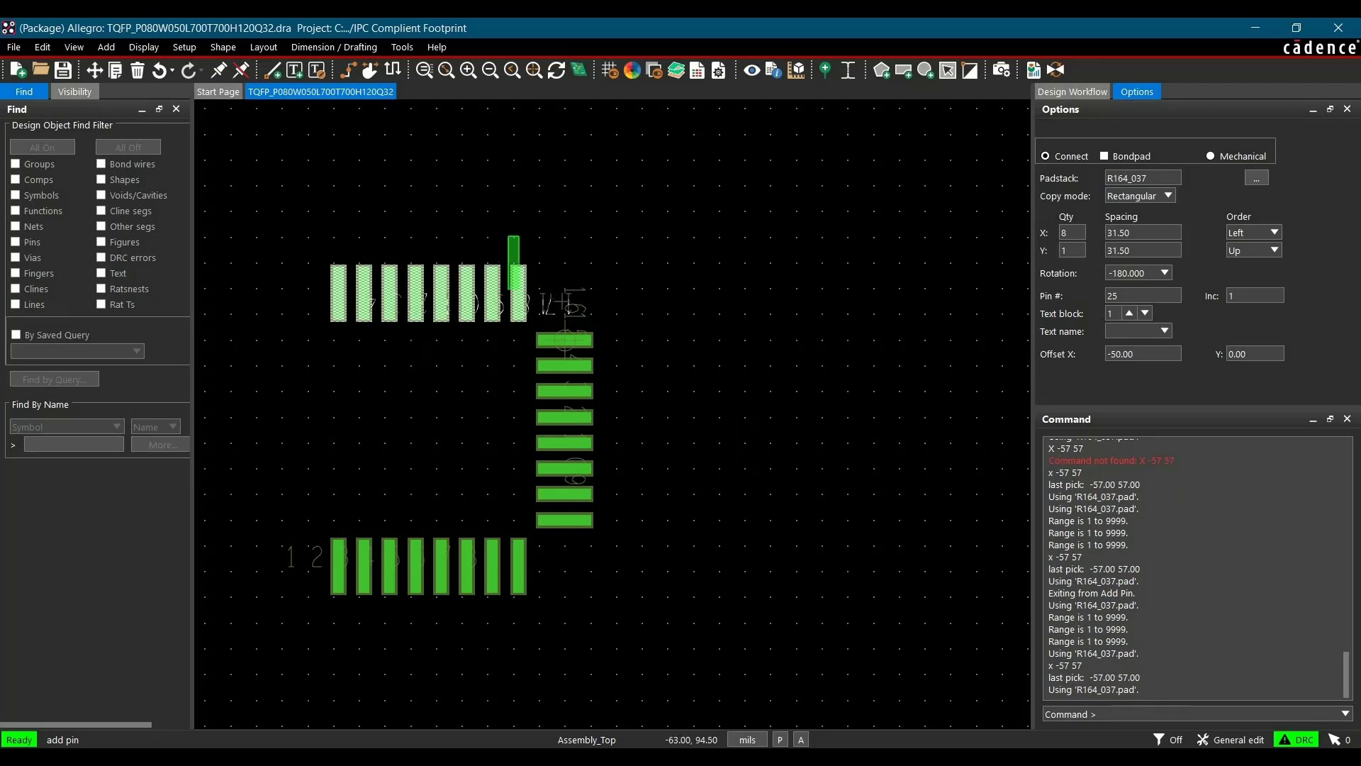
Finish adding pins and move the drawing origin to the leftmost pin of the top row, snapping to the pin
right_click(676, 231)
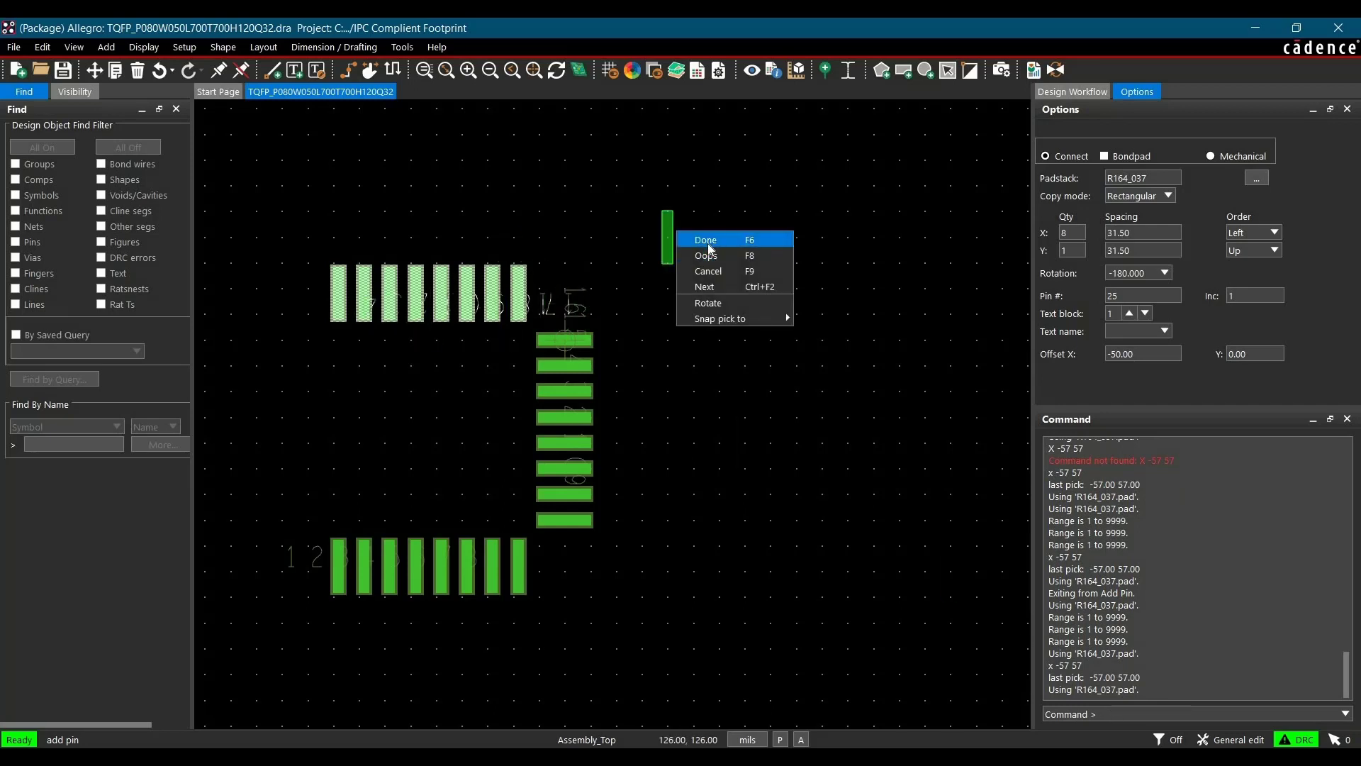
left_click(708, 244)
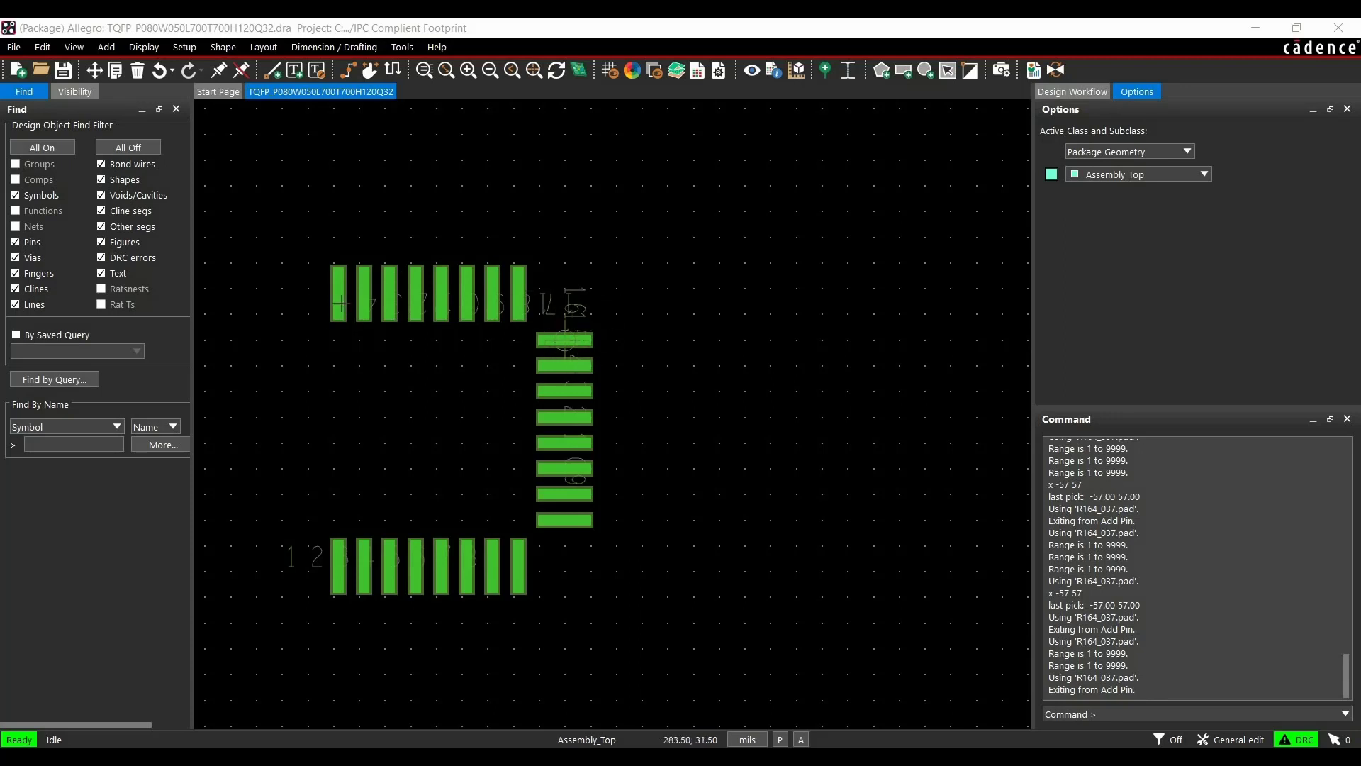
left_click(185, 47)
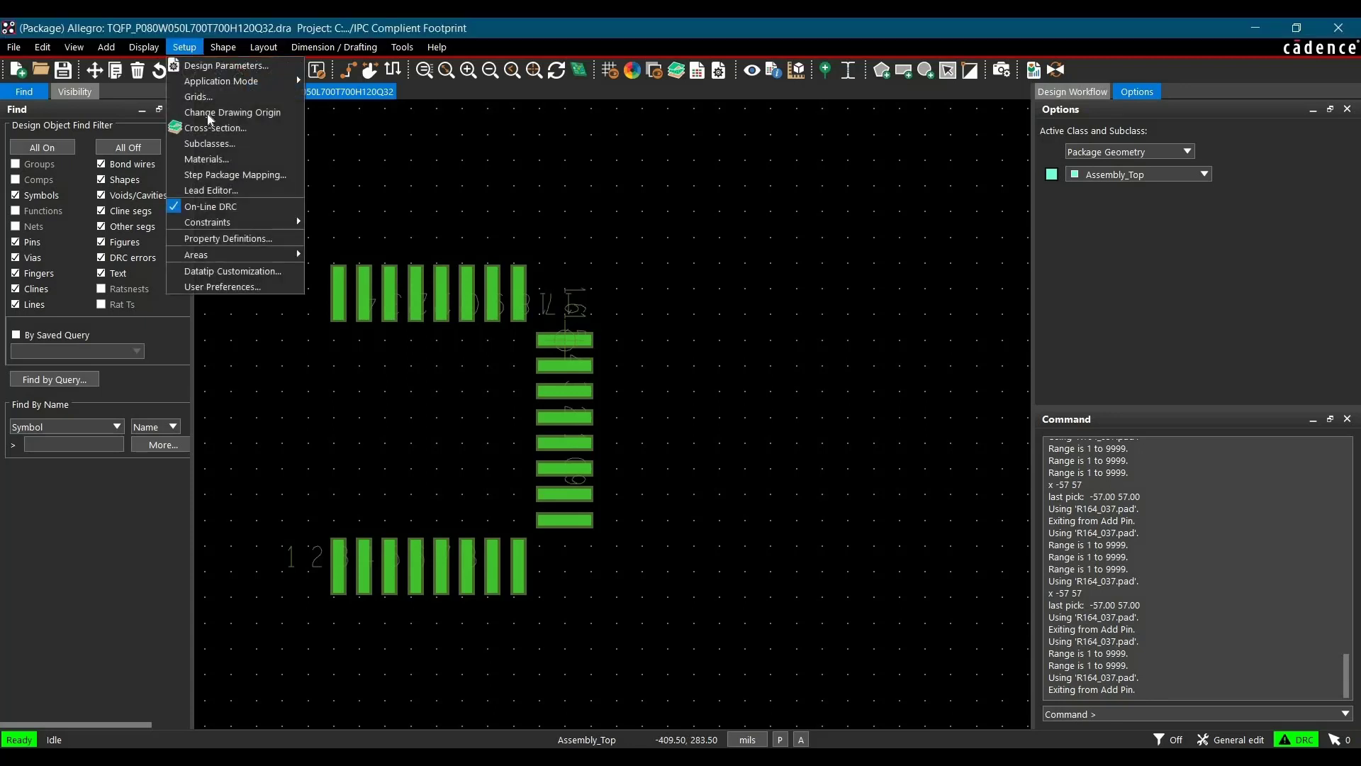
left_click(210, 112)
scroll(382, 238, "up", 4)
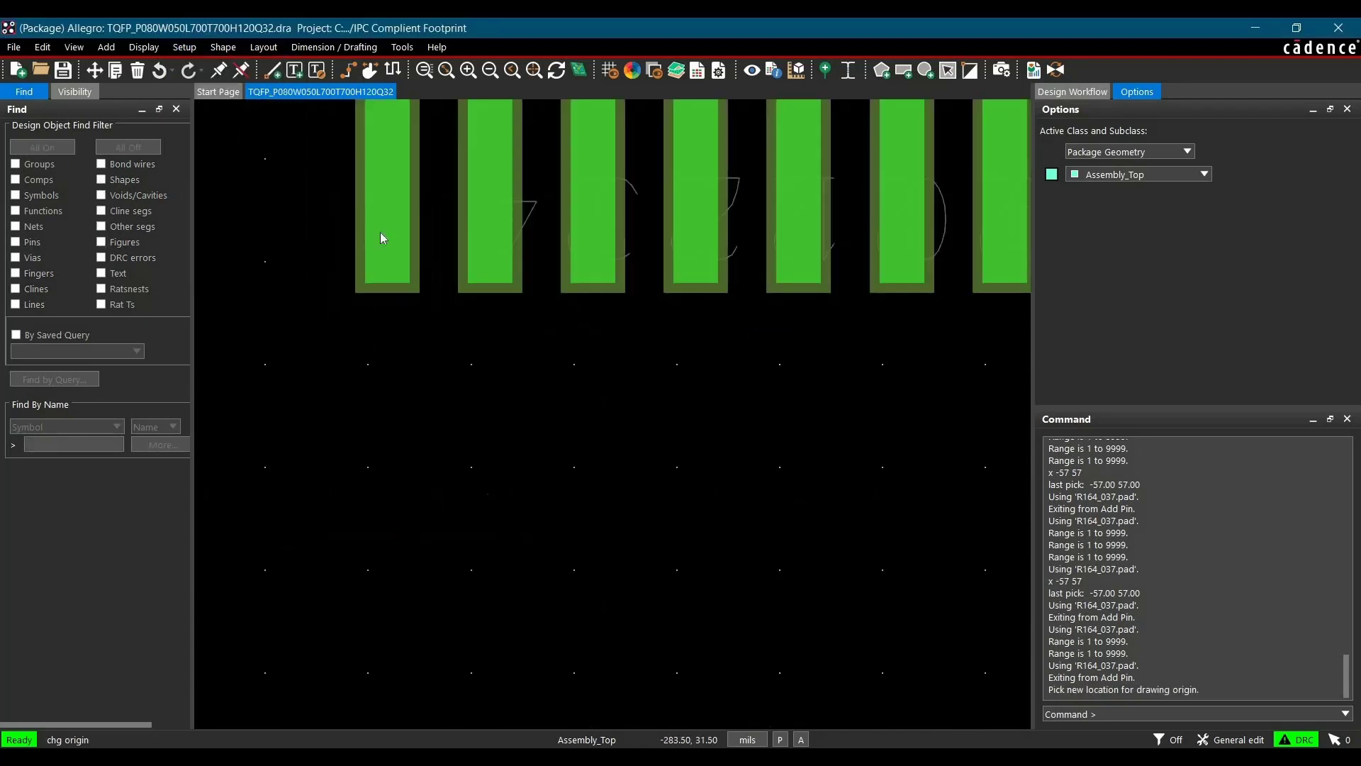
right_click(382, 238)
mouse_move(425, 257)
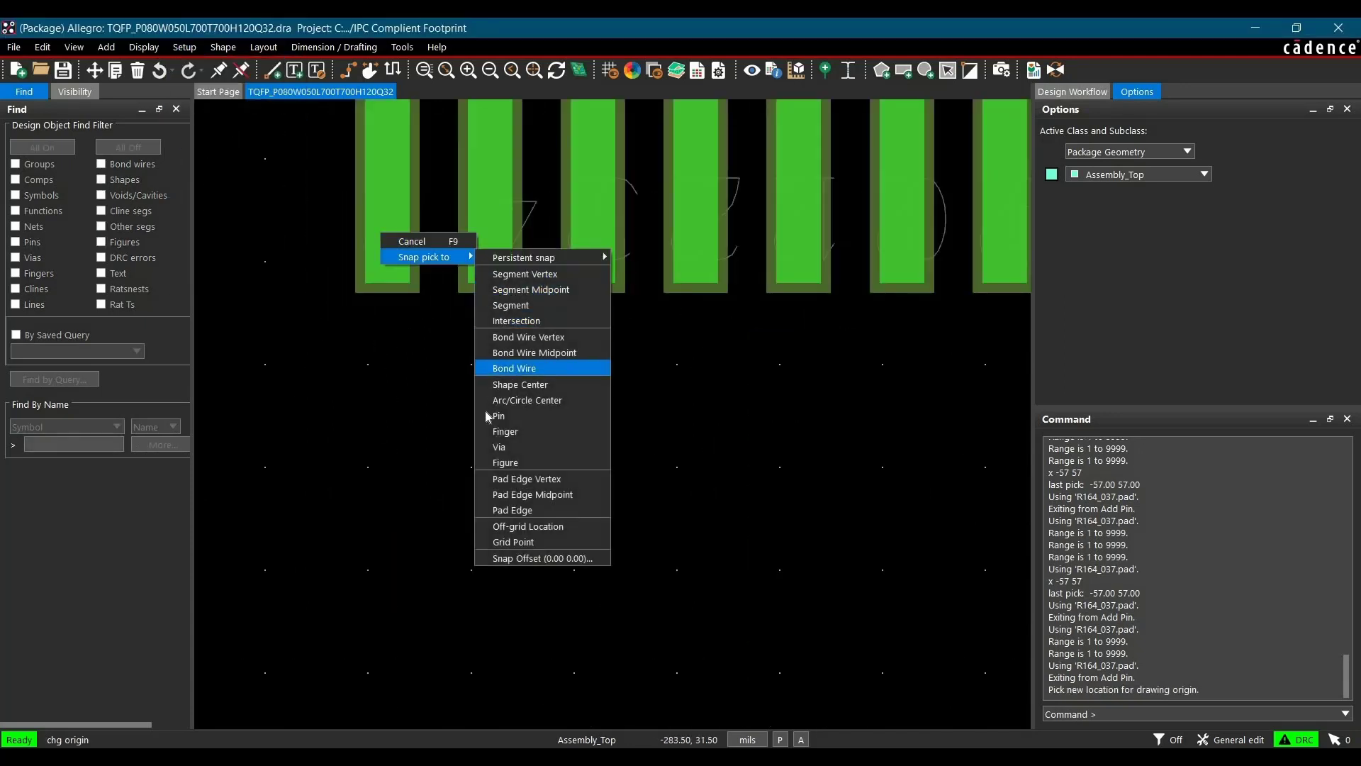
left_click(498, 415)
left_click(386, 241)
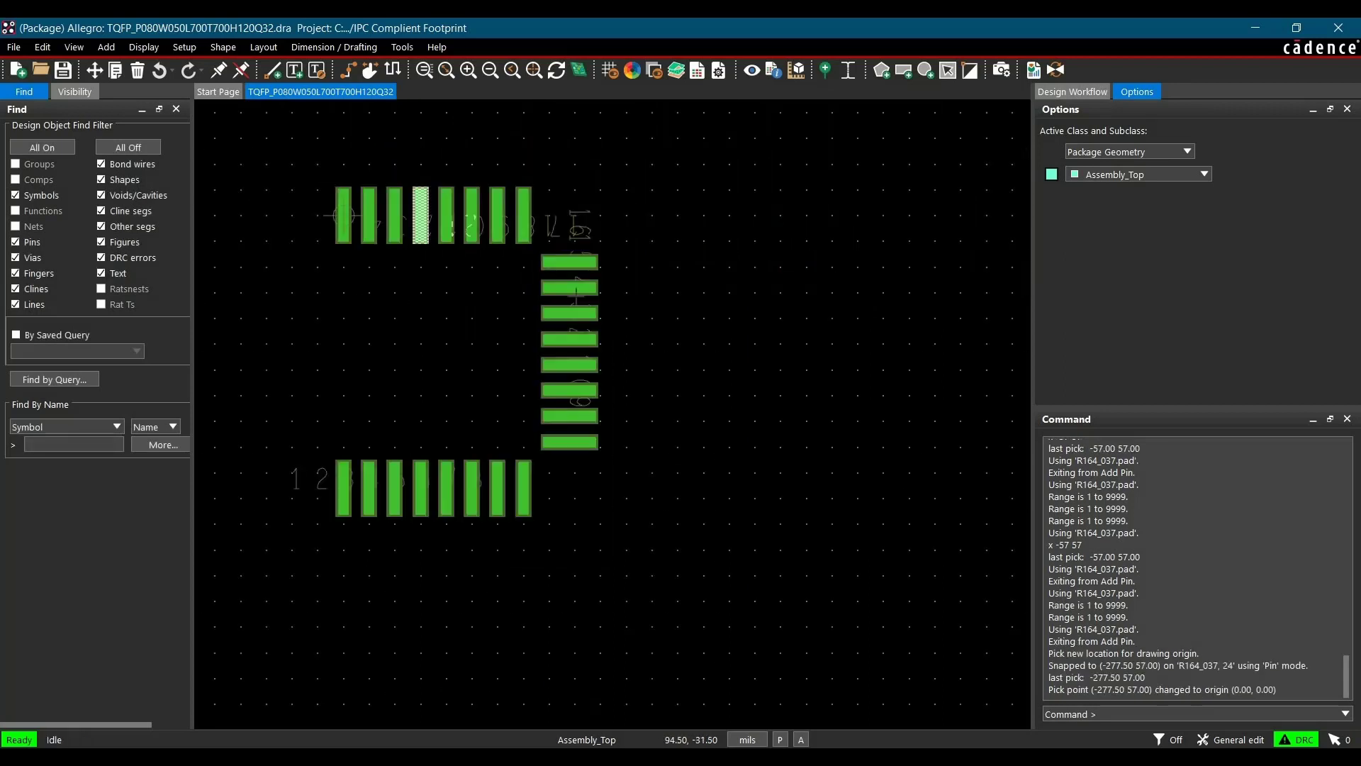
Add a column of 8 R164_037 pins ordered down, rotated -270°, placed at x -57 -57 from the origin
left_click(827, 79)
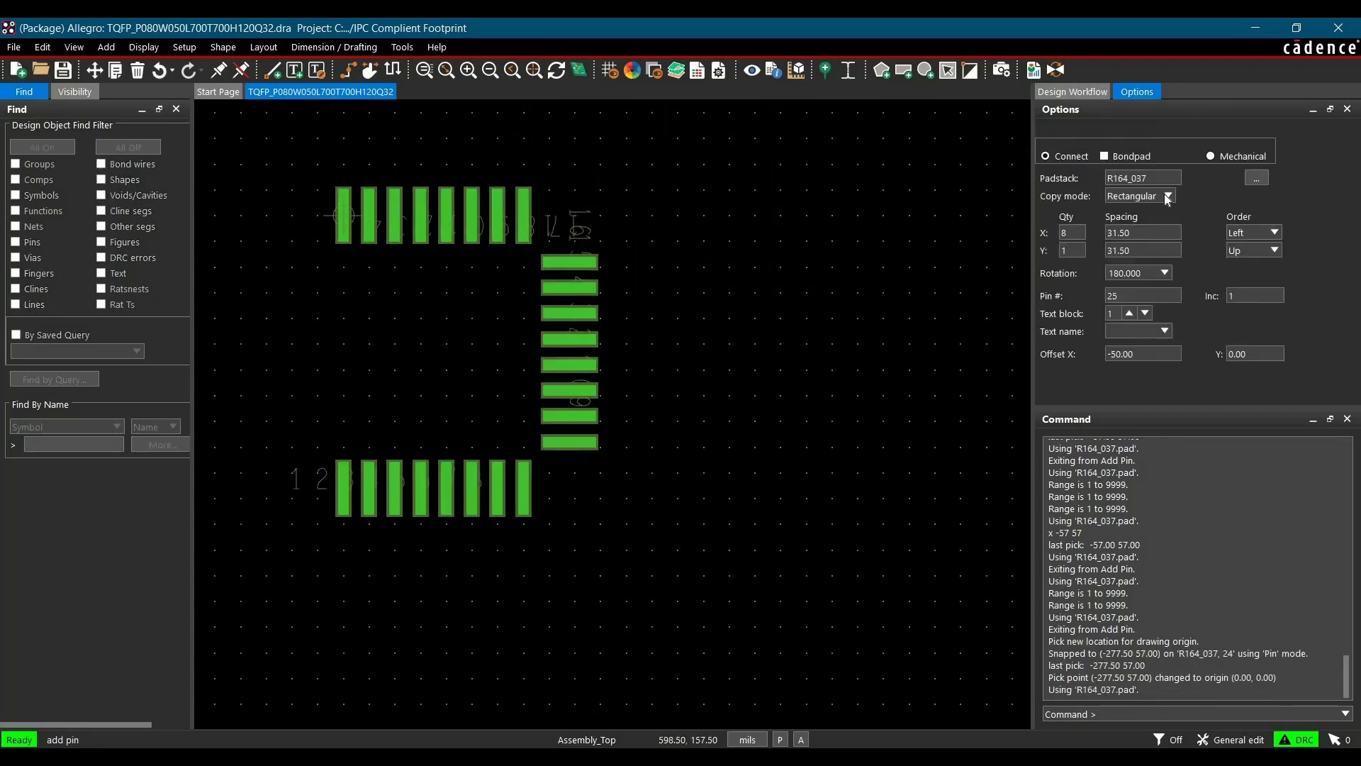
left_click(1071, 233)
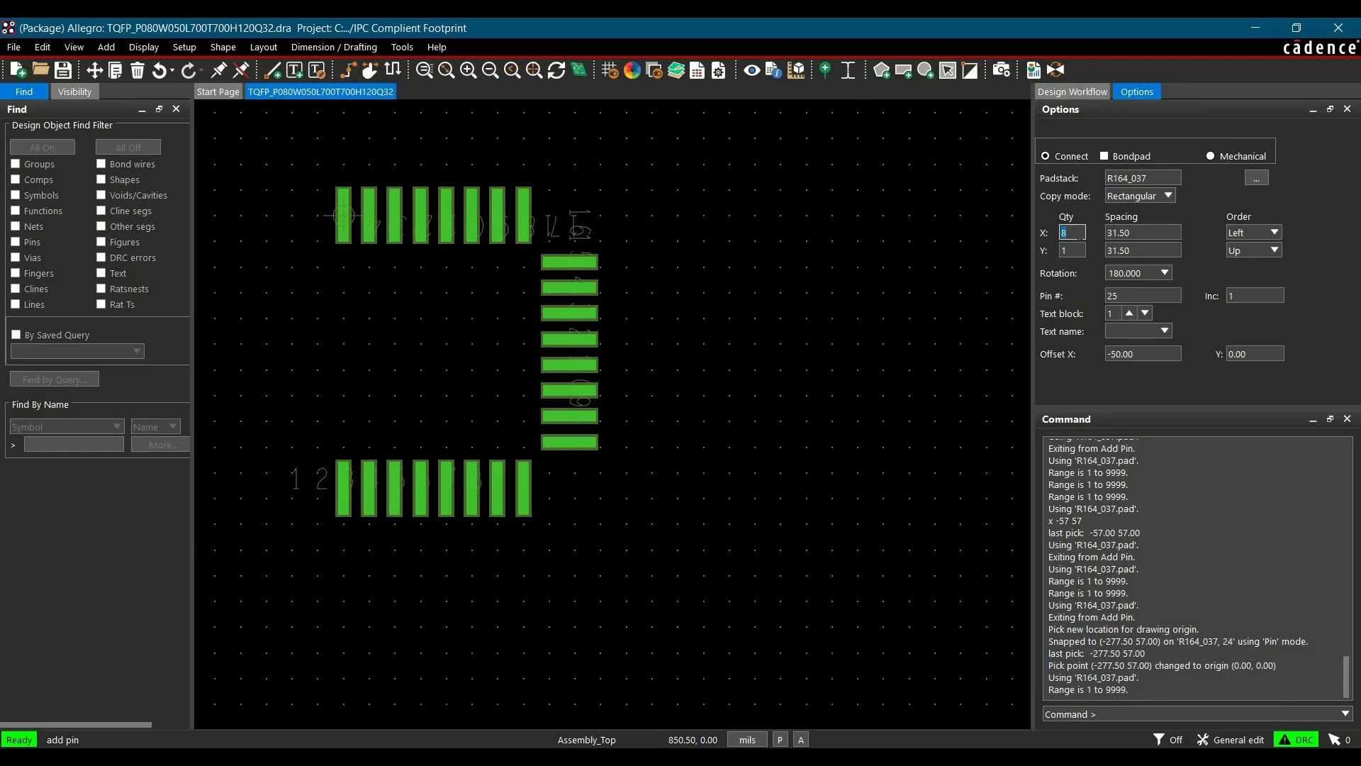
type("1")
key("Tab")
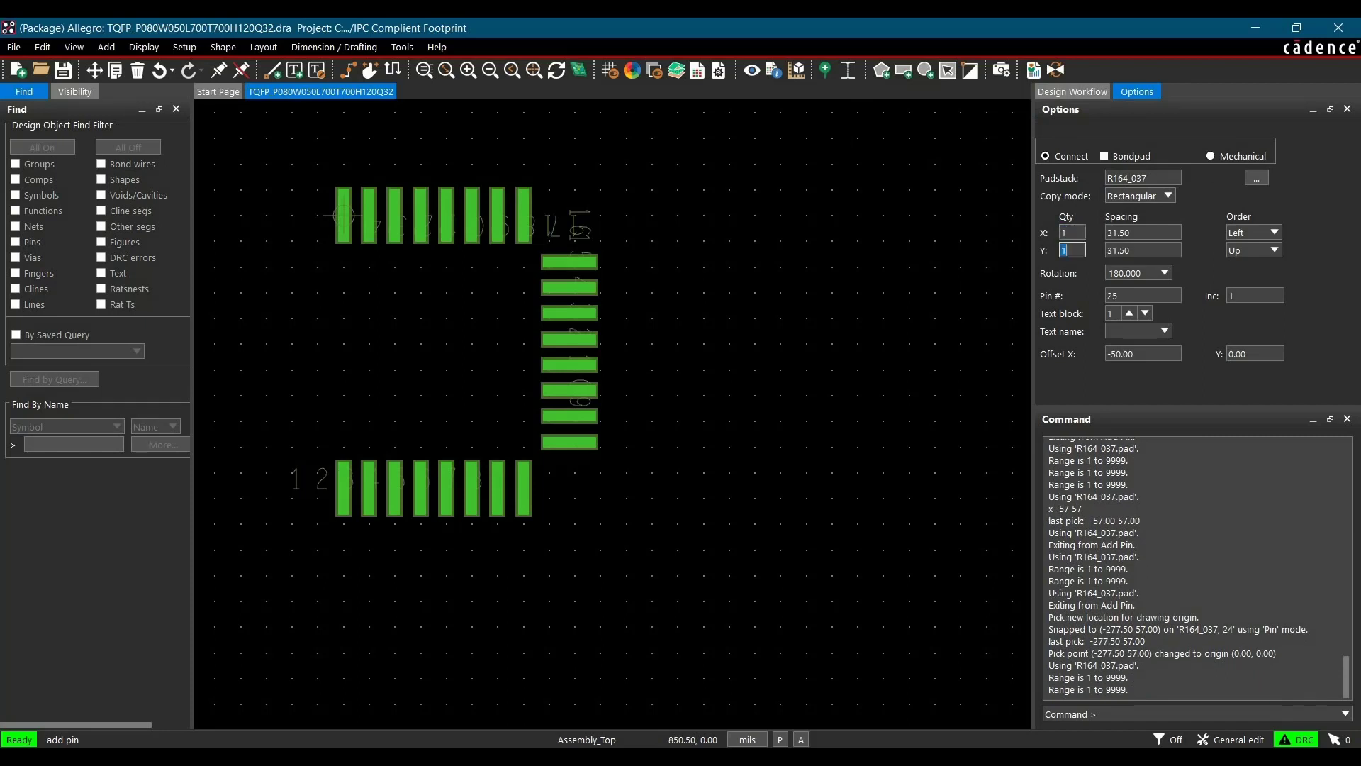
left_click(1251, 250)
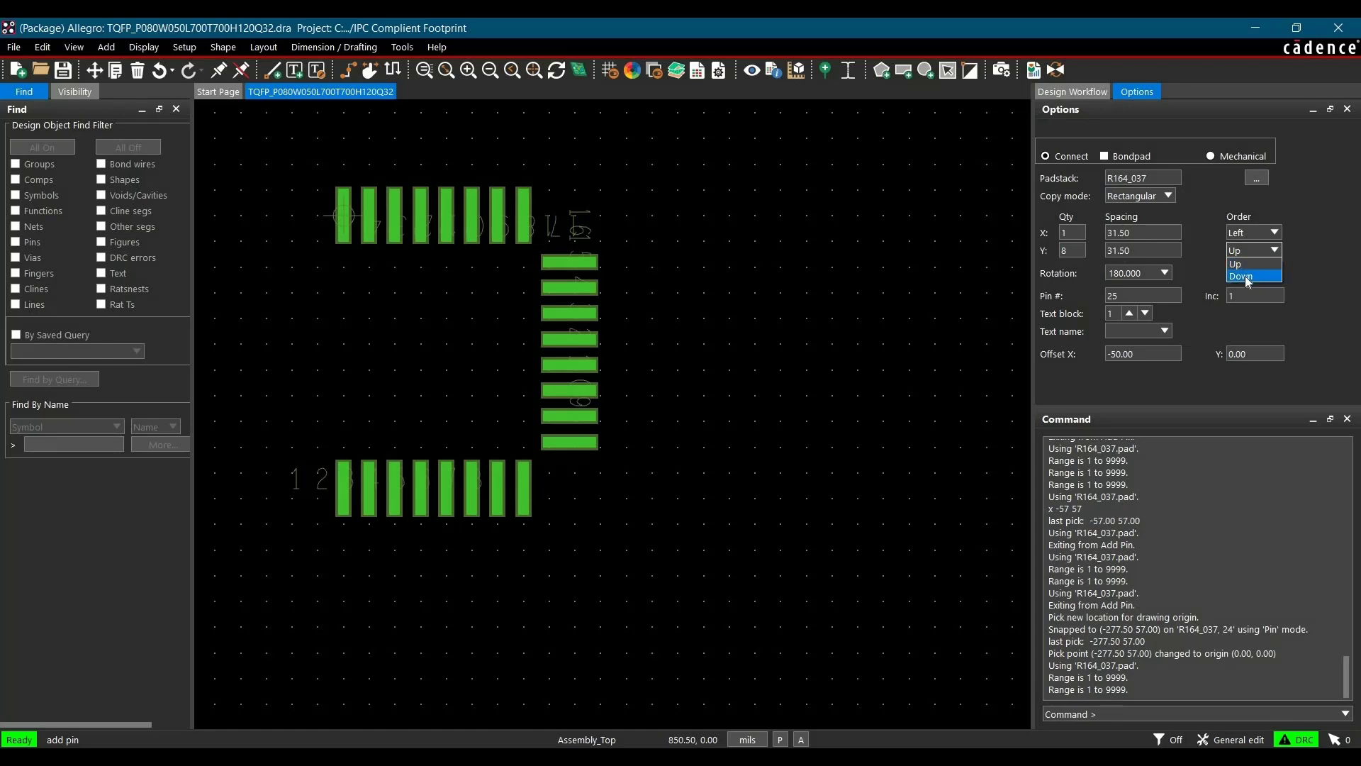
left_click(1248, 277)
key("Tab")
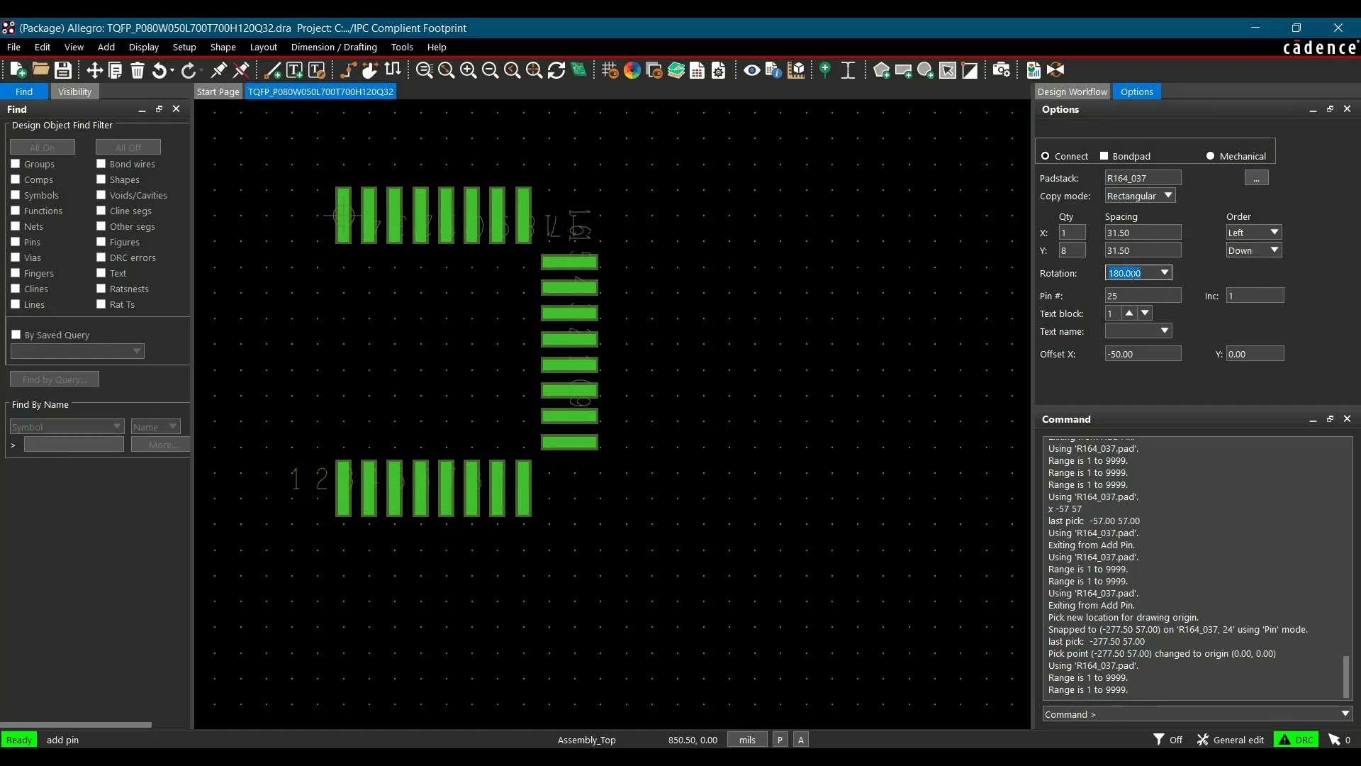
type("-270")
left_click(1117, 716)
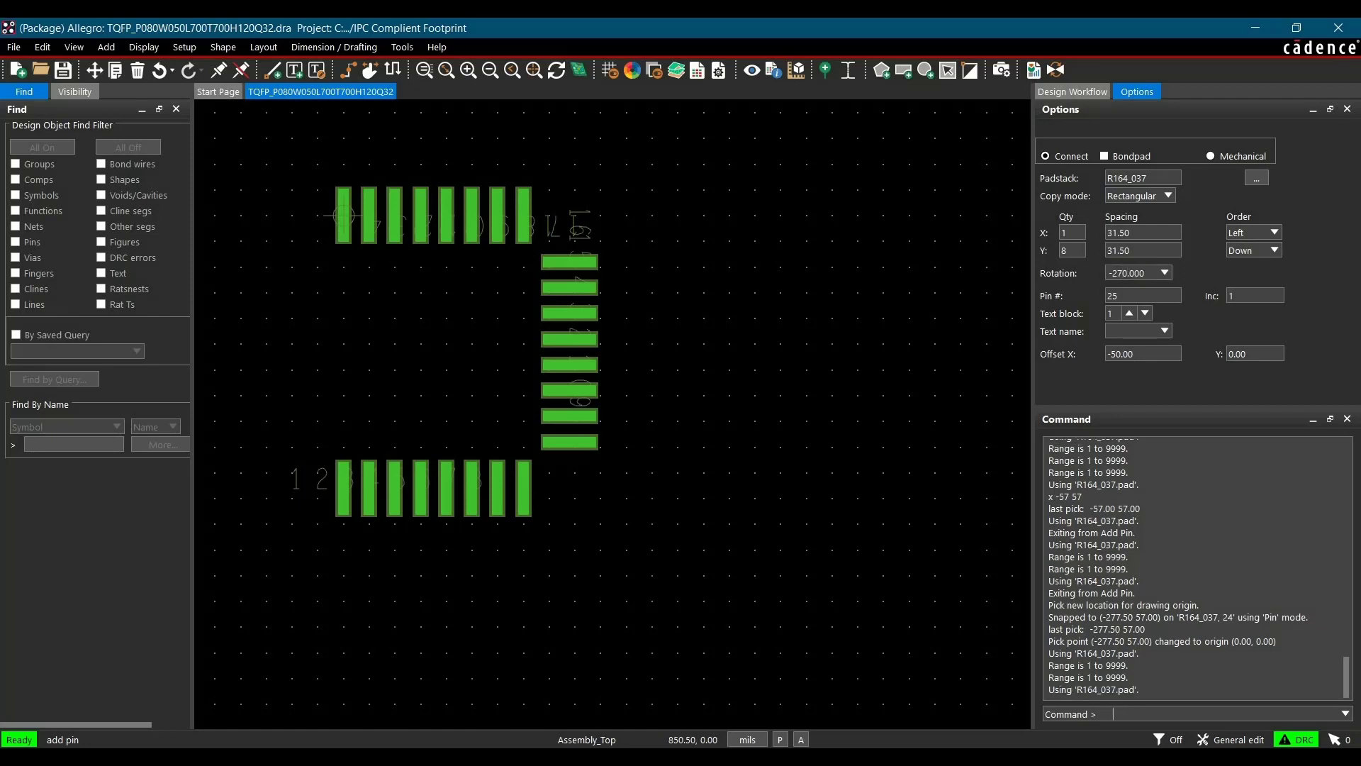
type("x -57 -57")
key("Return")
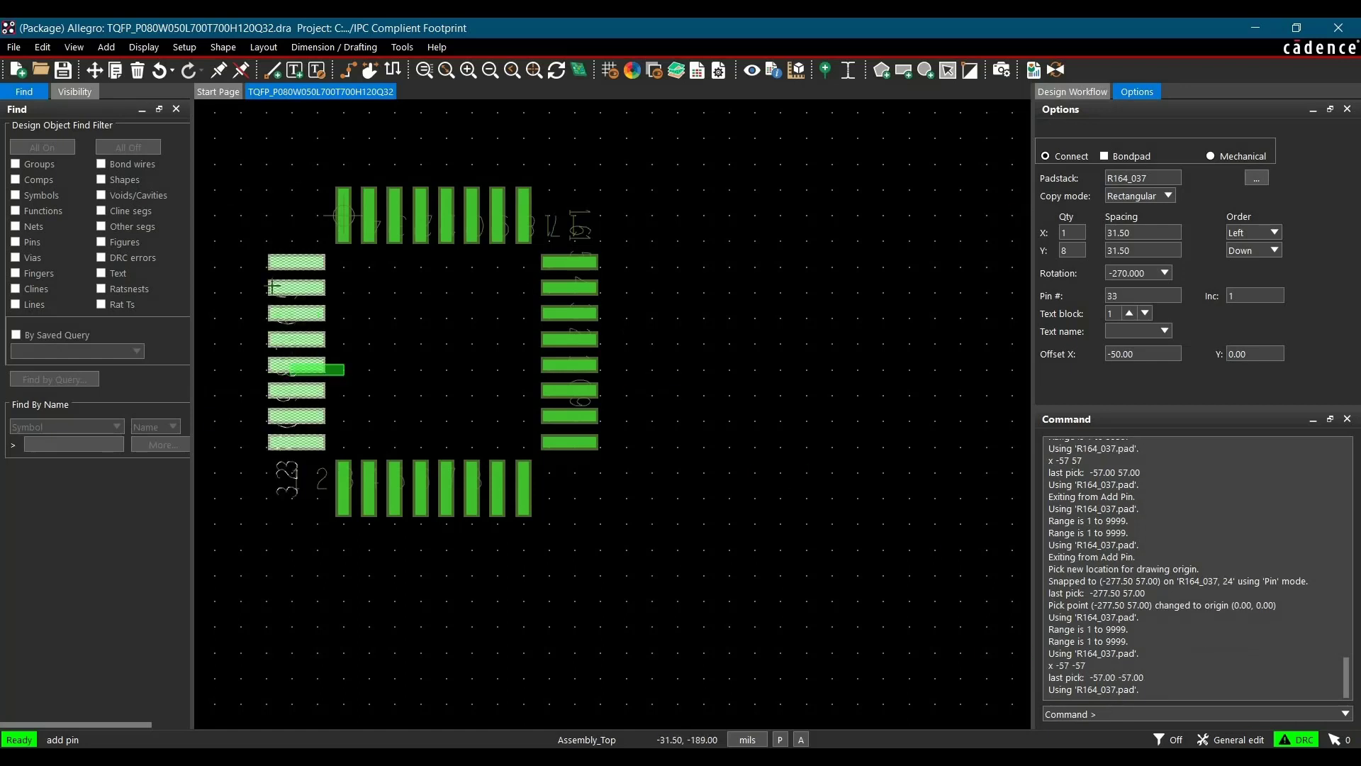
right_click(727, 316)
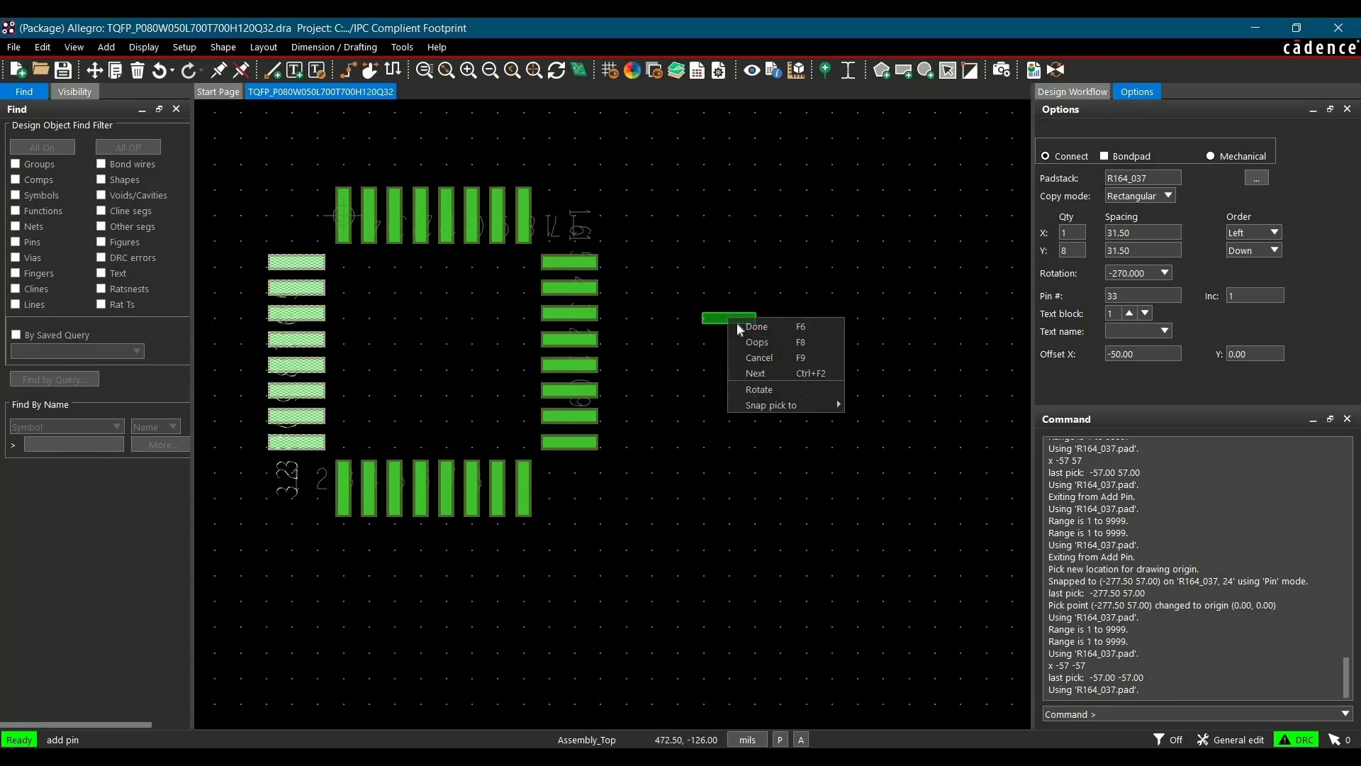
left_click(757, 326)
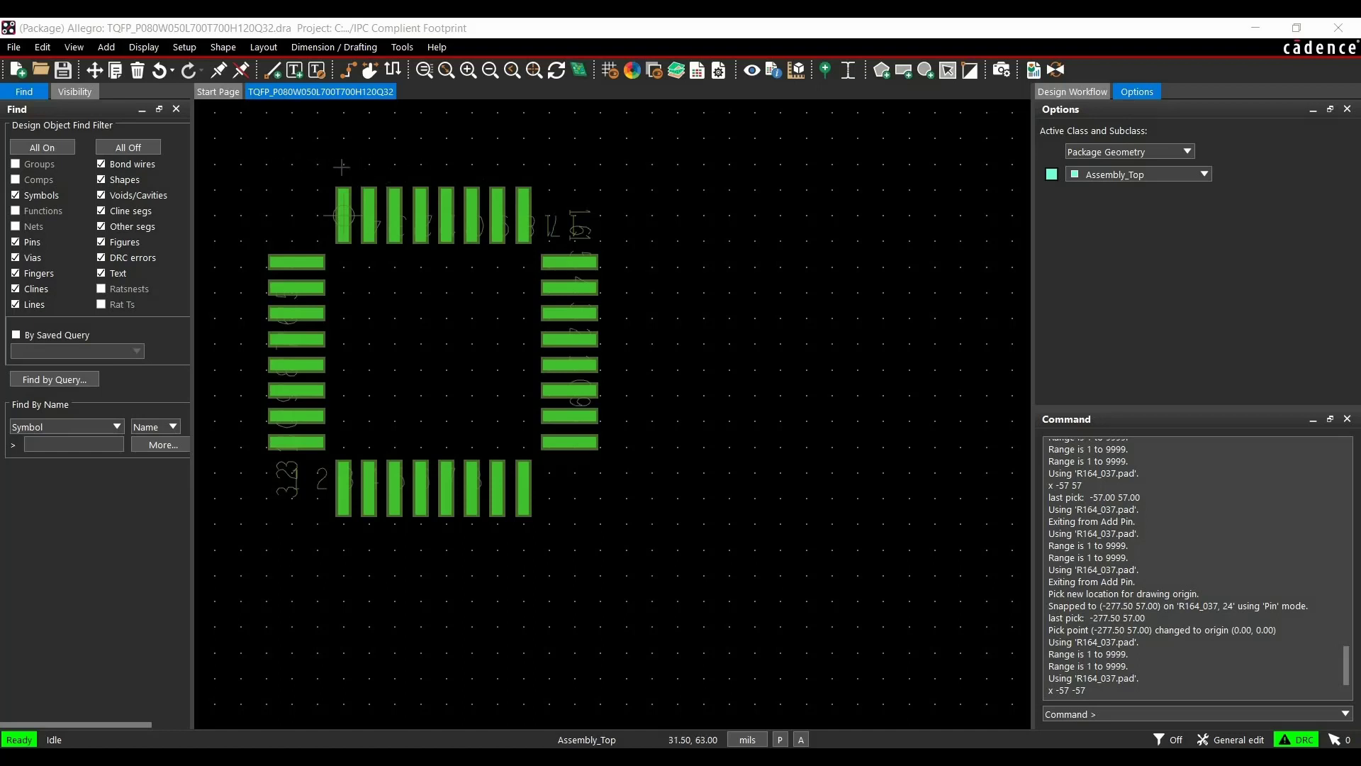
Set the grid spacing to 10 in x and y for the non-etch and all-etch layers
right_click(661, 187)
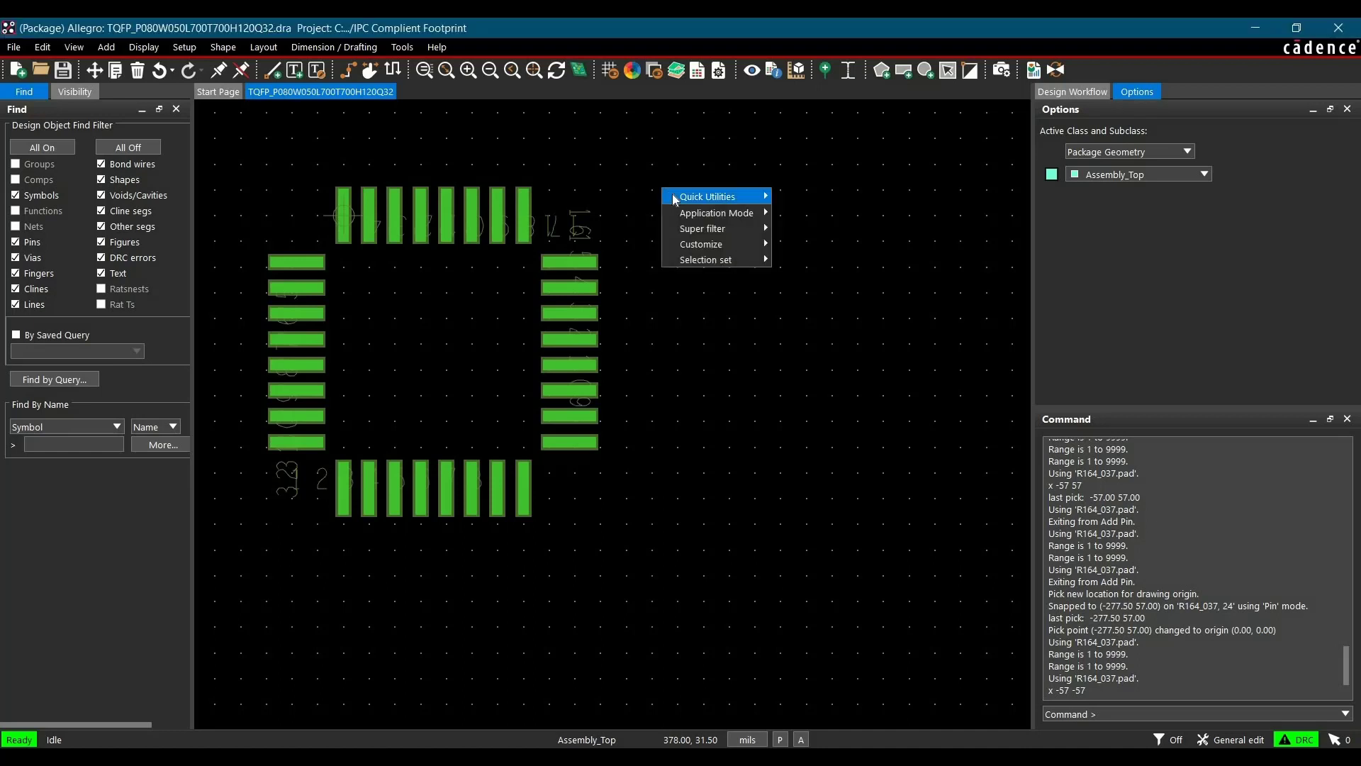
mouse_move(672, 194)
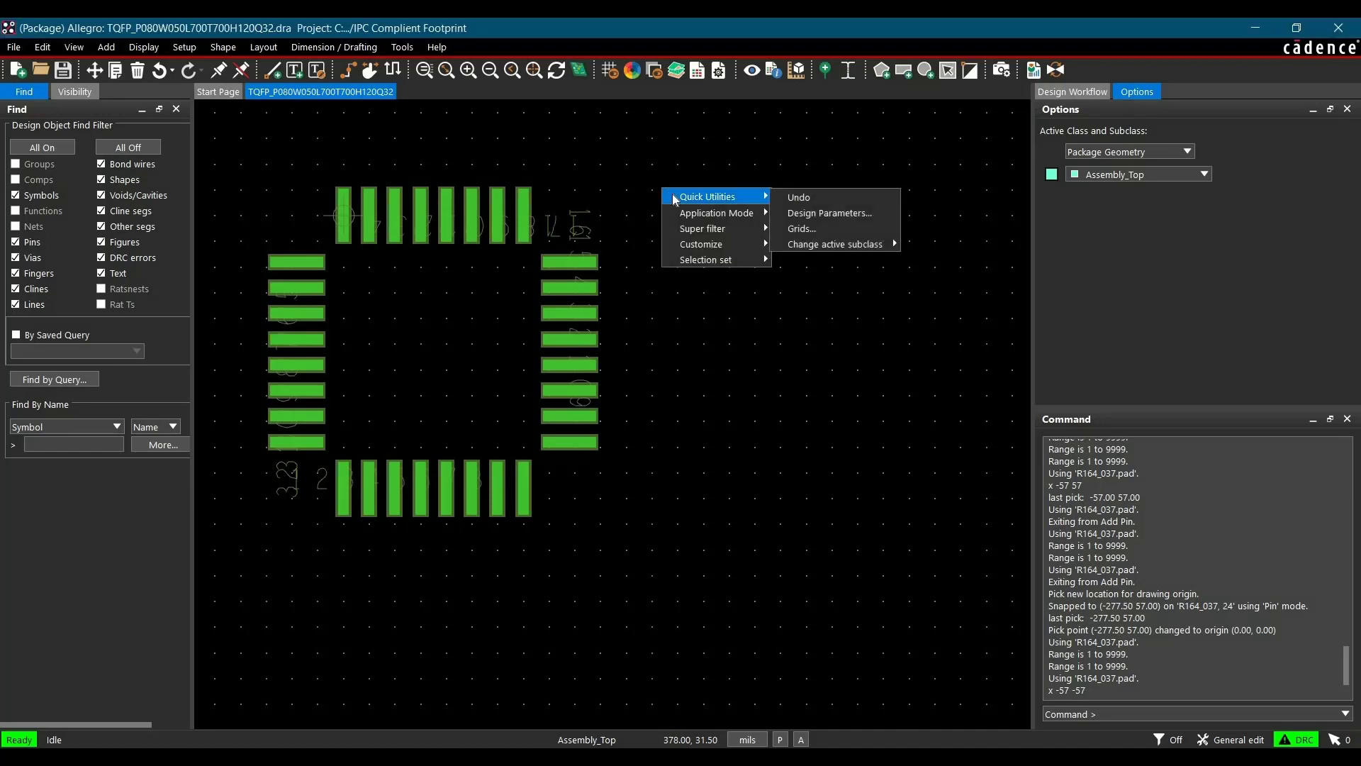
left_click(798, 228)
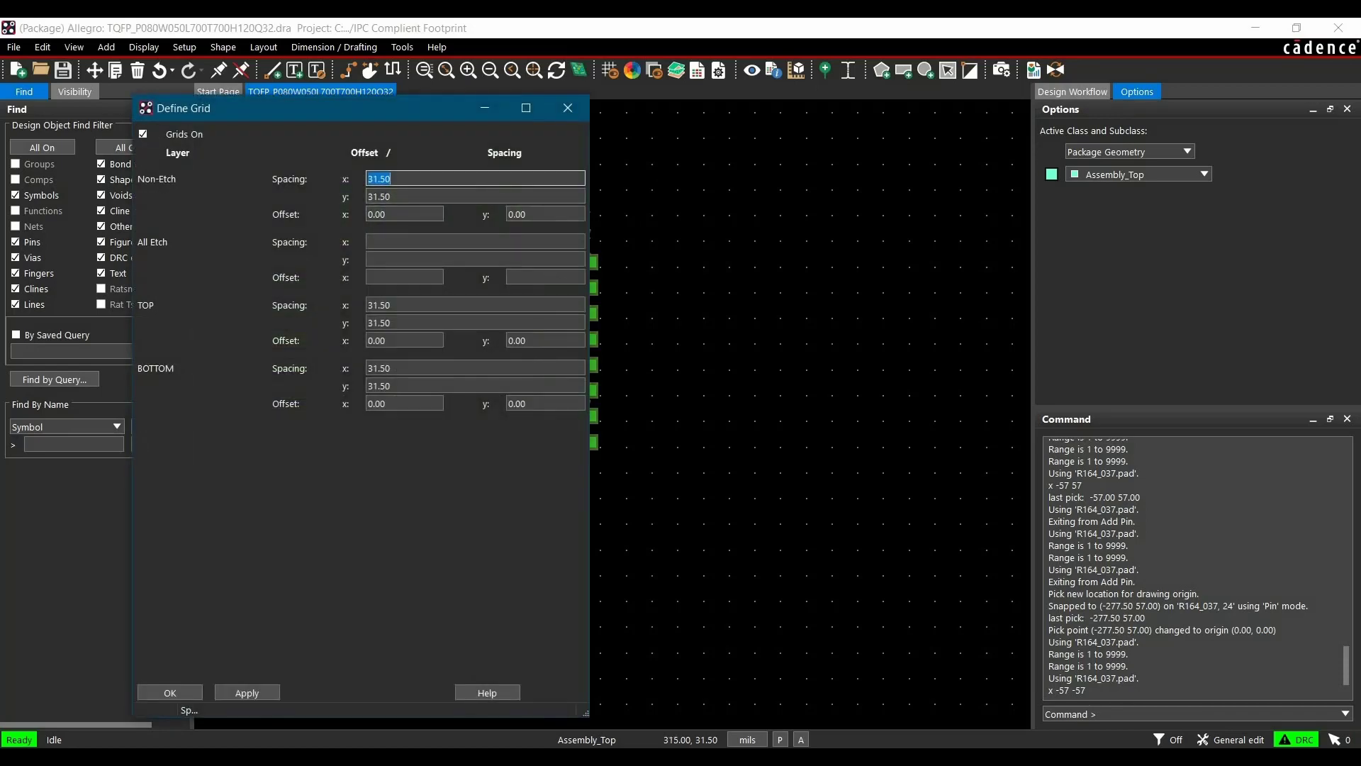
type("10")
key("Tab")
type("10")
key("Tab")
key("Tab")
type("10")
key("Tab")
type("10")
left_click(233, 693)
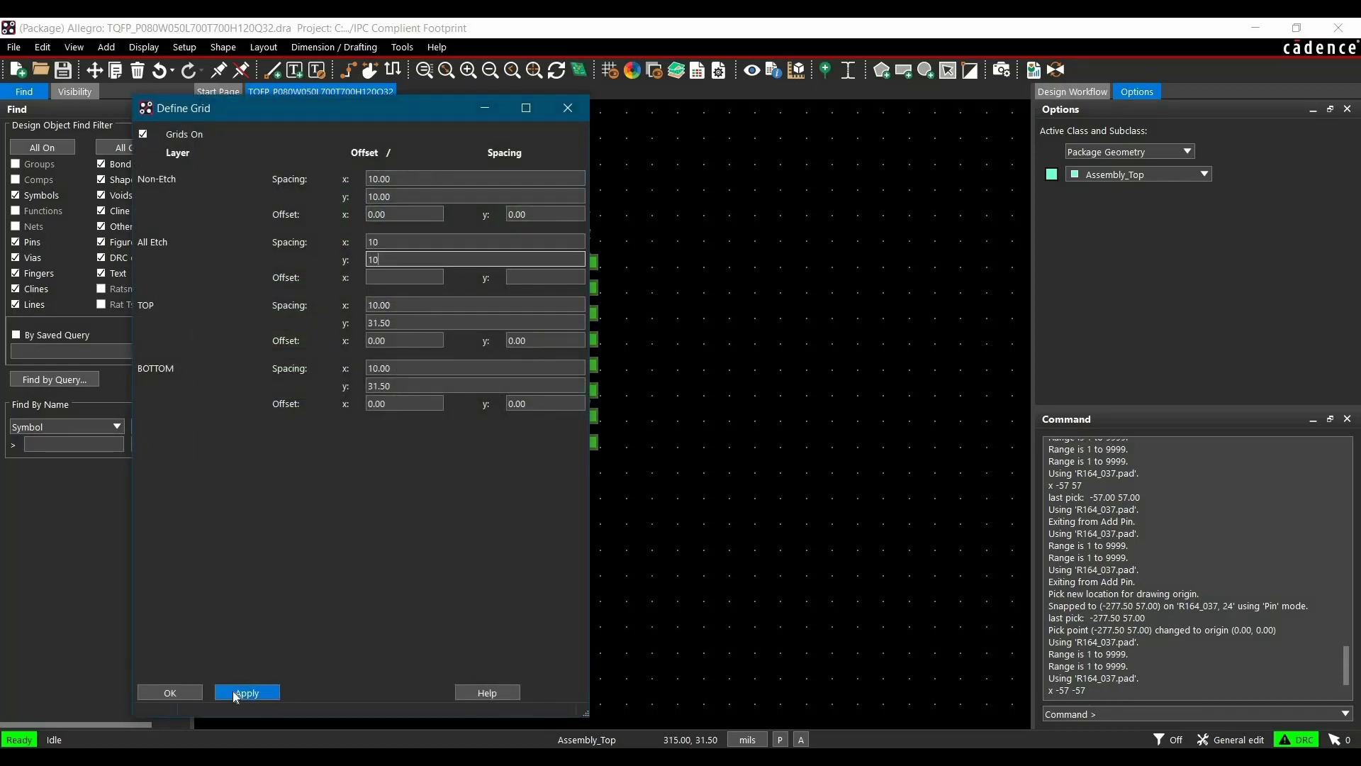
left_click(187, 691)
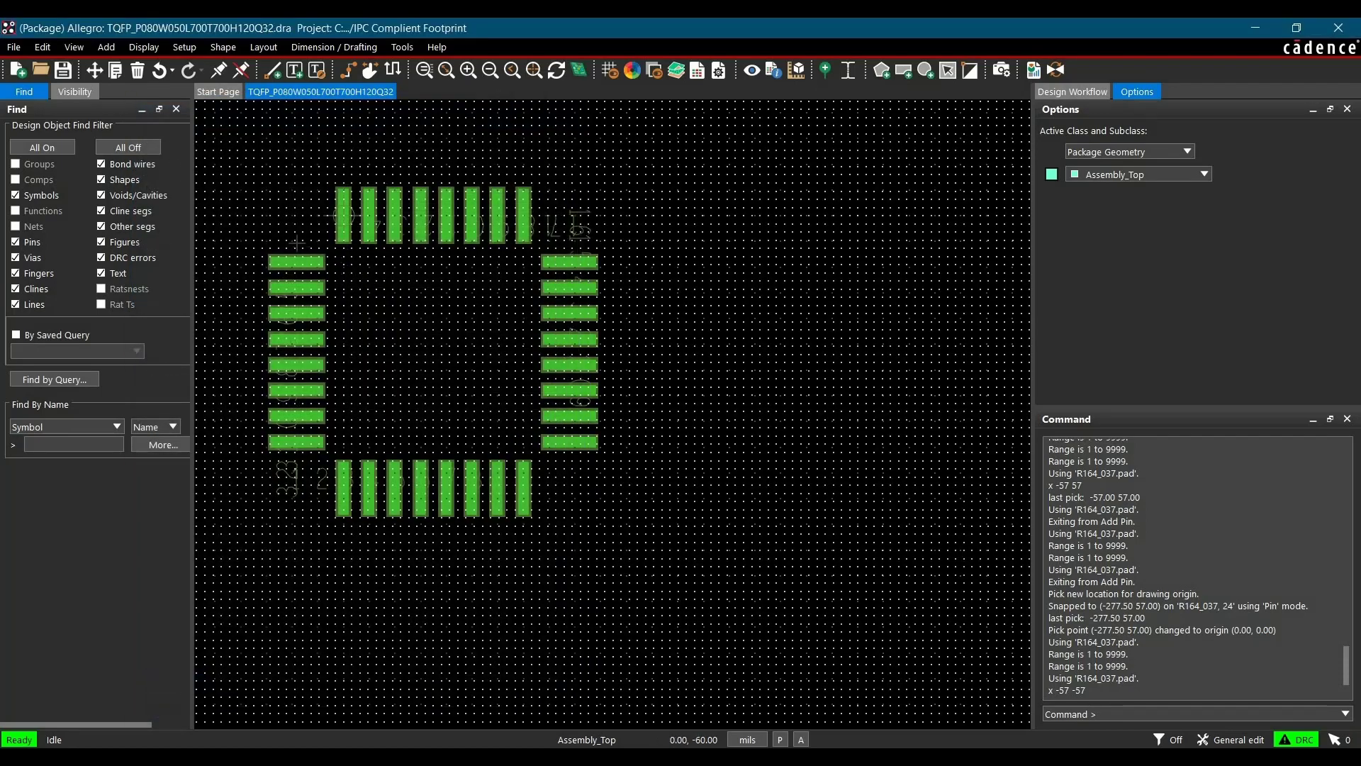
Start adding lines on Package Geometry Silkscreen_Top and assign the subclass a yellow color
scroll(312, 246, "up", 1)
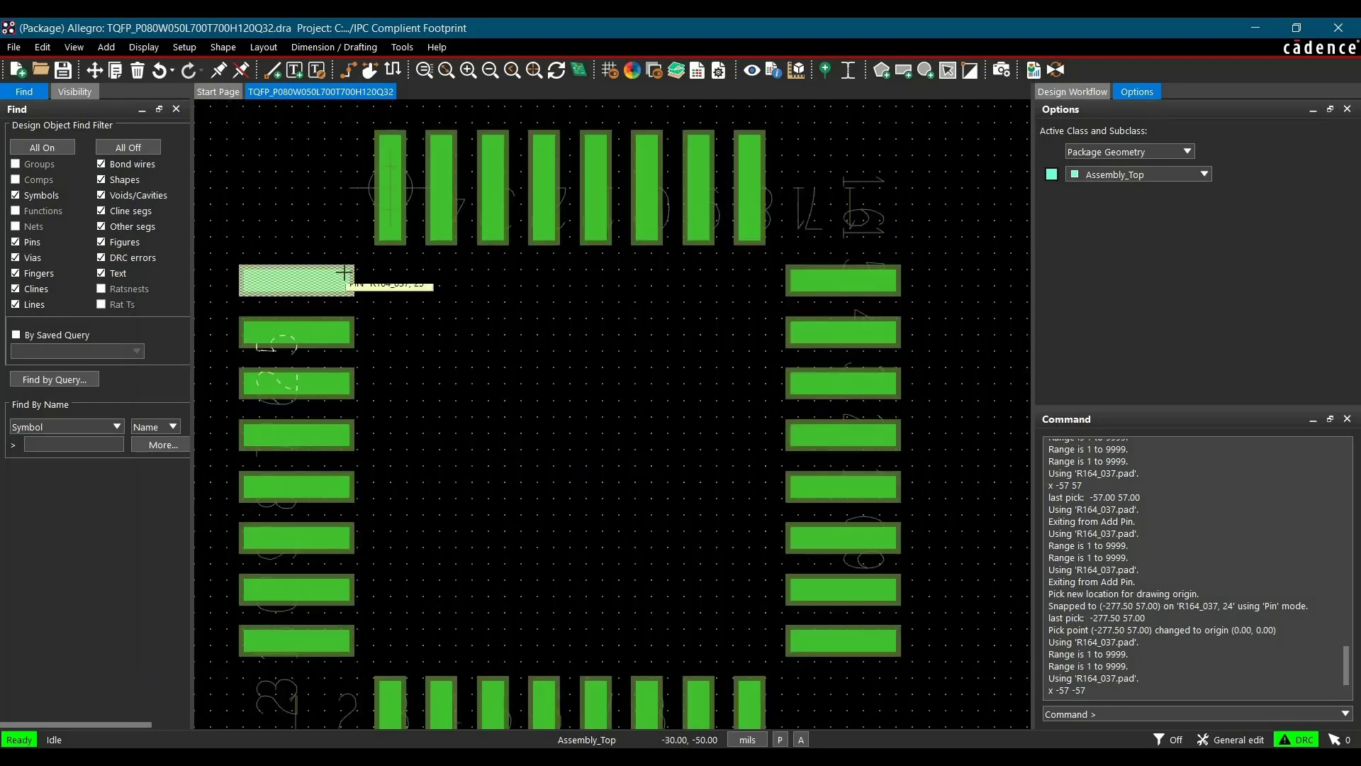
scroll(335, 275, "down", 1)
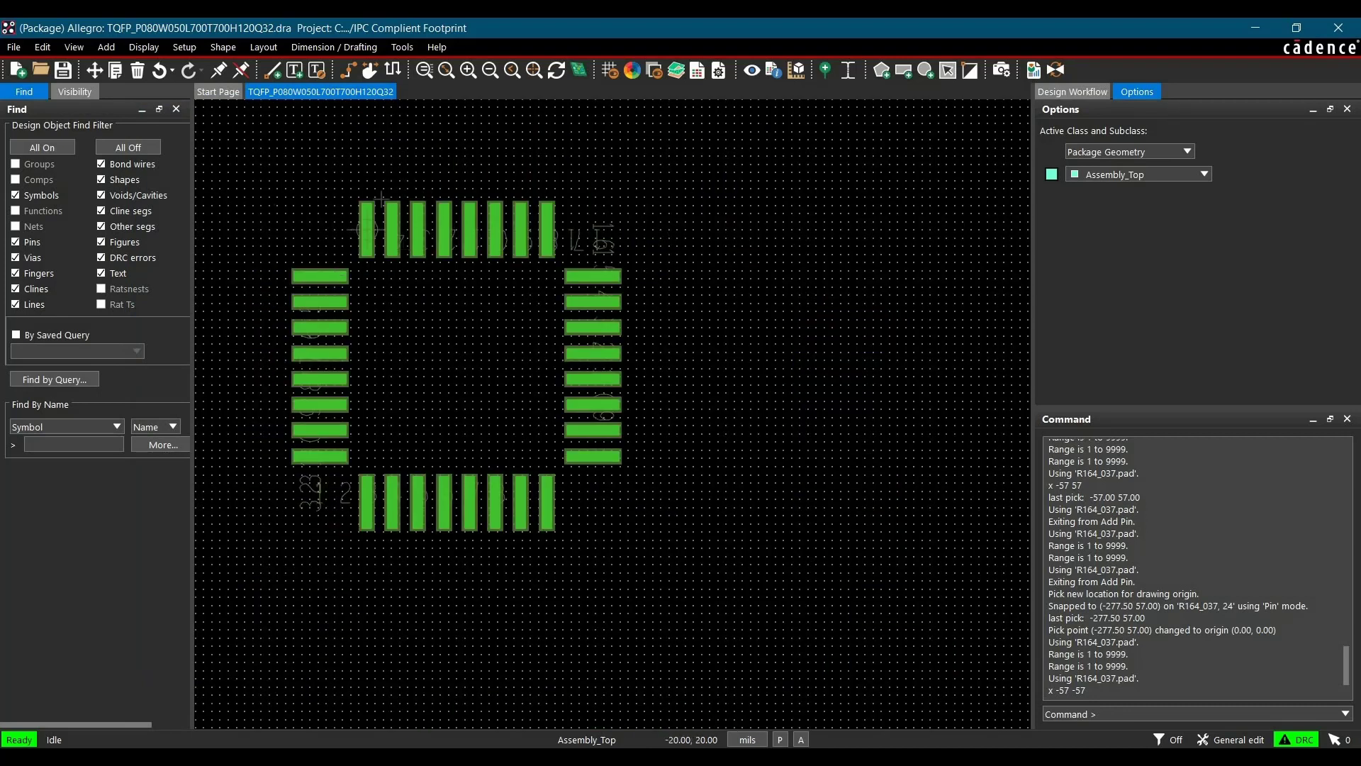
left_click(266, 72)
left_click(1166, 174)
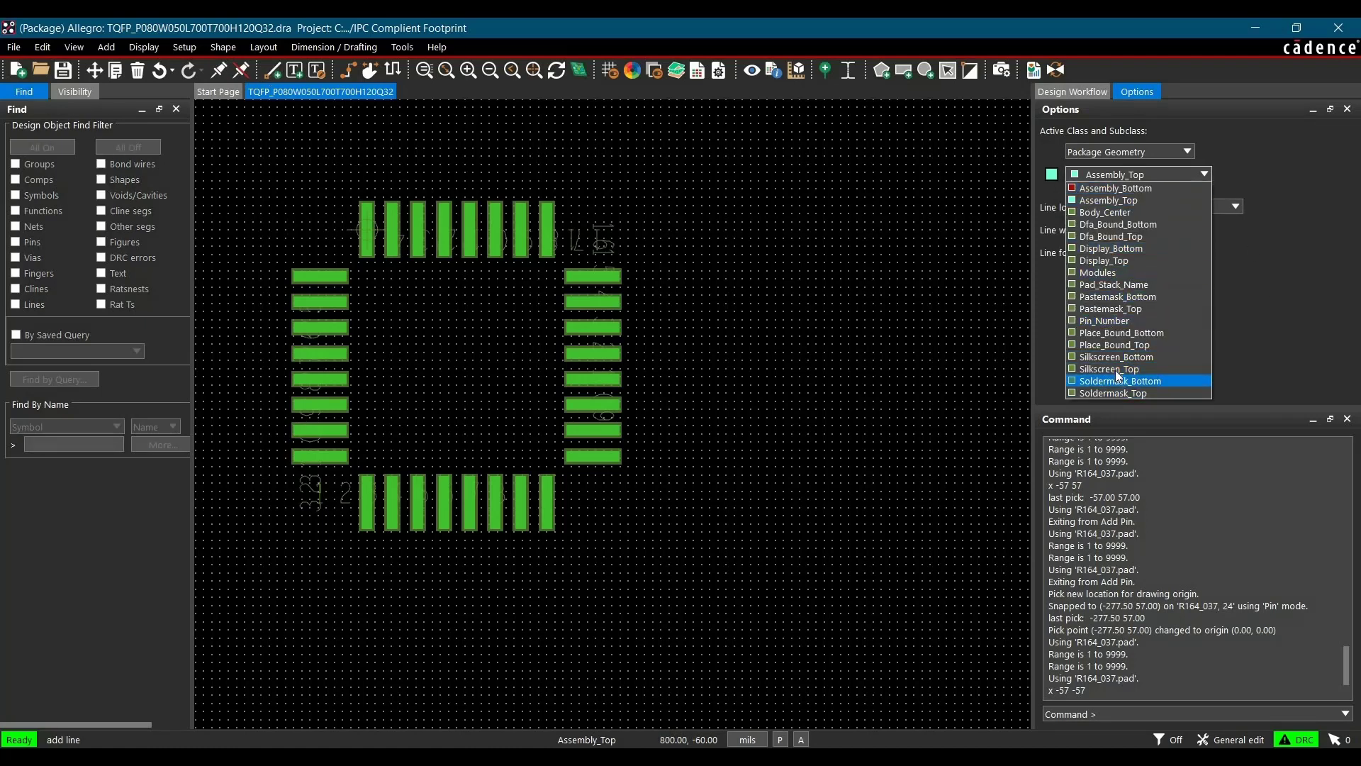
left_click(1114, 368)
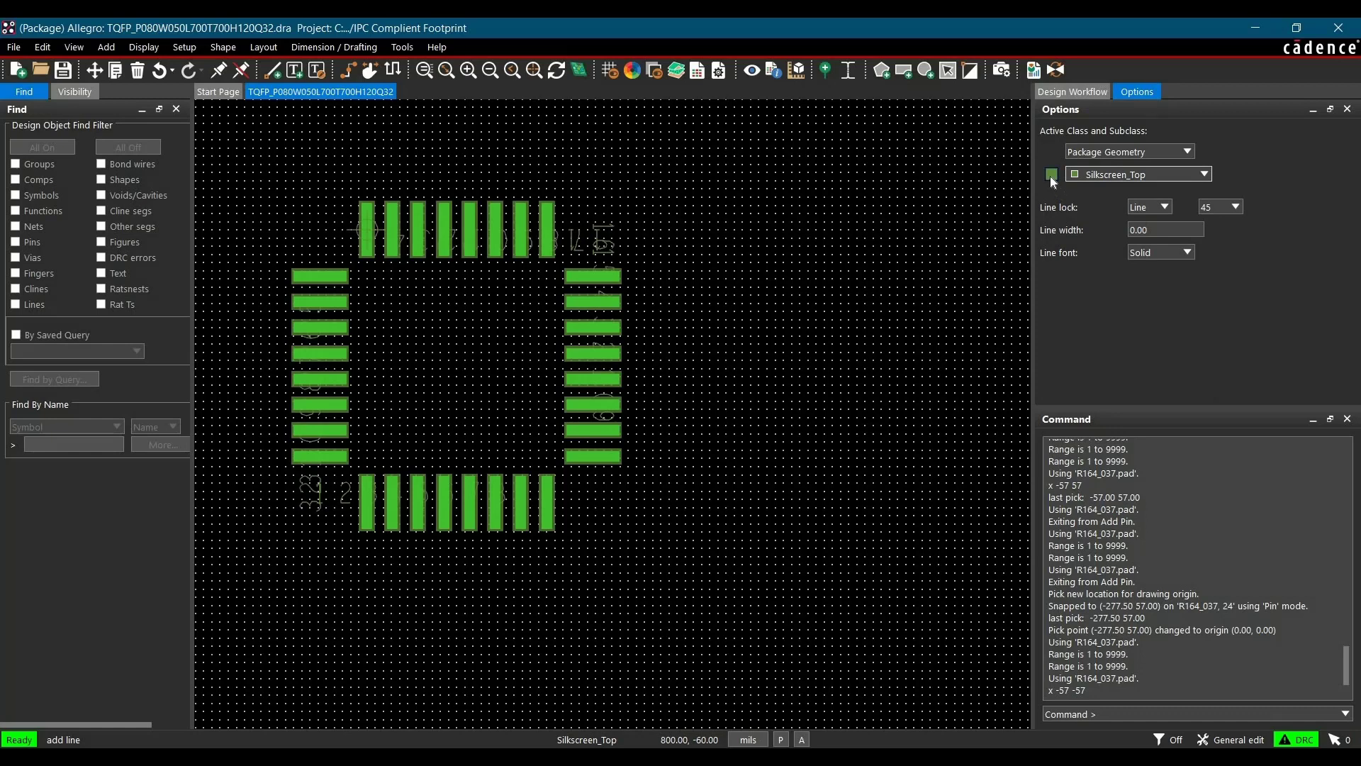
left_click(1052, 174)
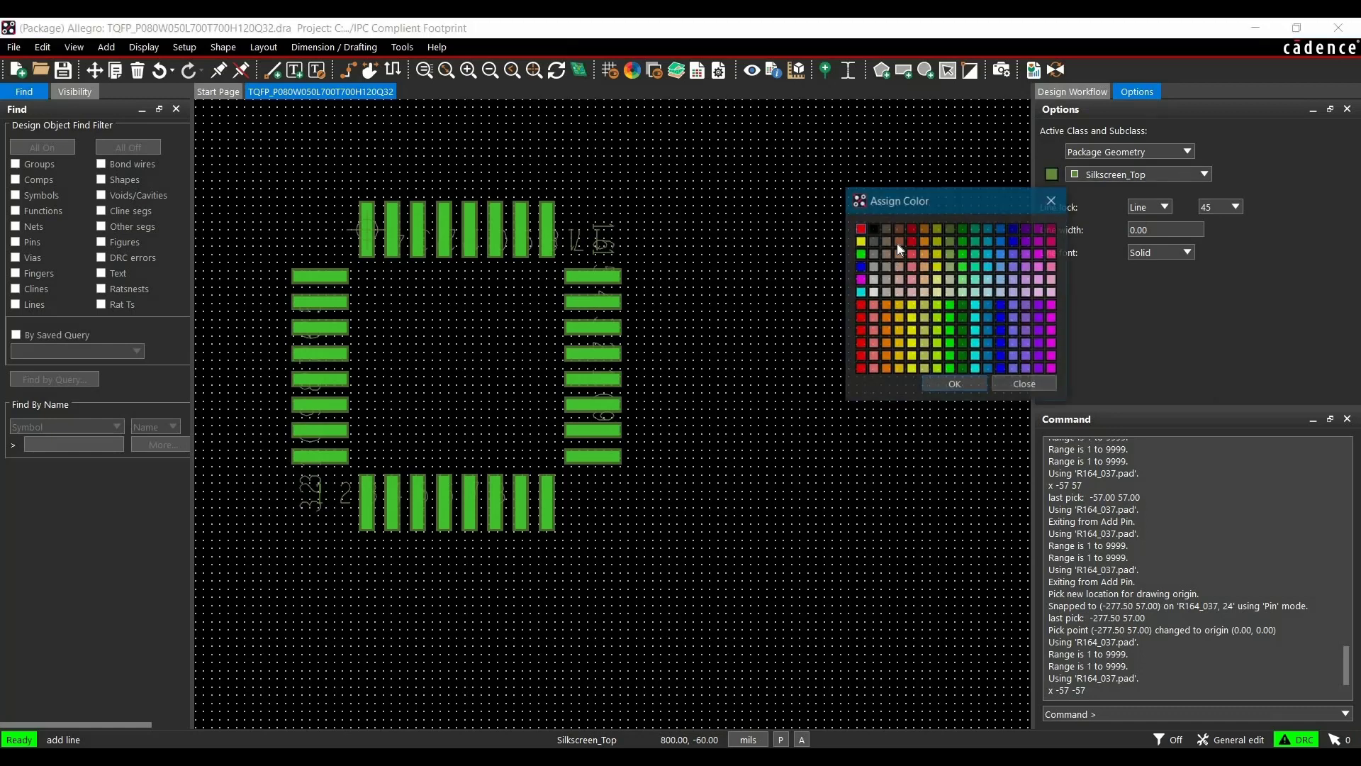
double_click(860, 241)
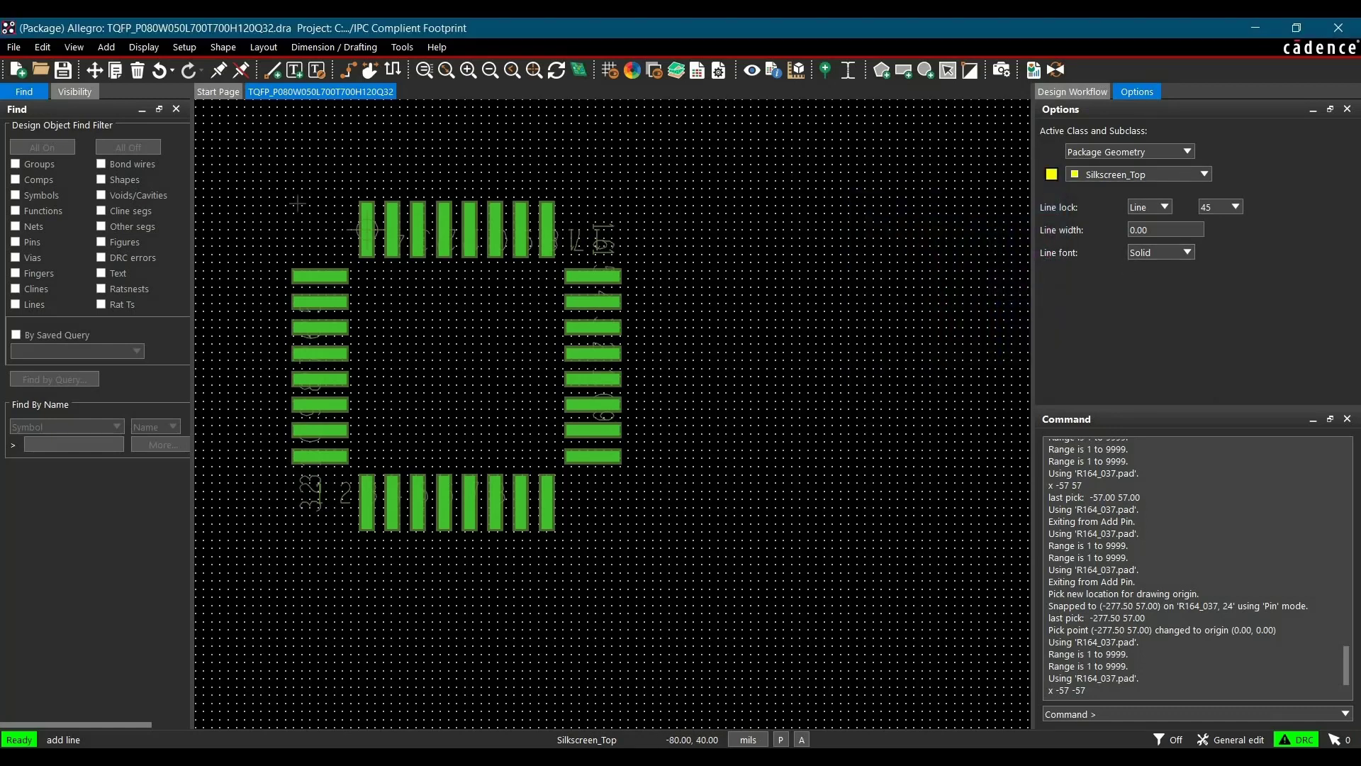
Draw an 8-mil-wide silkscreen rectangle enclosing all pads, from -110,50 to 330,-380
scroll(285, 288, "up", 2)
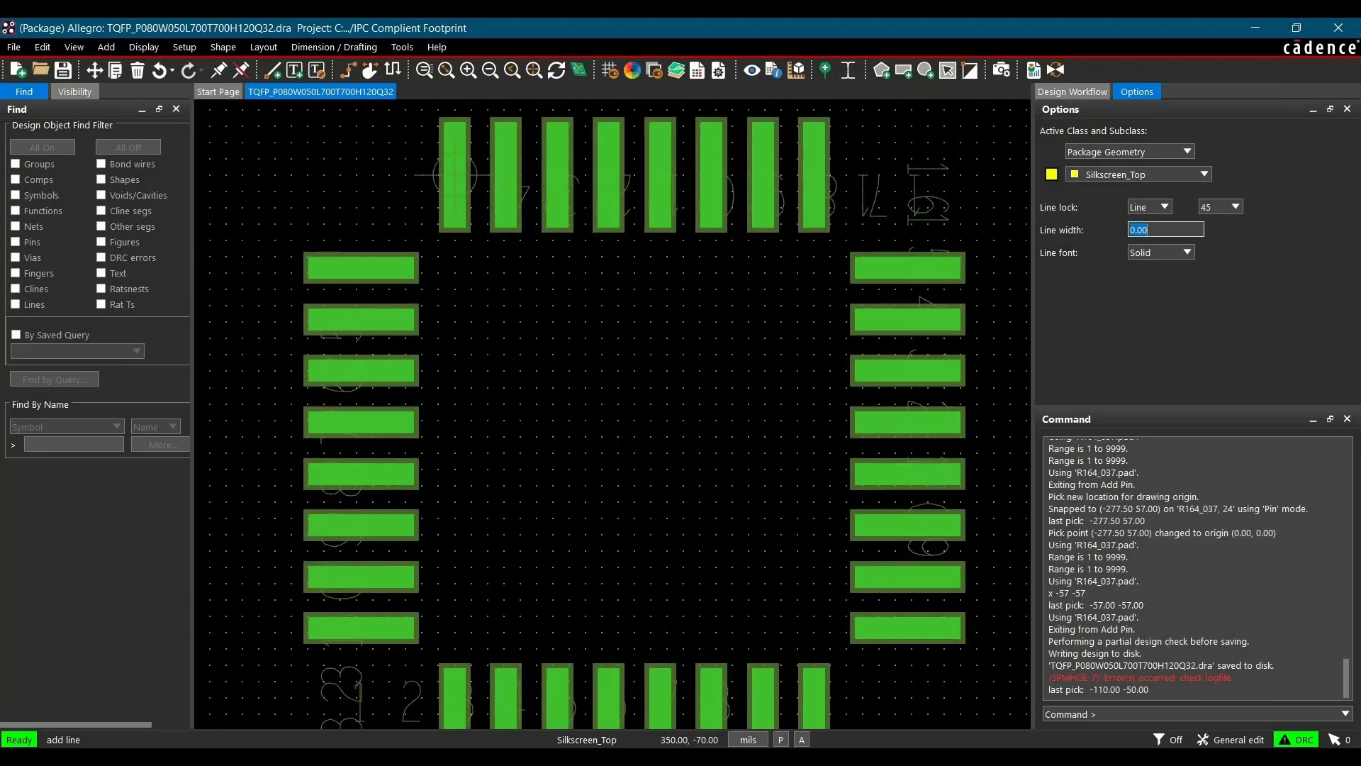
type("8")
left_click(275, 256)
scroll(275, 256, "down", 2)
left_click(273, 584)
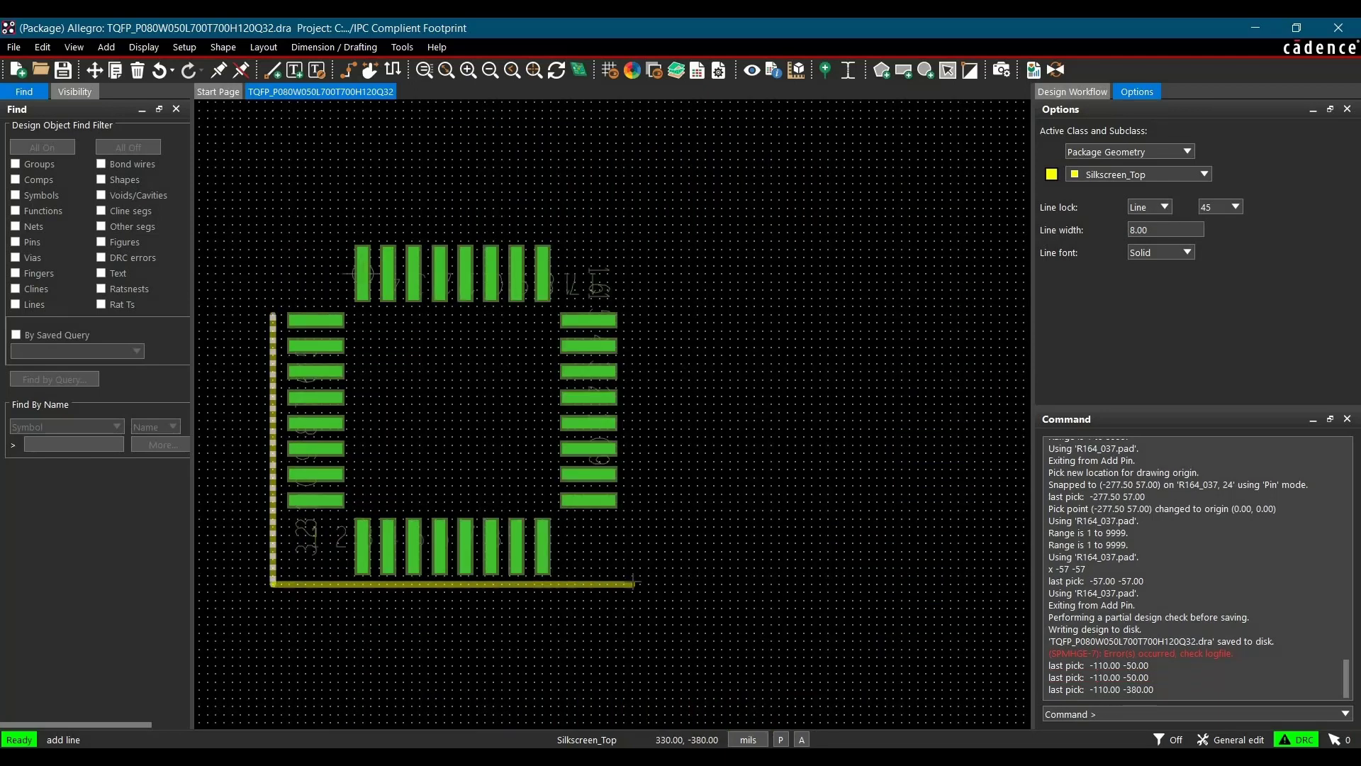
left_click(633, 584)
left_click(633, 231)
left_click(273, 231)
double_click(272, 313)
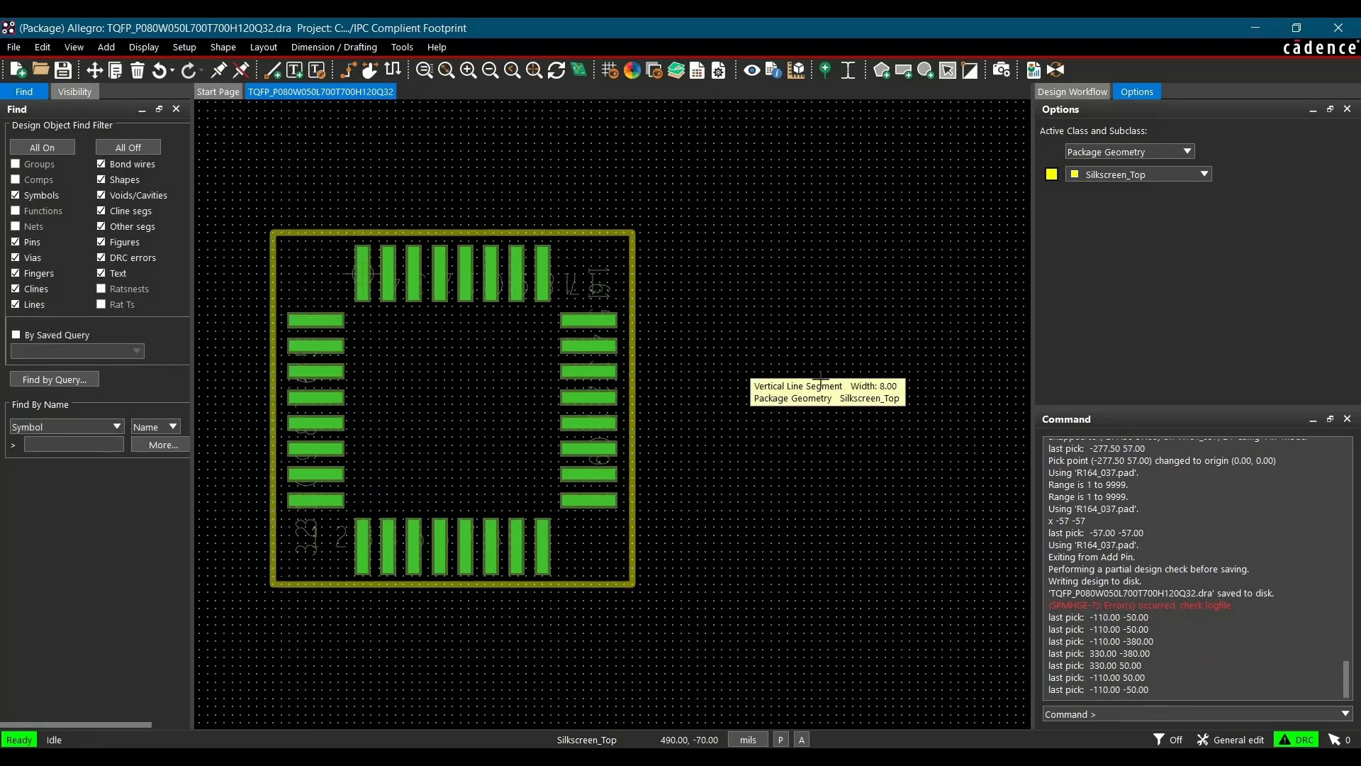
Place a solid 20-mil-radius circle on Silkscreen_Top near the first pad of the top row
scroll(436, 496, "down", 2)
scroll(407, 479, "up", 2)
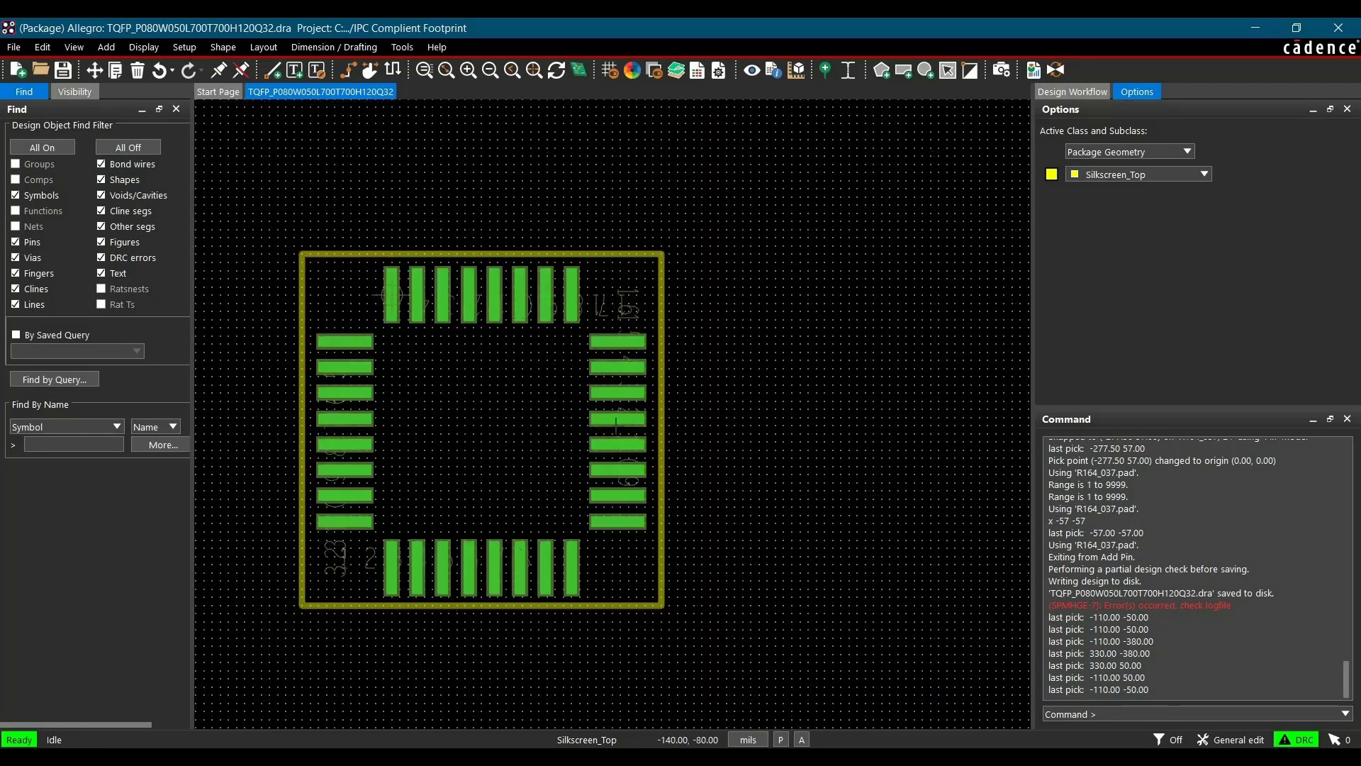
left_click(219, 48)
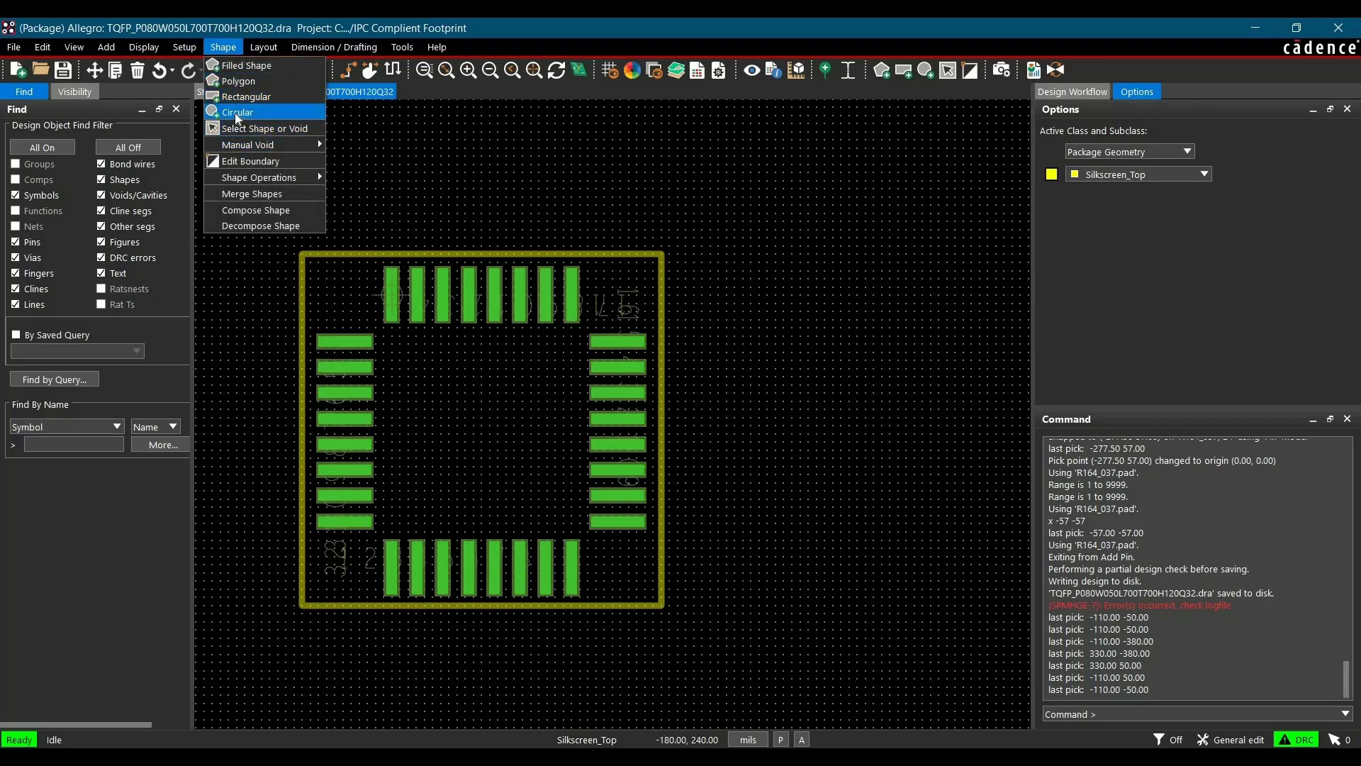
left_click(925, 69)
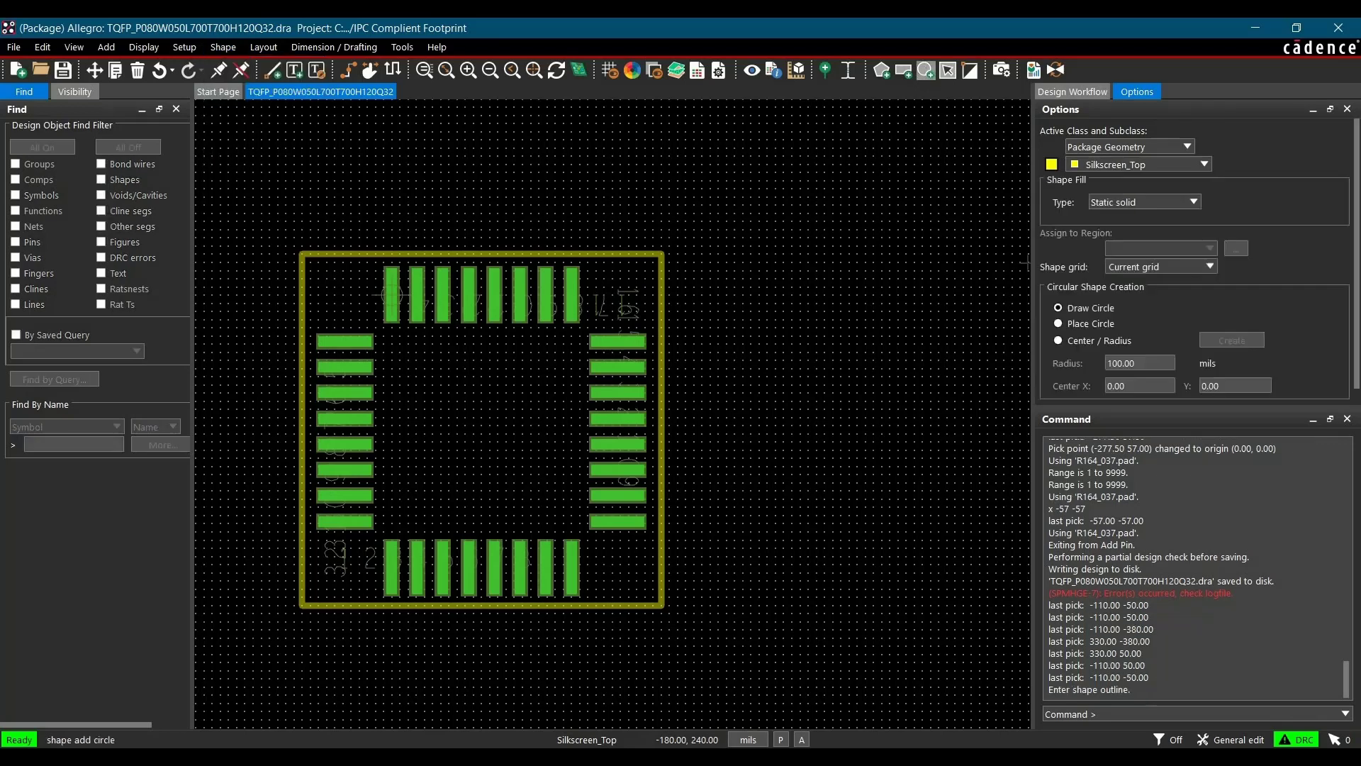
left_click(1070, 325)
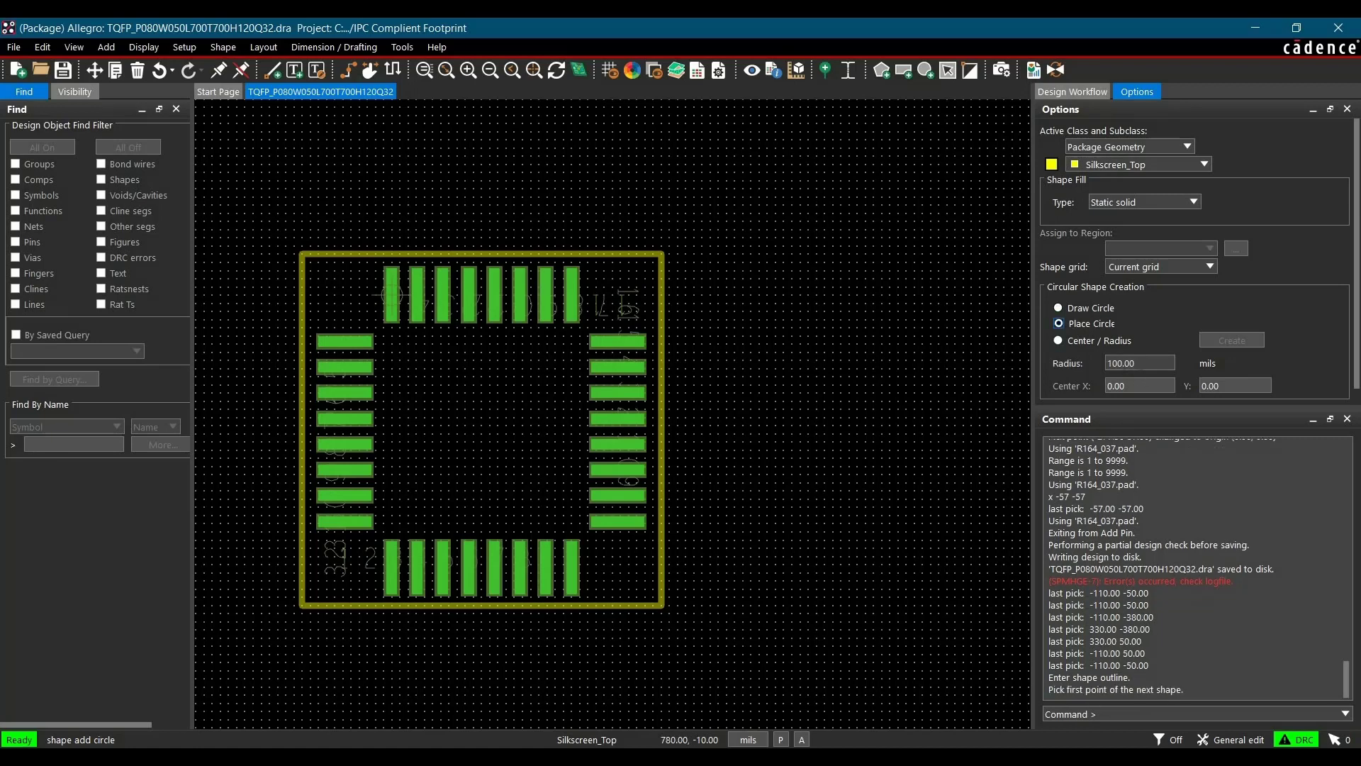
key("Tab")
type("20")
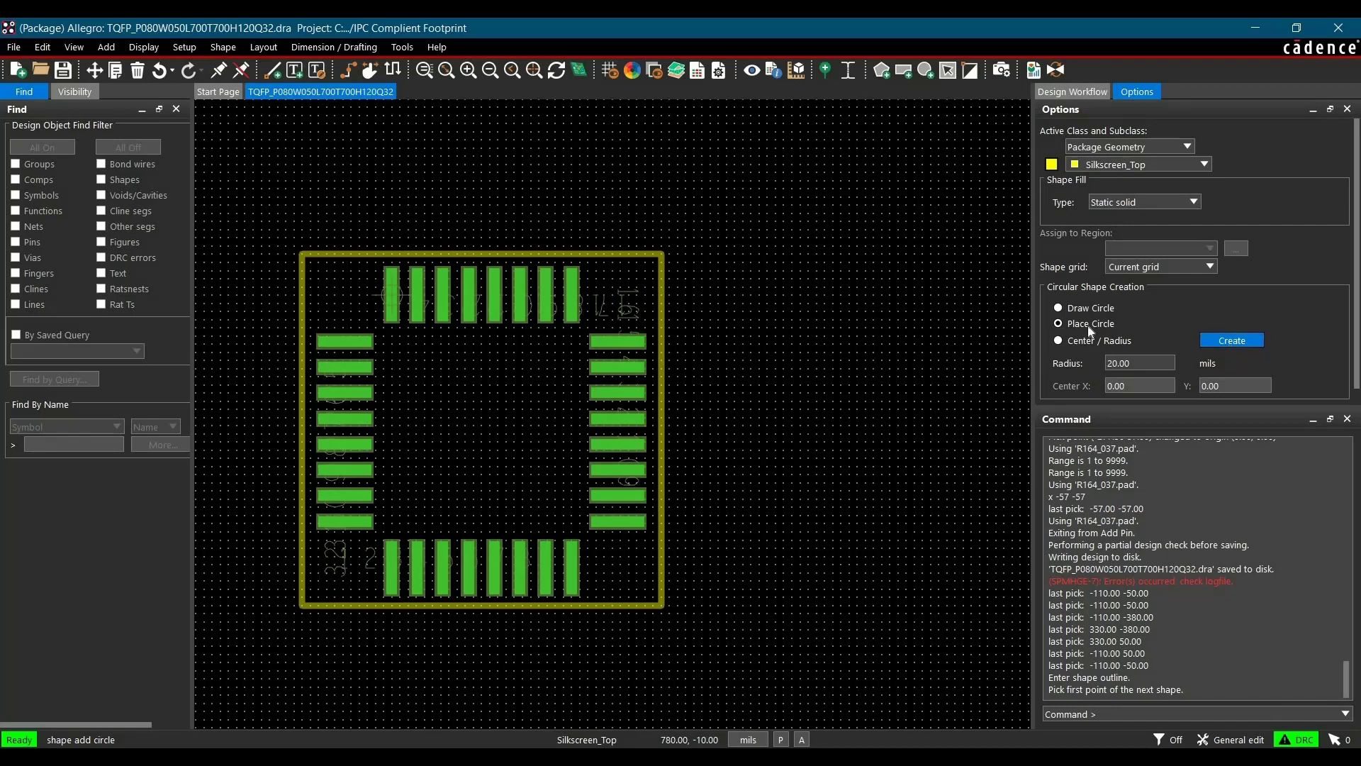
left_click(1229, 343)
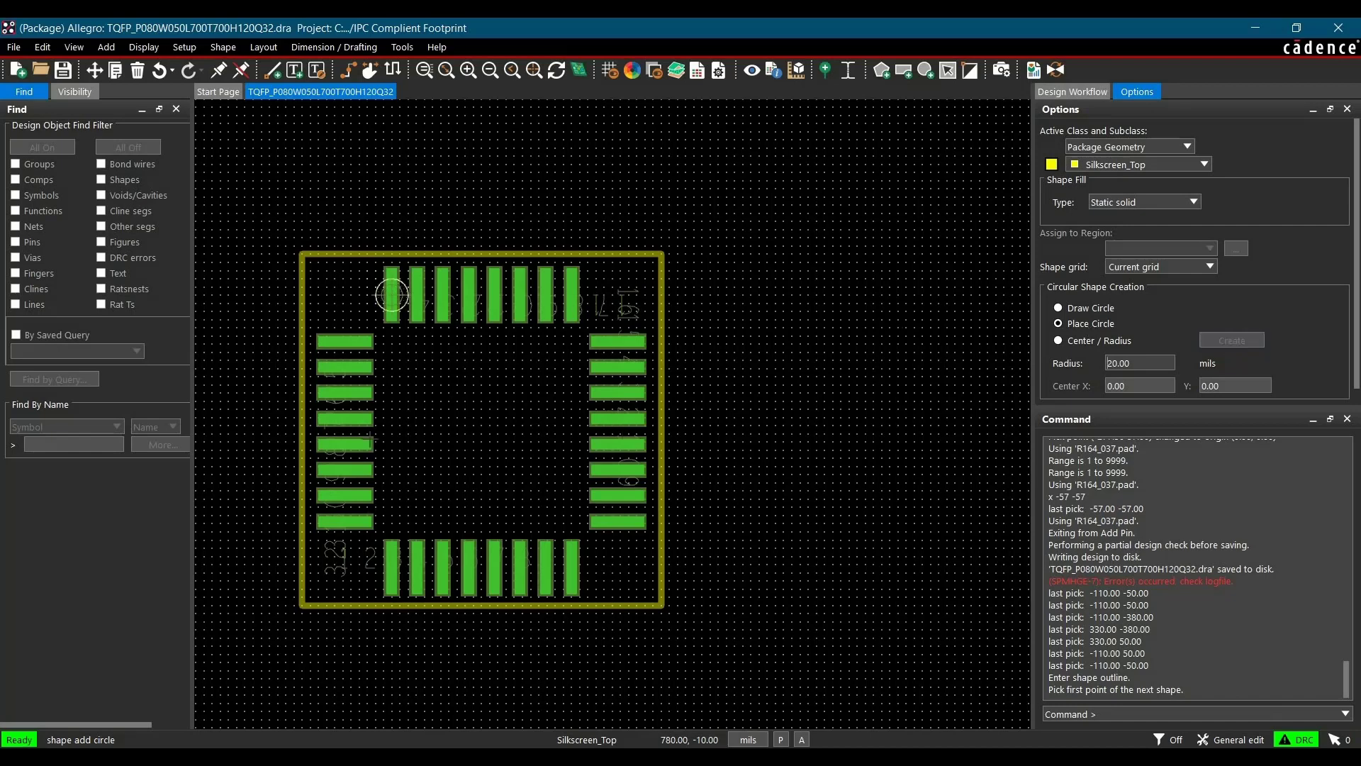
right_click(389, 309)
left_click(394, 306)
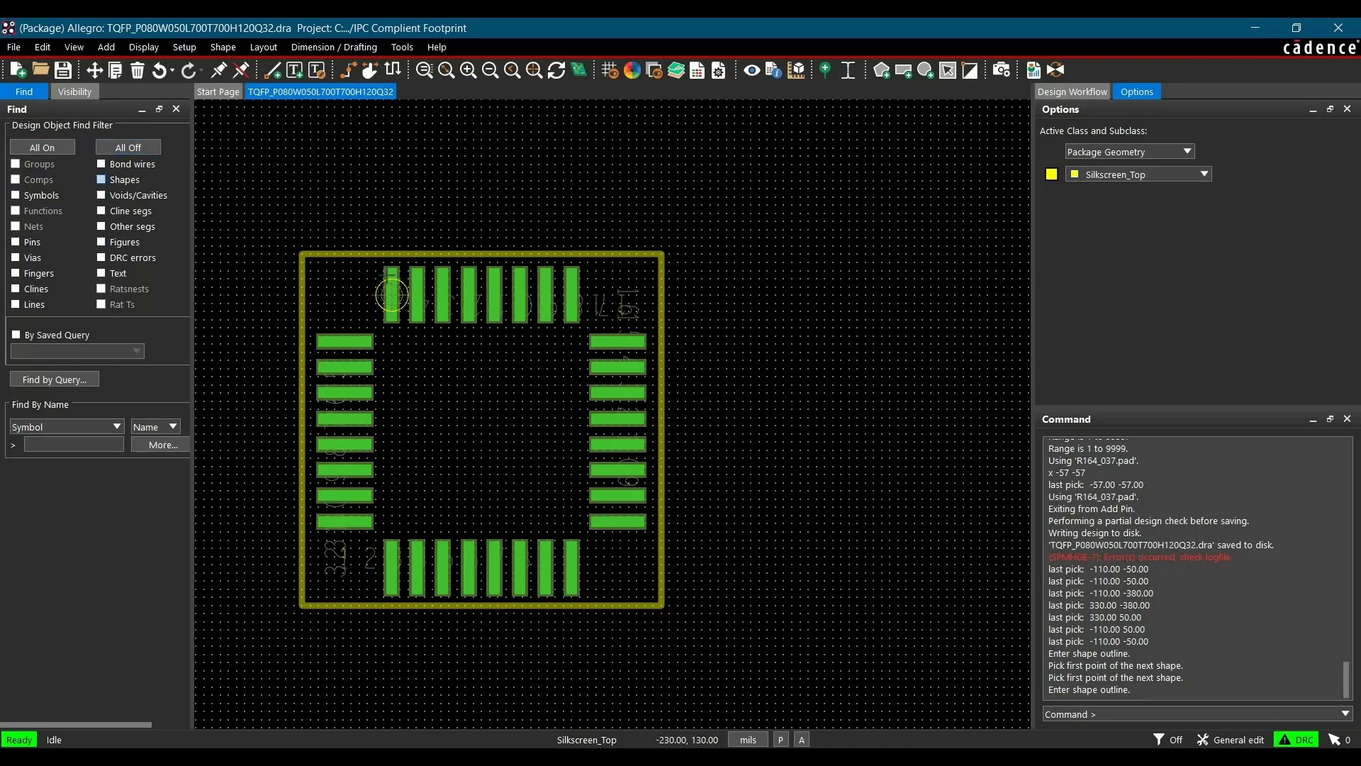
Move the circle marker down next to pin 1 at the lower-left corner of the footprint
left_click(132, 182)
left_click_drag(377, 288, 322, 554)
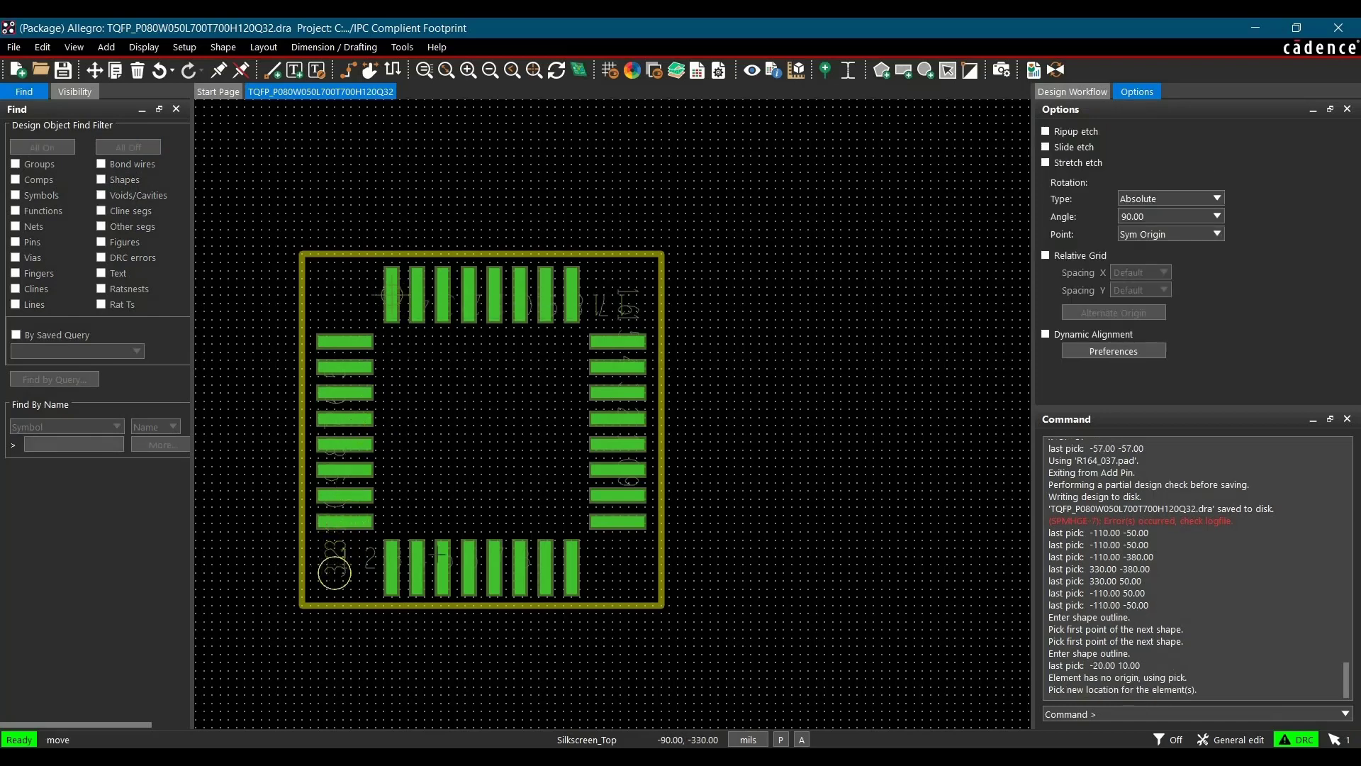
left_click(334, 573)
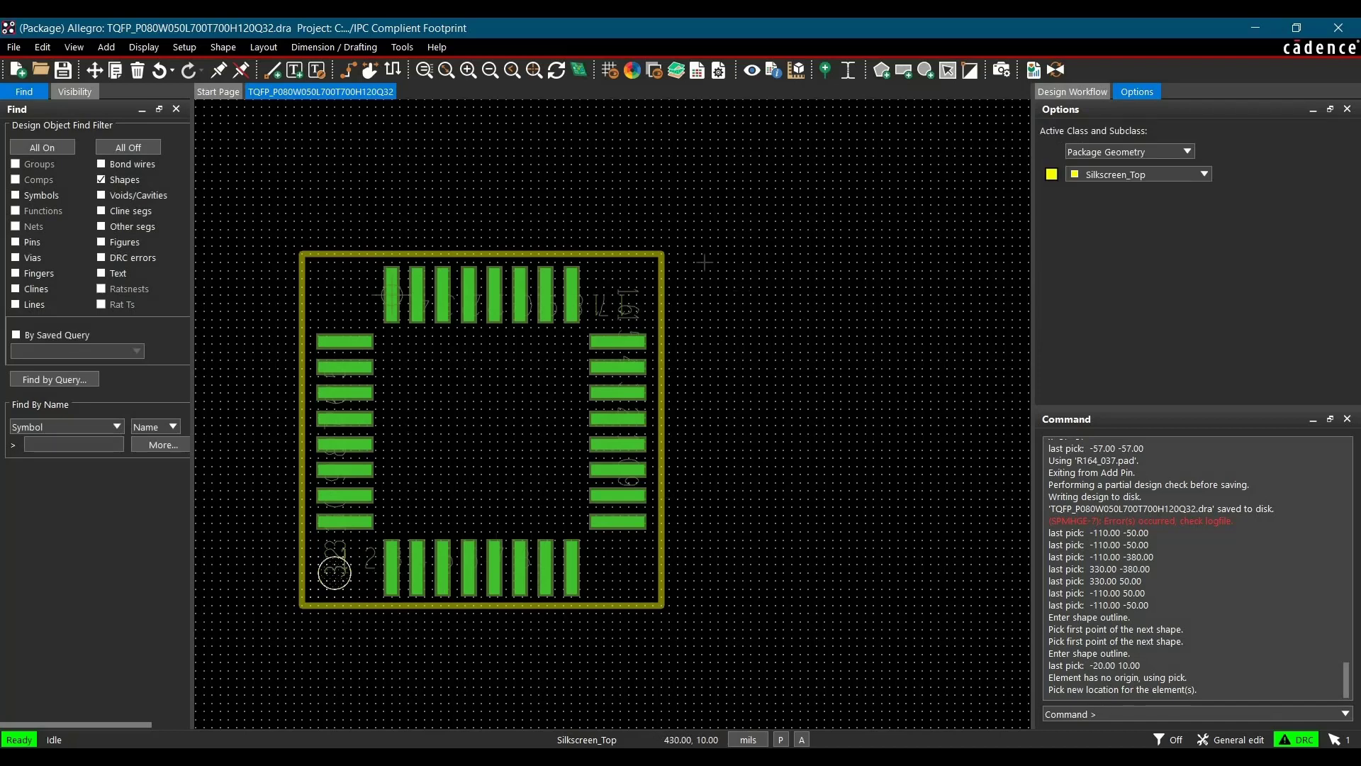
Copy the silkscreen outline rectangle in place and change the copy's layer to Assembly_Top
left_click(727, 221)
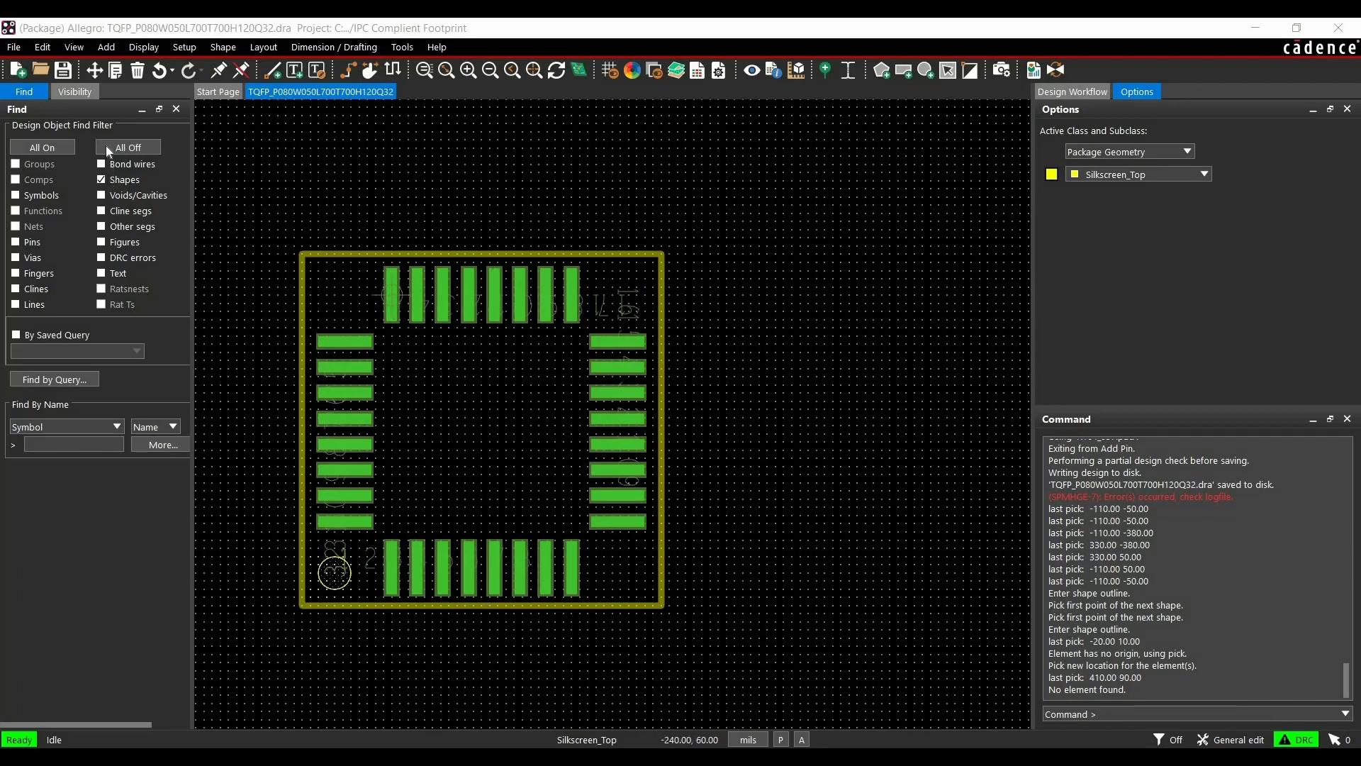
left_click(28, 145)
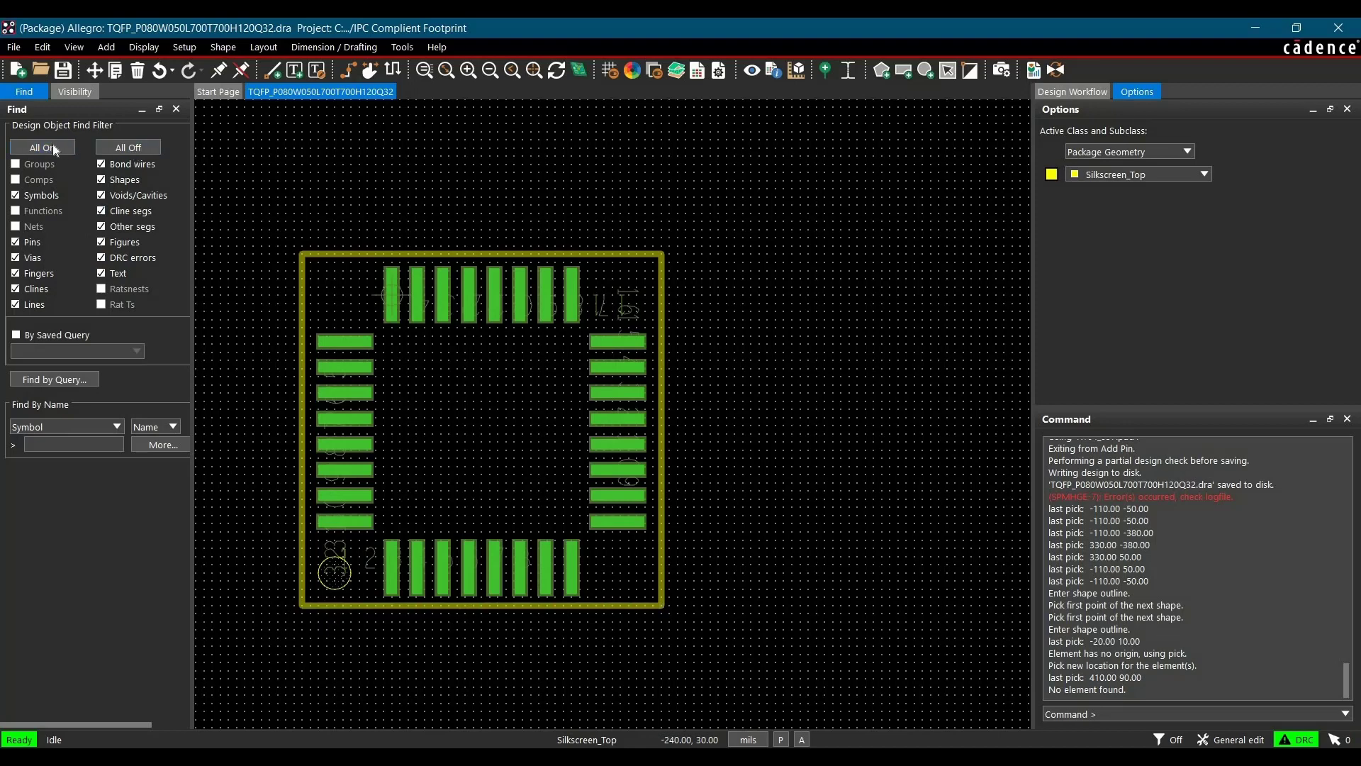
left_click(114, 147)
left_click(15, 304)
left_click(296, 604)
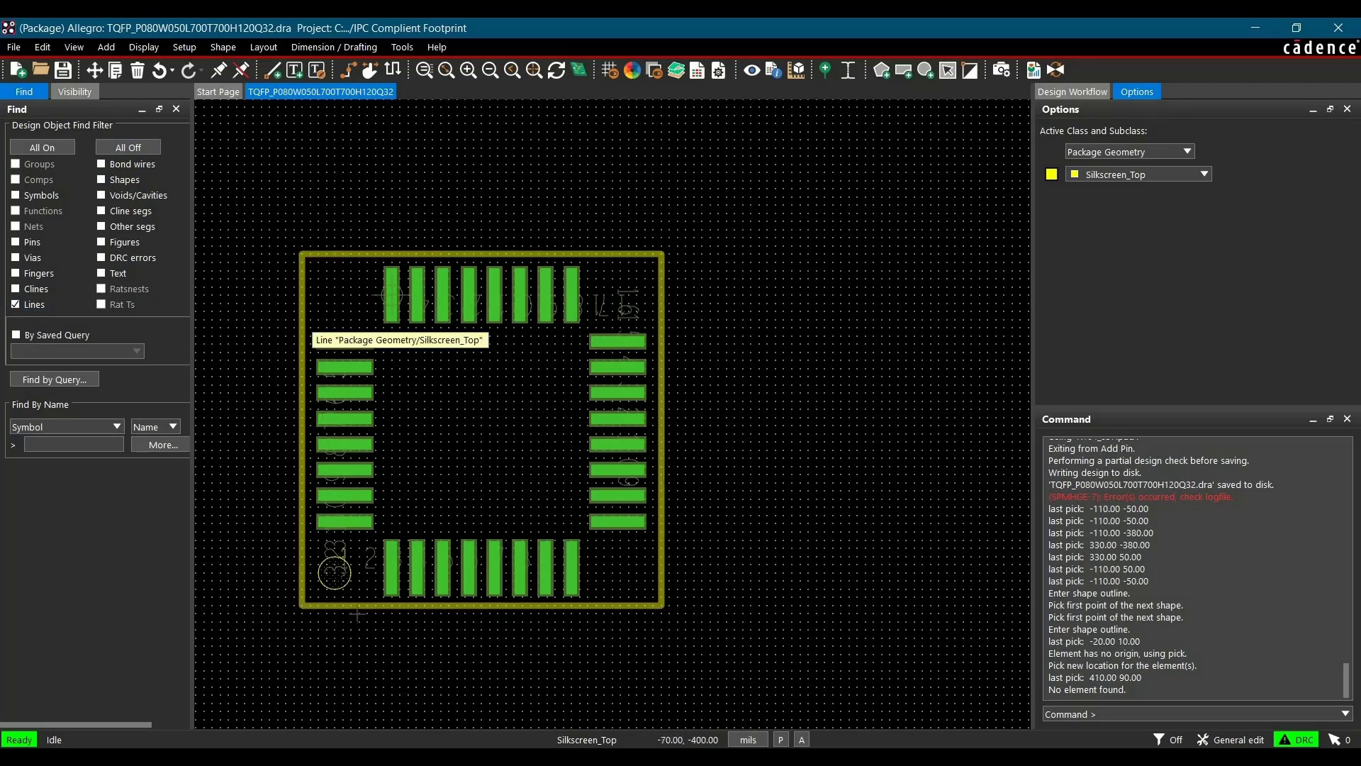
left_click(359, 606)
right_click(361, 607)
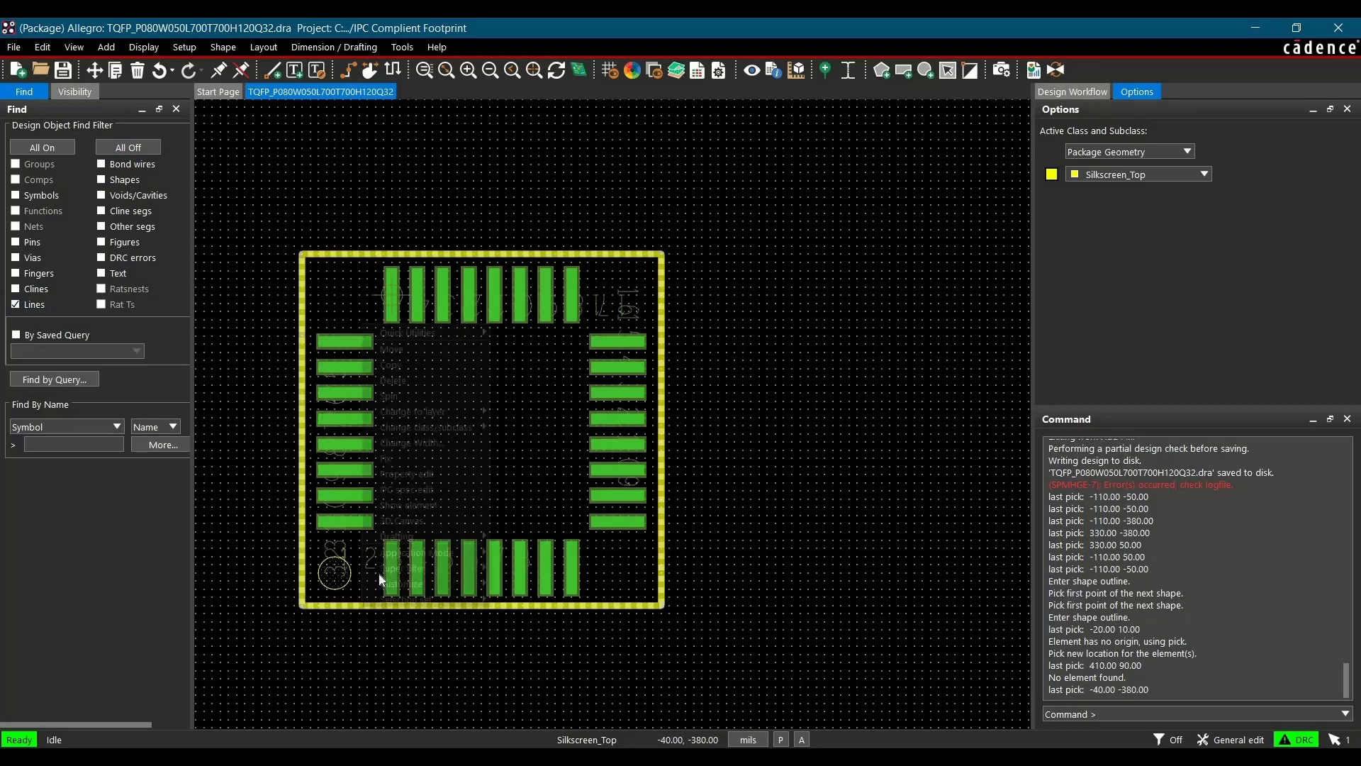
left_click(414, 368)
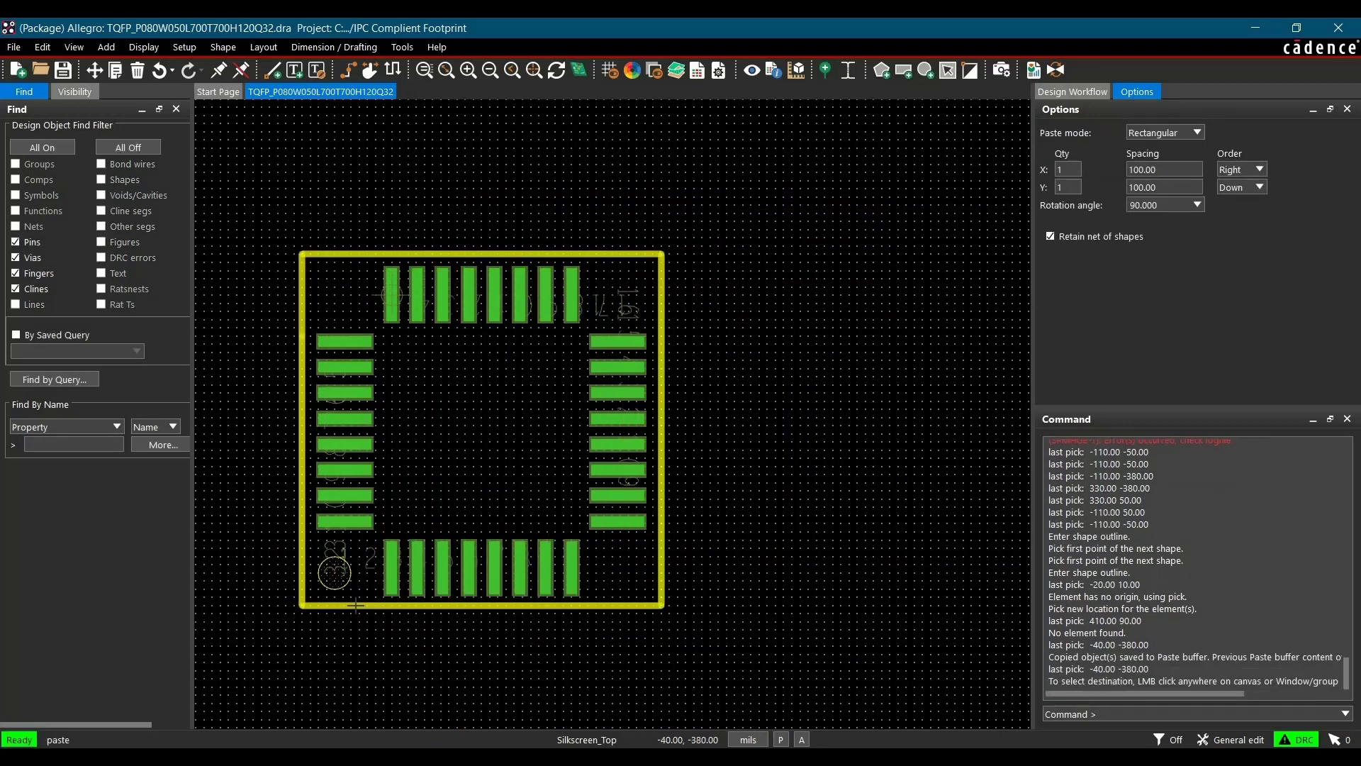
right_click(473, 664)
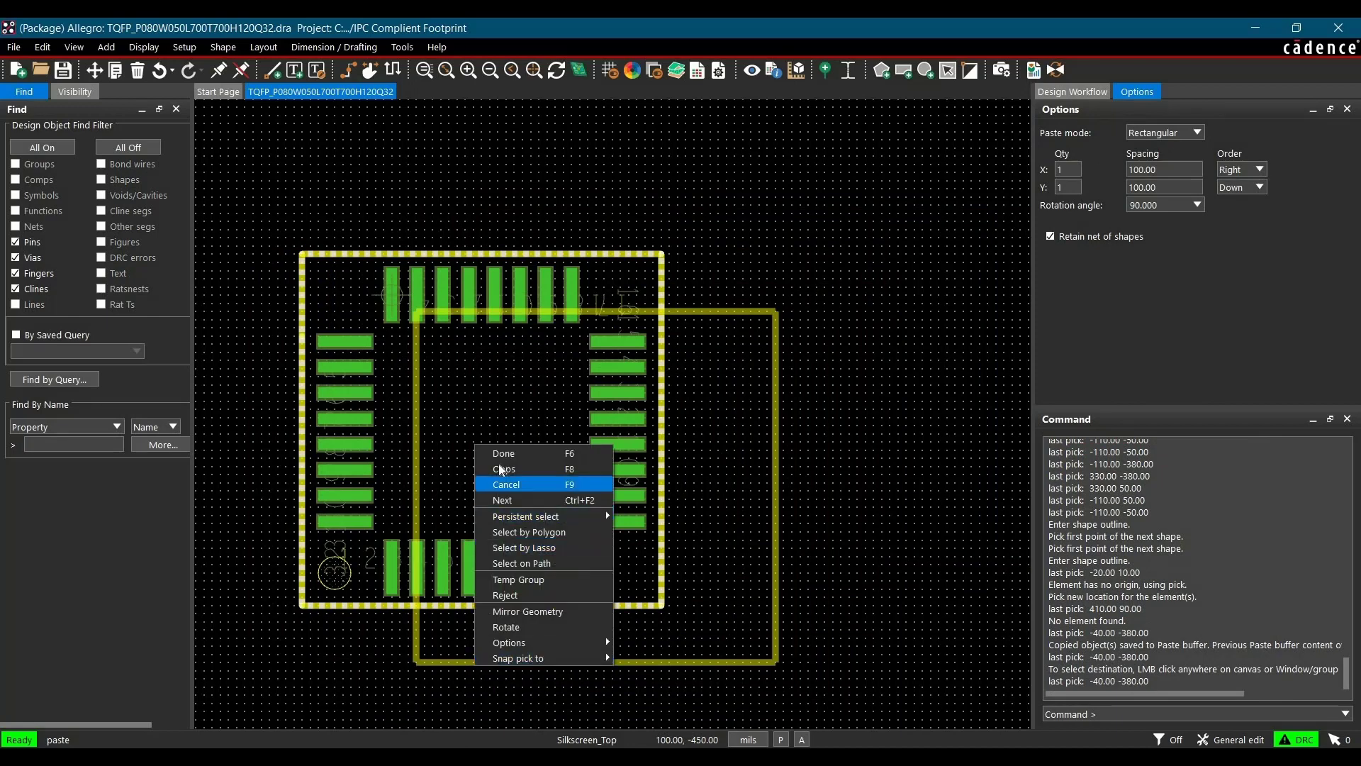
left_click(503, 453)
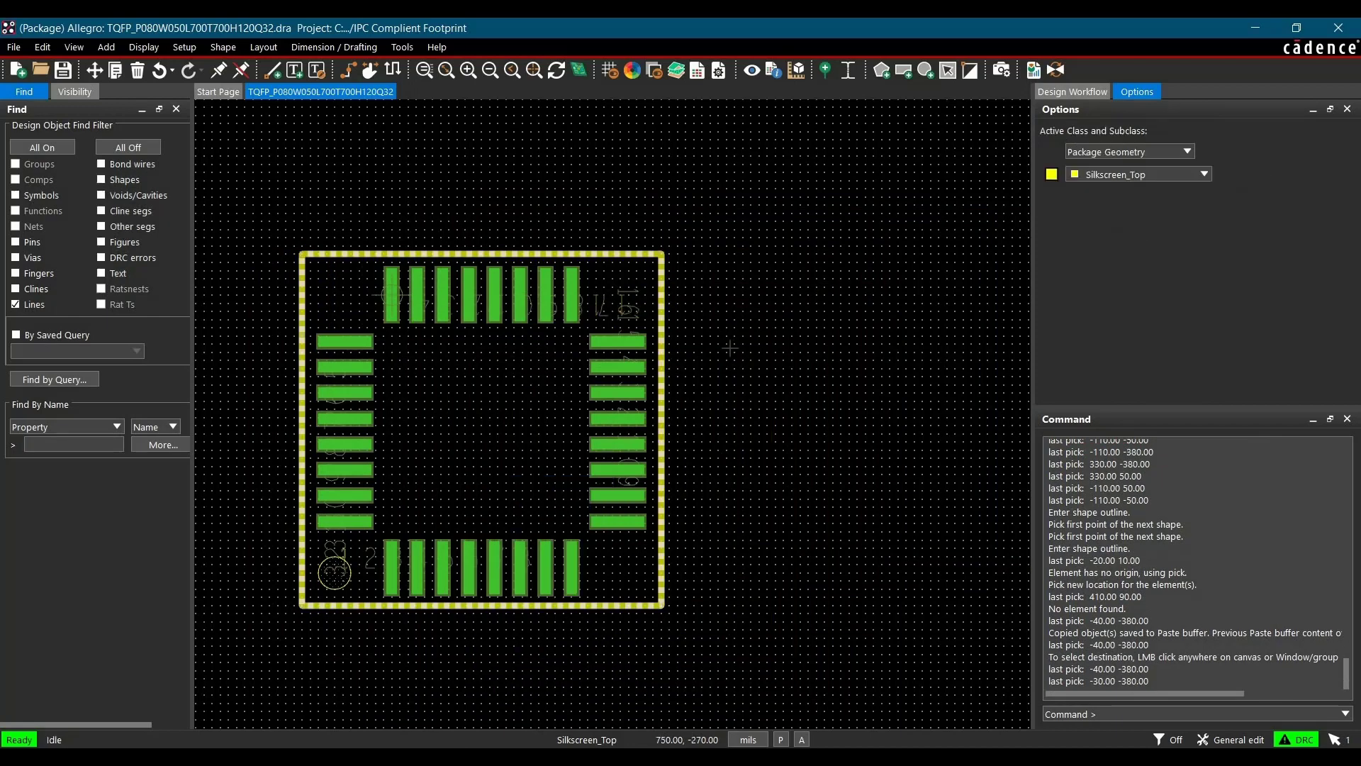
right_click(665, 362)
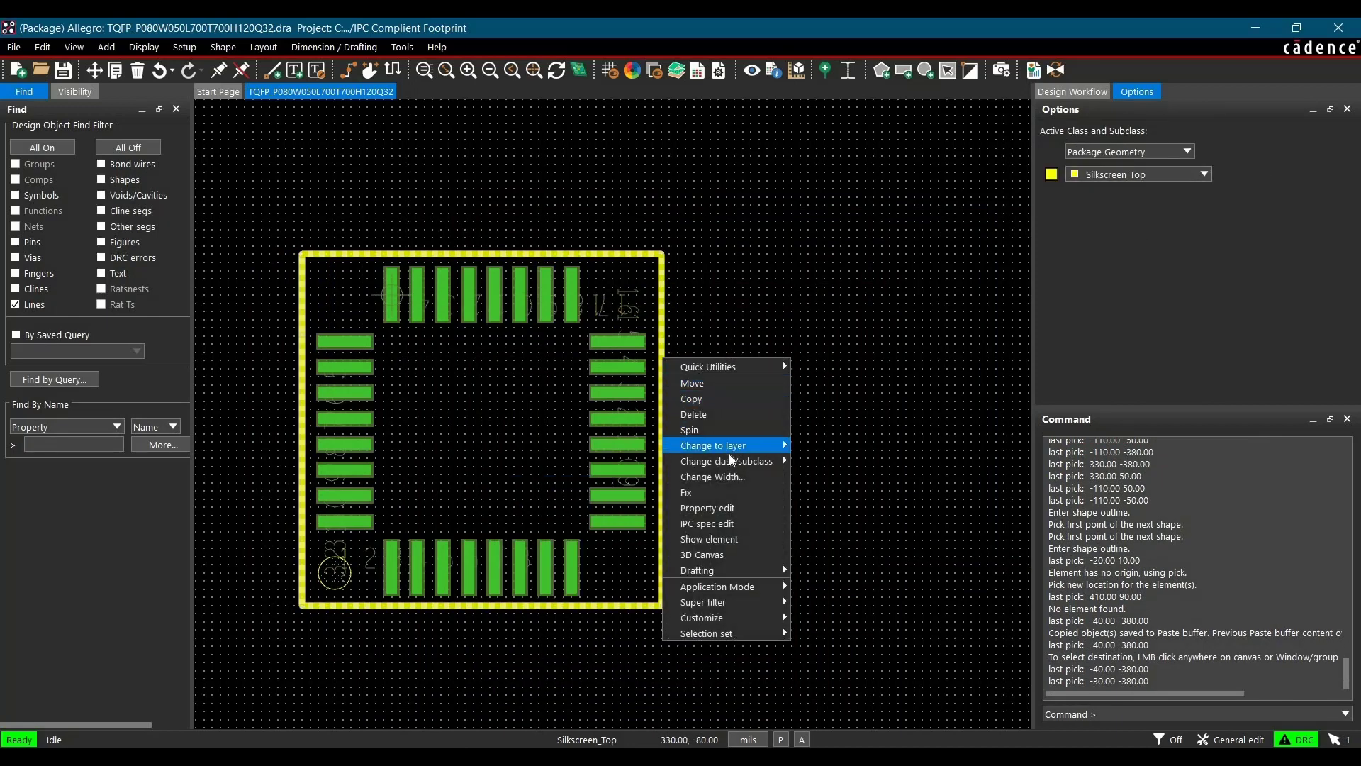
mouse_move(733, 461)
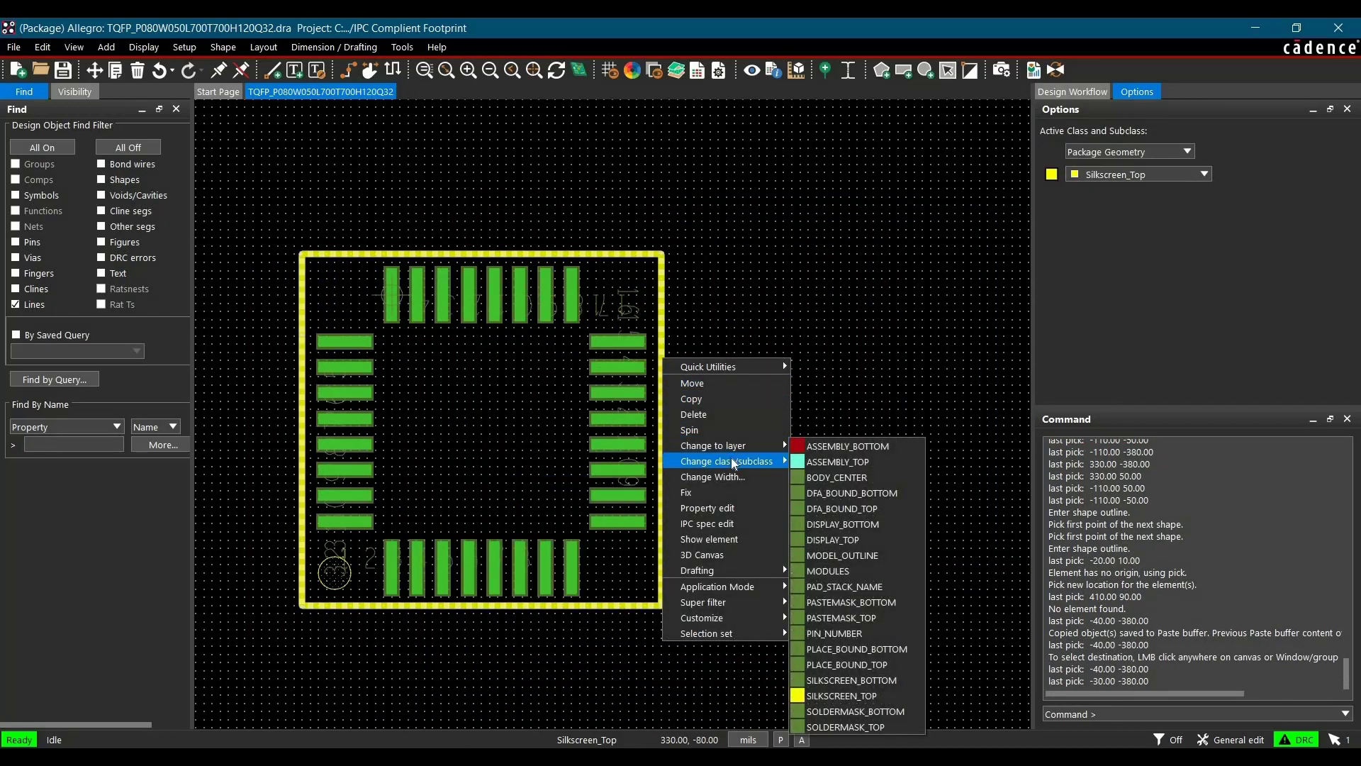
left_click(843, 461)
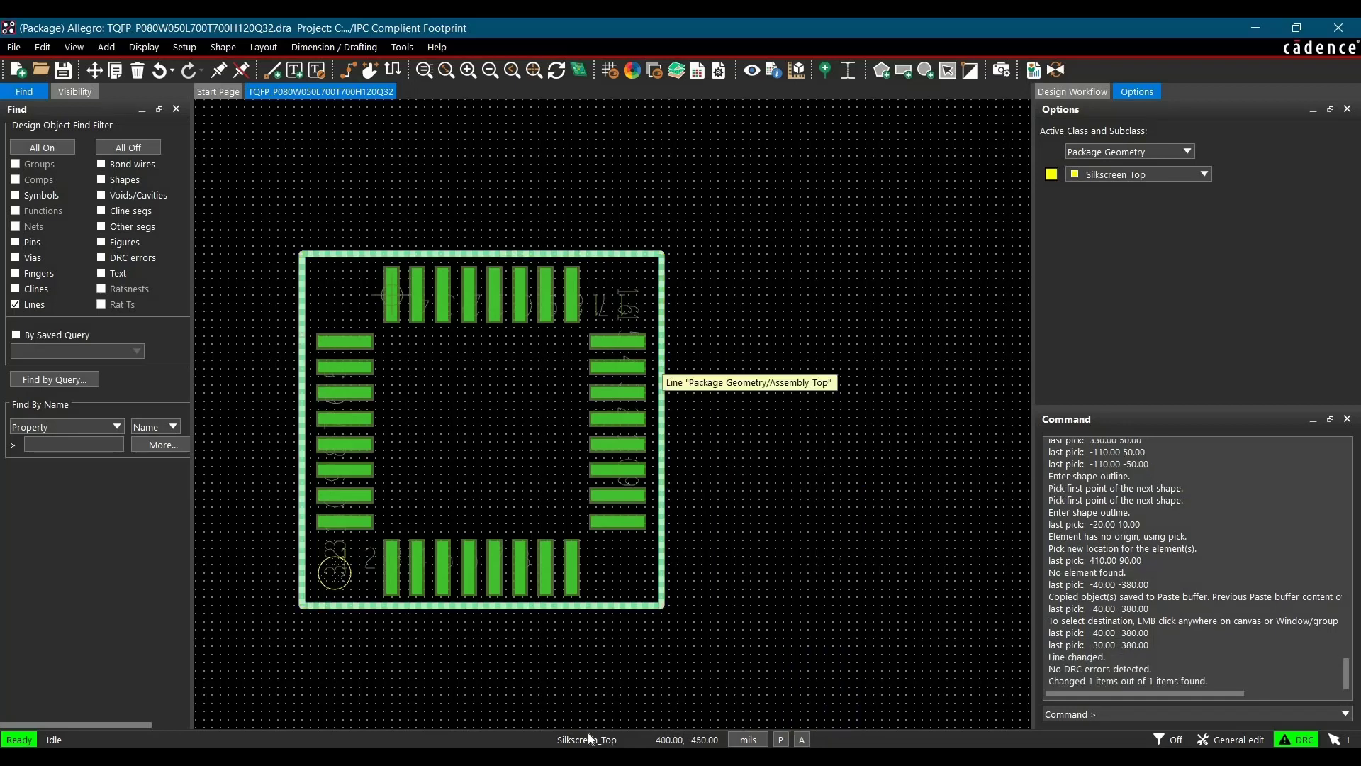
Copy the pin-1 marker circle in place and change the copy's layer to Assembly_Top
right_click(450, 649)
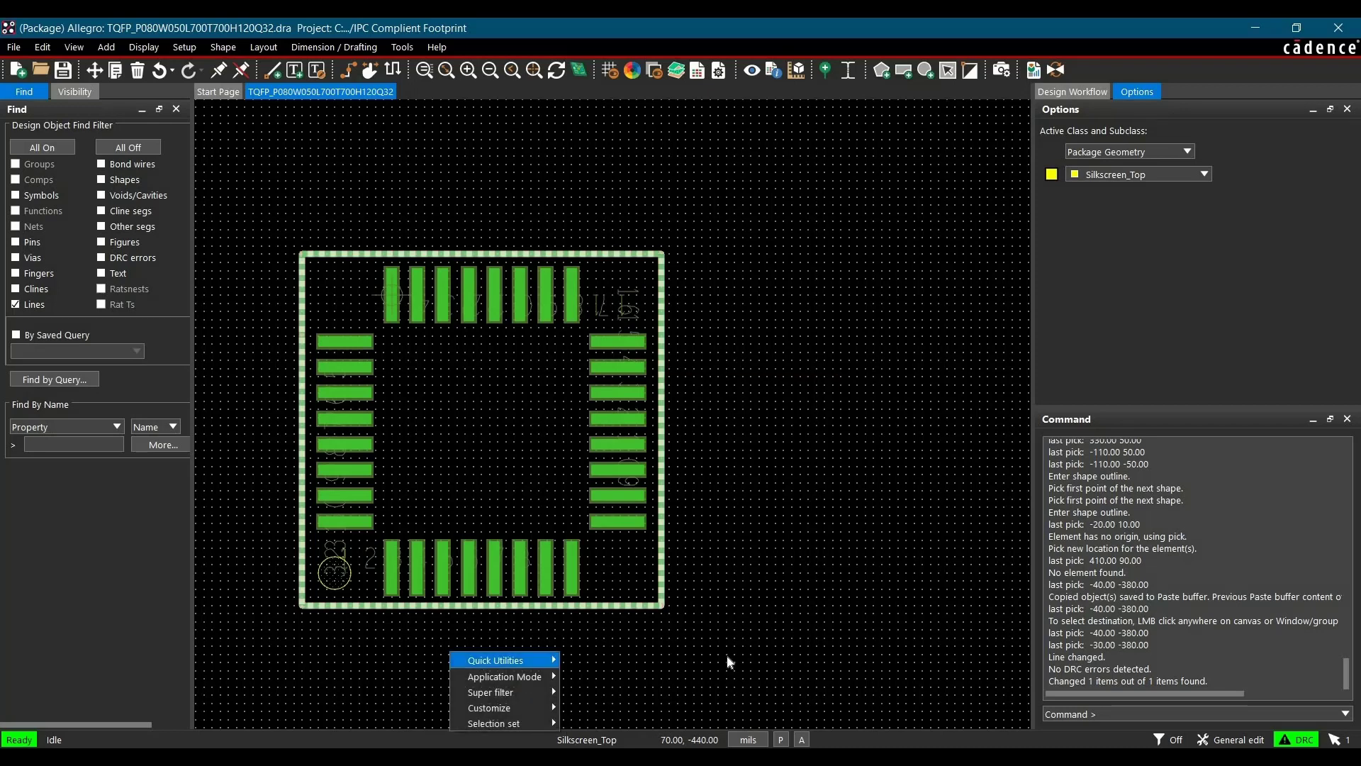
left_click(720, 606)
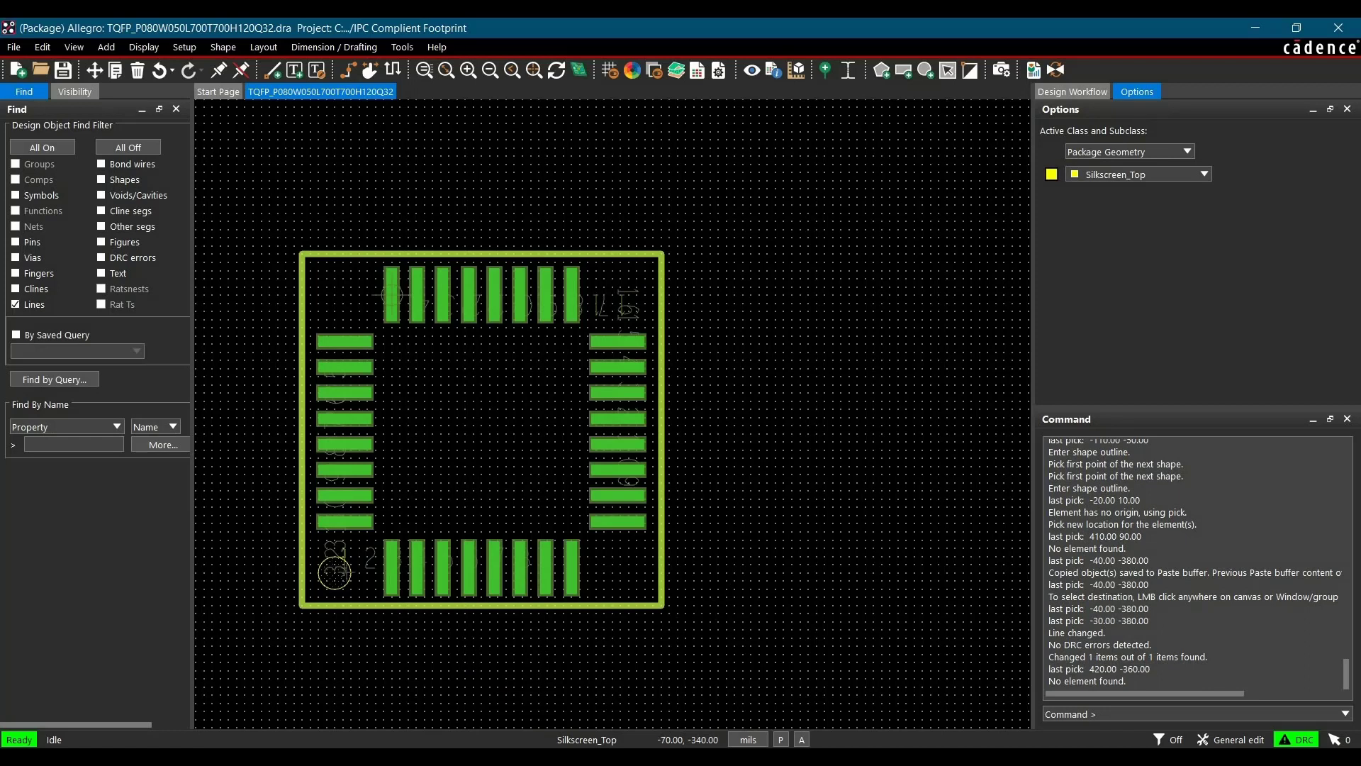
left_click(129, 147)
left_click(104, 179)
right_click(343, 583)
left_click(376, 330)
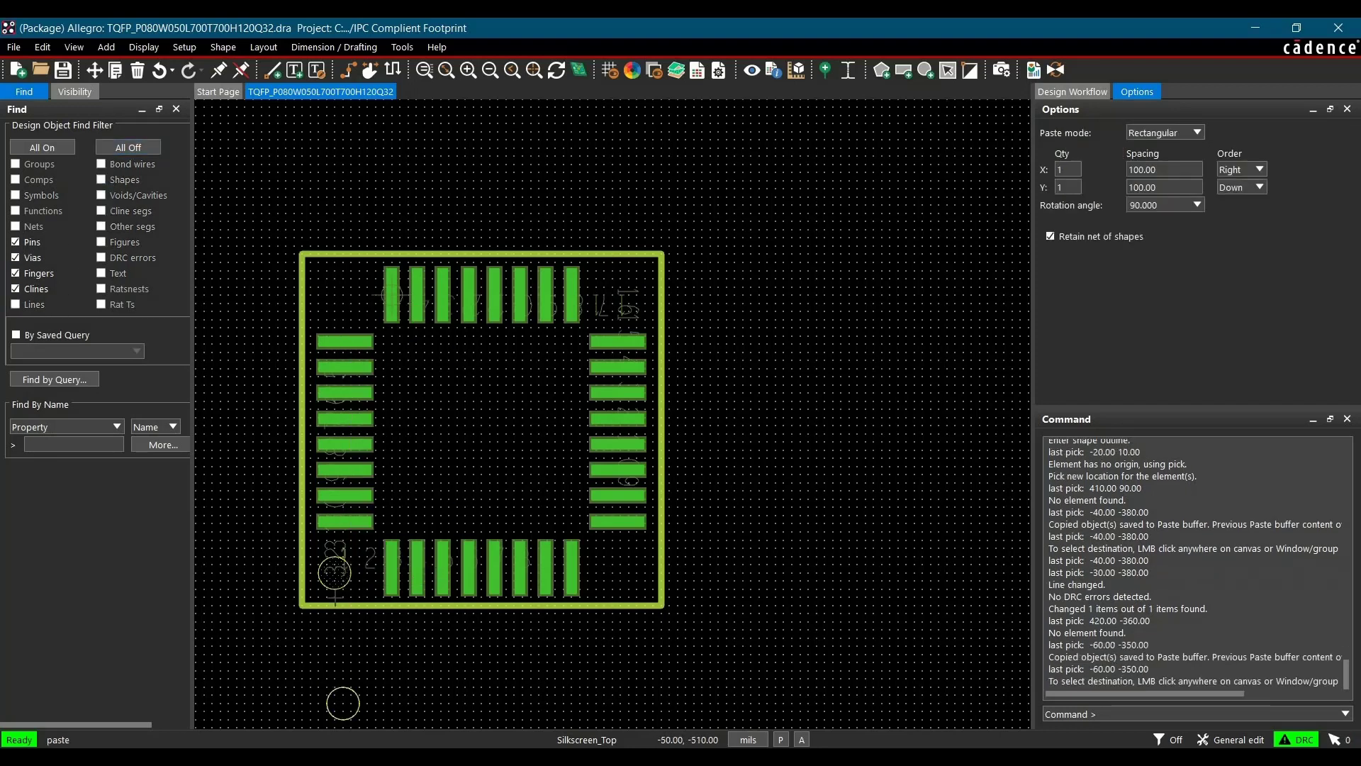
left_click(342, 580)
key("Escape")
right_click(341, 583)
mouse_move(391, 407)
left_click(497, 411)
right_click(439, 643)
left_click(643, 635)
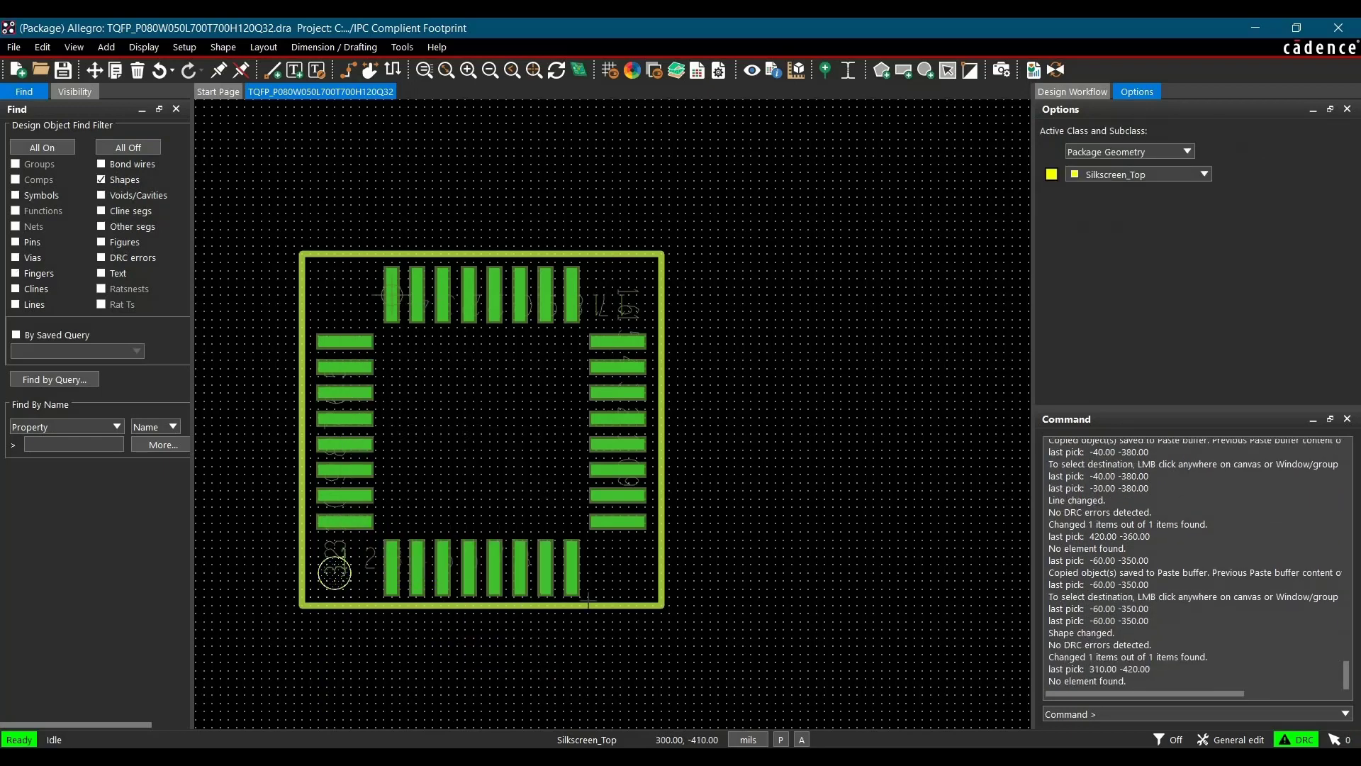
Make Package Geometry Assembly_Top the active subclass
left_click(597, 739)
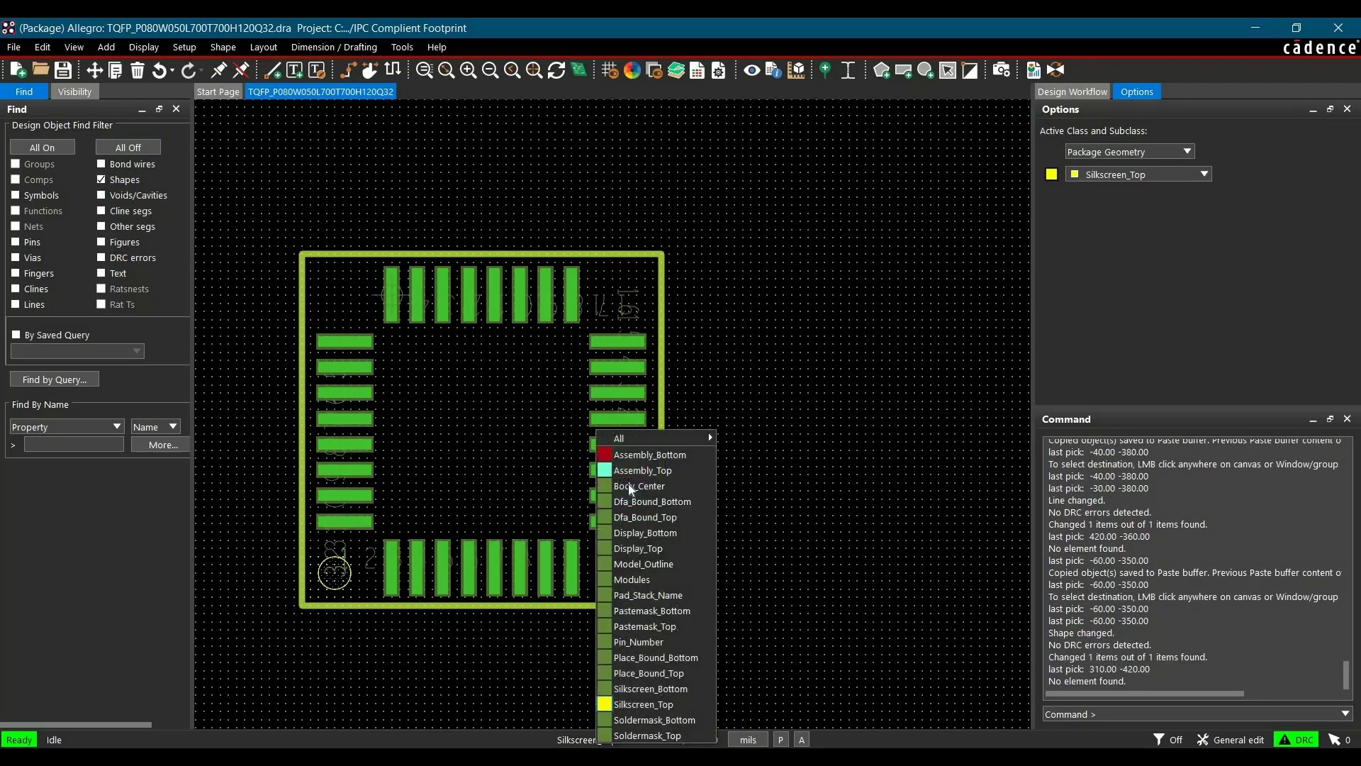
left_click(635, 470)
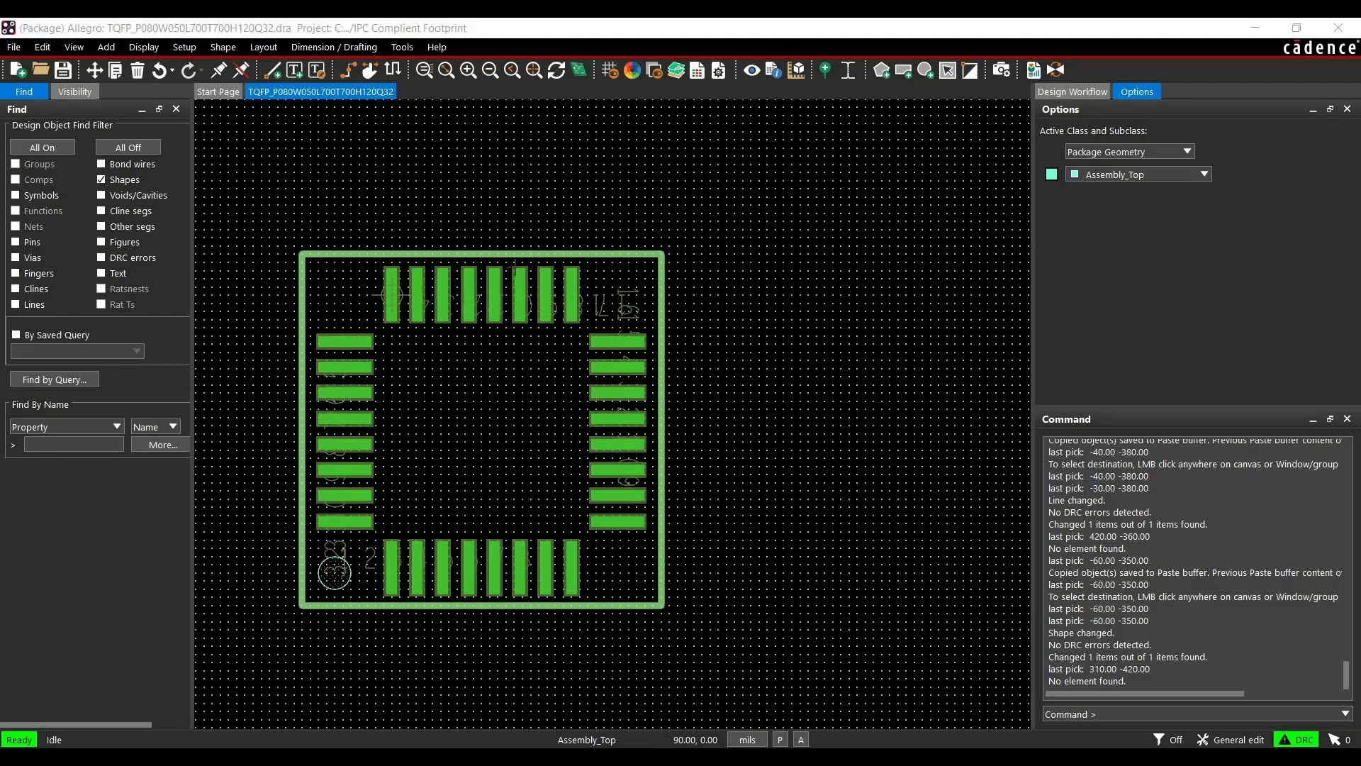
left_click(610, 69)
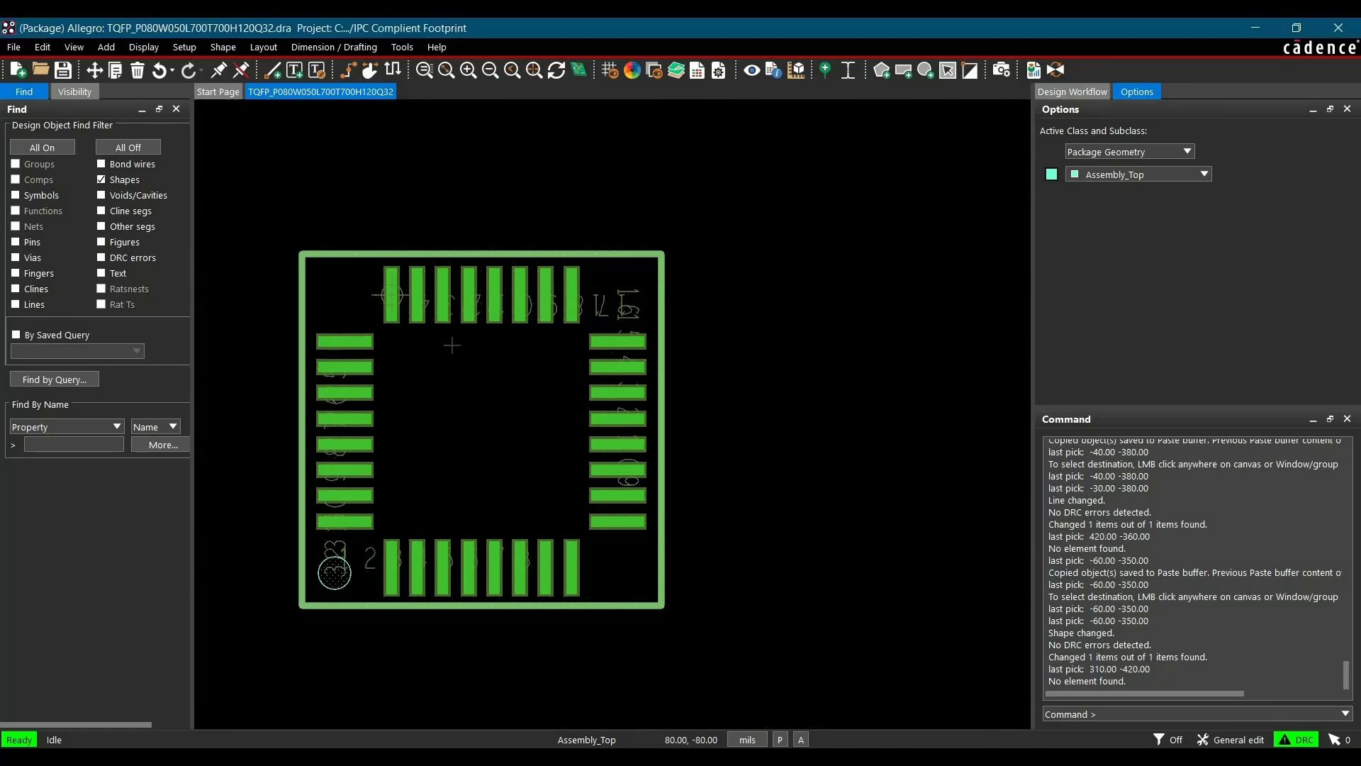
Draw a Place_Bound_Top package boundary rectangle from -110,50 to 330,-380 around the footprint
left_click(186, 47)
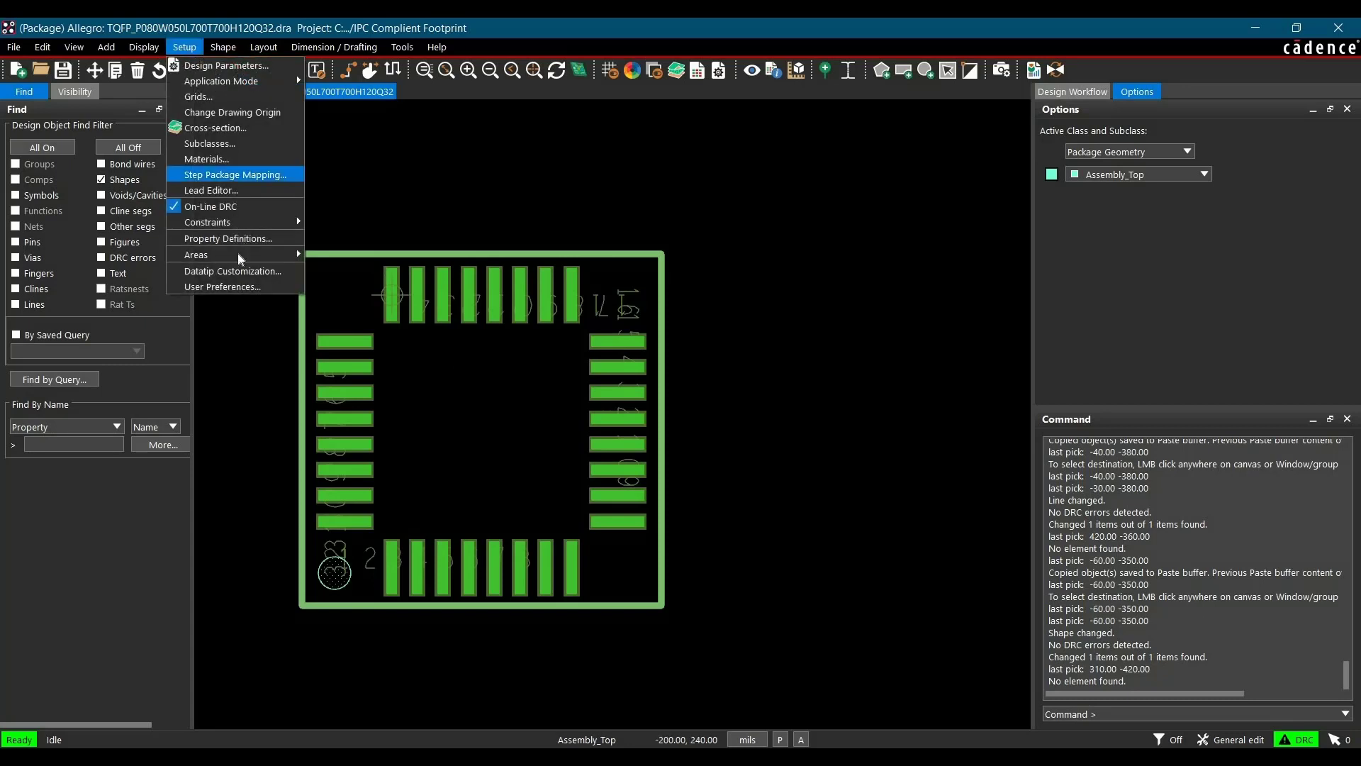
mouse_move(240, 256)
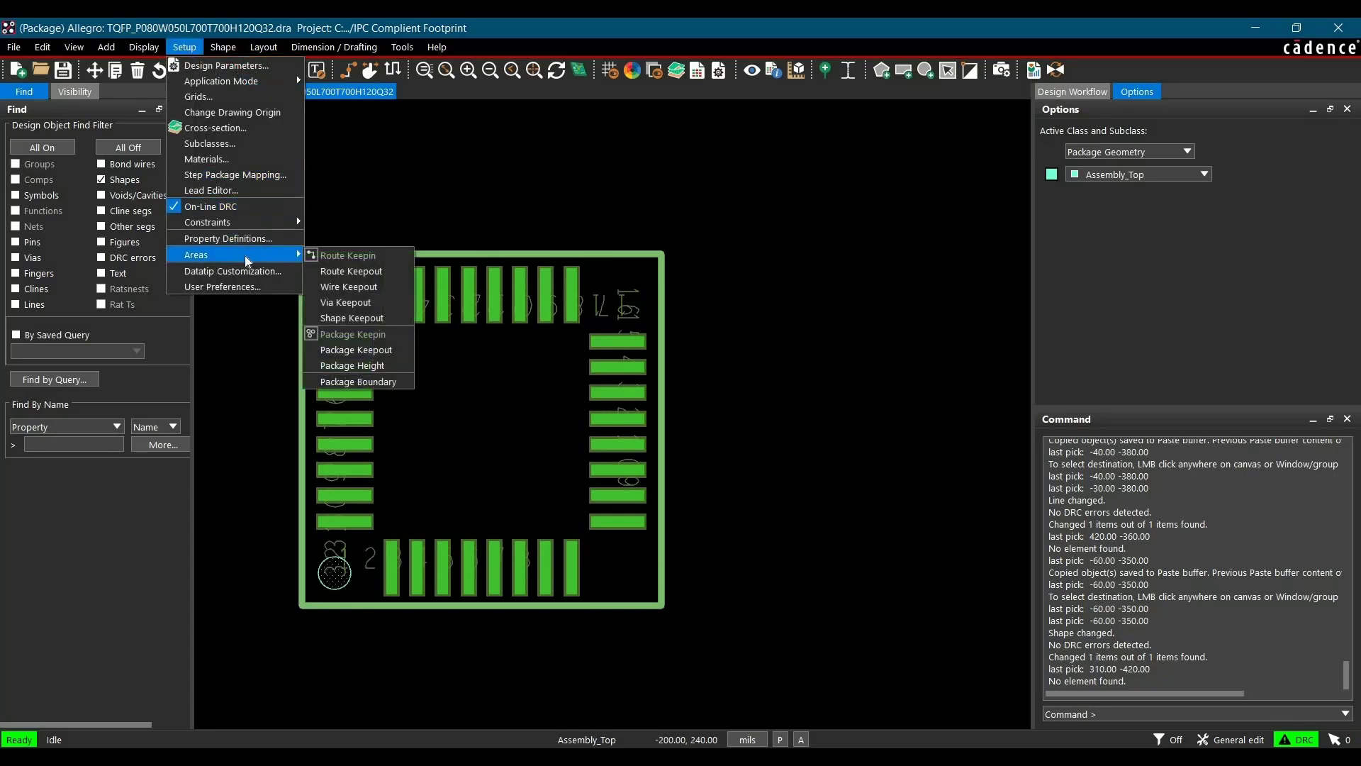
left_click(361, 382)
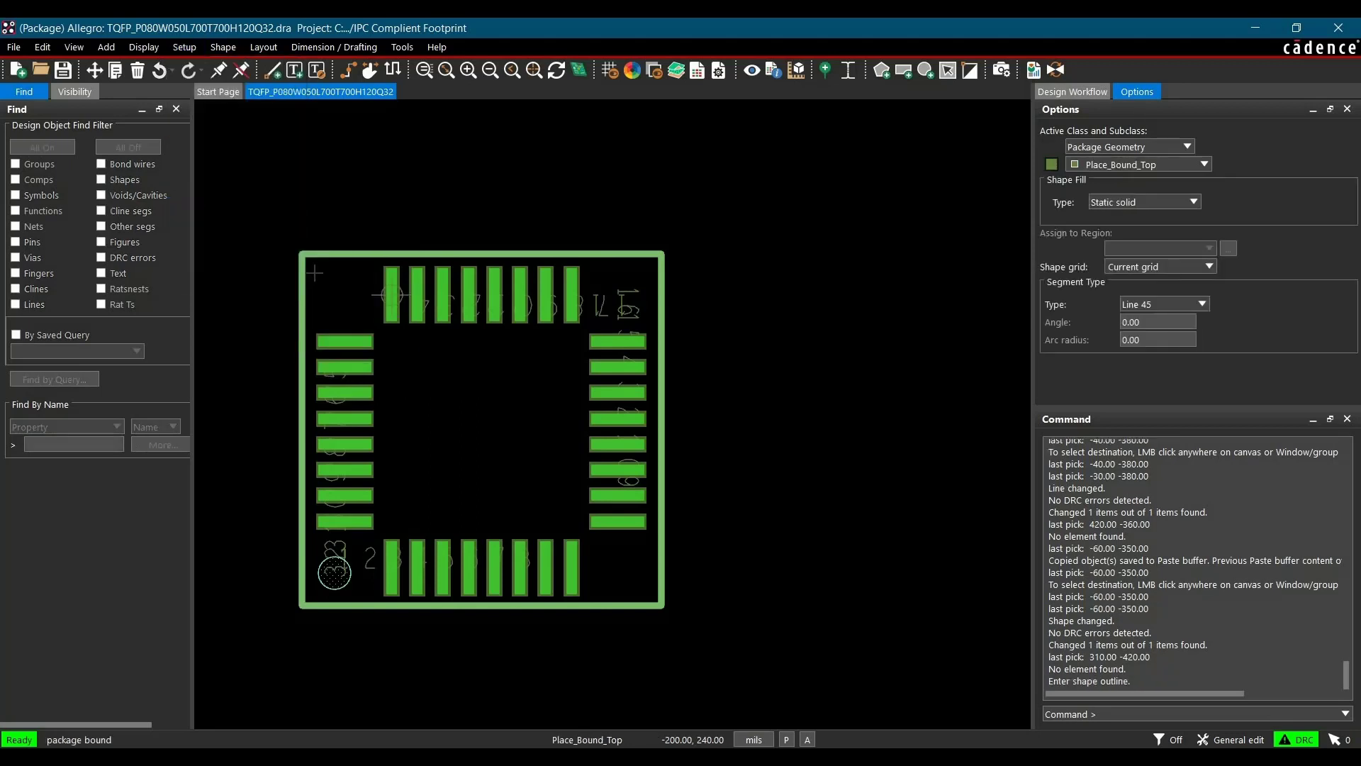
left_click(303, 255)
left_click(660, 256)
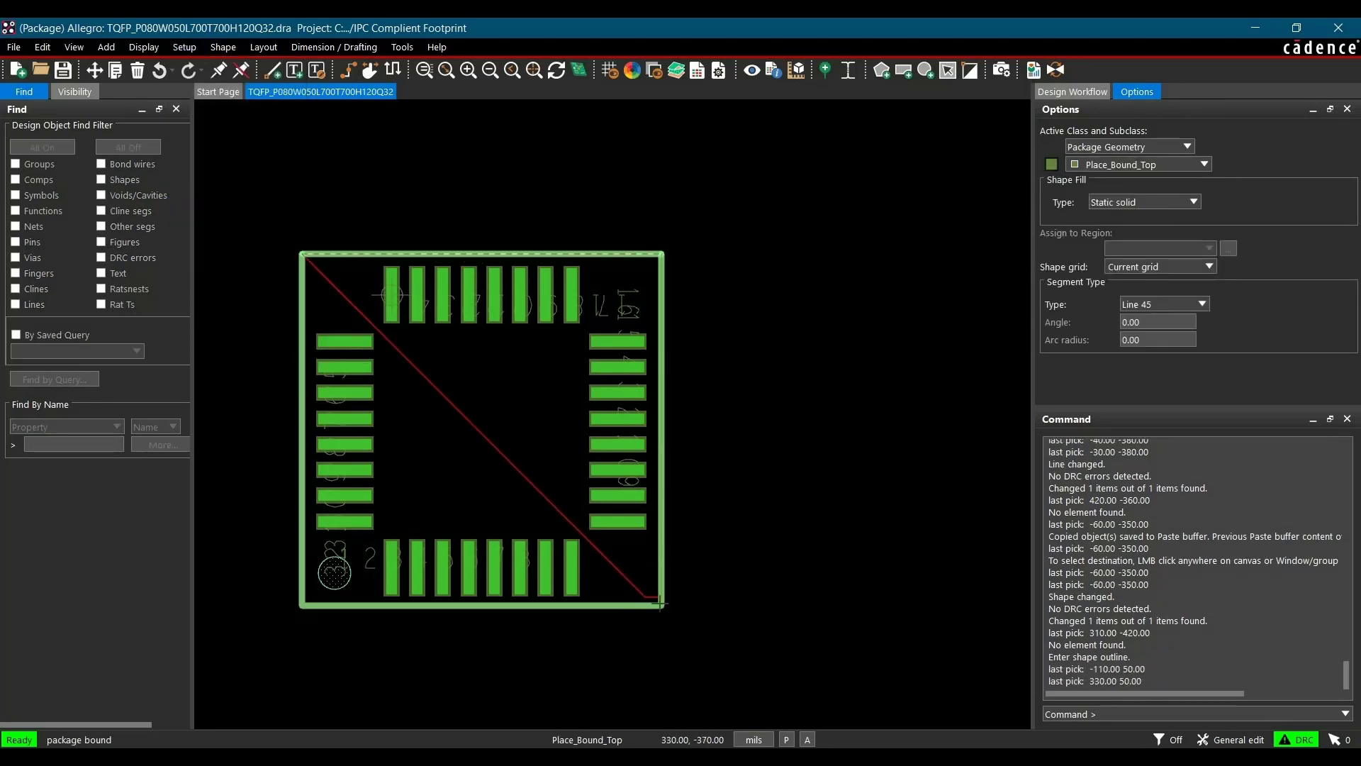
left_click(659, 604)
left_click(303, 605)
left_click(303, 255)
Assign the Place_Bound_Top package boundary shape a maximum package height of 47 mils
scroll(295, 255, "up", 4)
scroll(296, 273, "down", 4)
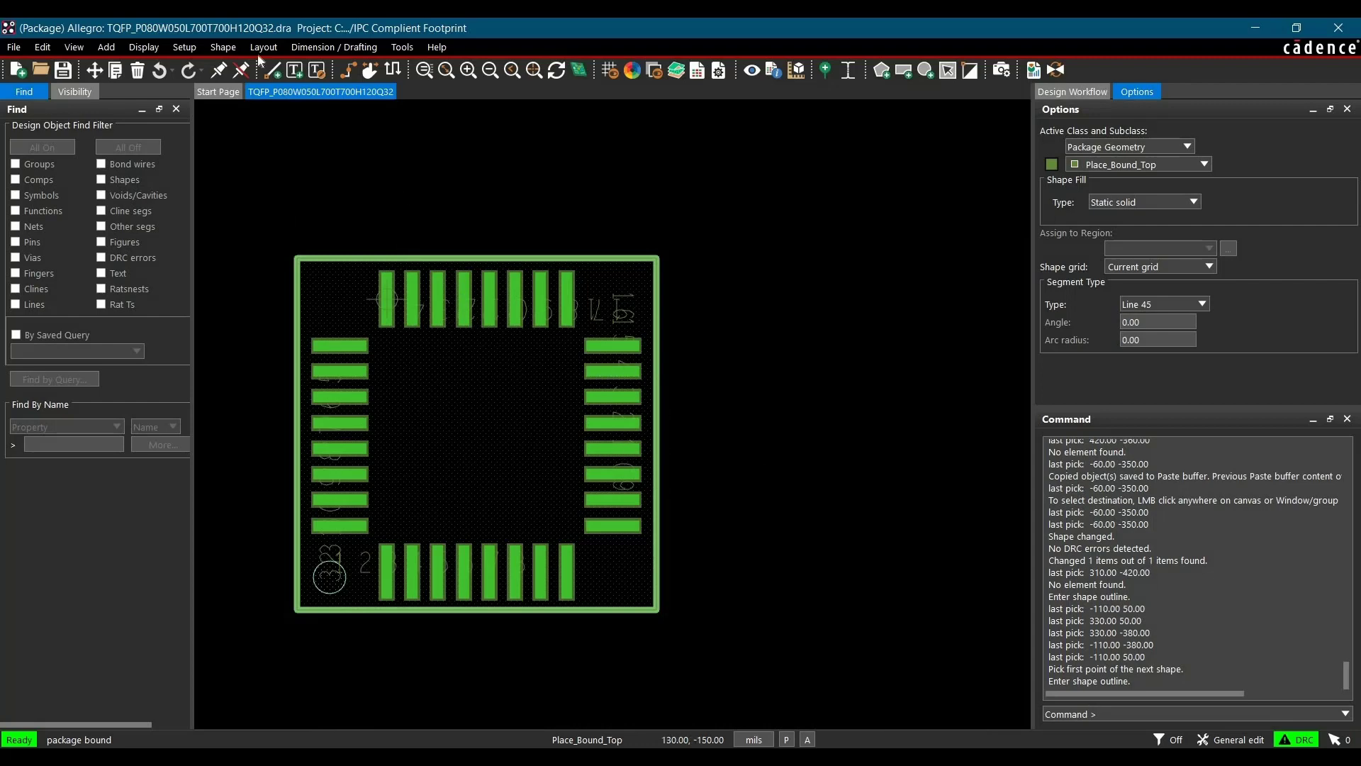
left_click(176, 50)
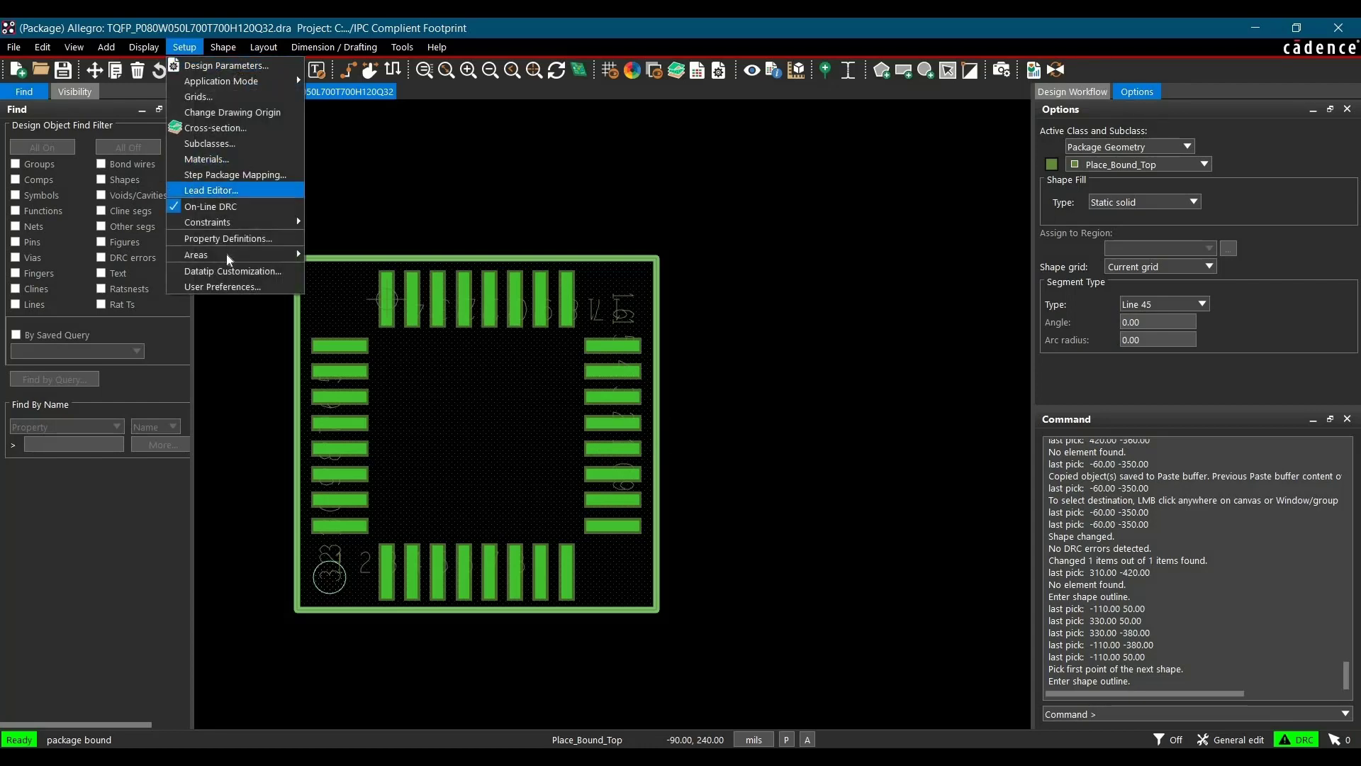
mouse_move(239, 259)
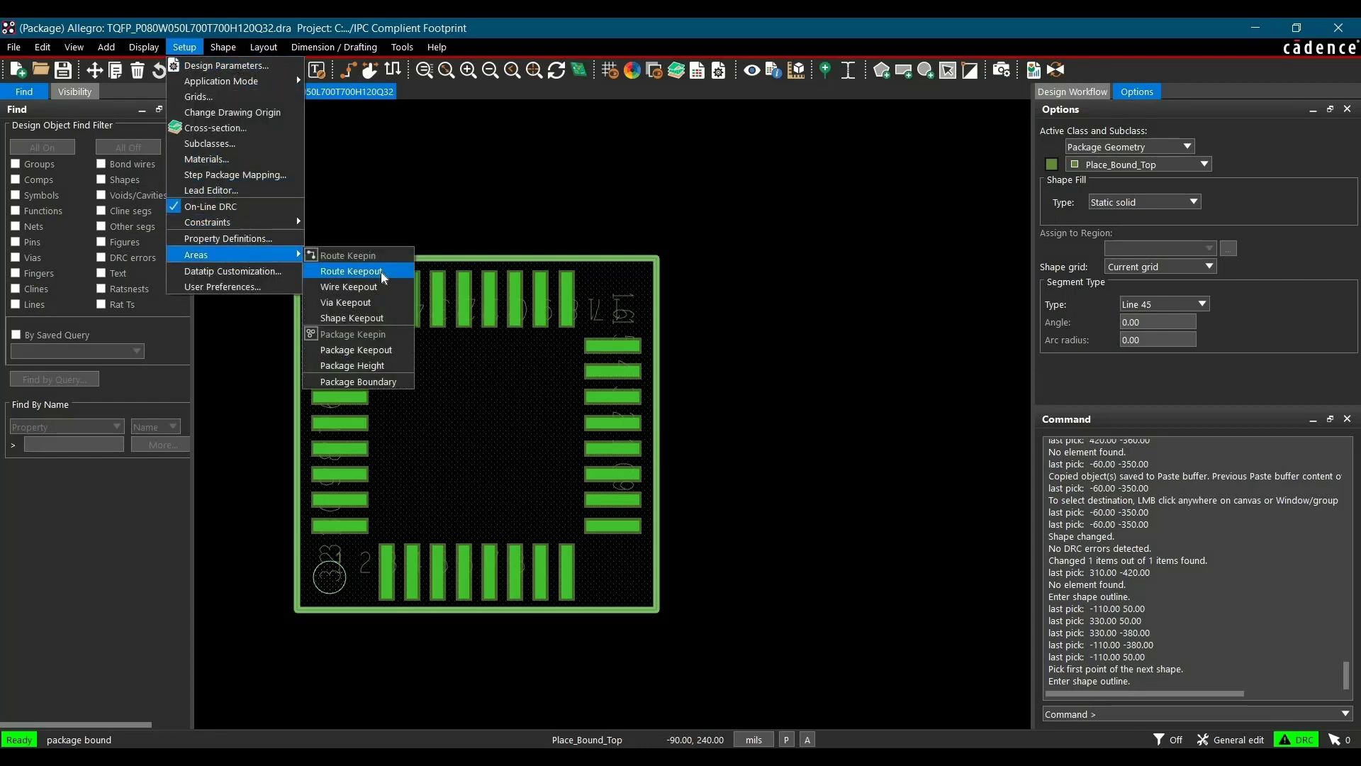
left_click(358, 365)
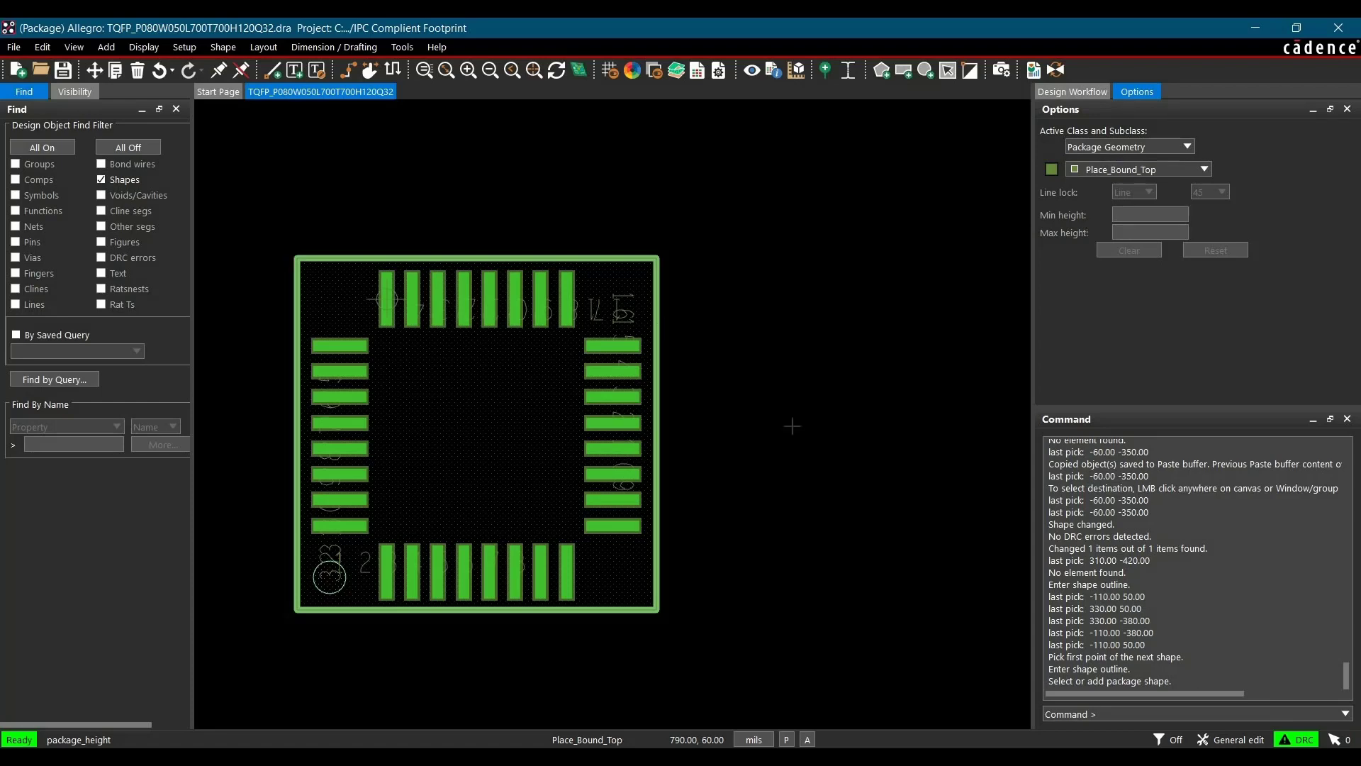
left_click(492, 406)
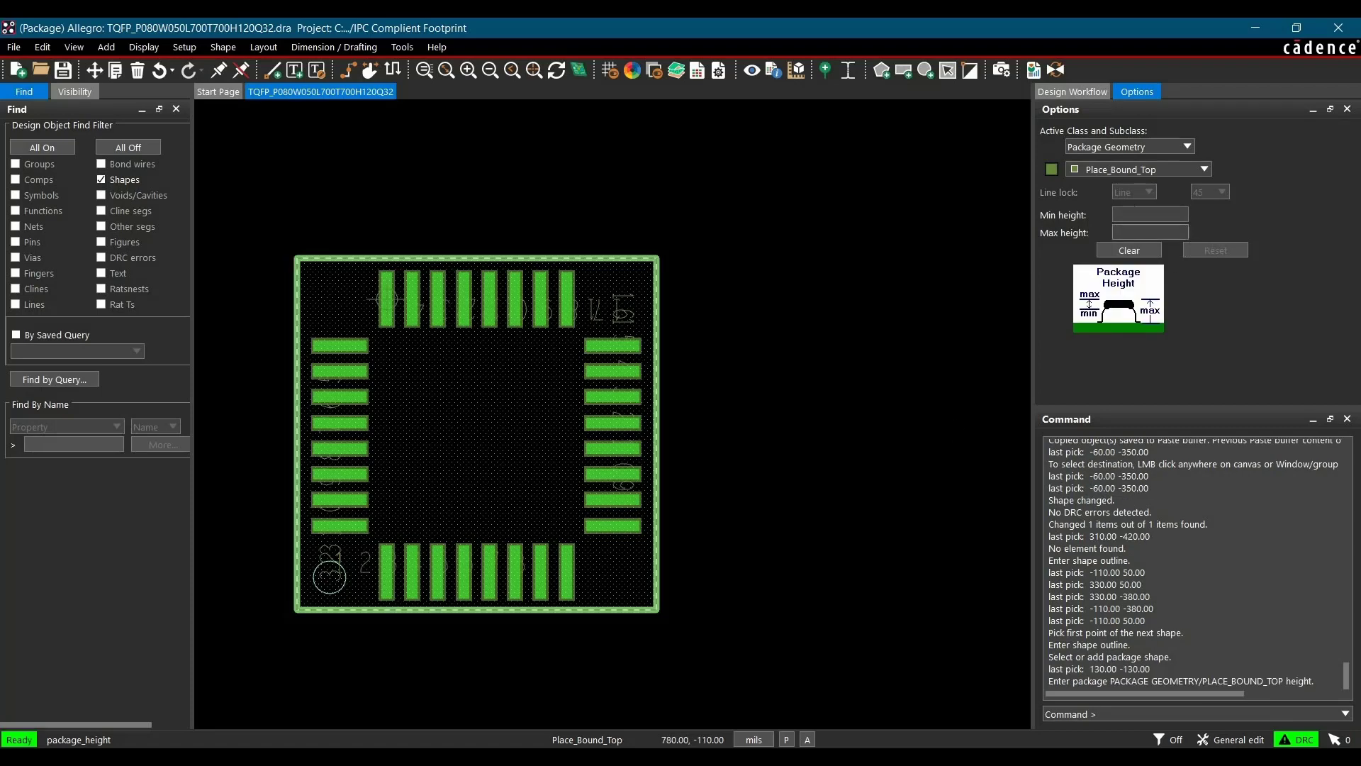
left_click(1150, 215)
left_click(1149, 233)
left_click(1134, 213)
key("Tab")
type("47.")
key("Tab")
left_click(824, 305)
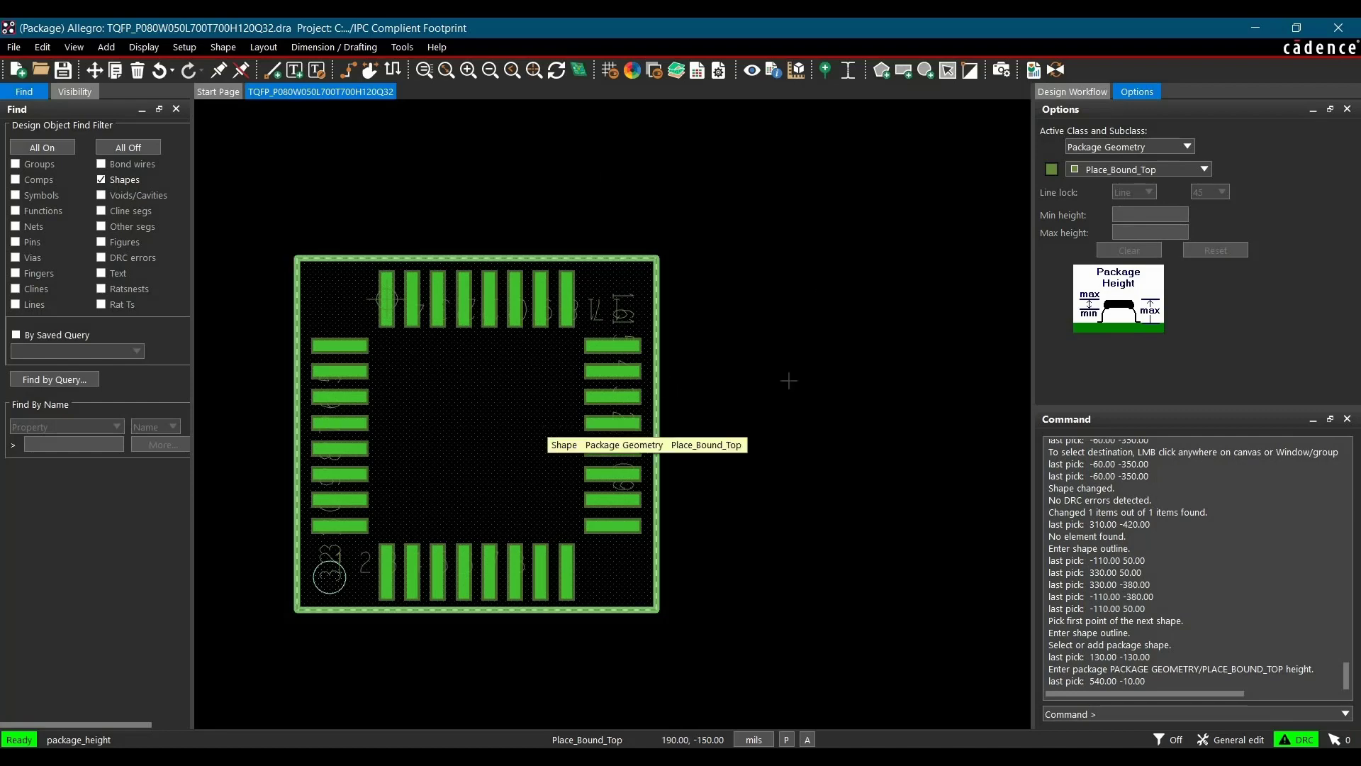
right_click(791, 260)
left_click(815, 265)
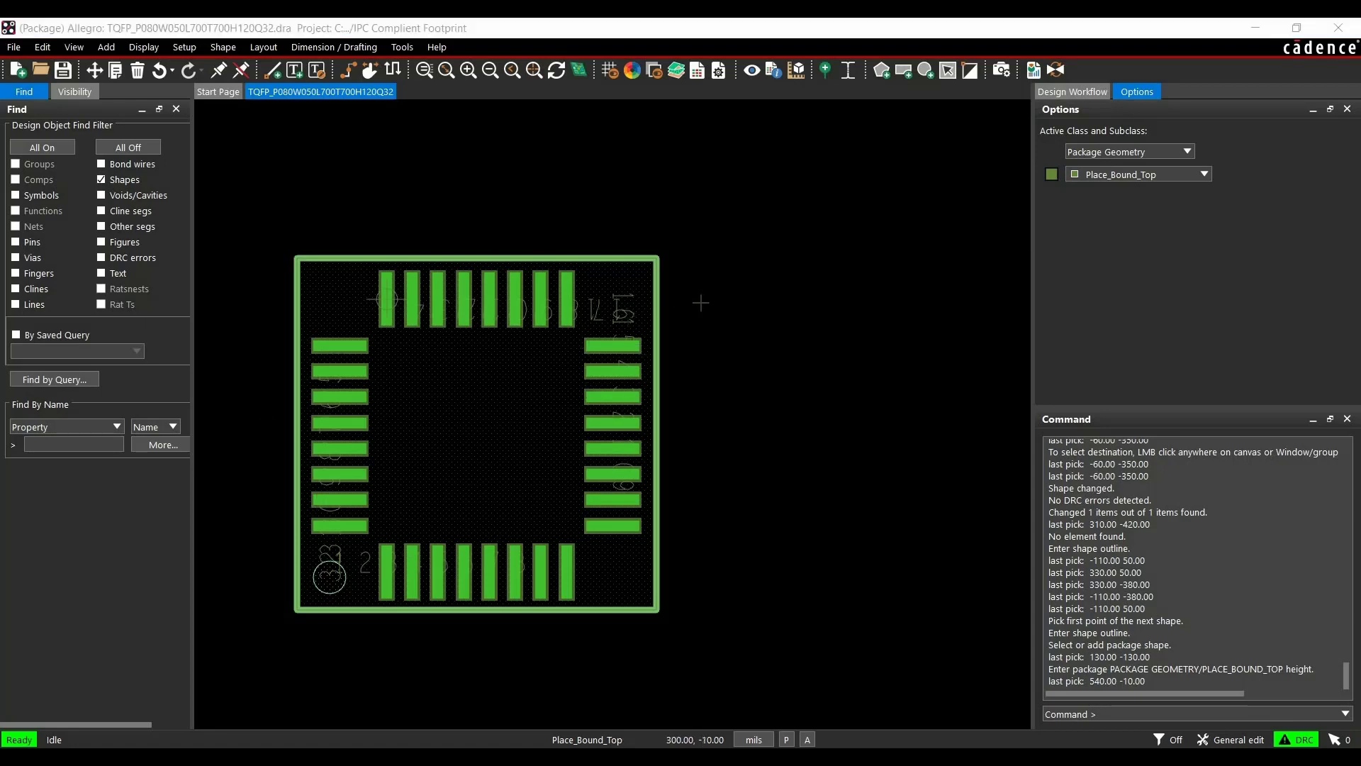
Add a U? reference designator label on Assembly_Top just above the footprint's top-left corner
left_click(264, 48)
mouse_move(340, 162)
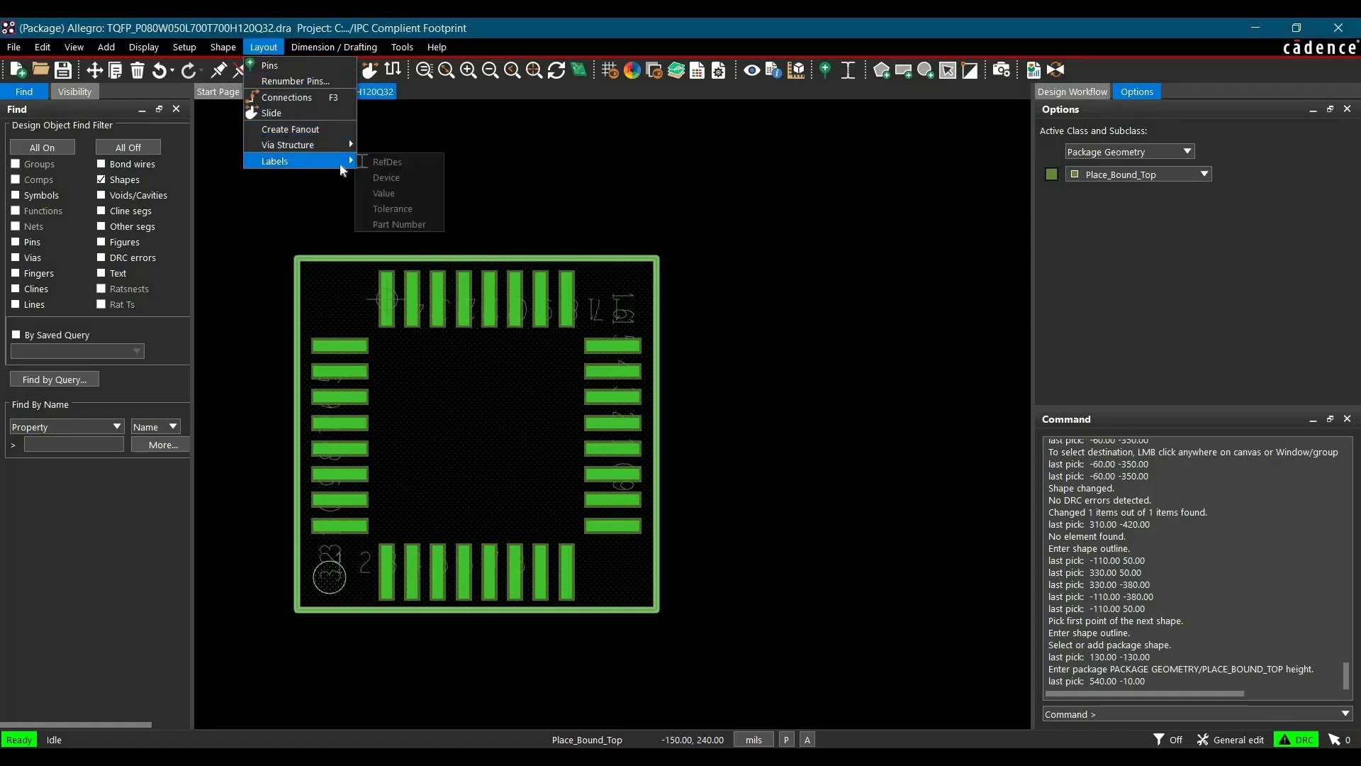
left_click(410, 166)
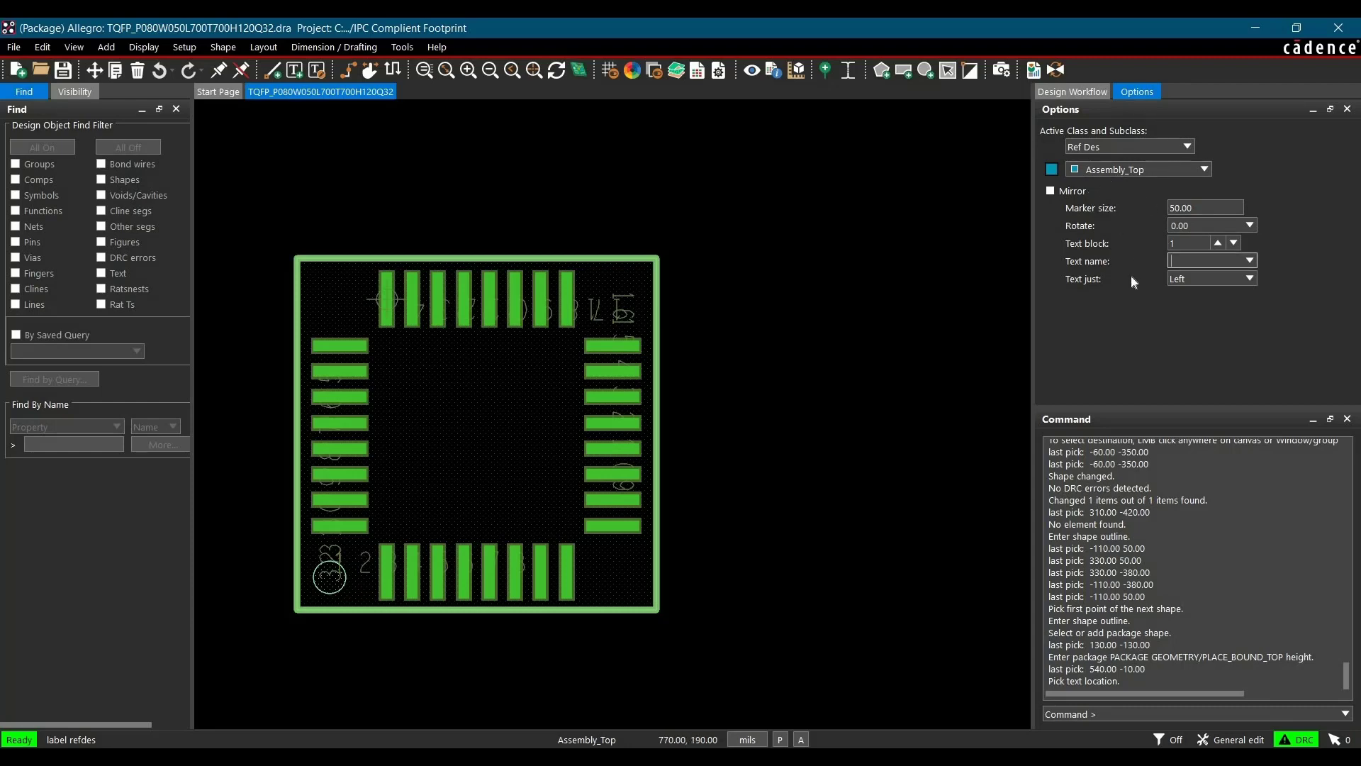
left_click(337, 204)
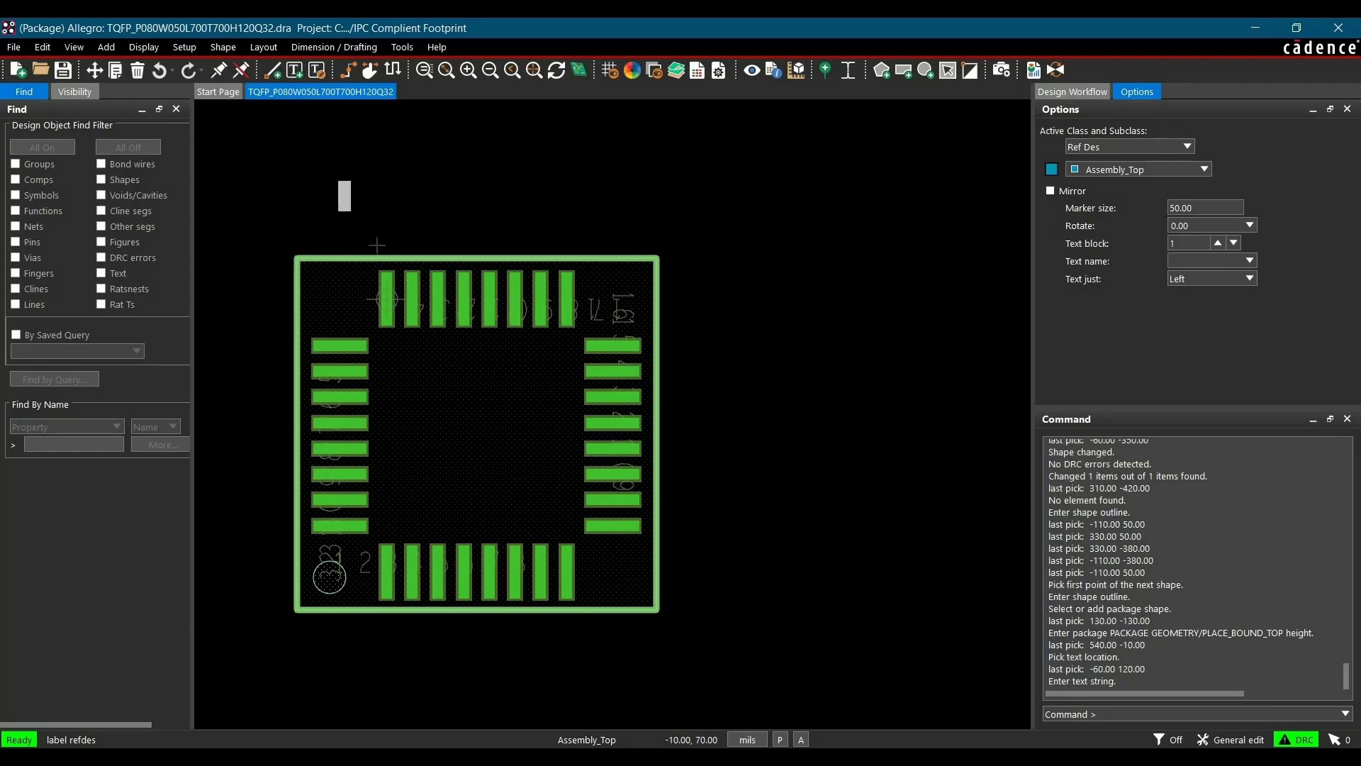
type("U?")
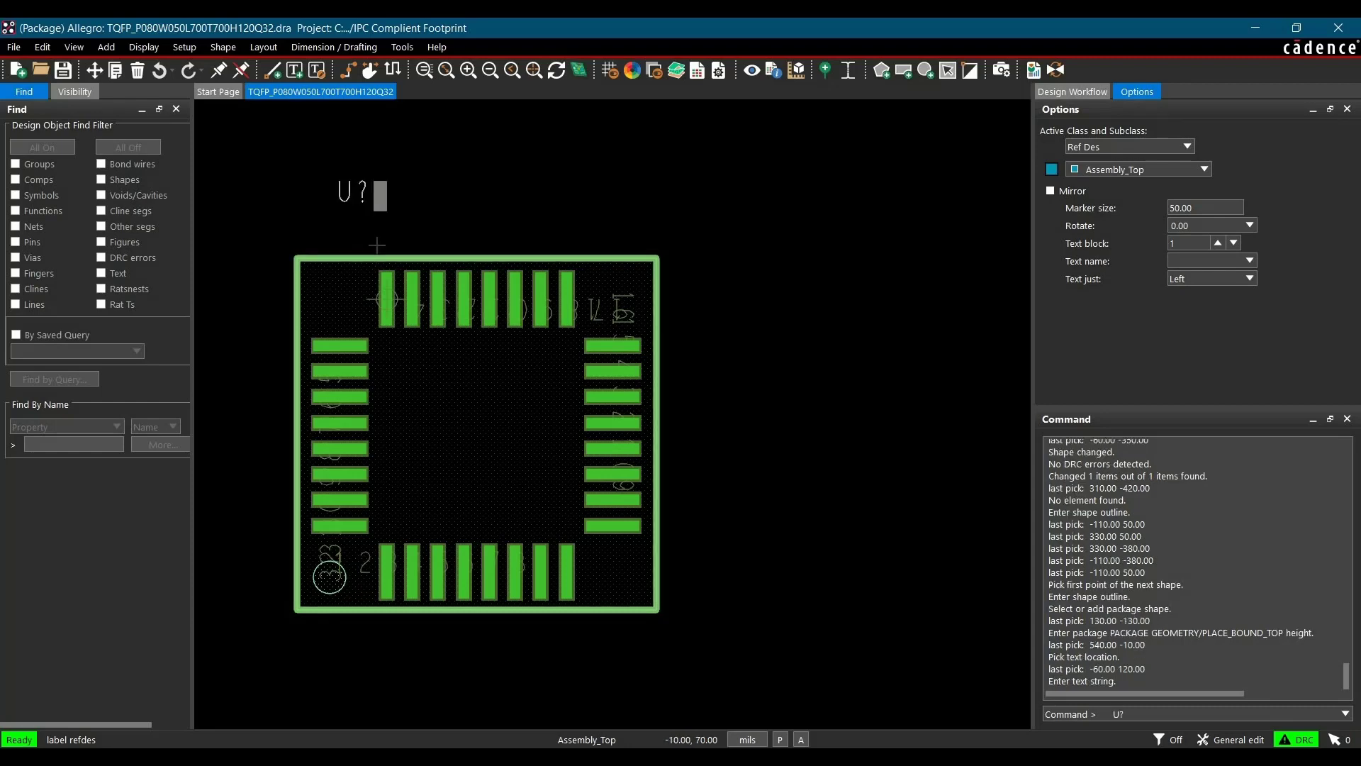
right_click(443, 213)
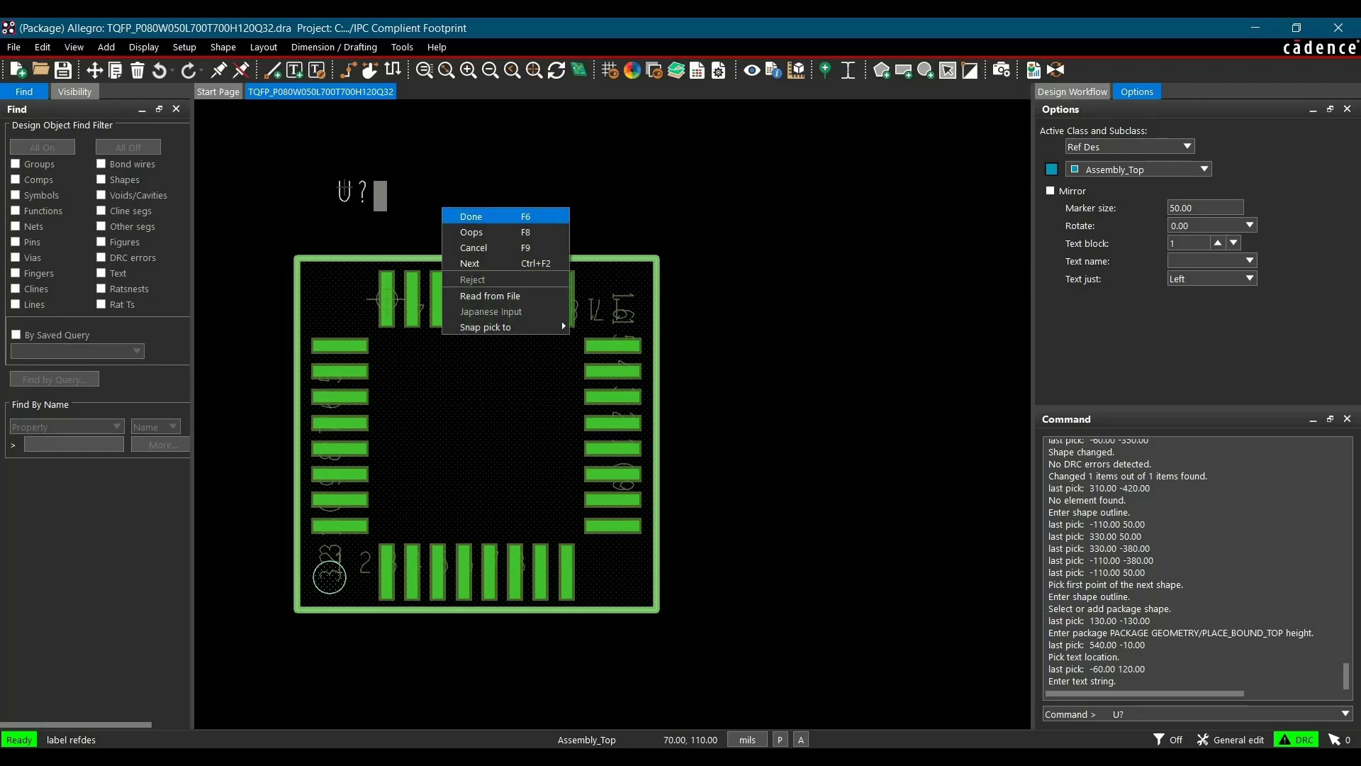
left_click(460, 214)
Move the U? reference designator label slightly to the right above the footprint outline
left_click(42, 148)
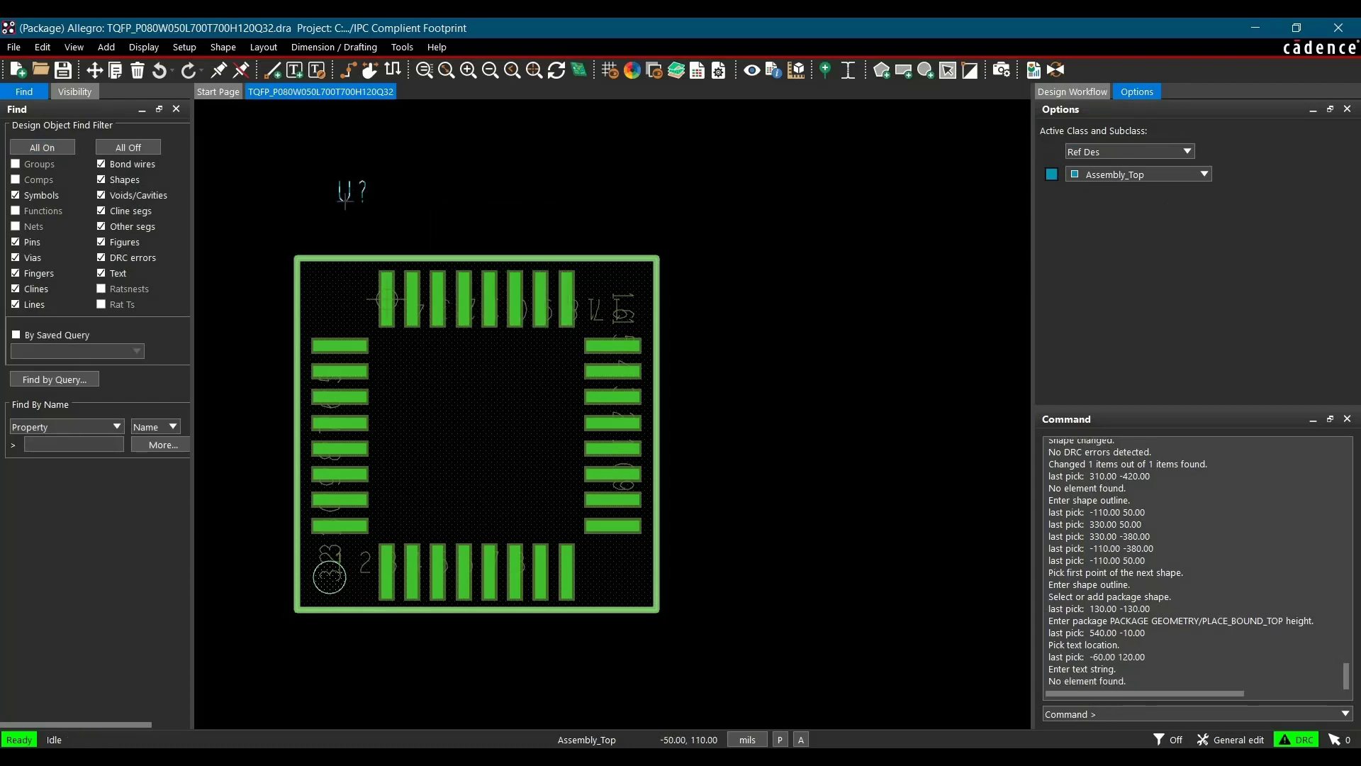
left_click_drag(342, 200, 382, 220)
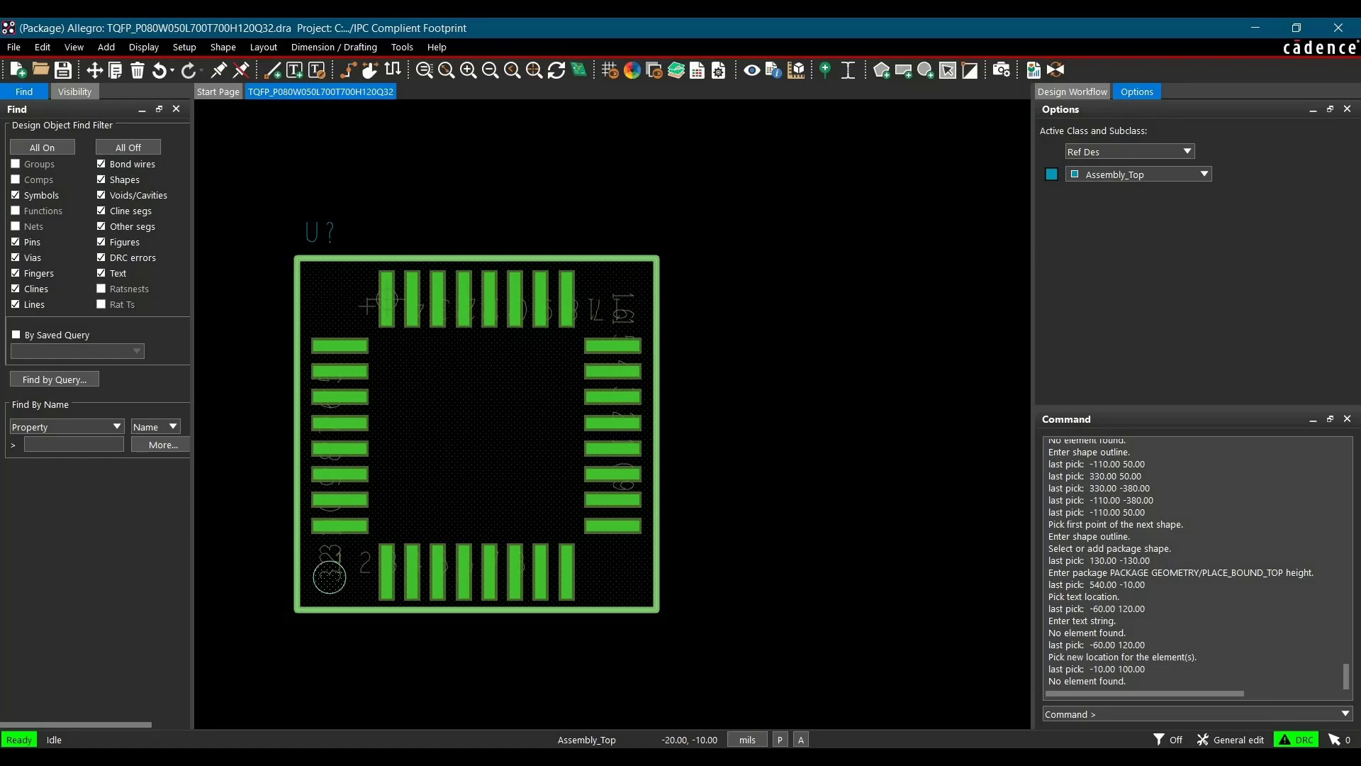
left_click(431, 207)
Change the drawing origin to the center of the footprint using a shape-center snap
left_click(184, 47)
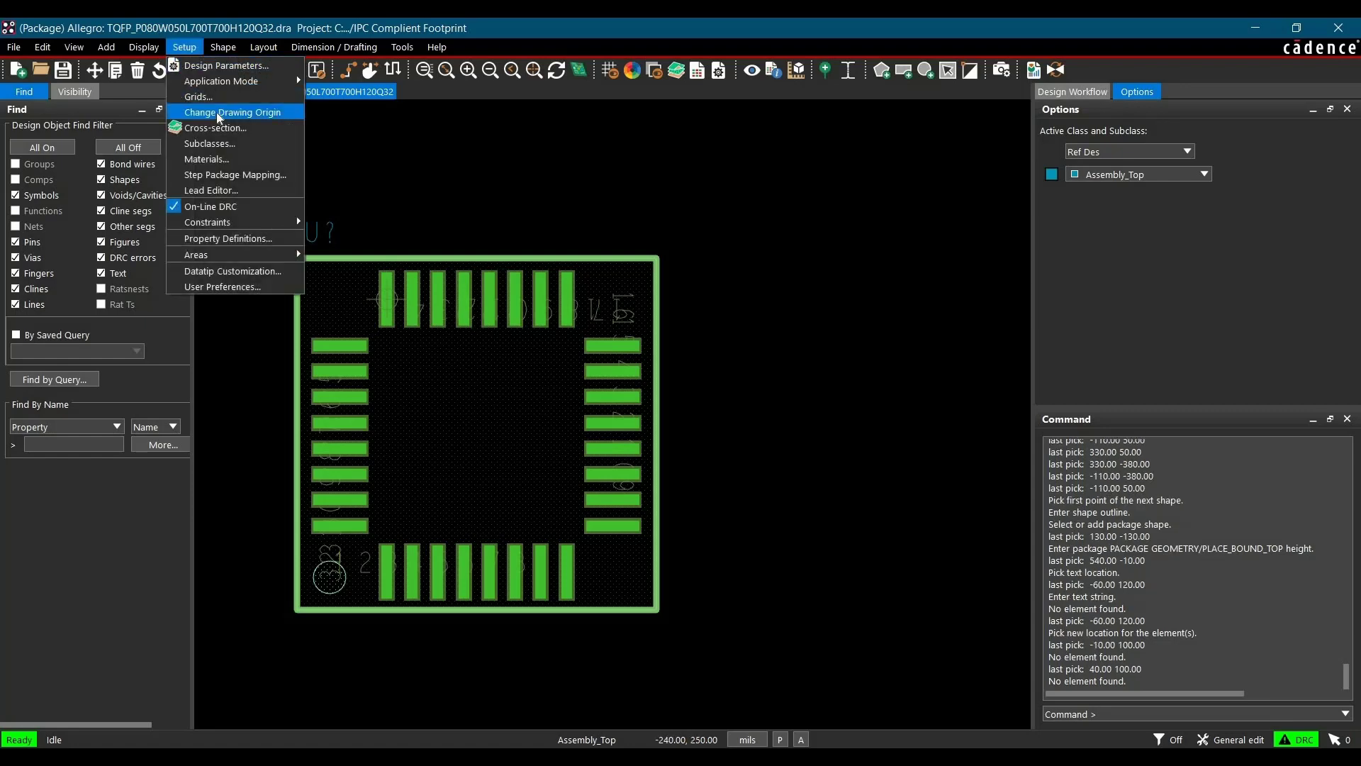
left_click(221, 112)
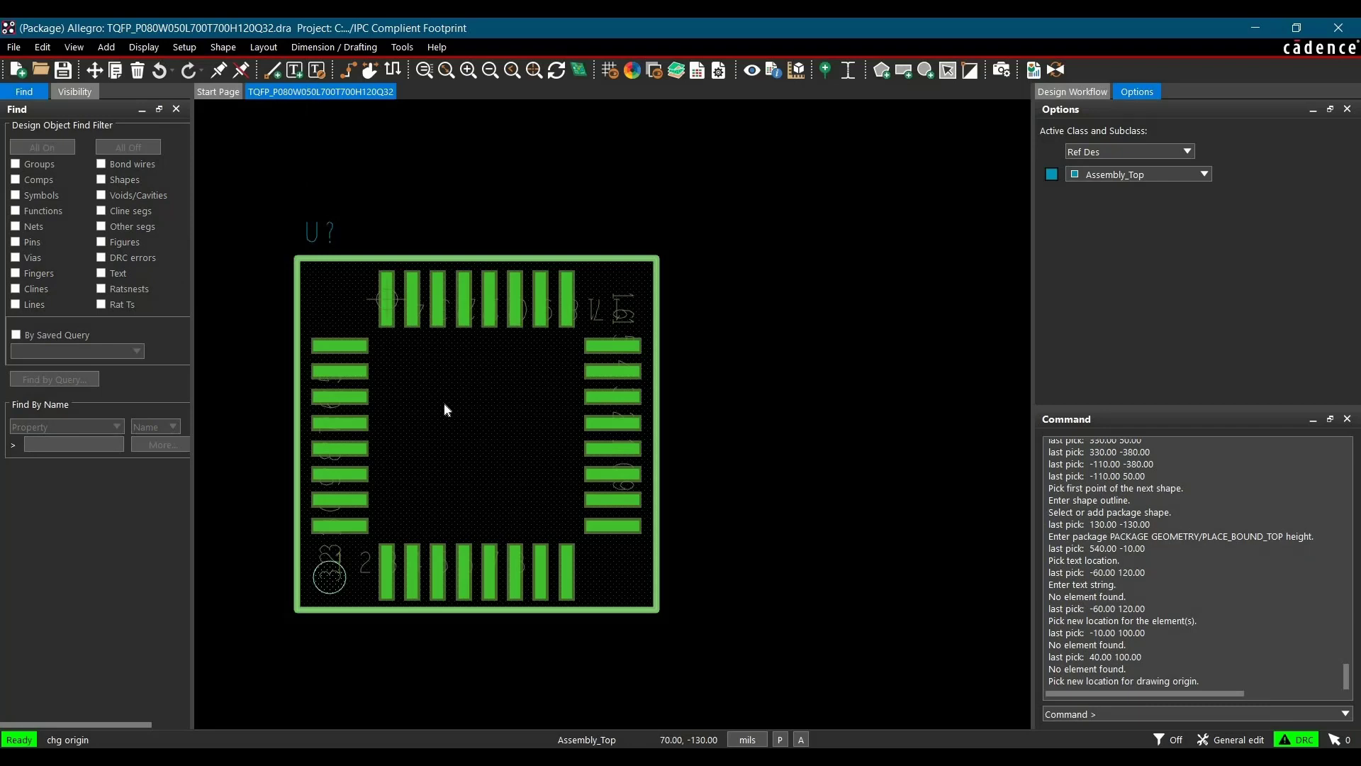
right_click(445, 409)
mouse_move(469, 426)
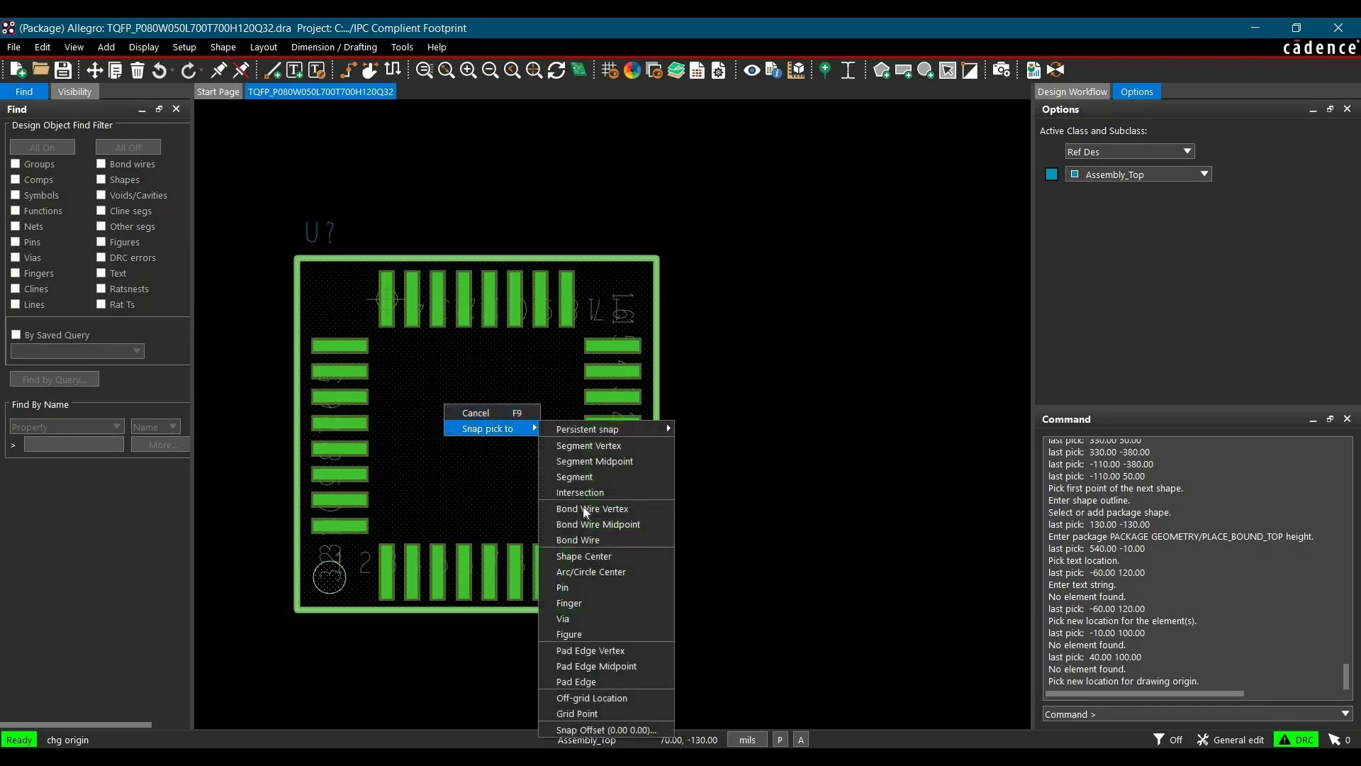
left_click(583, 556)
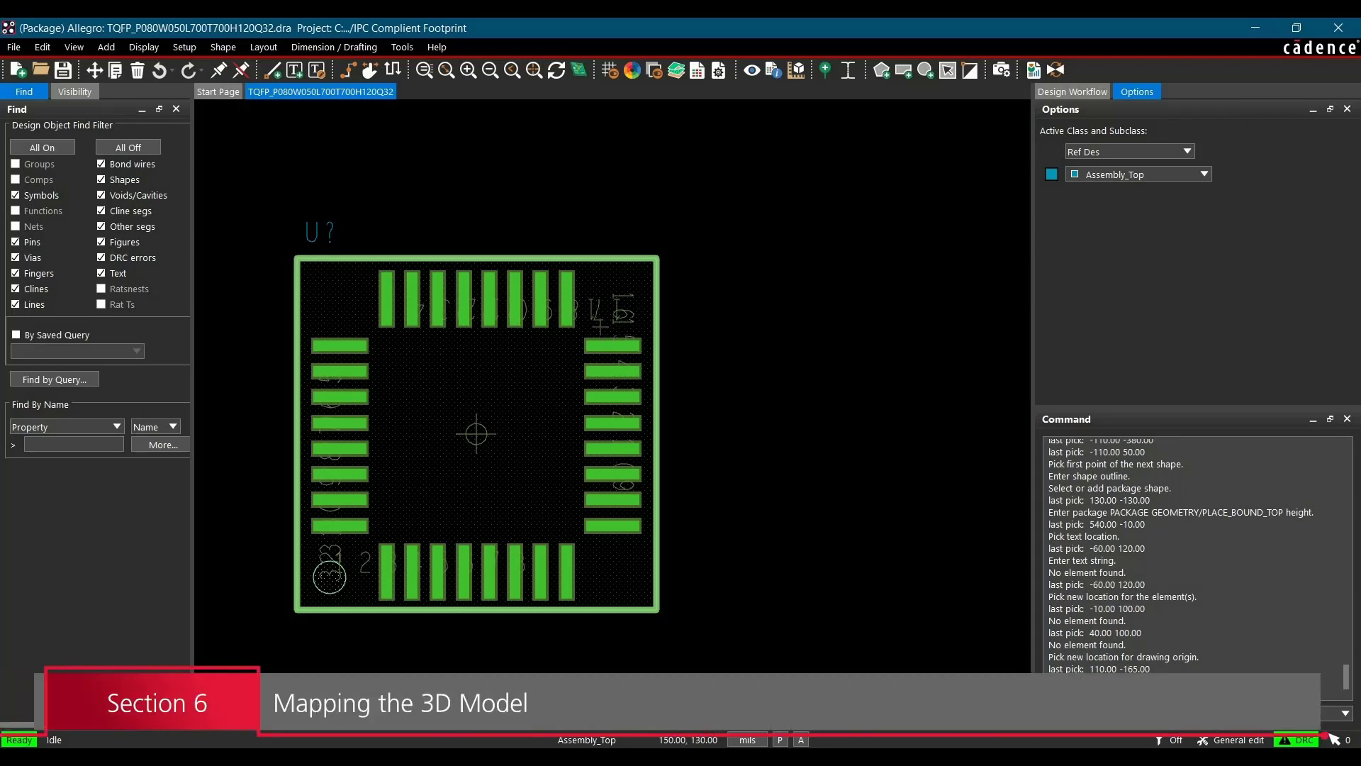
Hide the Package Geometry Pin_Number subclass in the color and visibility settings
left_click(631, 71)
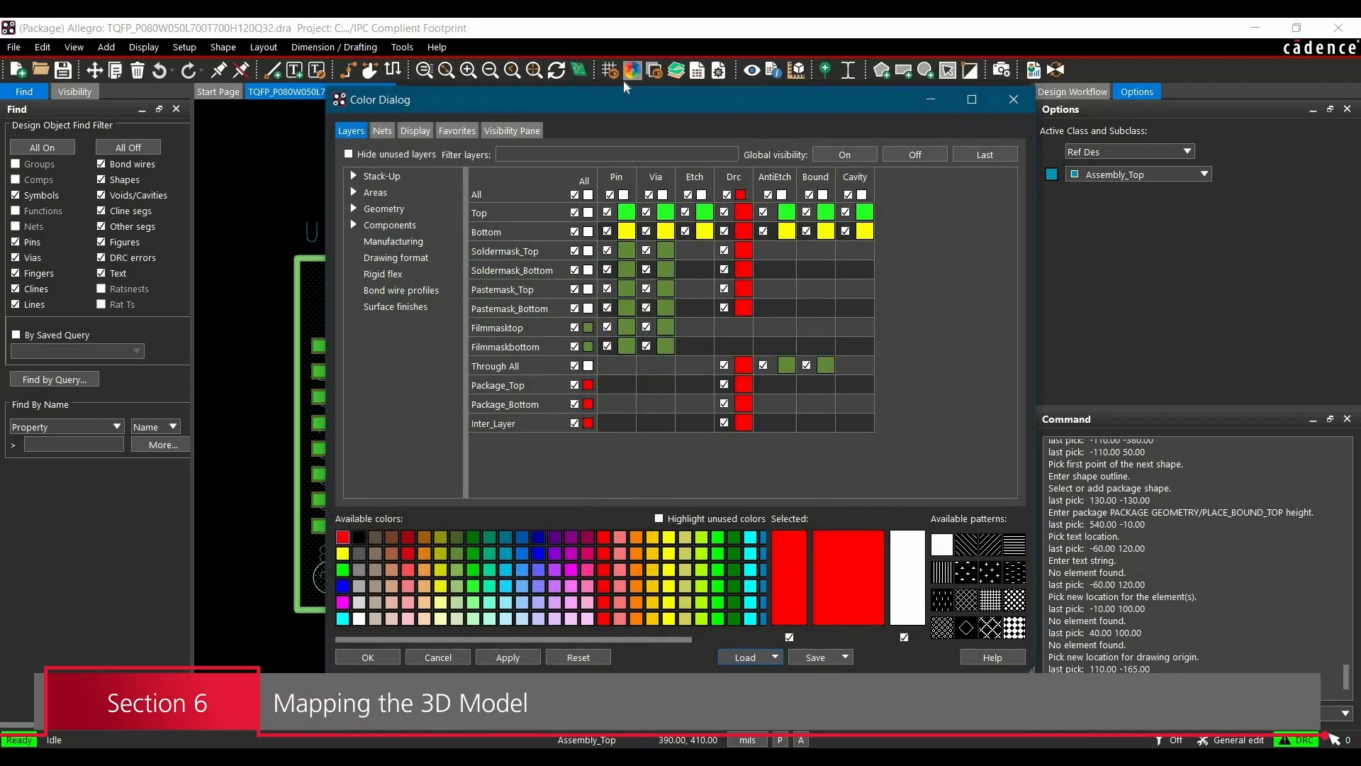
left_click(353, 210)
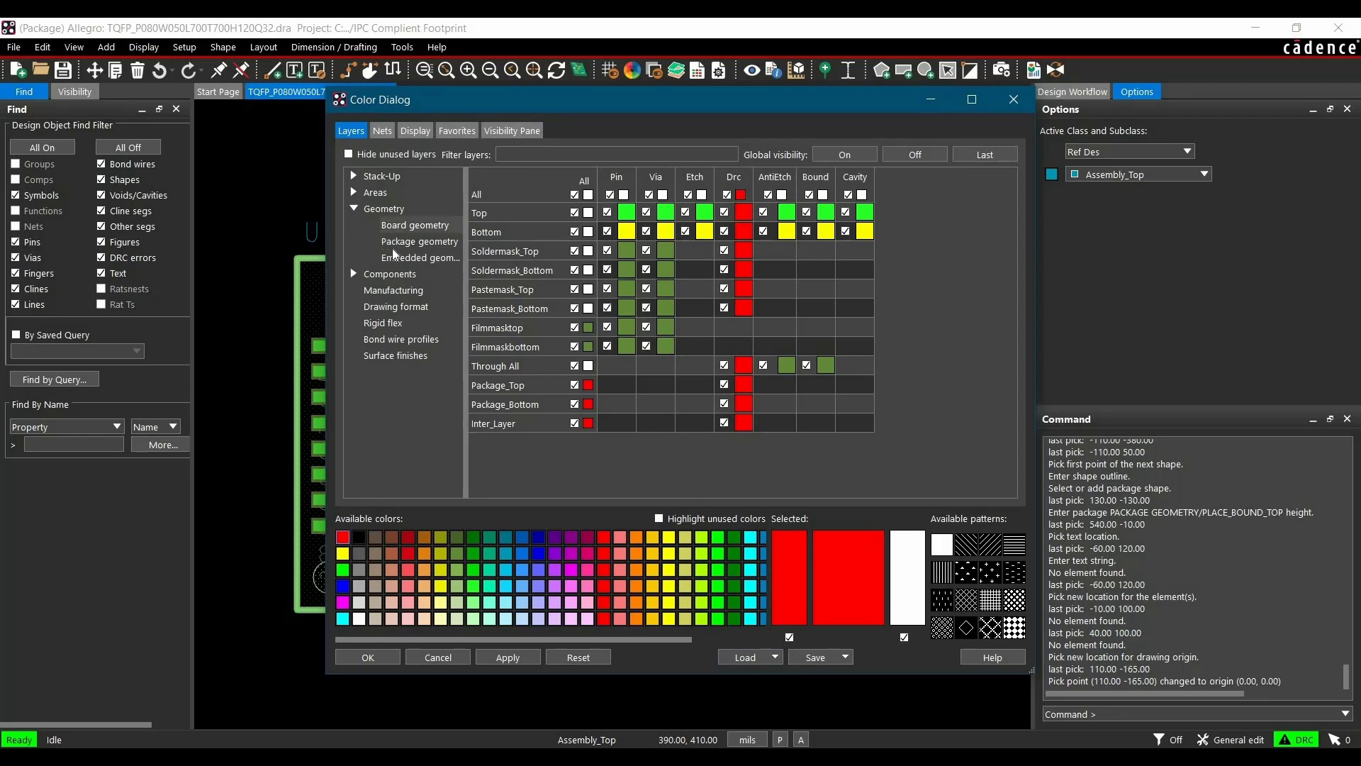
left_click(411, 242)
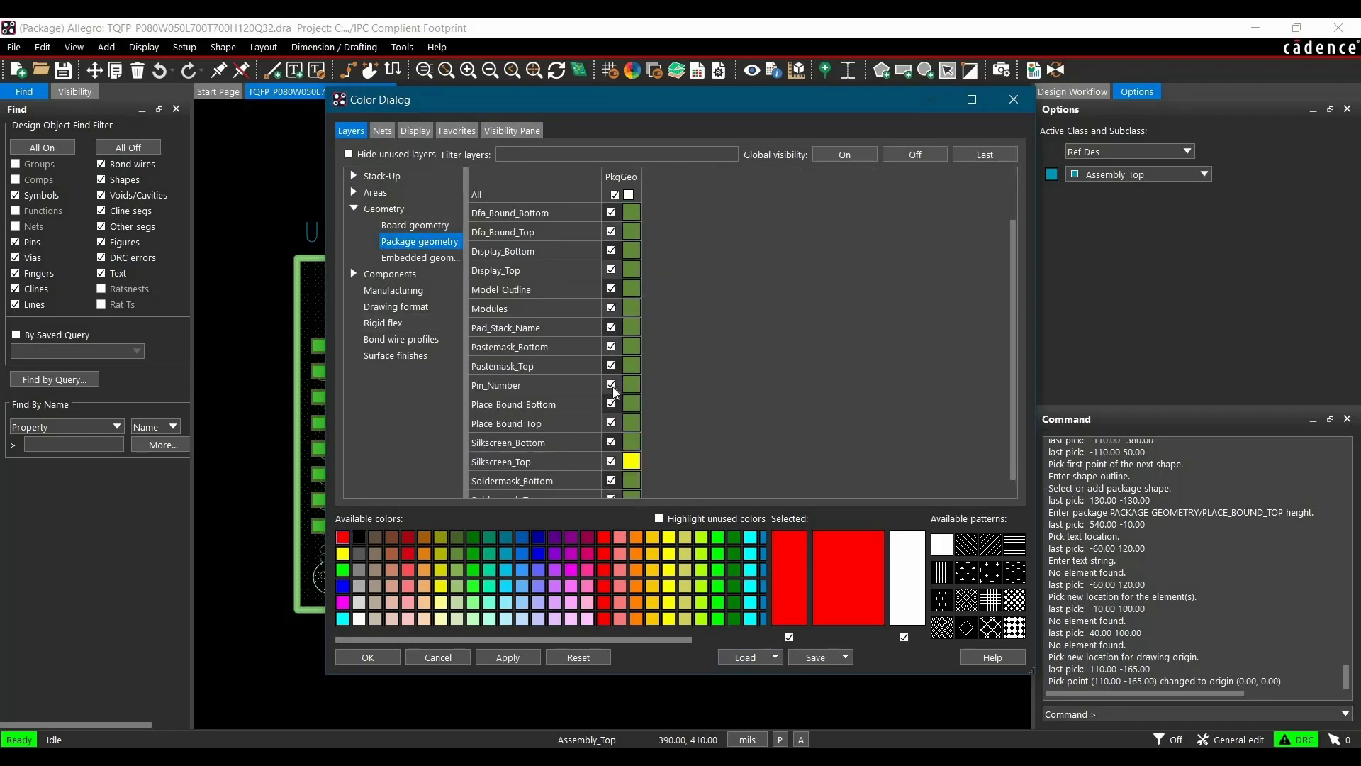
left_click(611, 384)
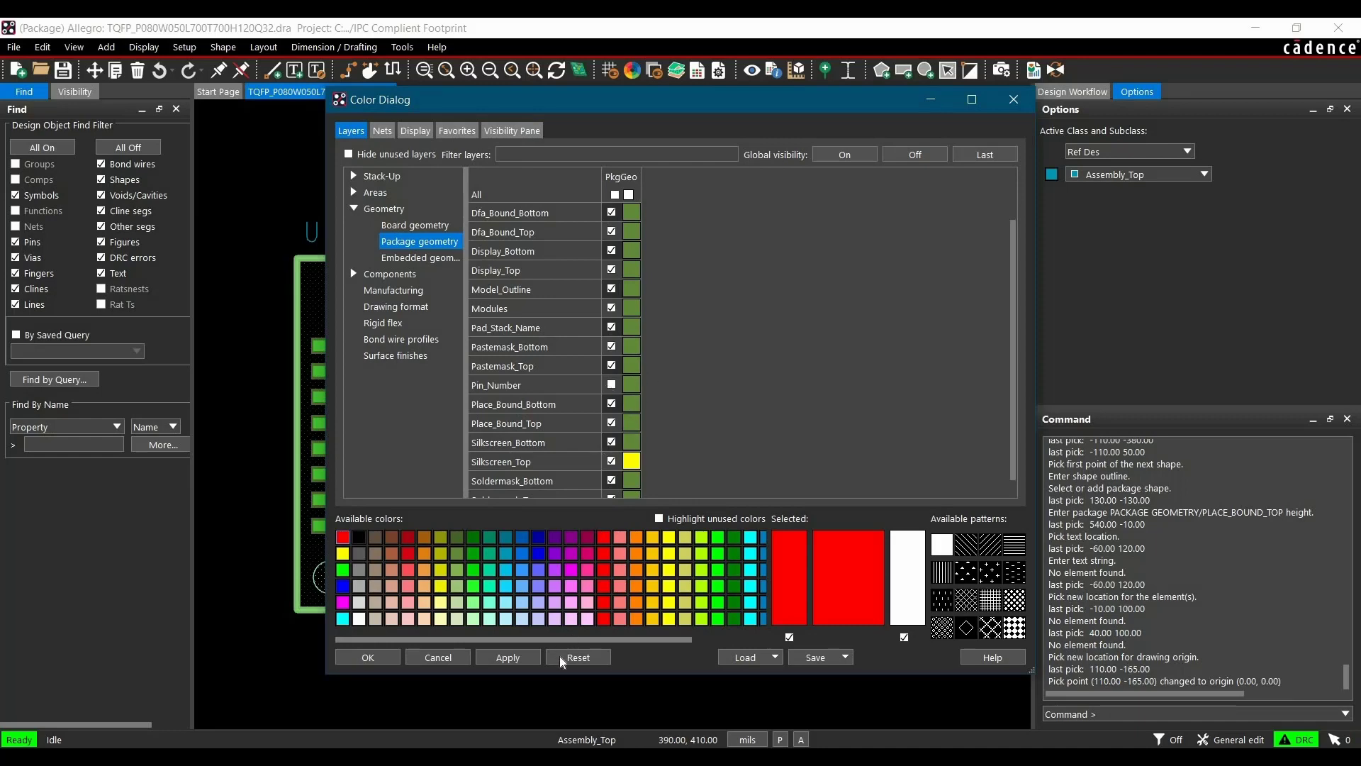
left_click(368, 657)
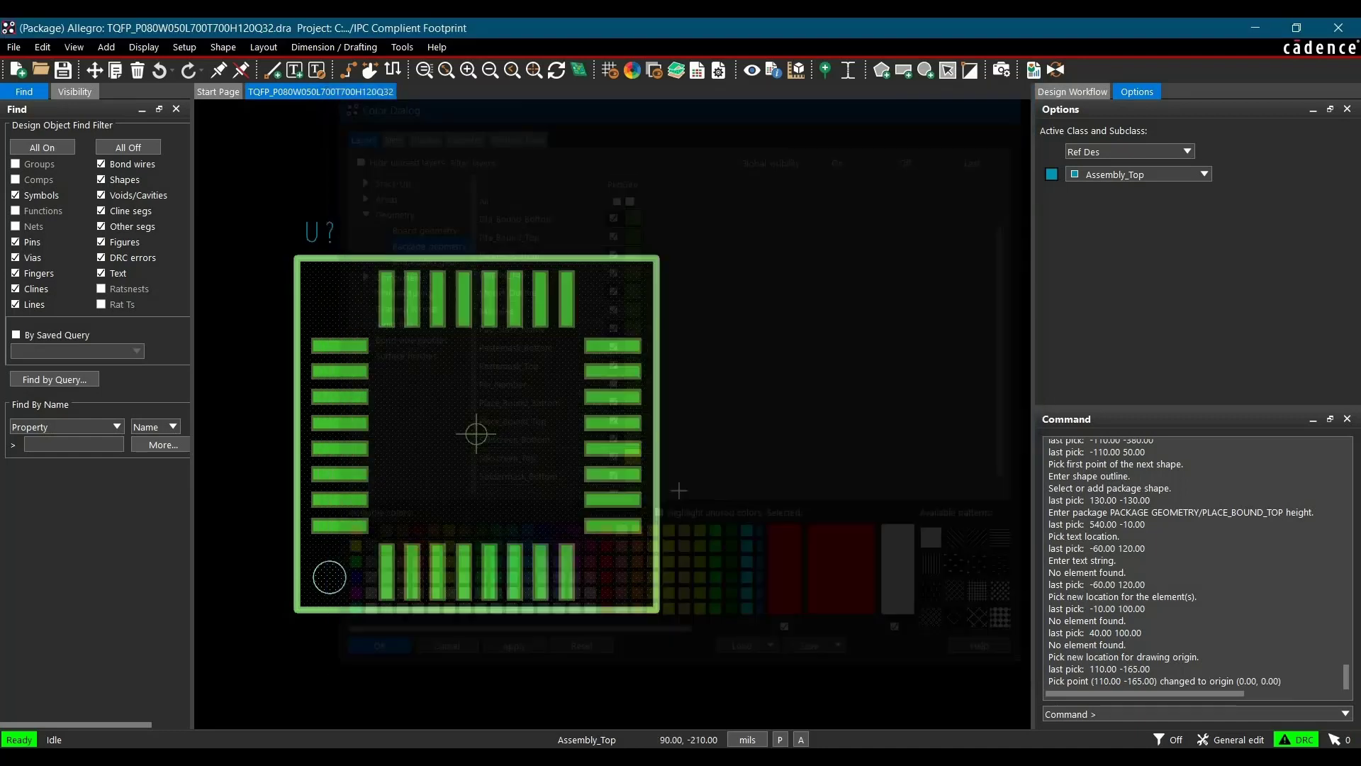
Open the 3D canvas of the footprint with all layers and objects included, enlarging its window
left_click(575, 70)
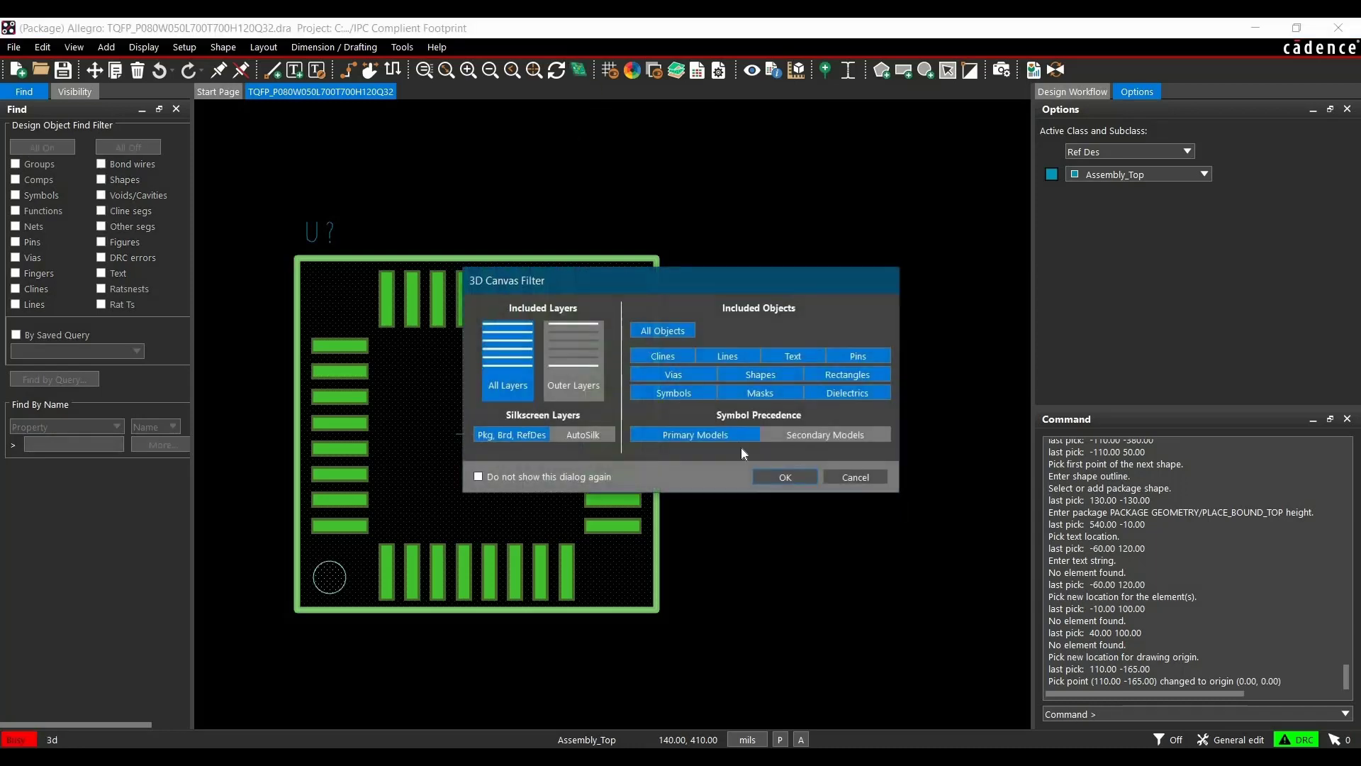
left_click(777, 476)
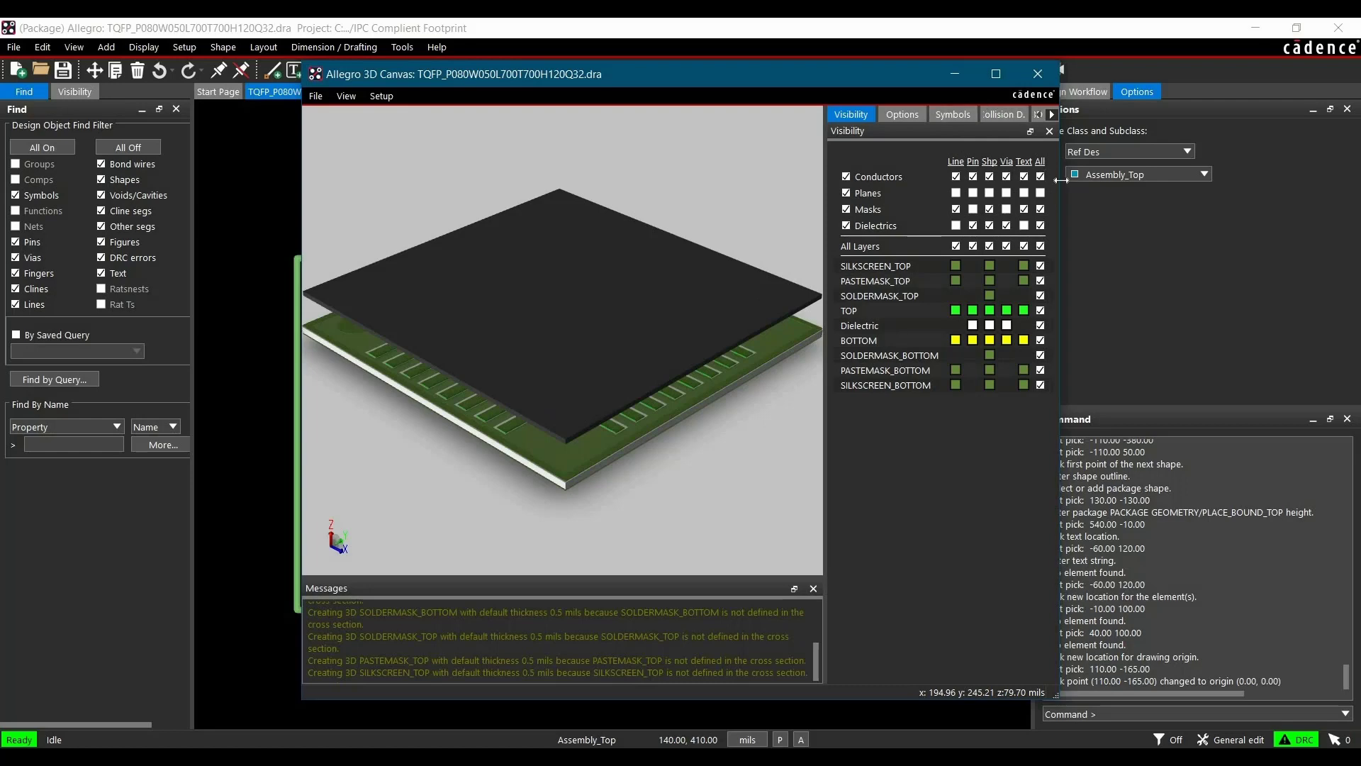
left_click_drag(1081, 183, 1314, 213)
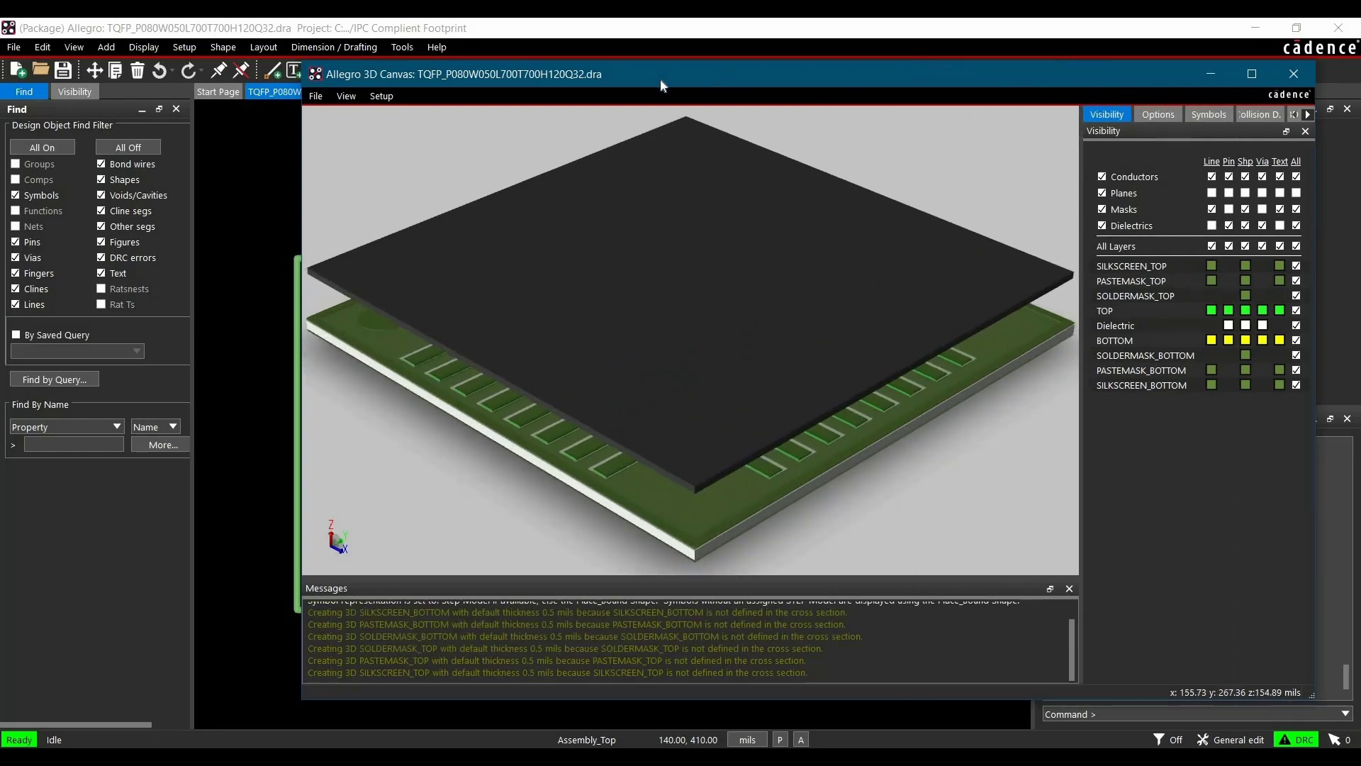
left_click_drag(663, 86, 401, 91)
left_click_drag(1052, 213, 1217, 234)
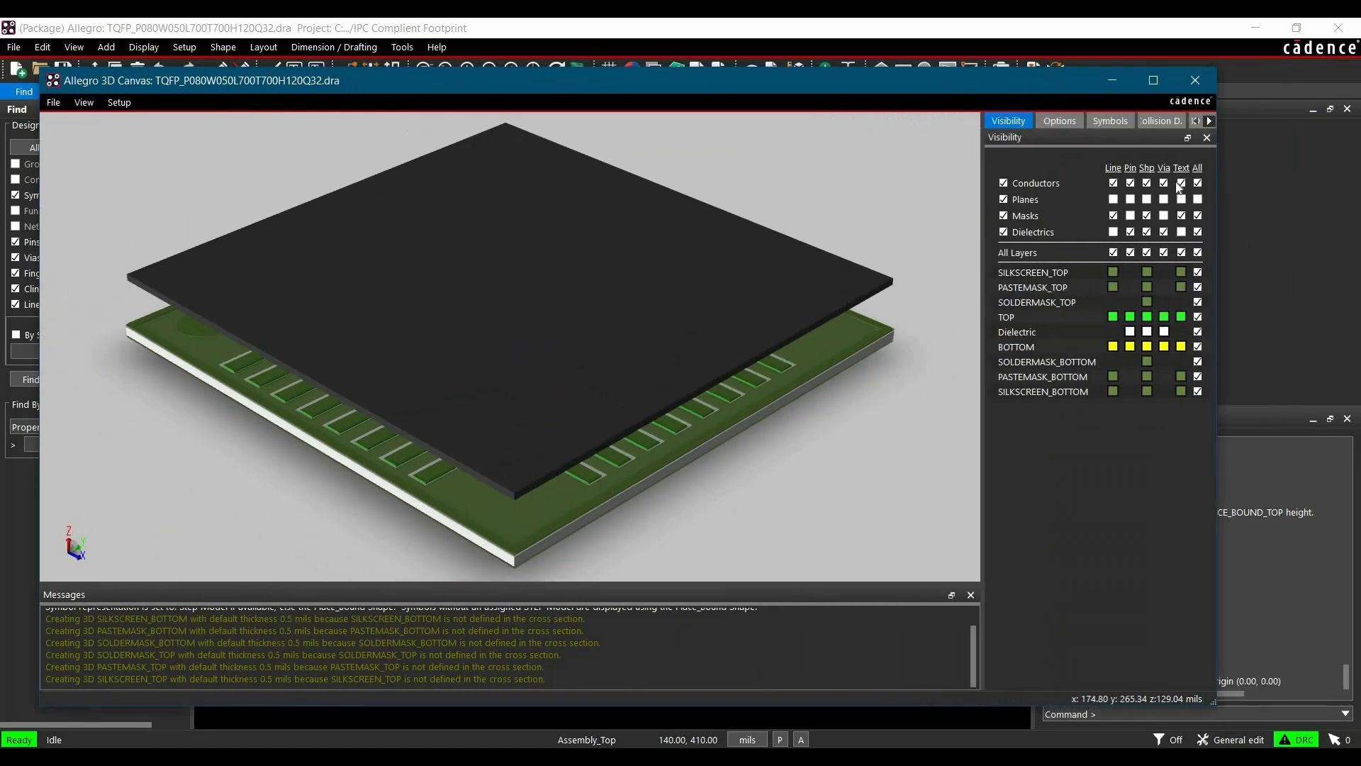
left_click_drag(1008, 215, 718, 201)
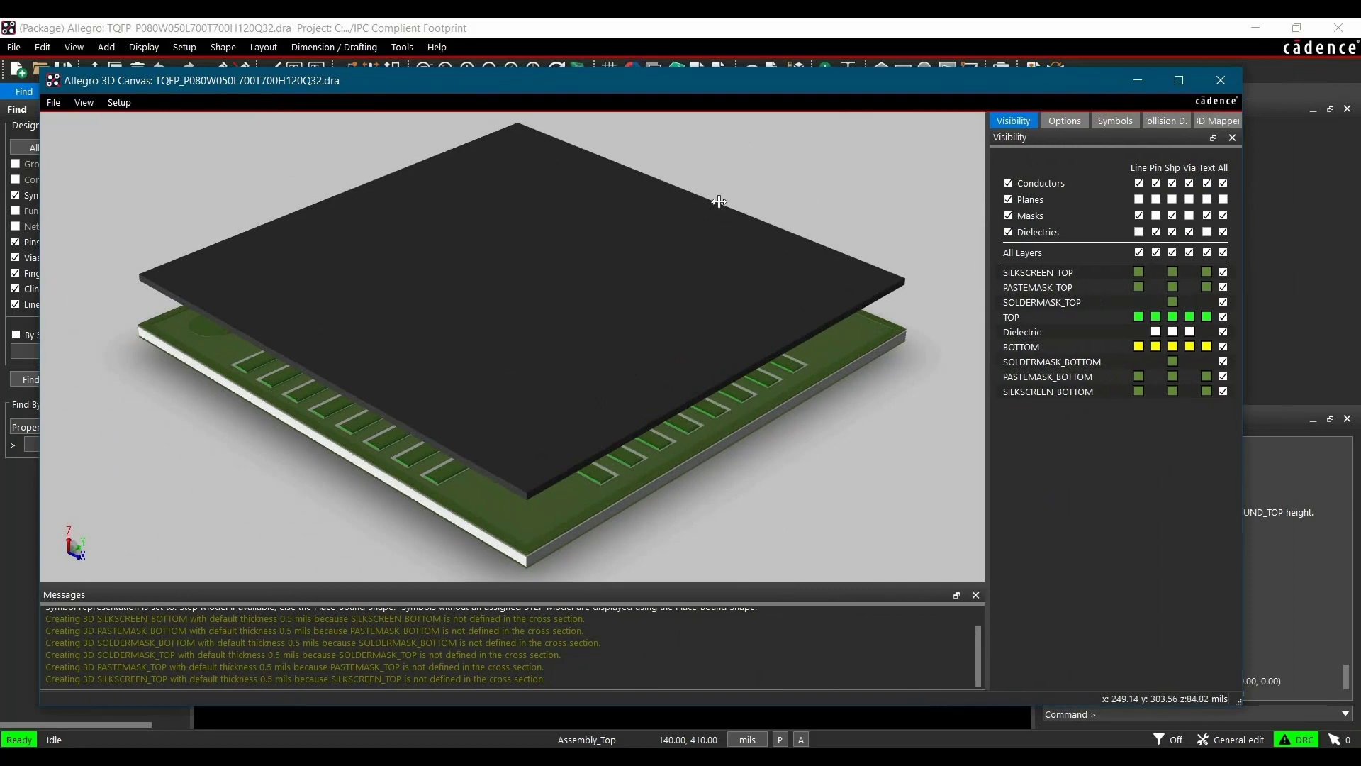
Load 32A_ATM.step from the STEP folder as the primary 3D model in the 3D Mapper
left_click(993, 121)
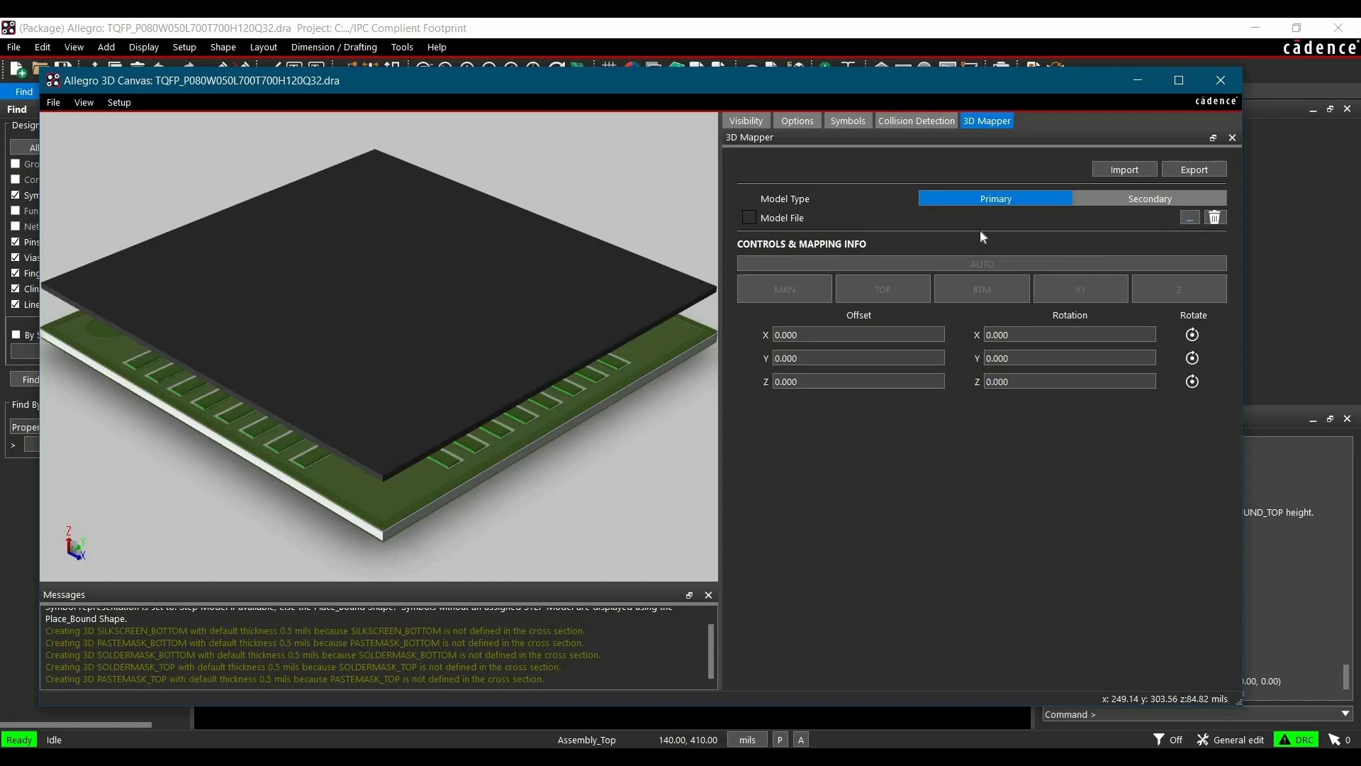
left_click(1190, 218)
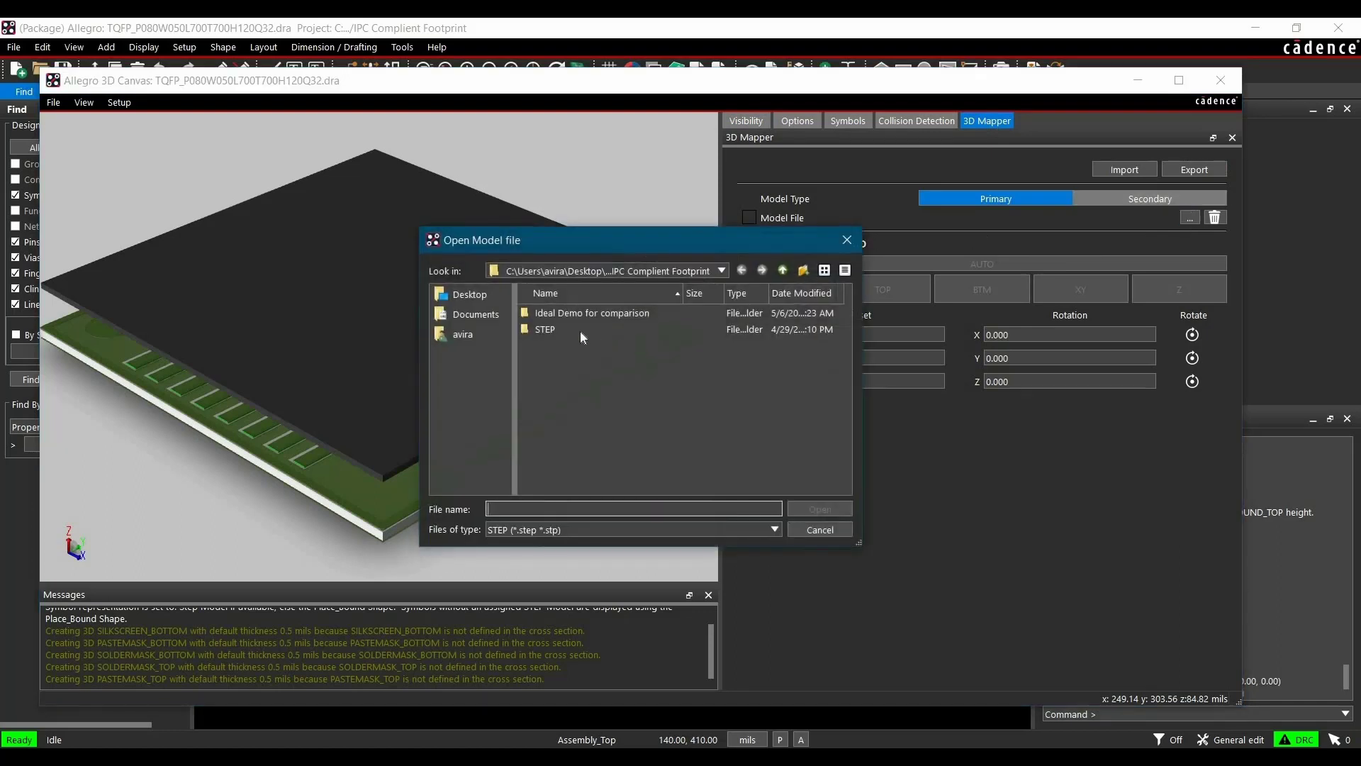
double_click(575, 327)
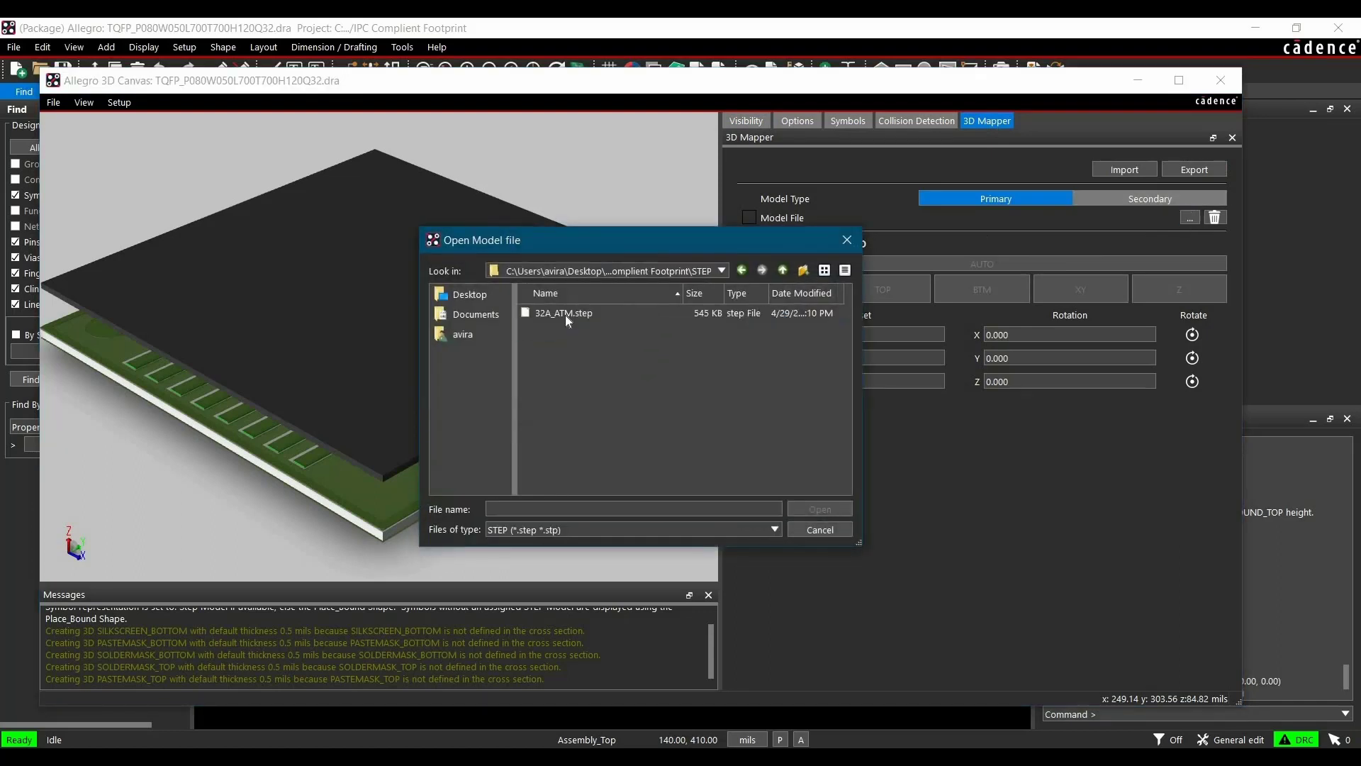
left_click(564, 314)
left_click(820, 509)
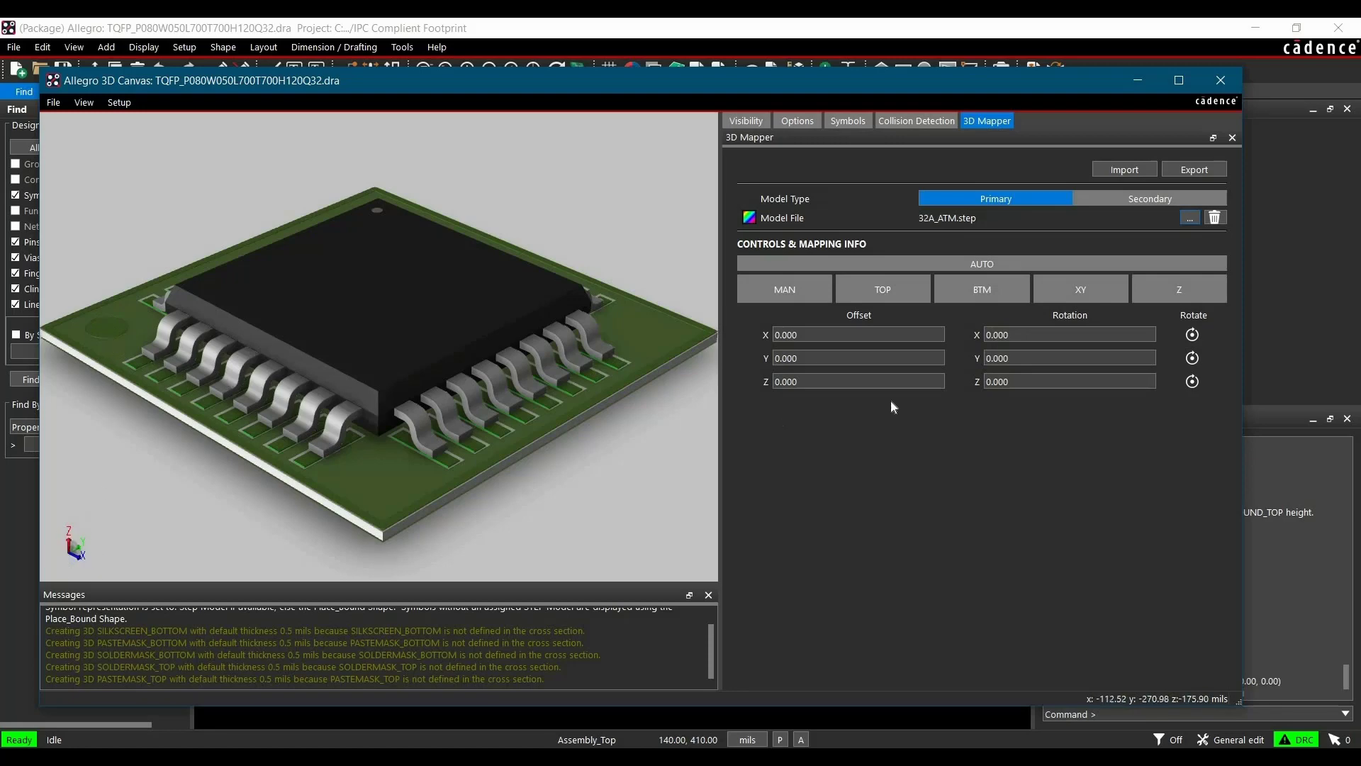
Rotate the mapped 3D model 90 degrees about the Z axis
left_click(1042, 381)
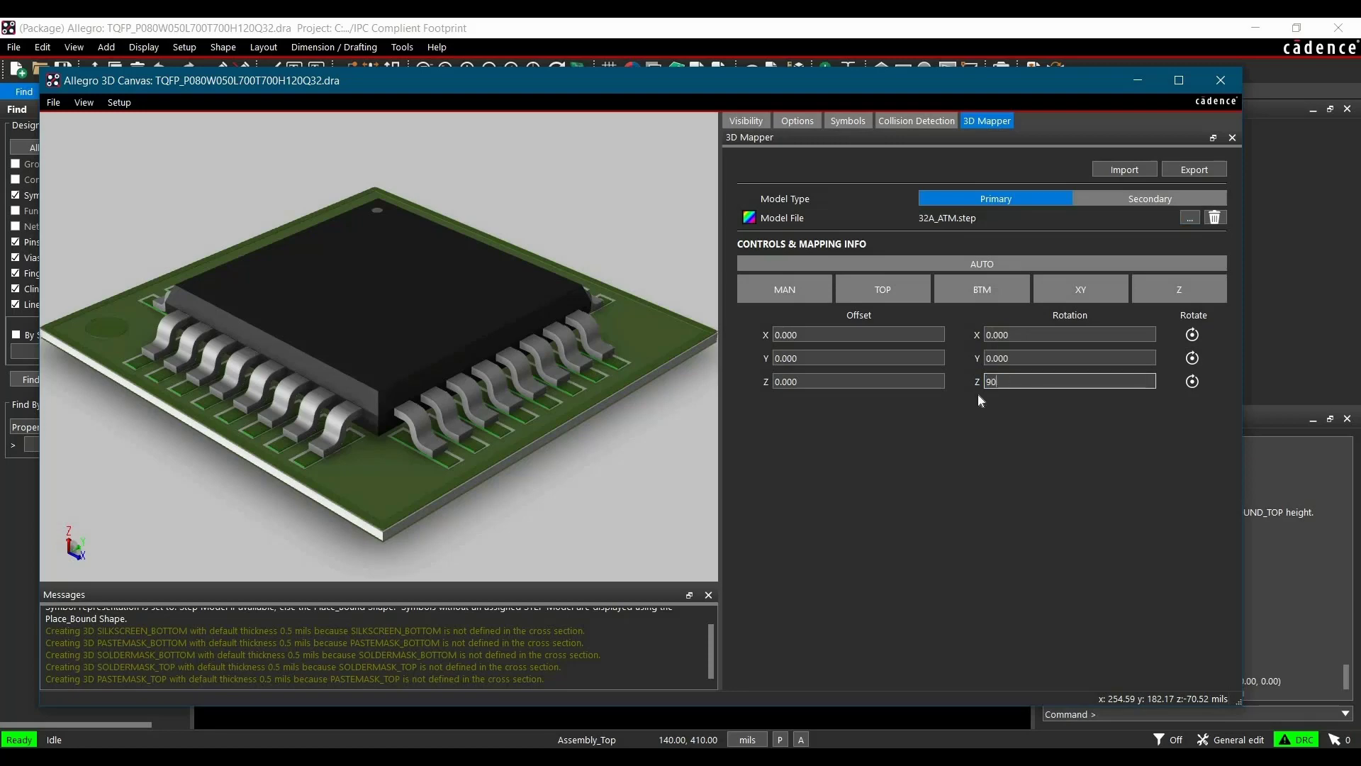
type("90")
key("Tab")
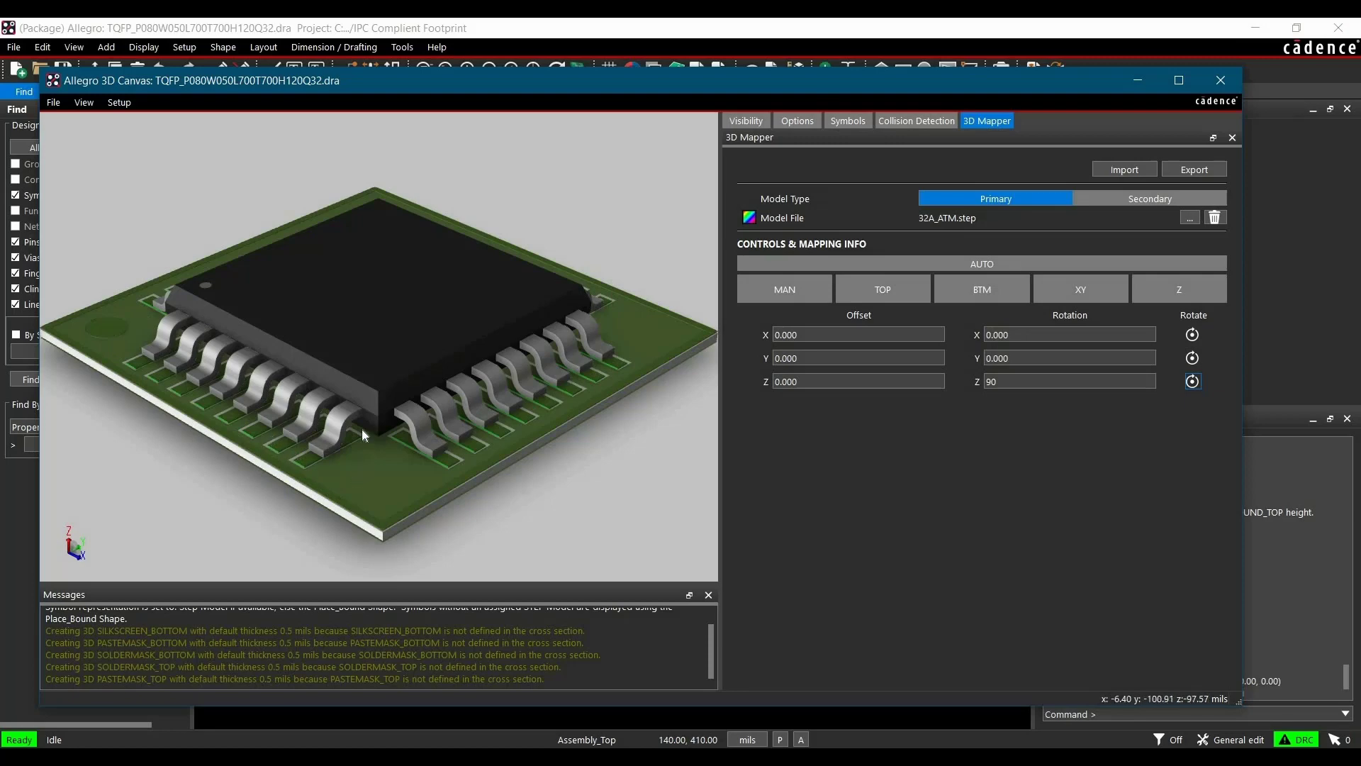
Manually move the 3D model in top view so its leads sit on the footprint pads, offsetting it about X 1.275, Y -3.186
left_click(84, 103)
mouse_move(88, 122)
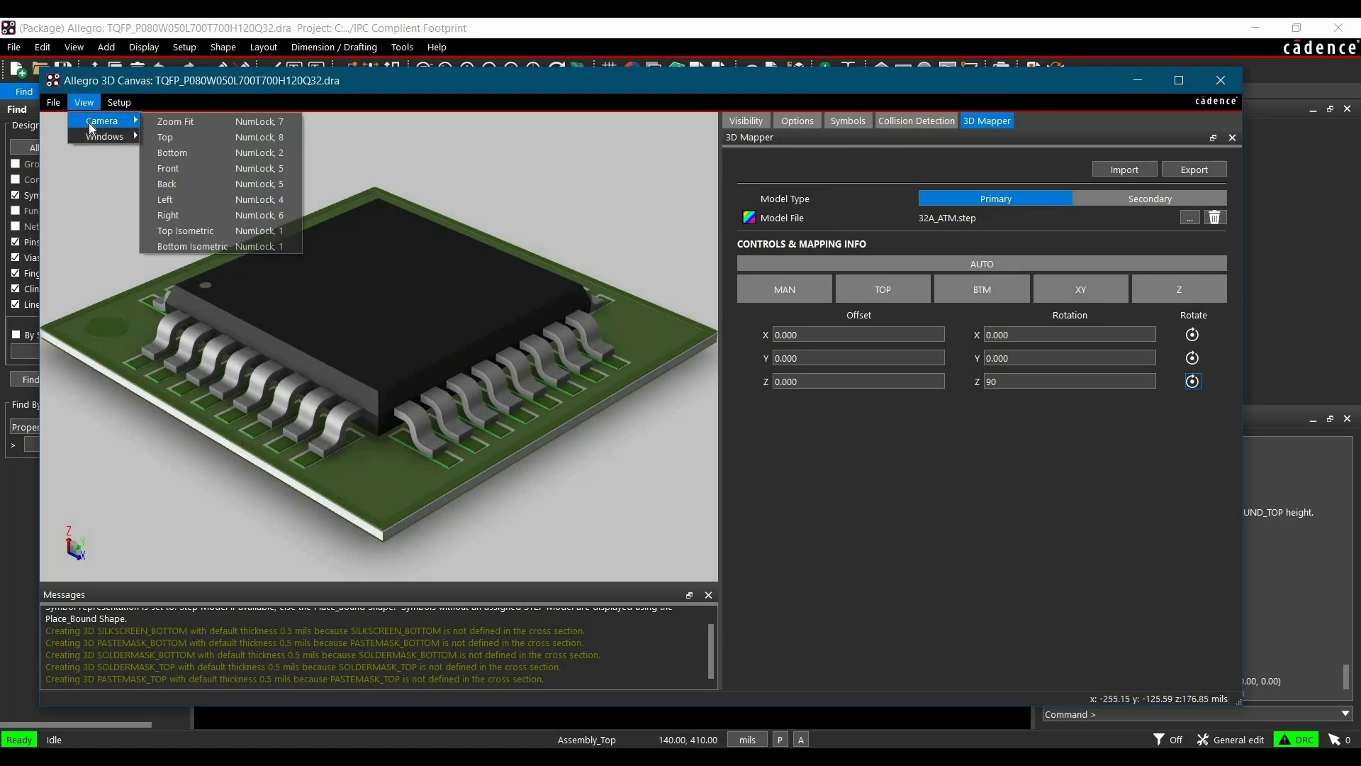
left_click(164, 138)
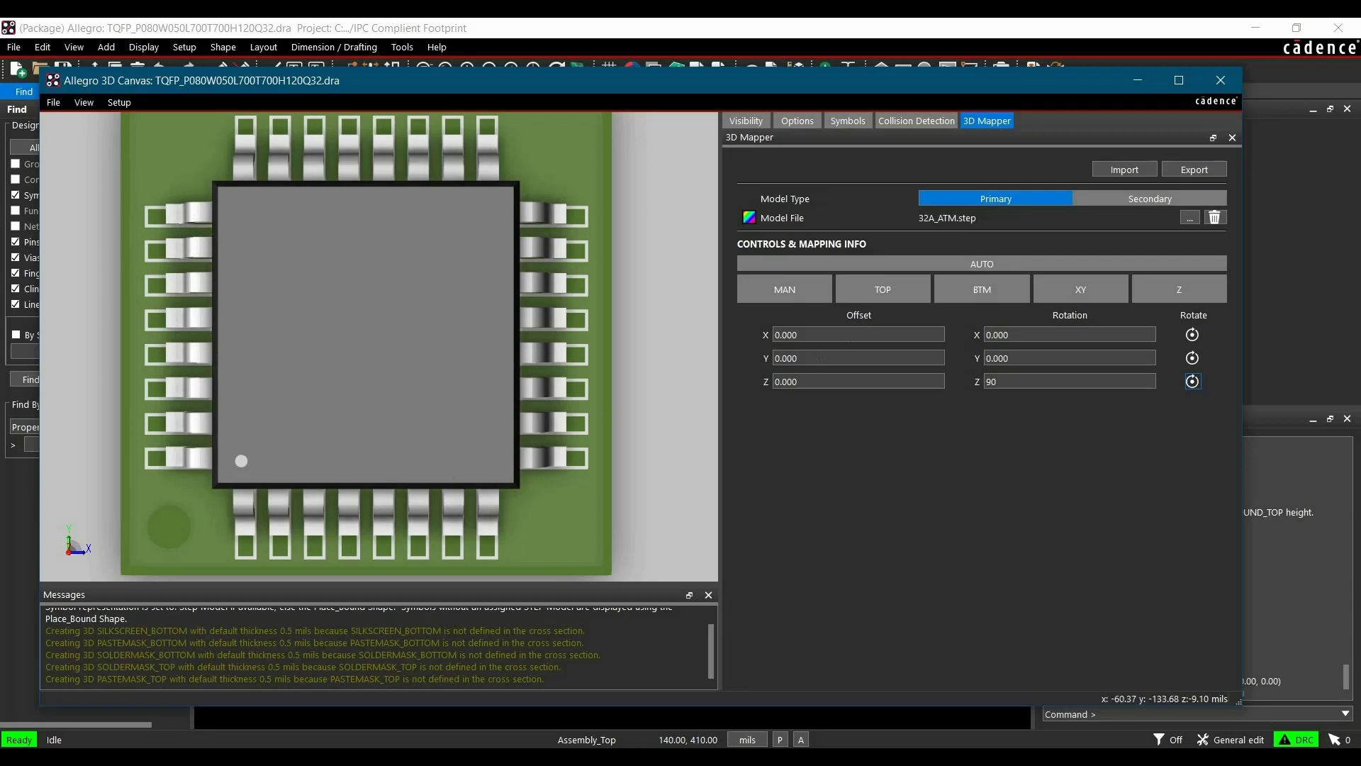
left_click(299, 351)
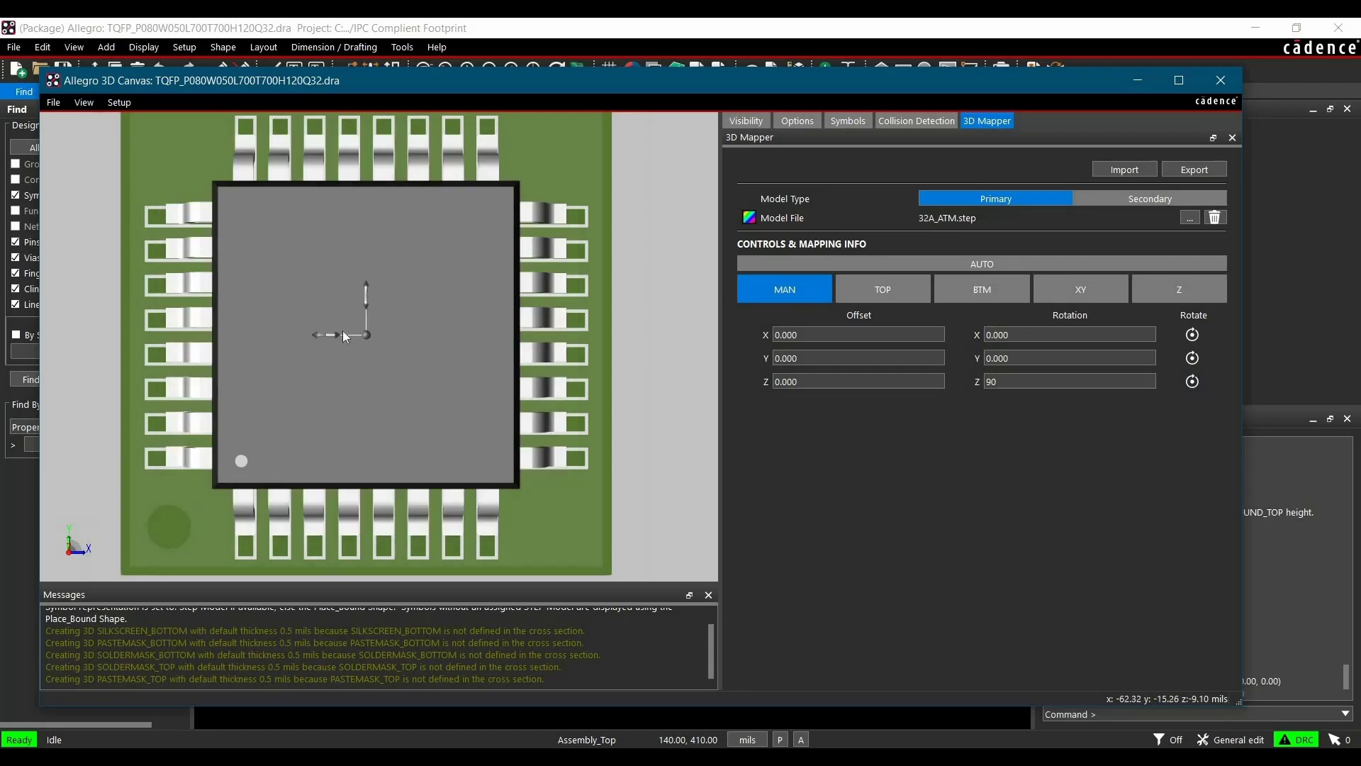
left_click_drag(329, 333, 366, 304)
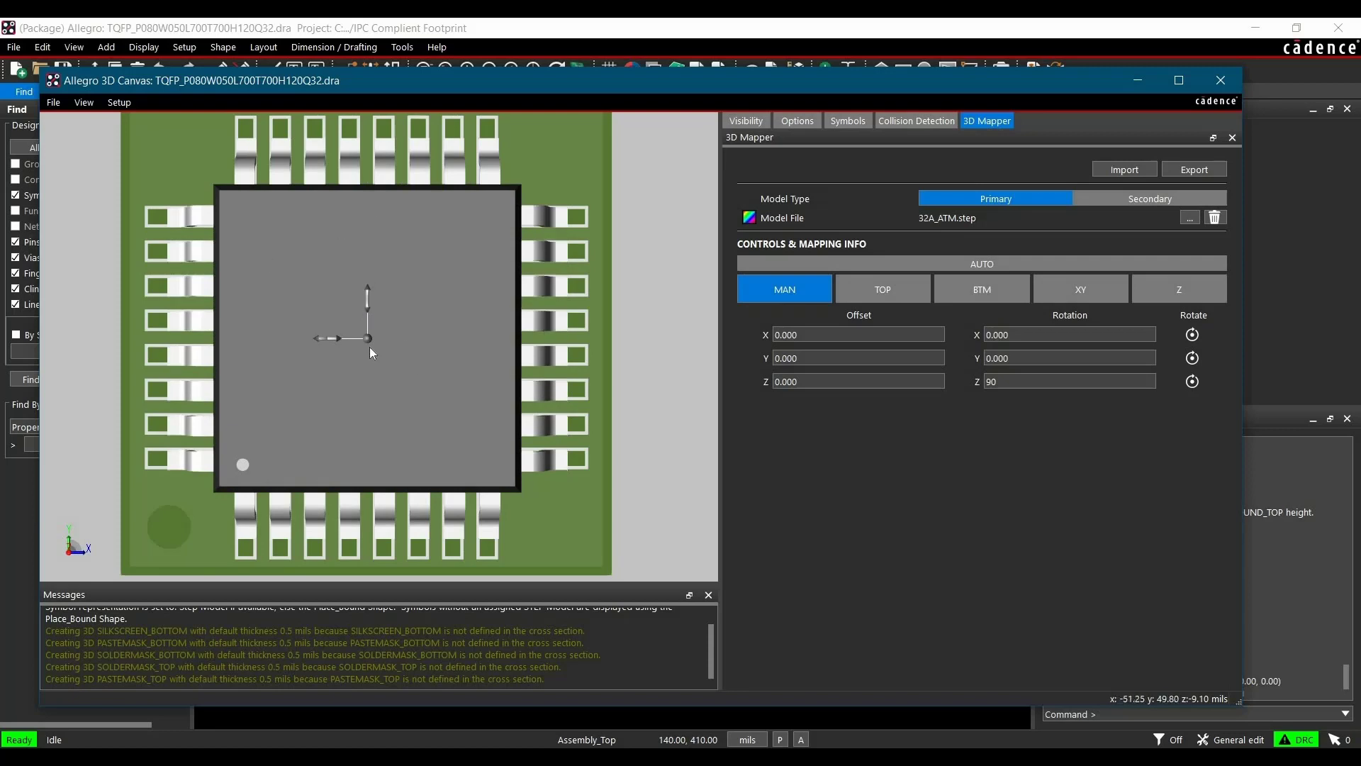
right_click(437, 414)
left_click(453, 422)
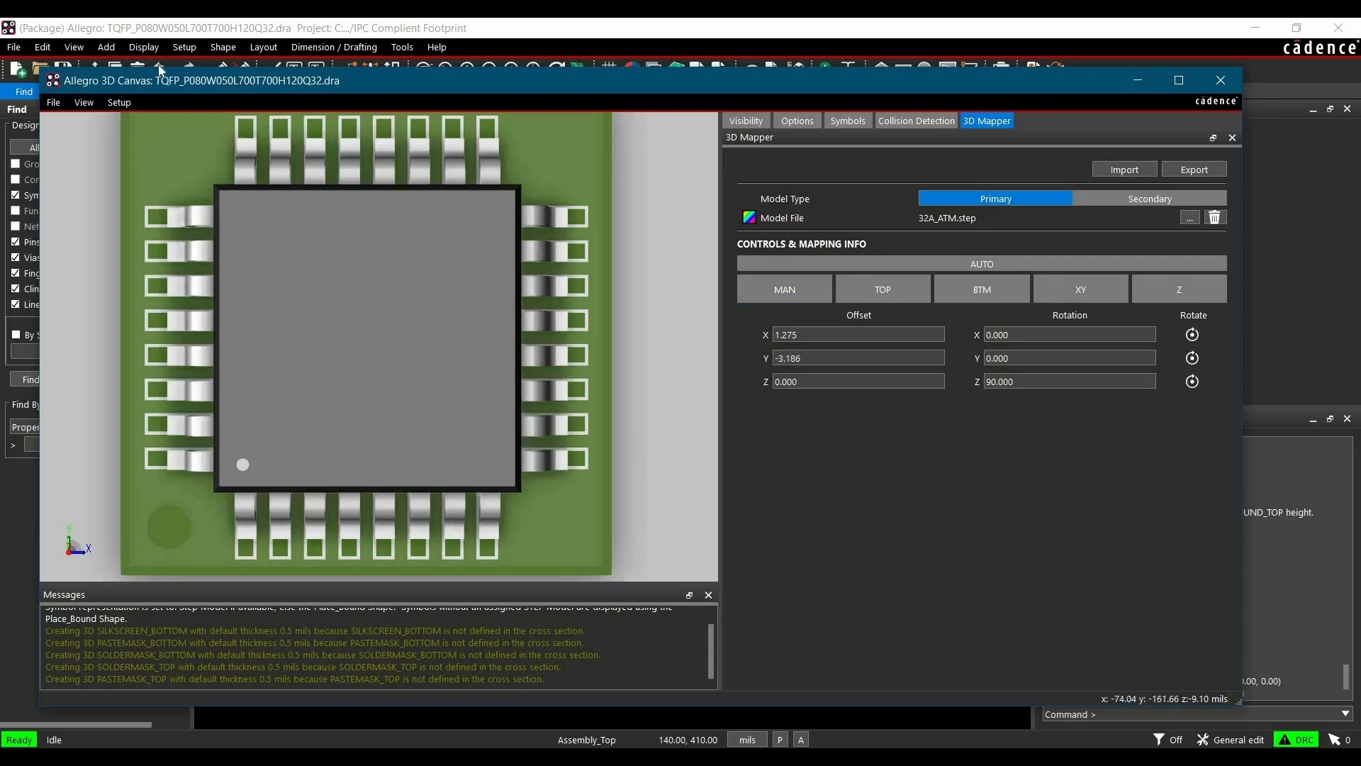
Inspect the model's fit on the footprint from the front and top isometric camera views
left_click(91, 104)
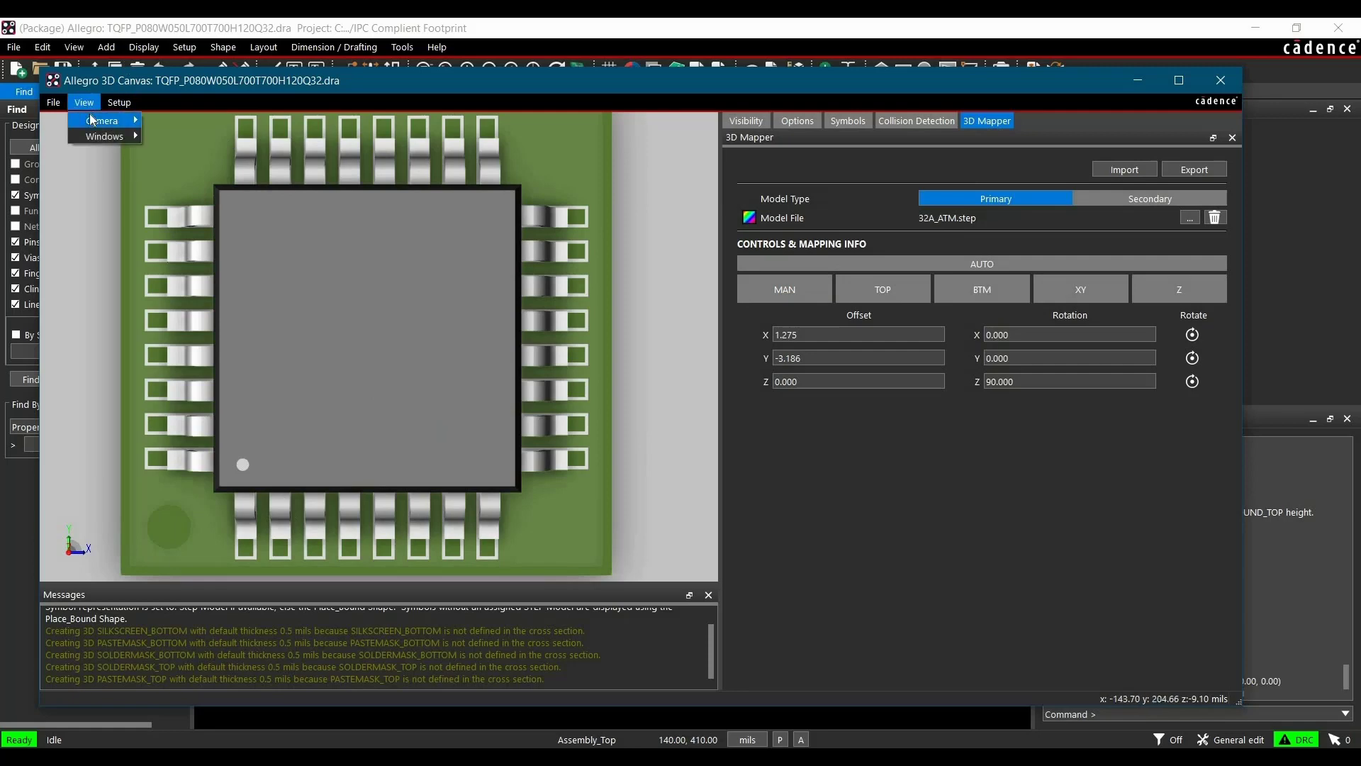
mouse_move(99, 120)
left_click(172, 168)
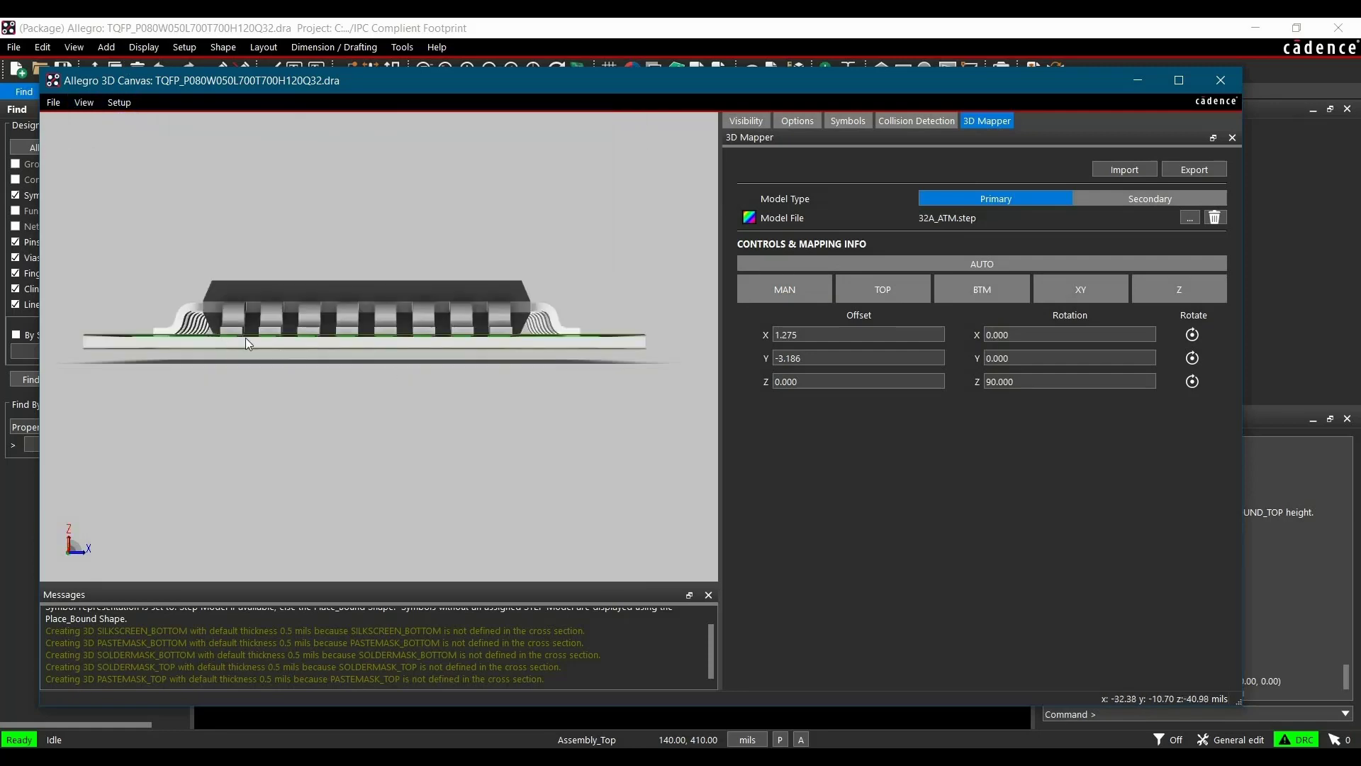
left_click(83, 102)
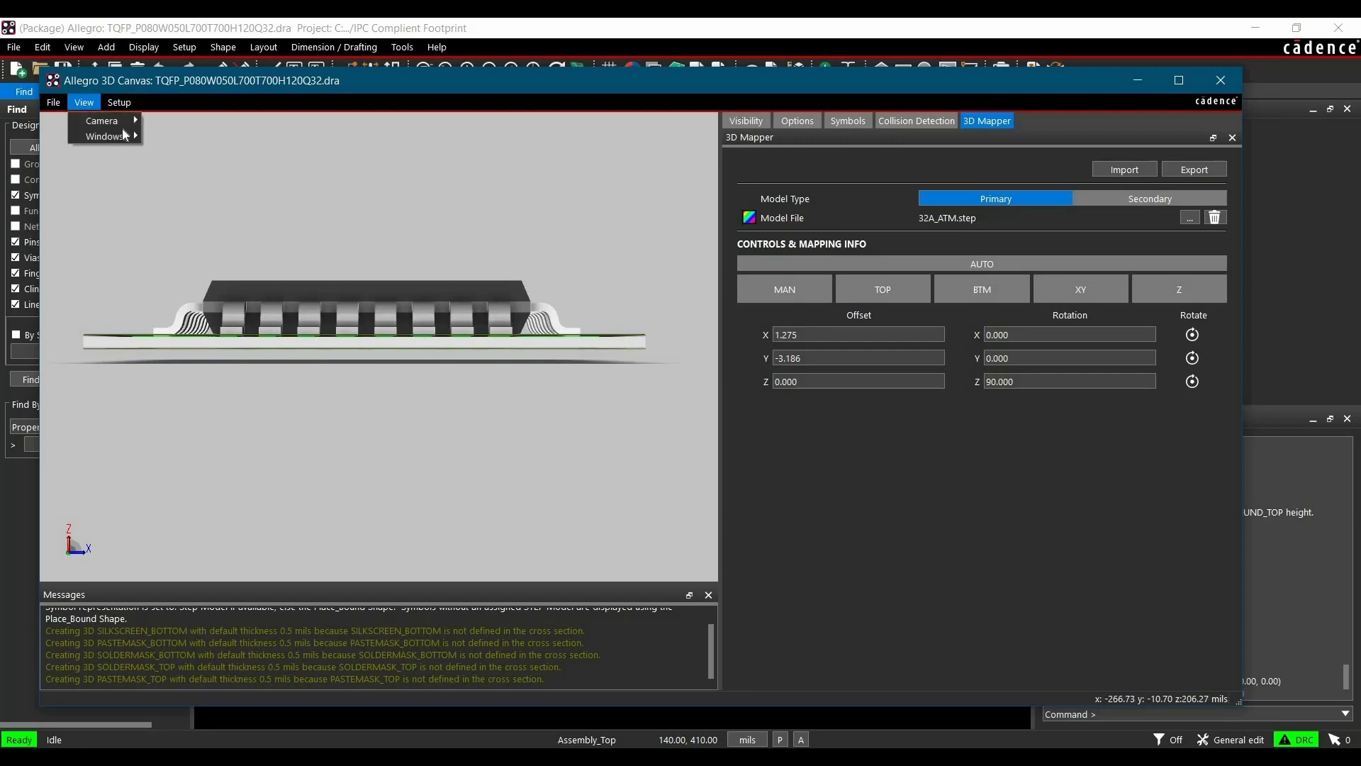
mouse_move(123, 128)
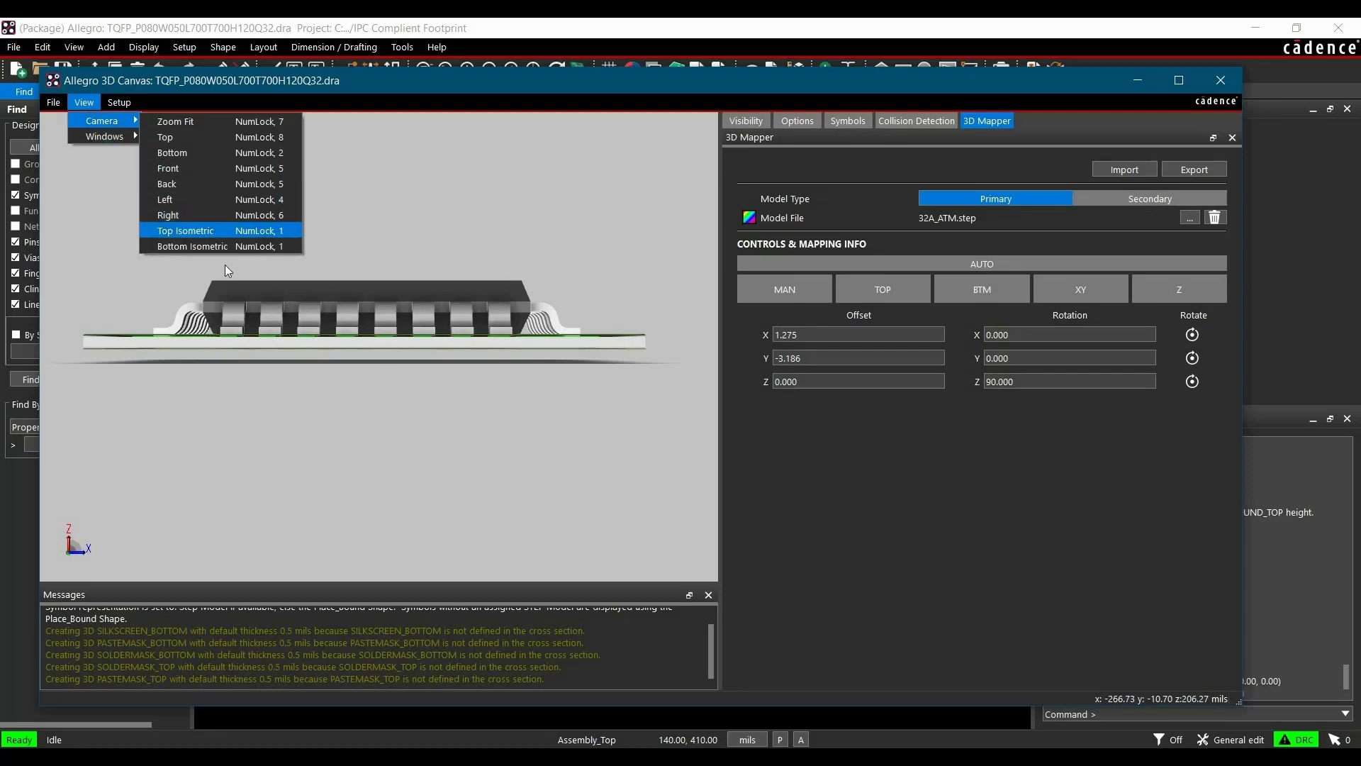
left_click(224, 227)
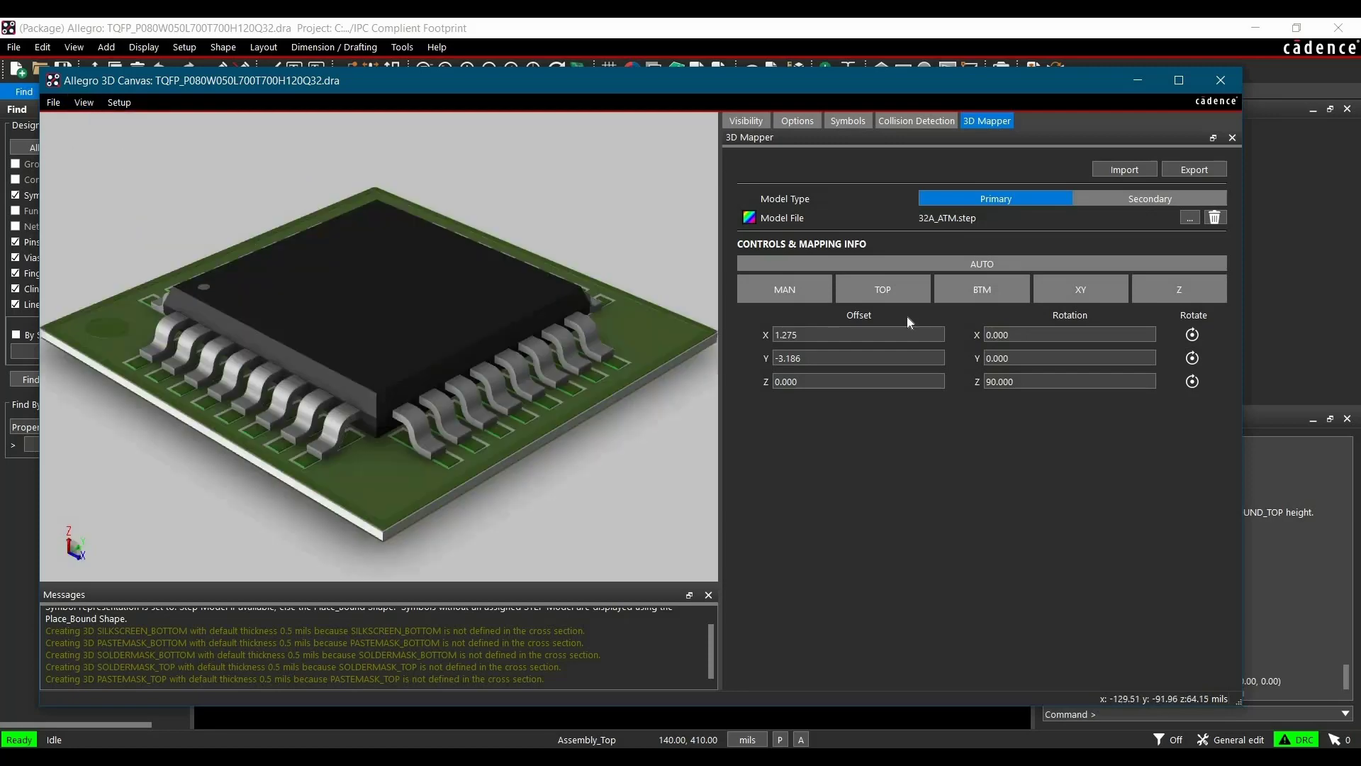
Close the 3D canvas and save the footprint, overwriting the existing file
left_click(1220, 80)
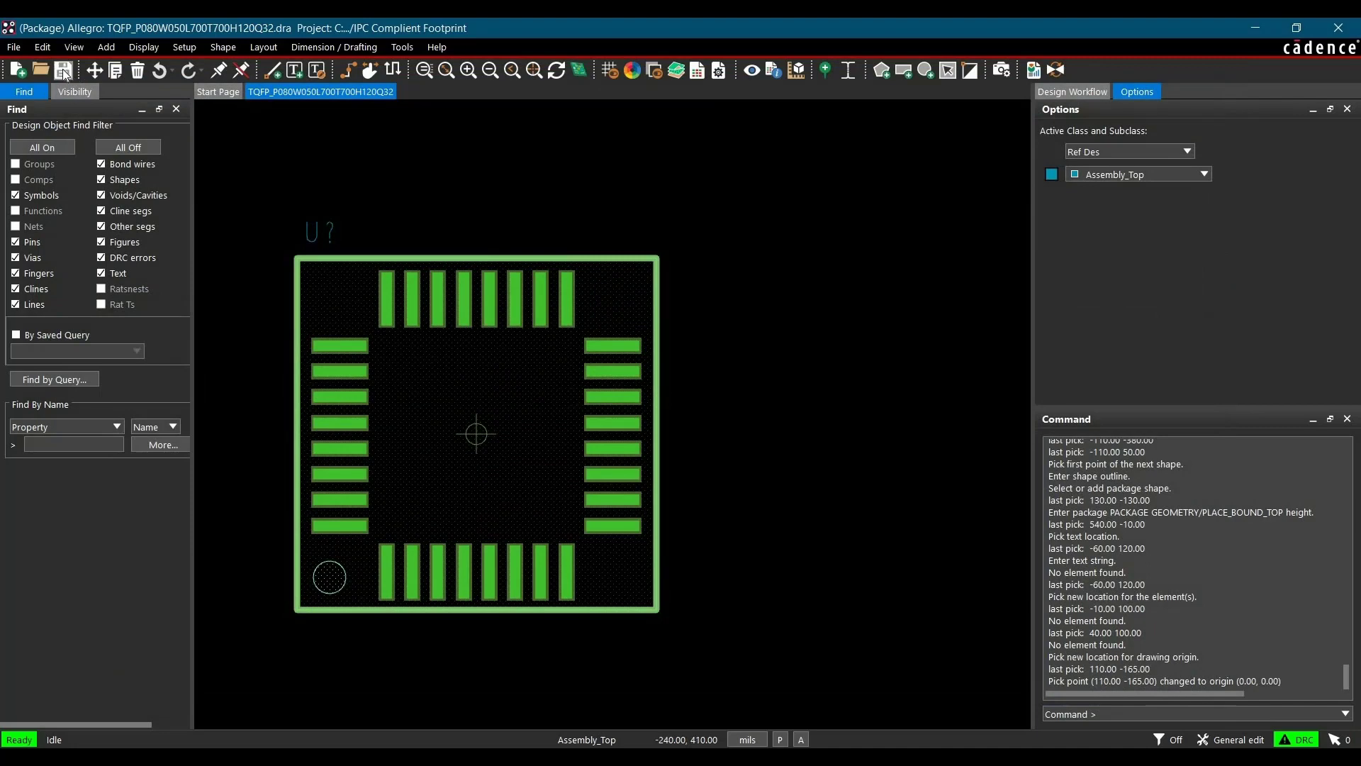
key("ctrl+s")
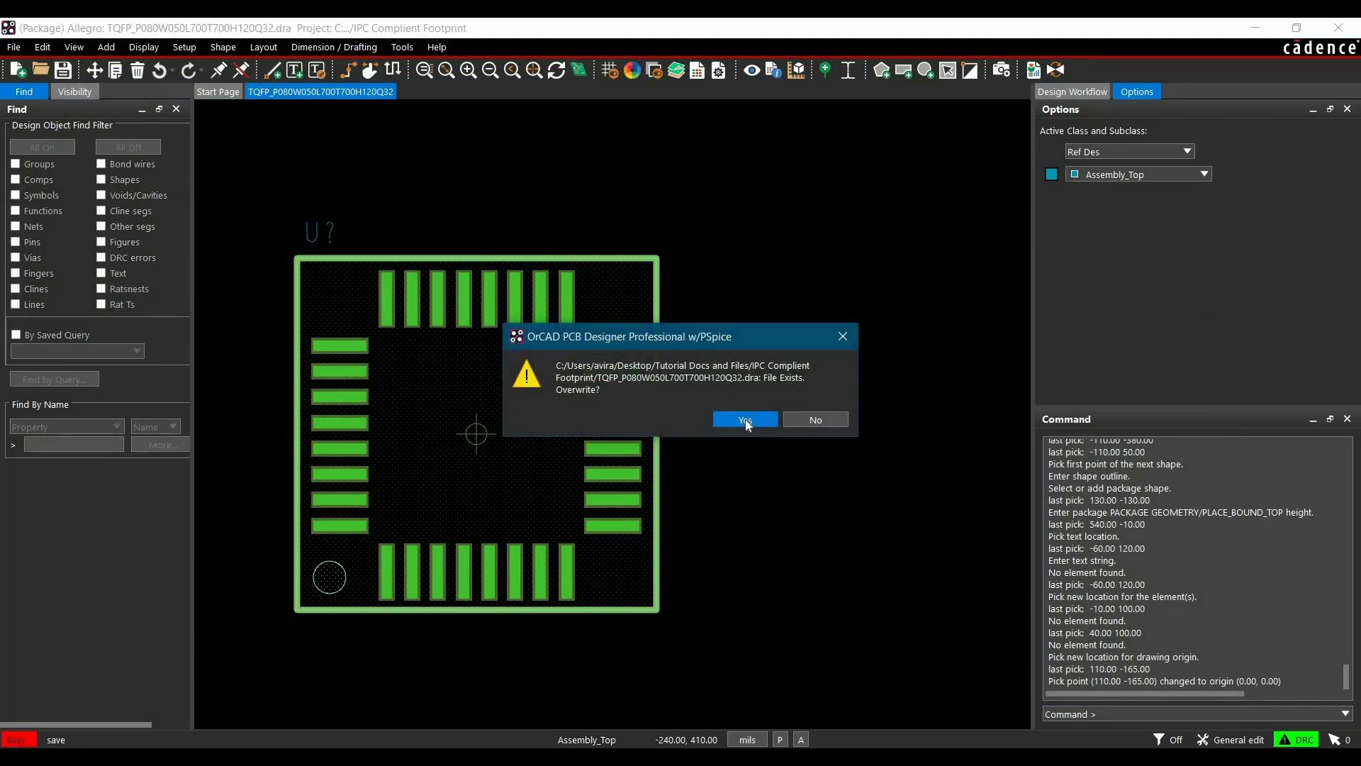
left_click(745, 419)
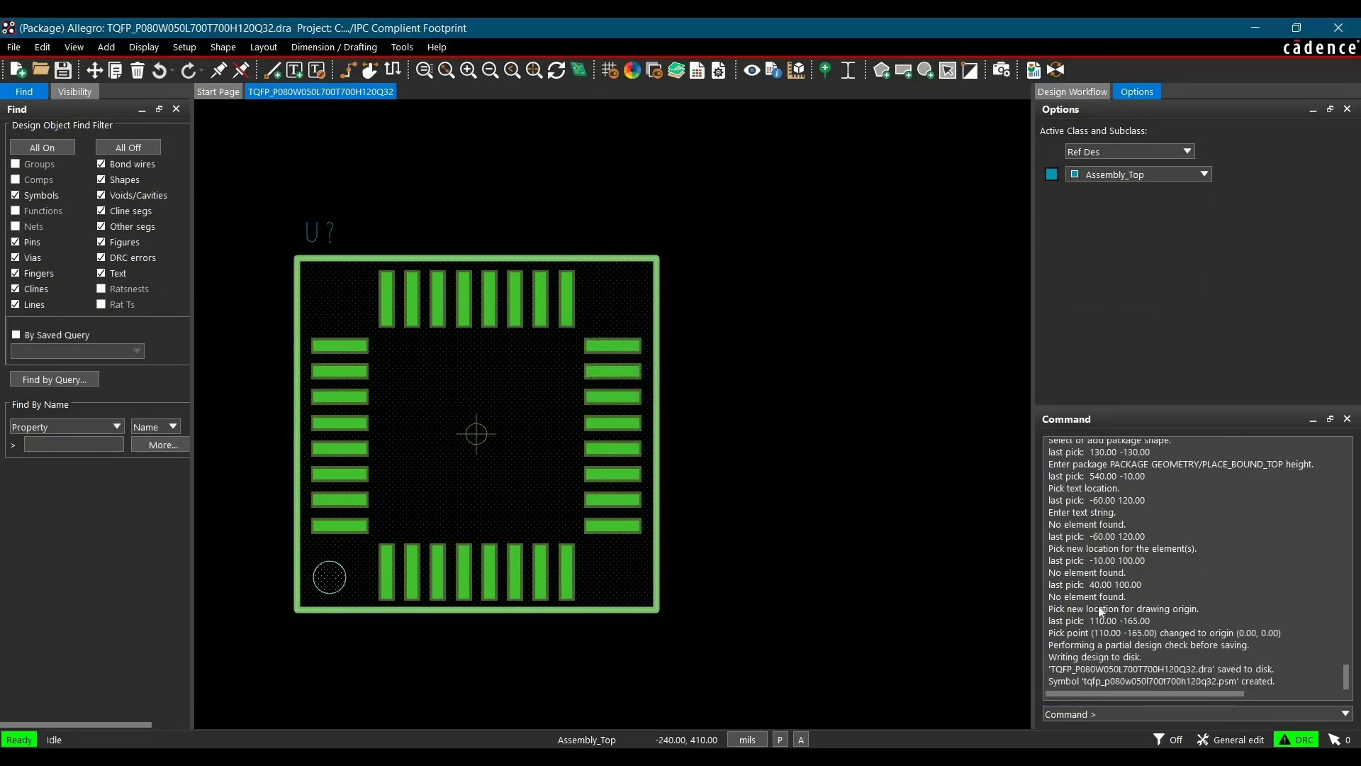